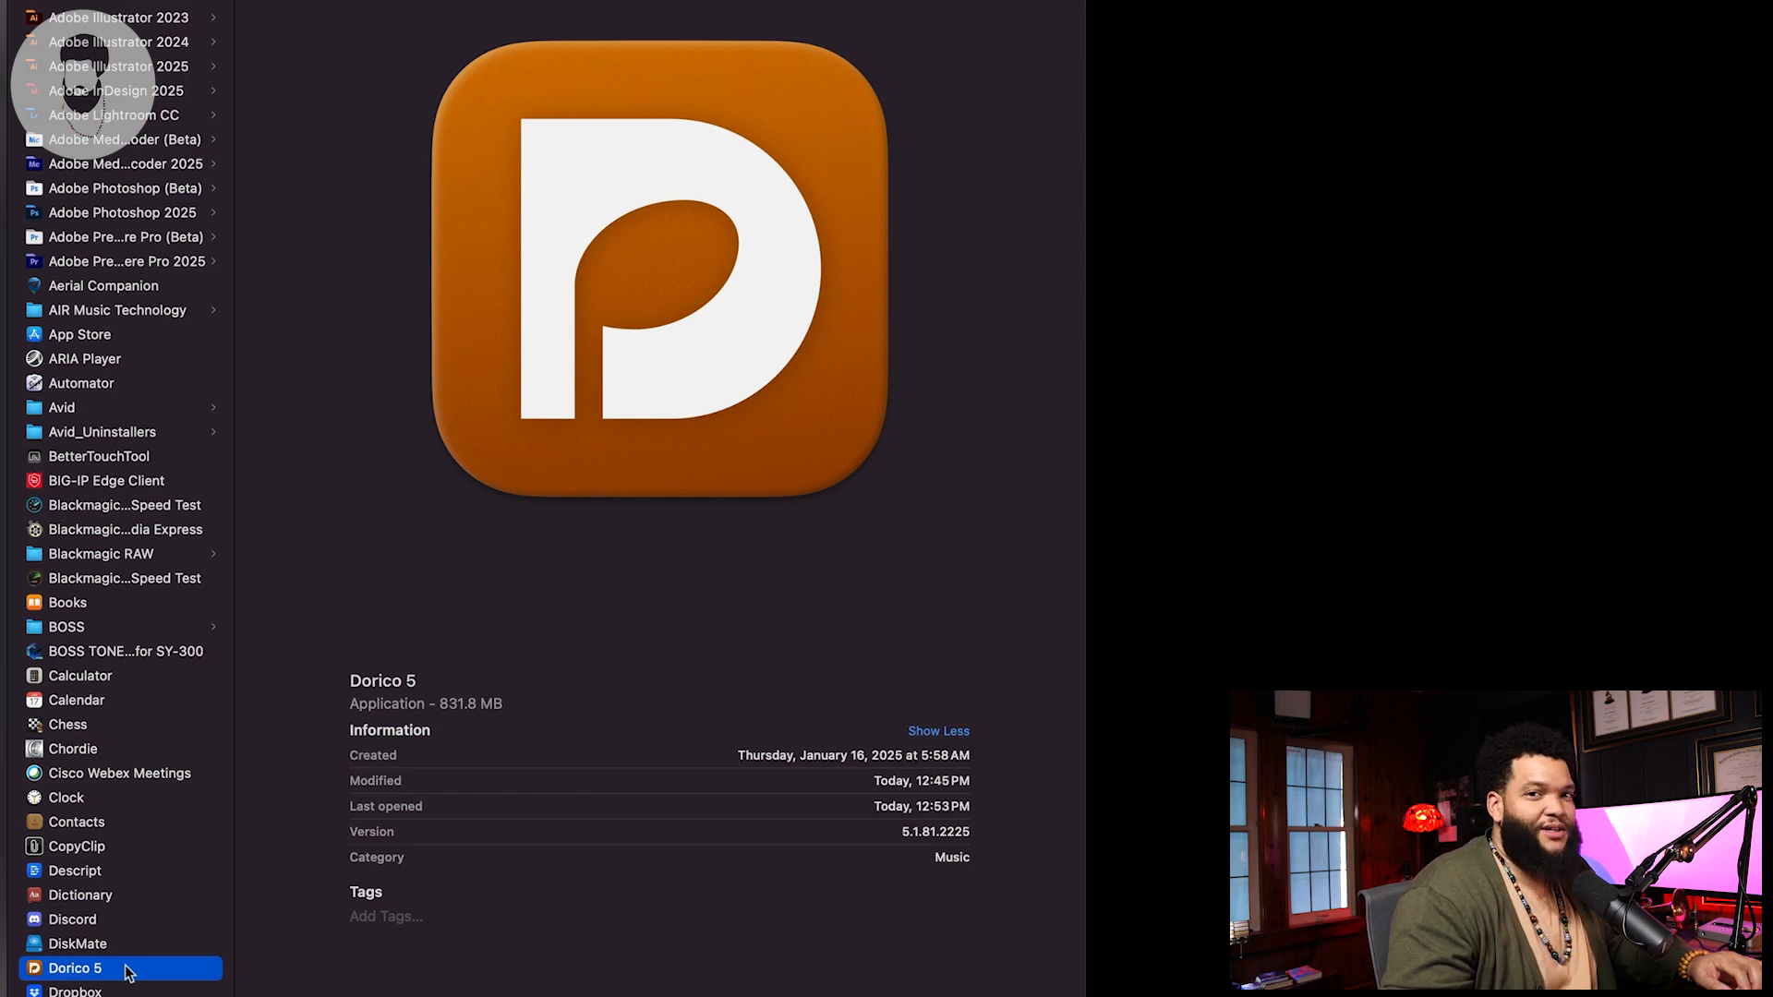
Step: Launch Dorico 5 and choose the Lead sheet template under Solo for a new project
double_click(125, 966)
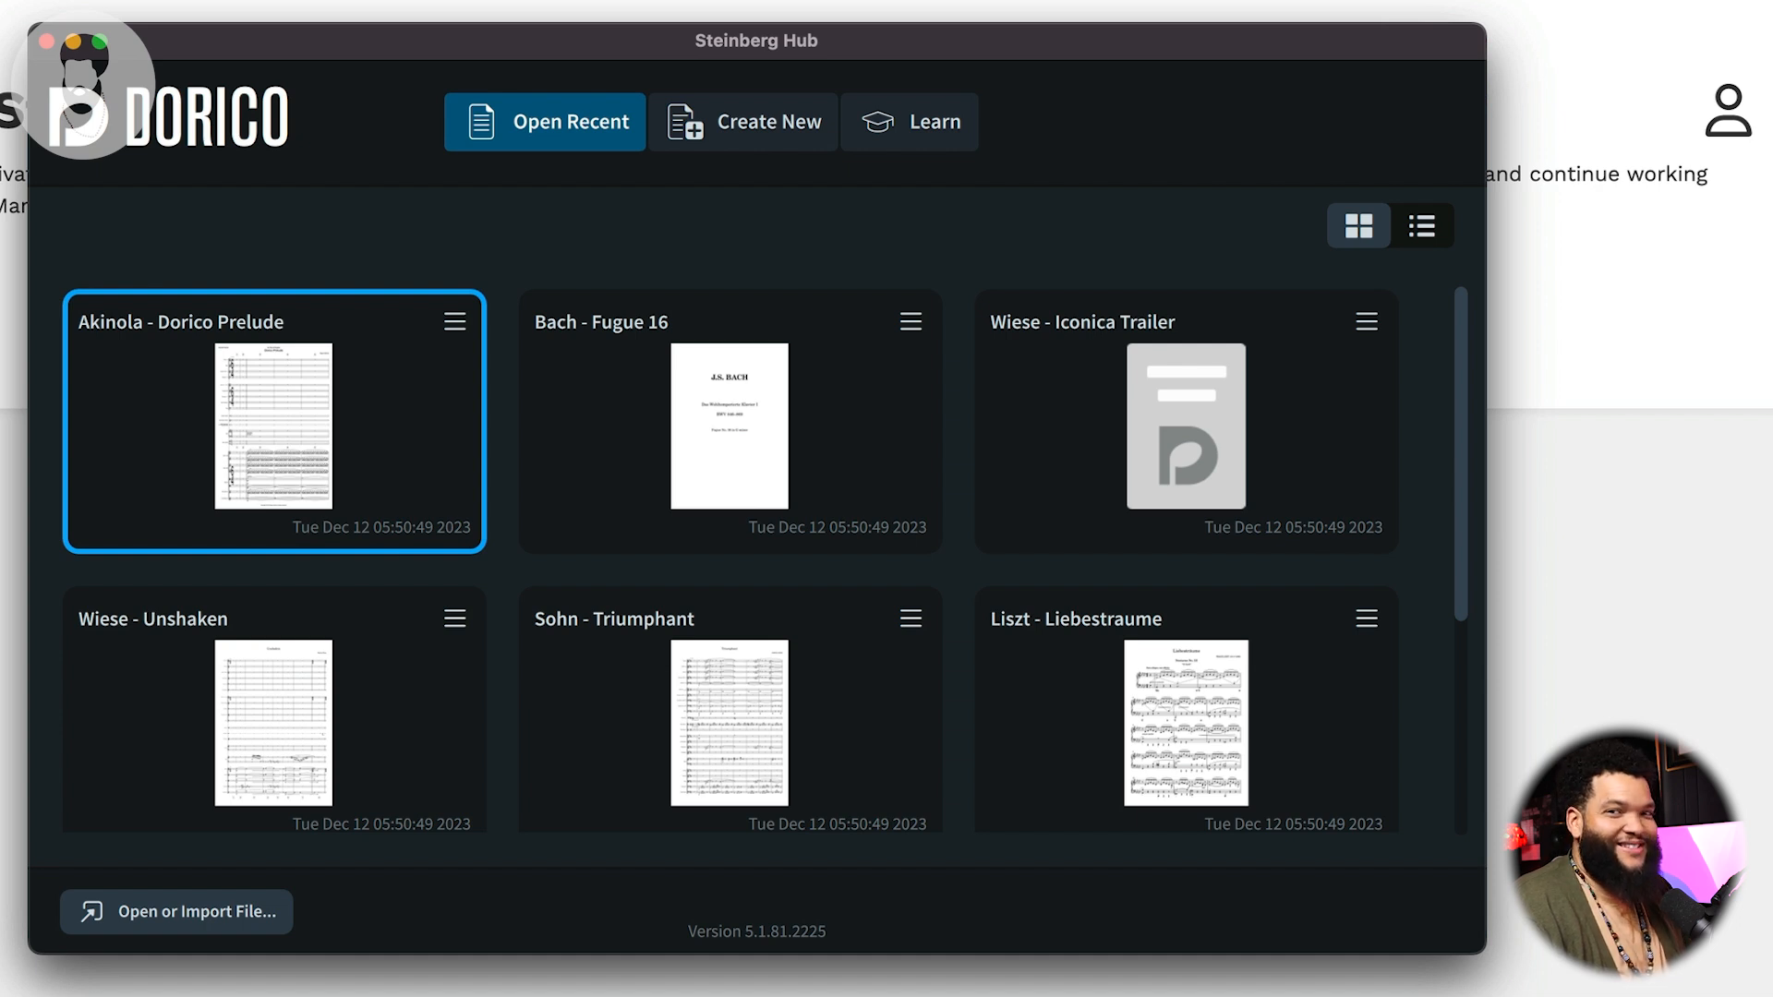
left_click(776, 118)
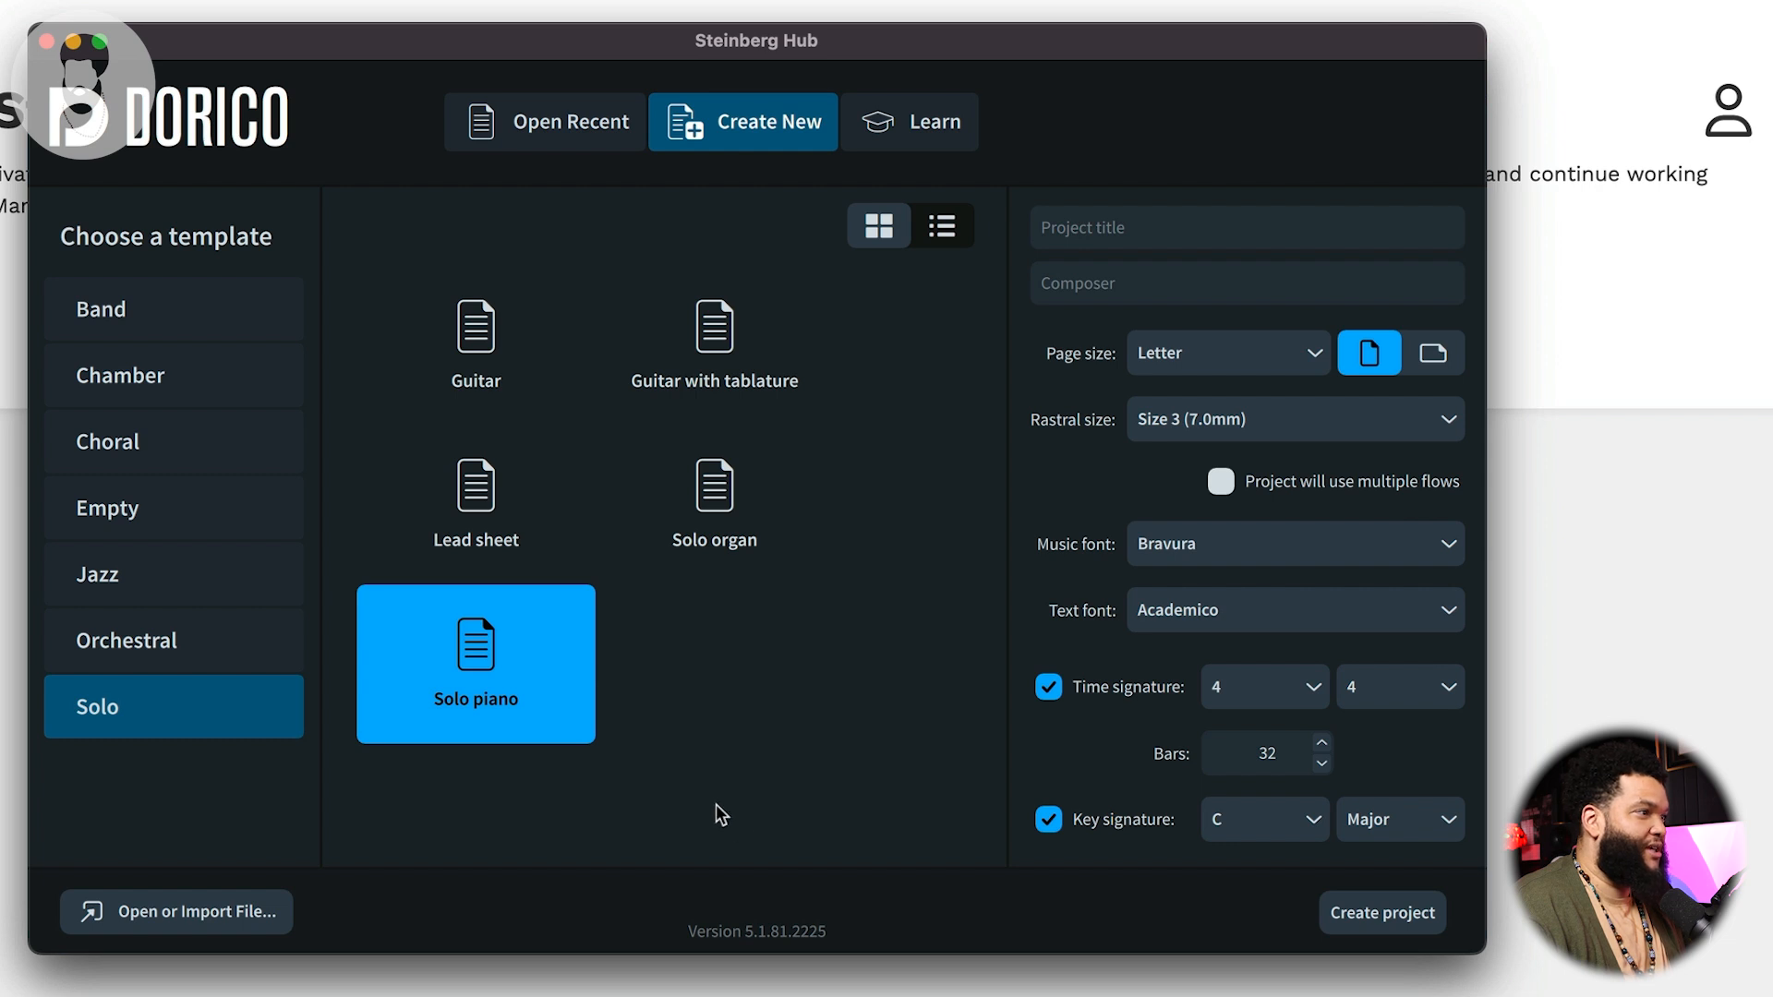
left_click(480, 471)
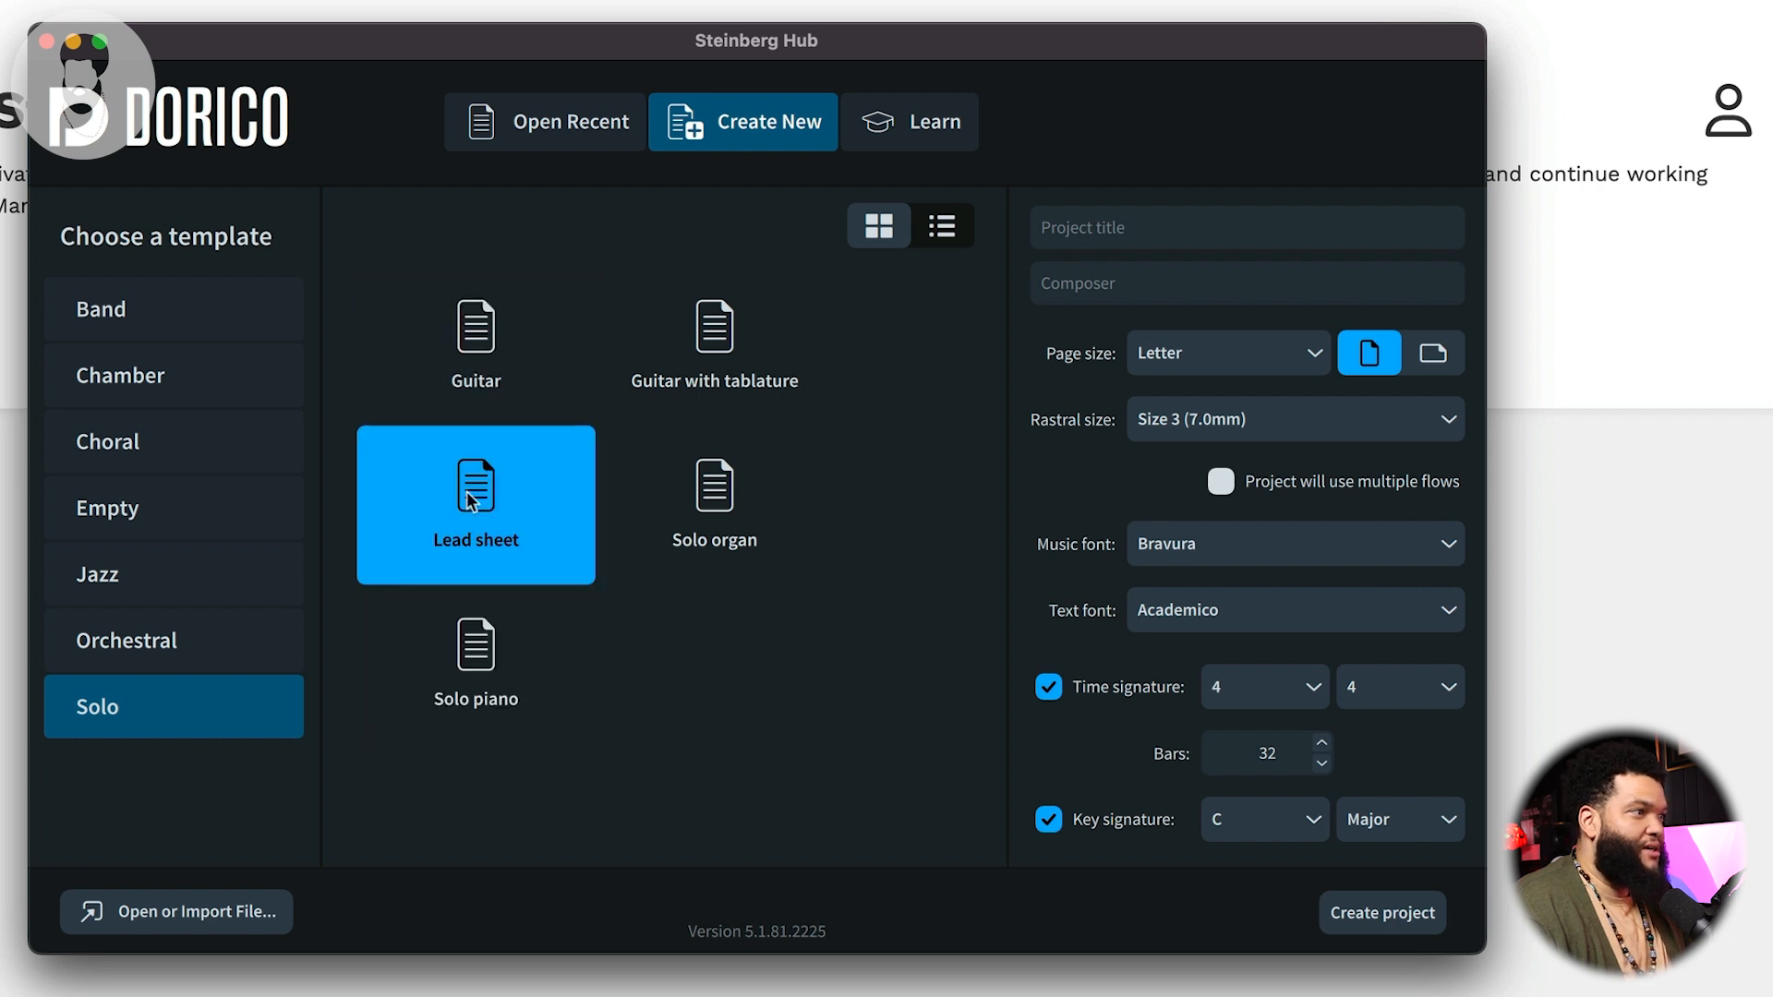
Step: Set the project title to "Test Song", fill in the composer's name, and create the project
left_click(1101, 235)
type("Test Song")
key("Tab")
type("Kris Johnson")
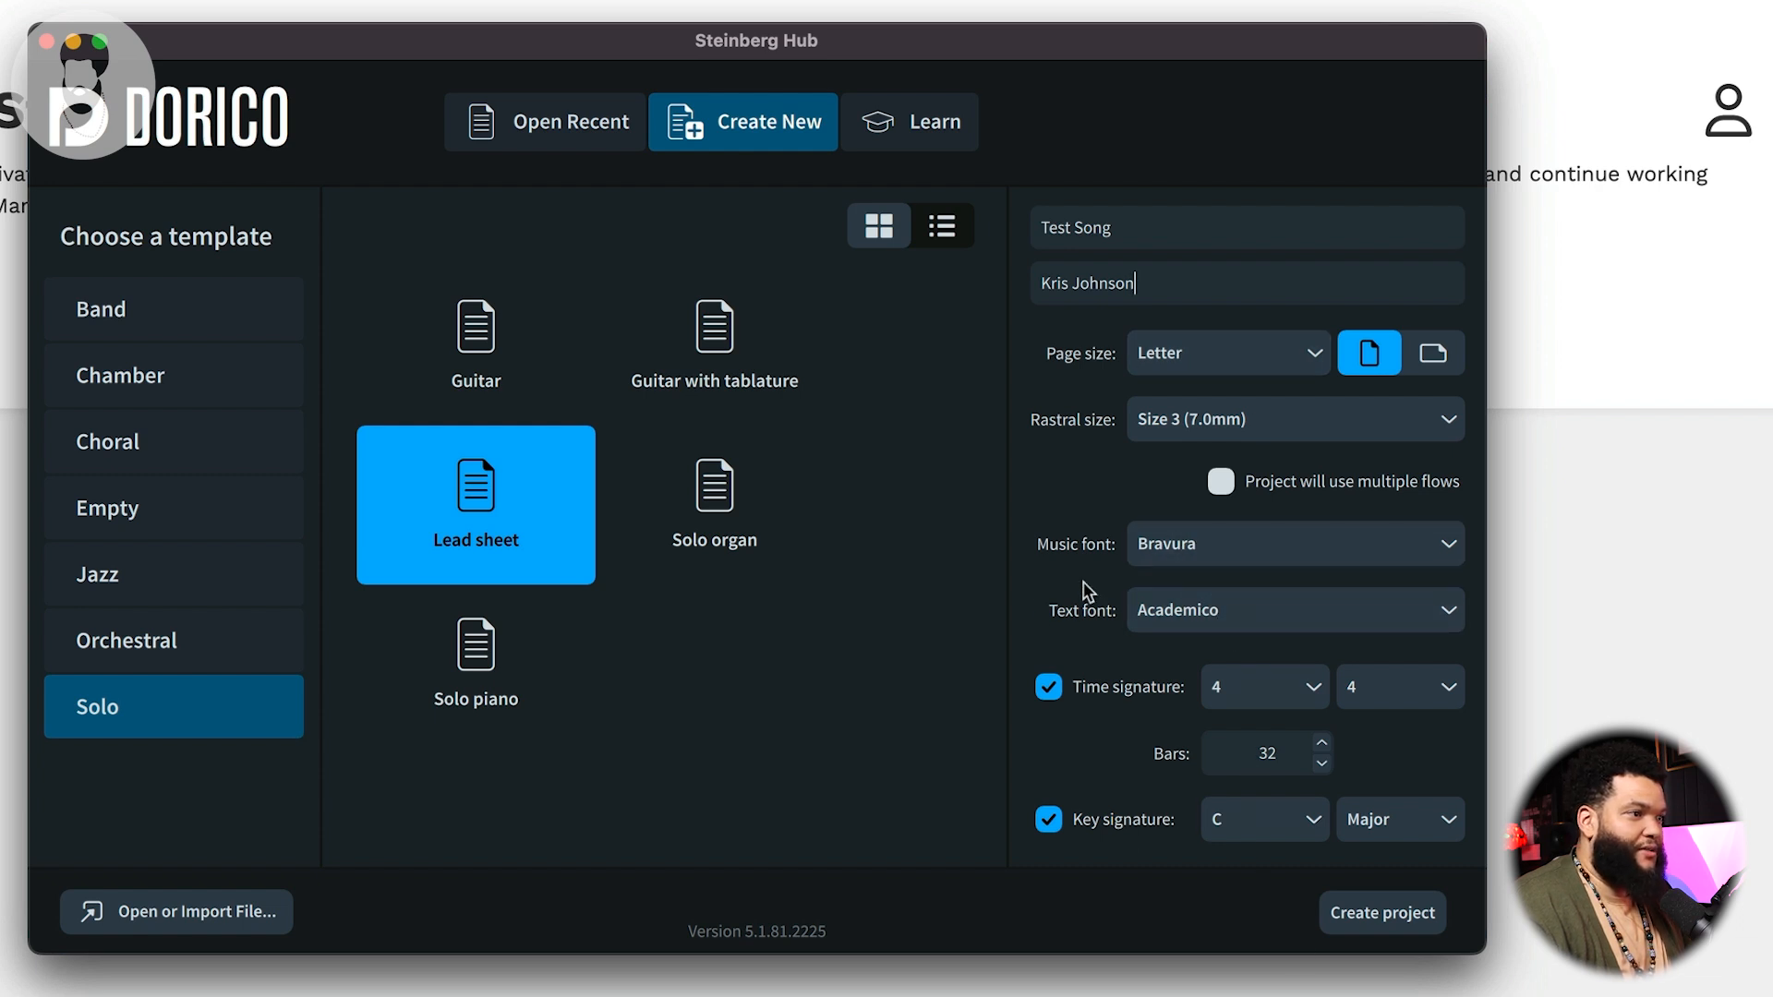
left_click(1411, 909)
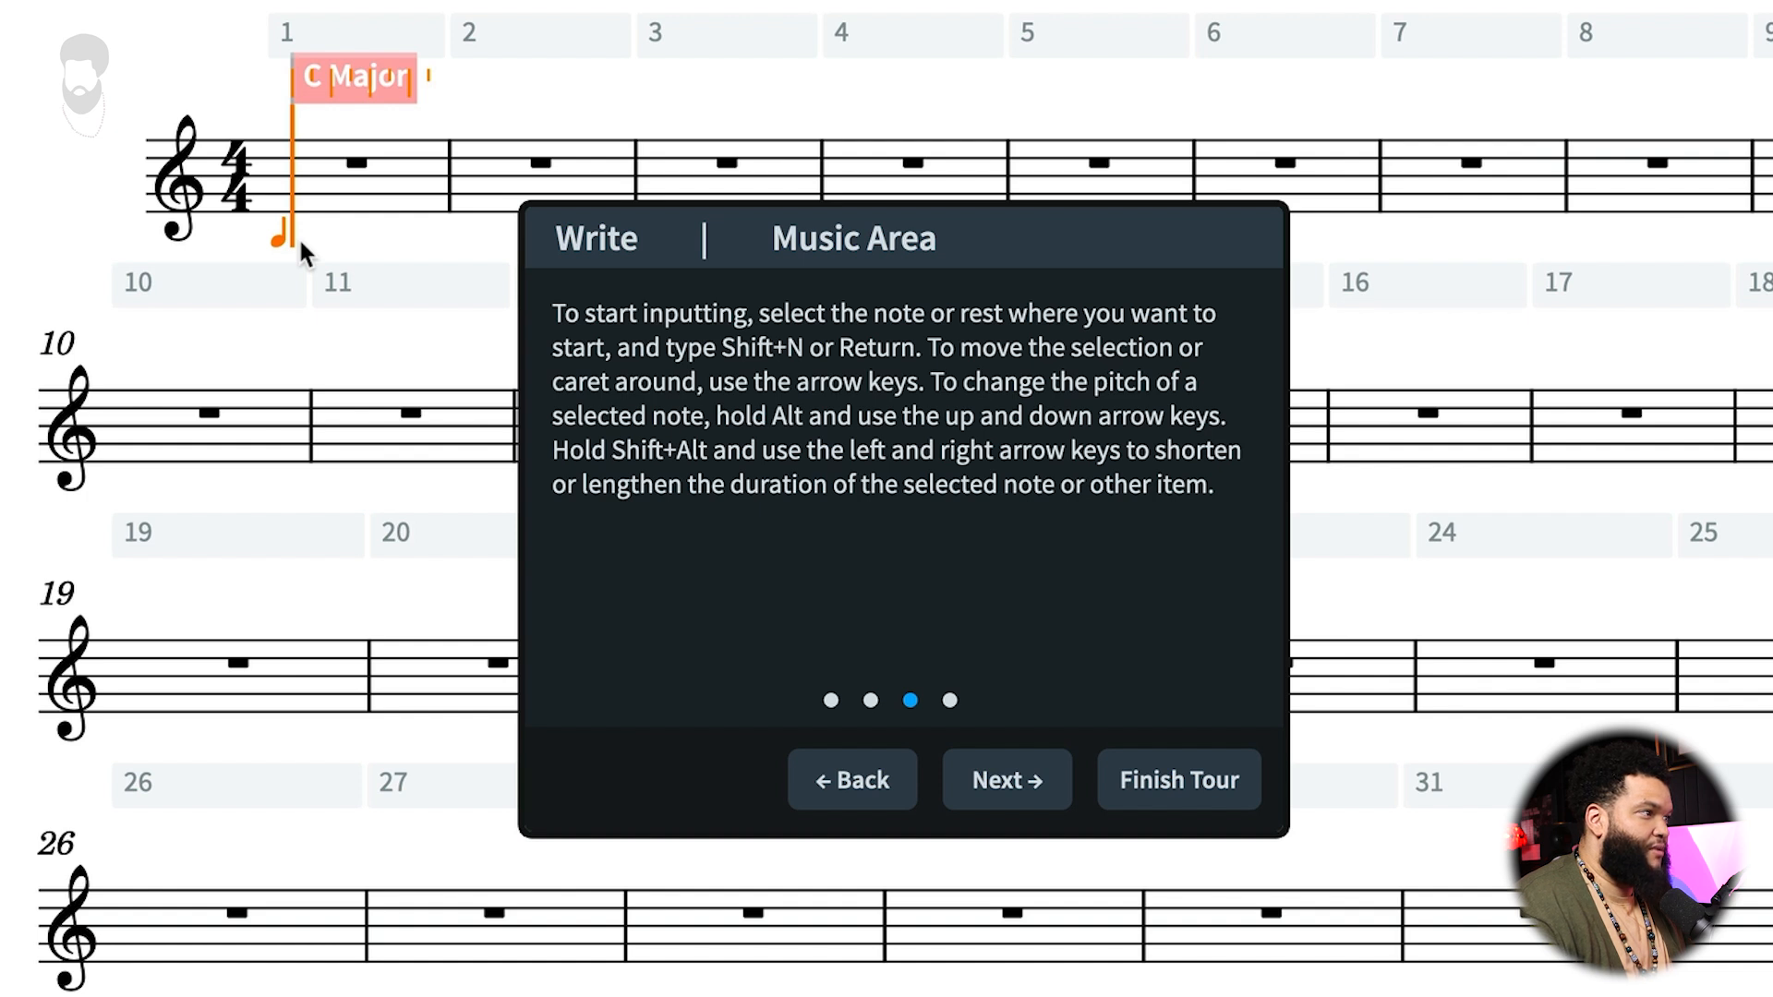
Step: Move the input caret around bar 1 and enter an A quarter note at its start
key("Right")
key("Left")
key("Right")
key("Right")
key("Right")
key("Left")
key("Left")
key("Right")
key("Right")
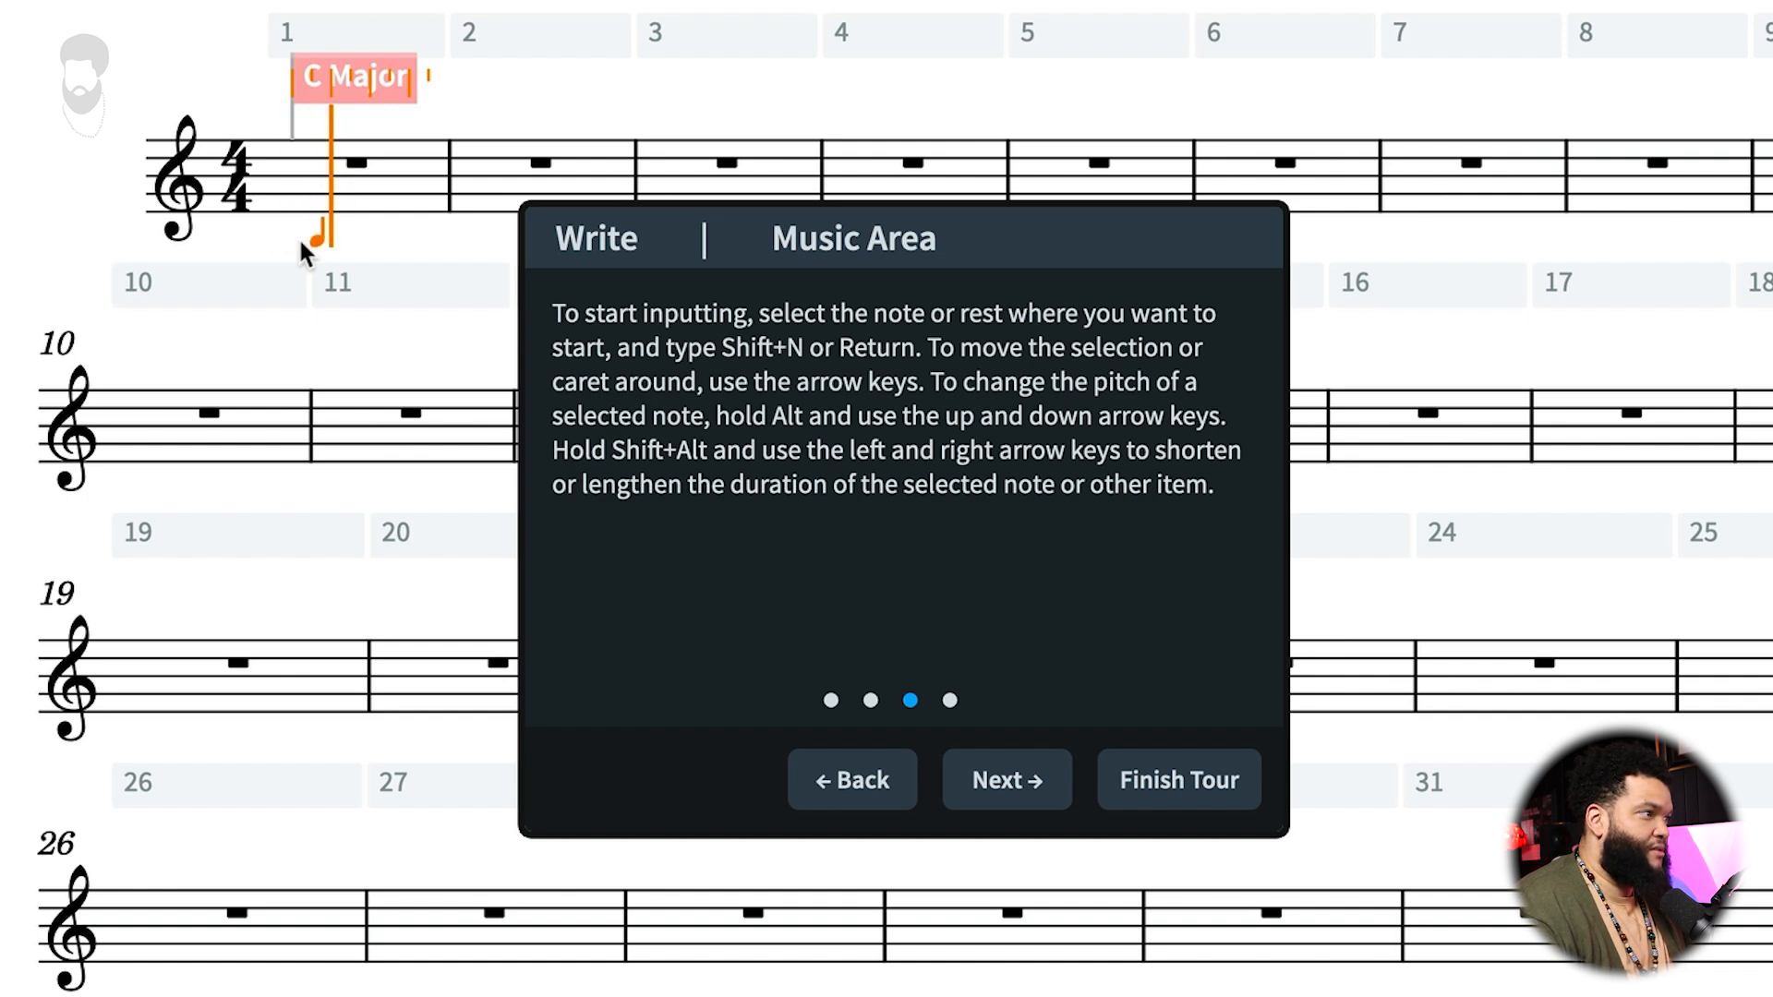
key("Left")
key("Left")
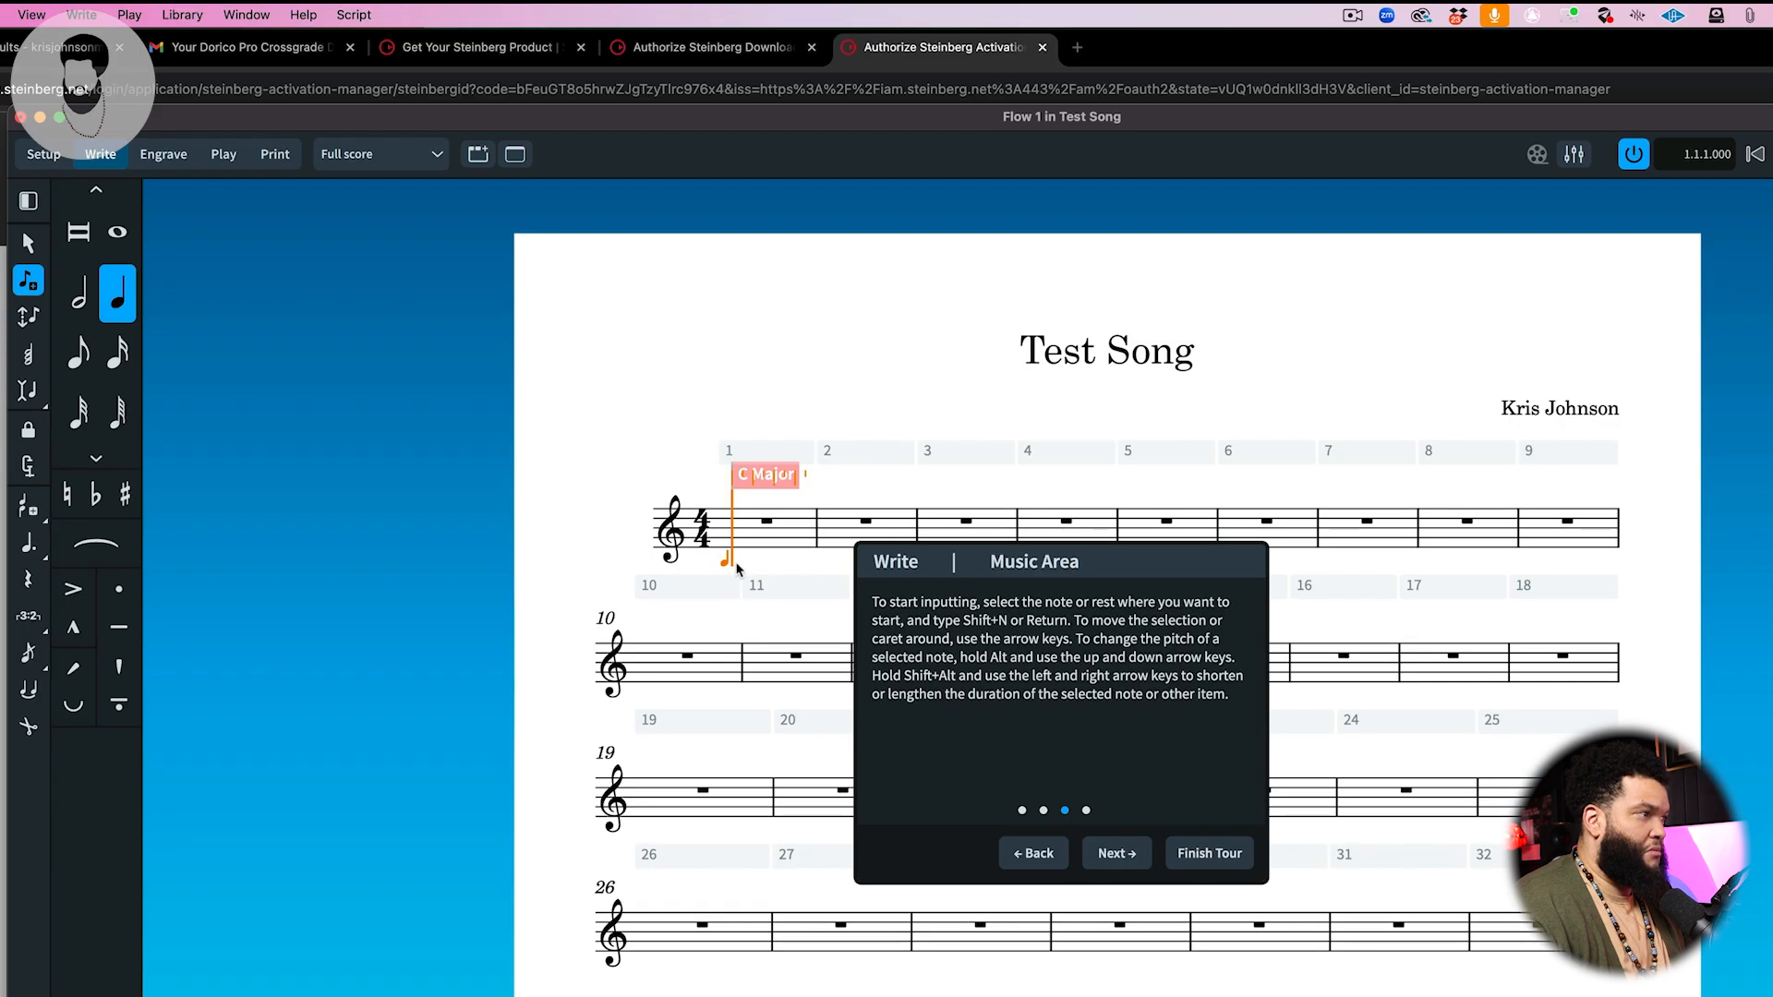
key("a")
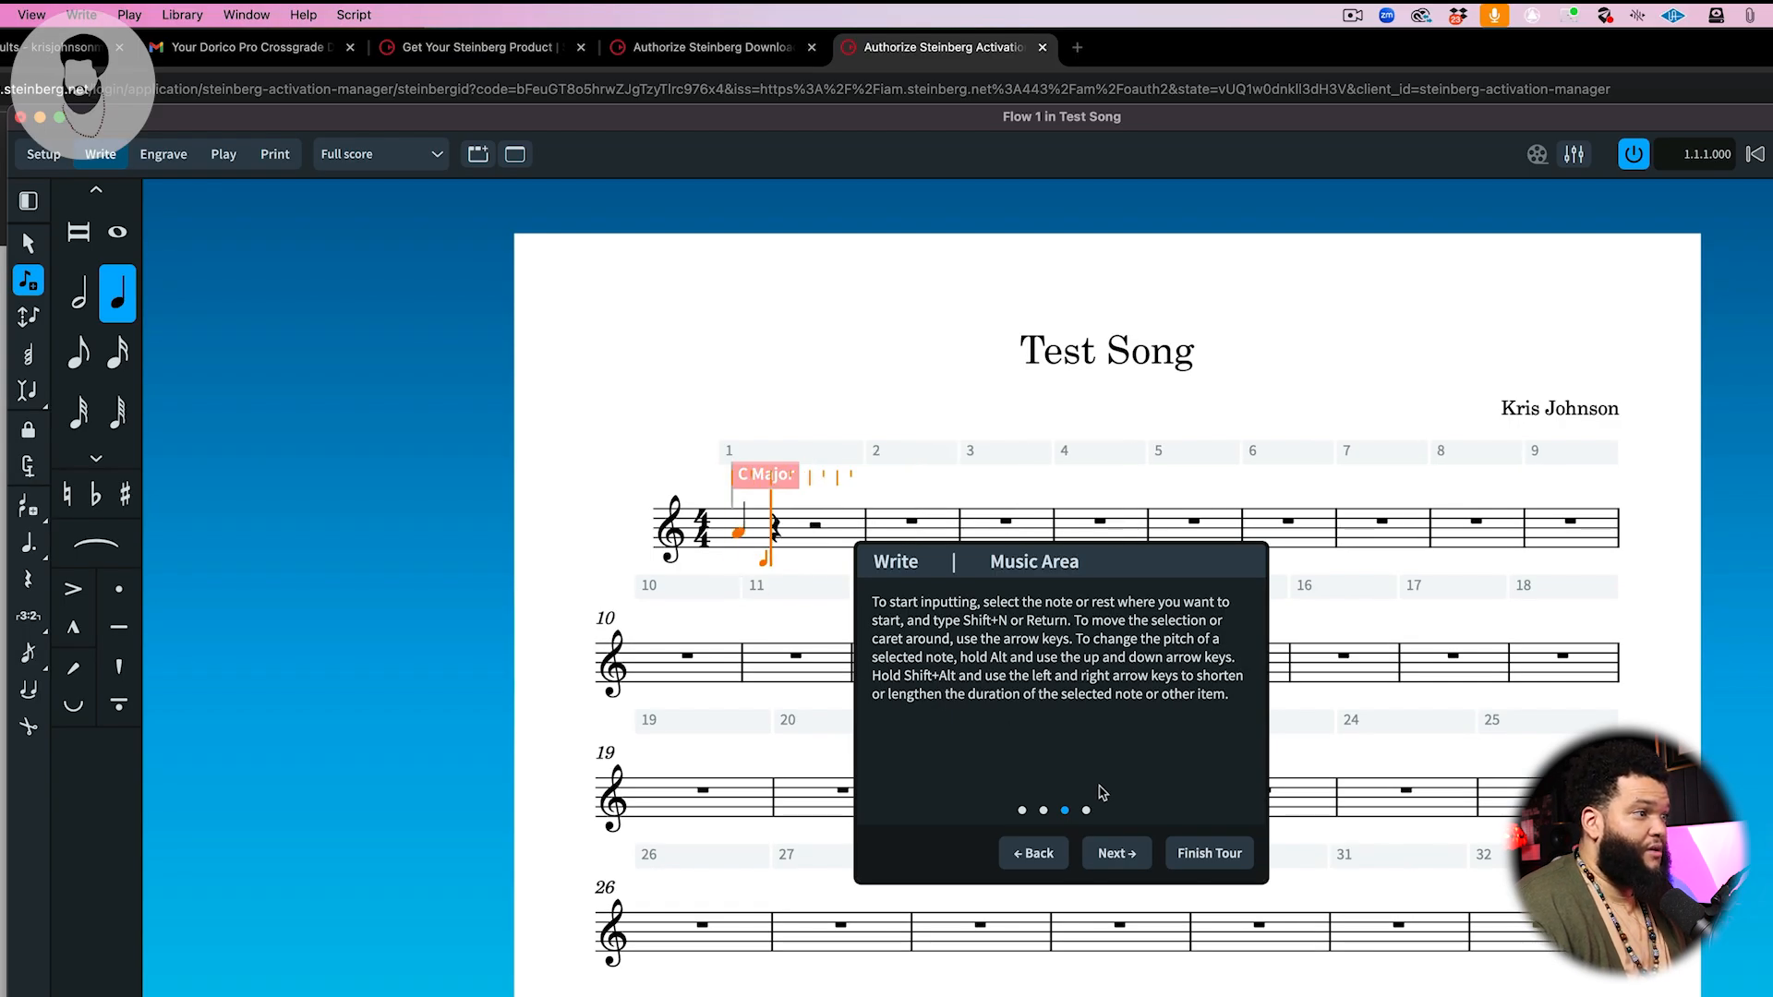
Step: Step through and finish the guided tour
left_click(1115, 855)
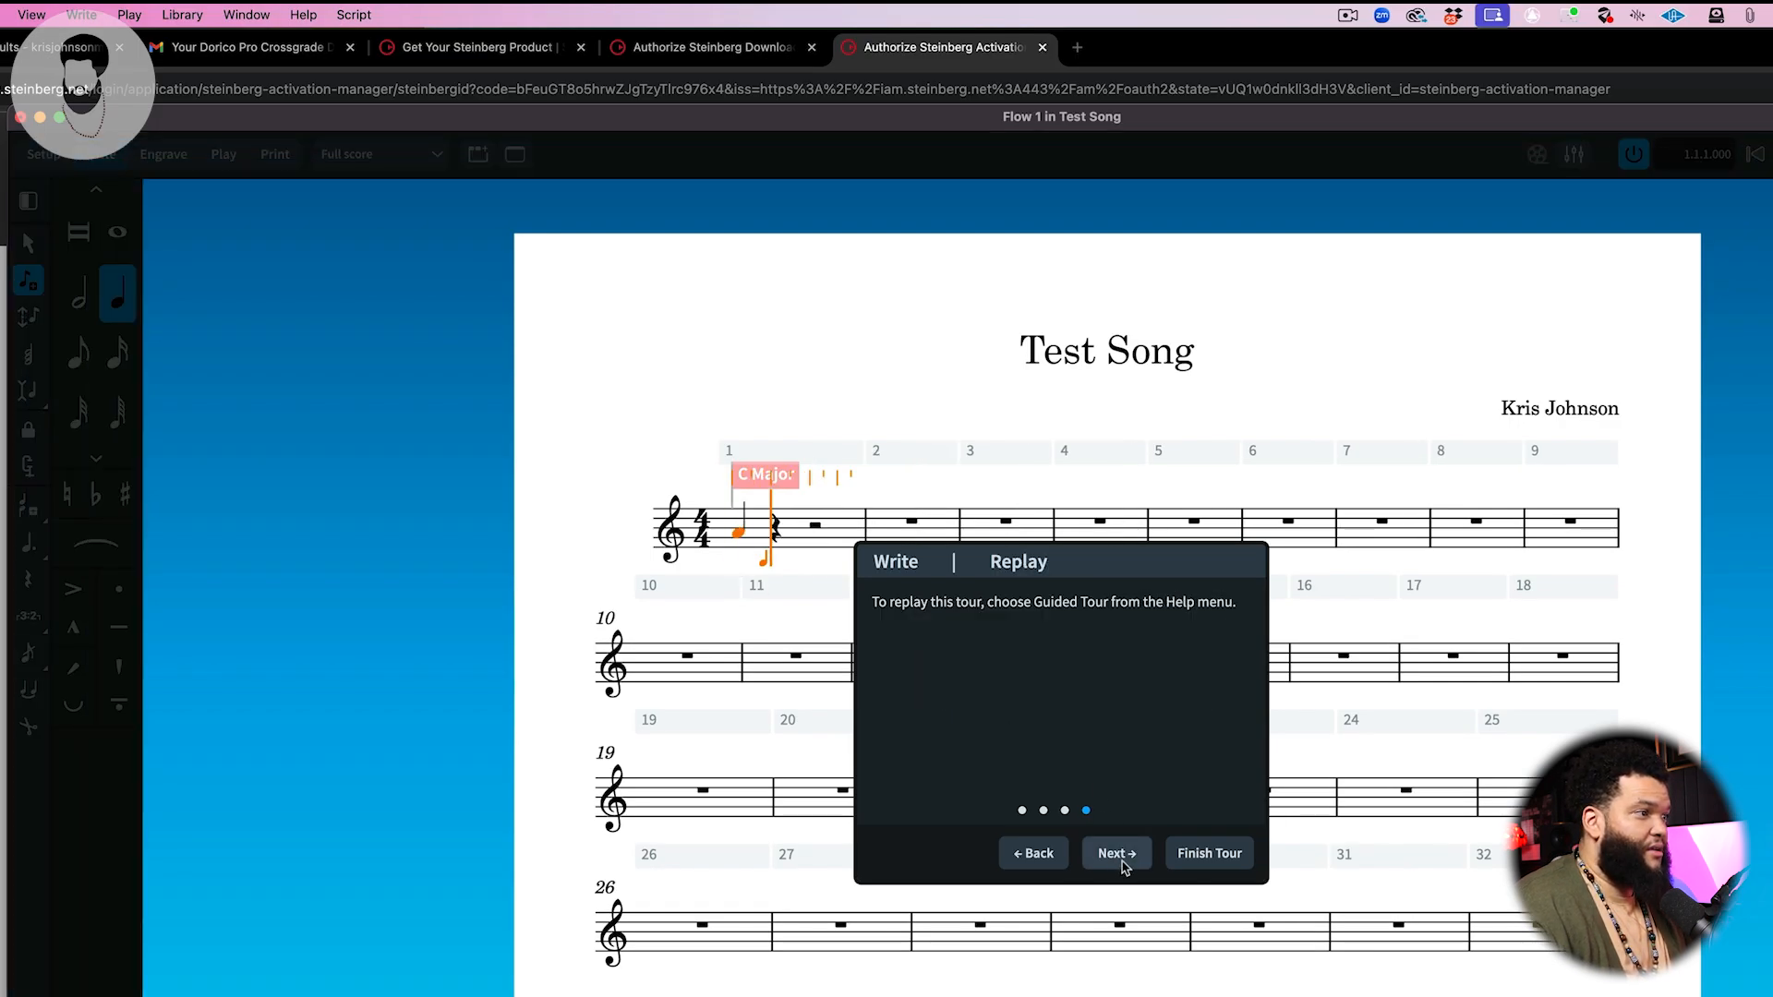
left_click(1217, 853)
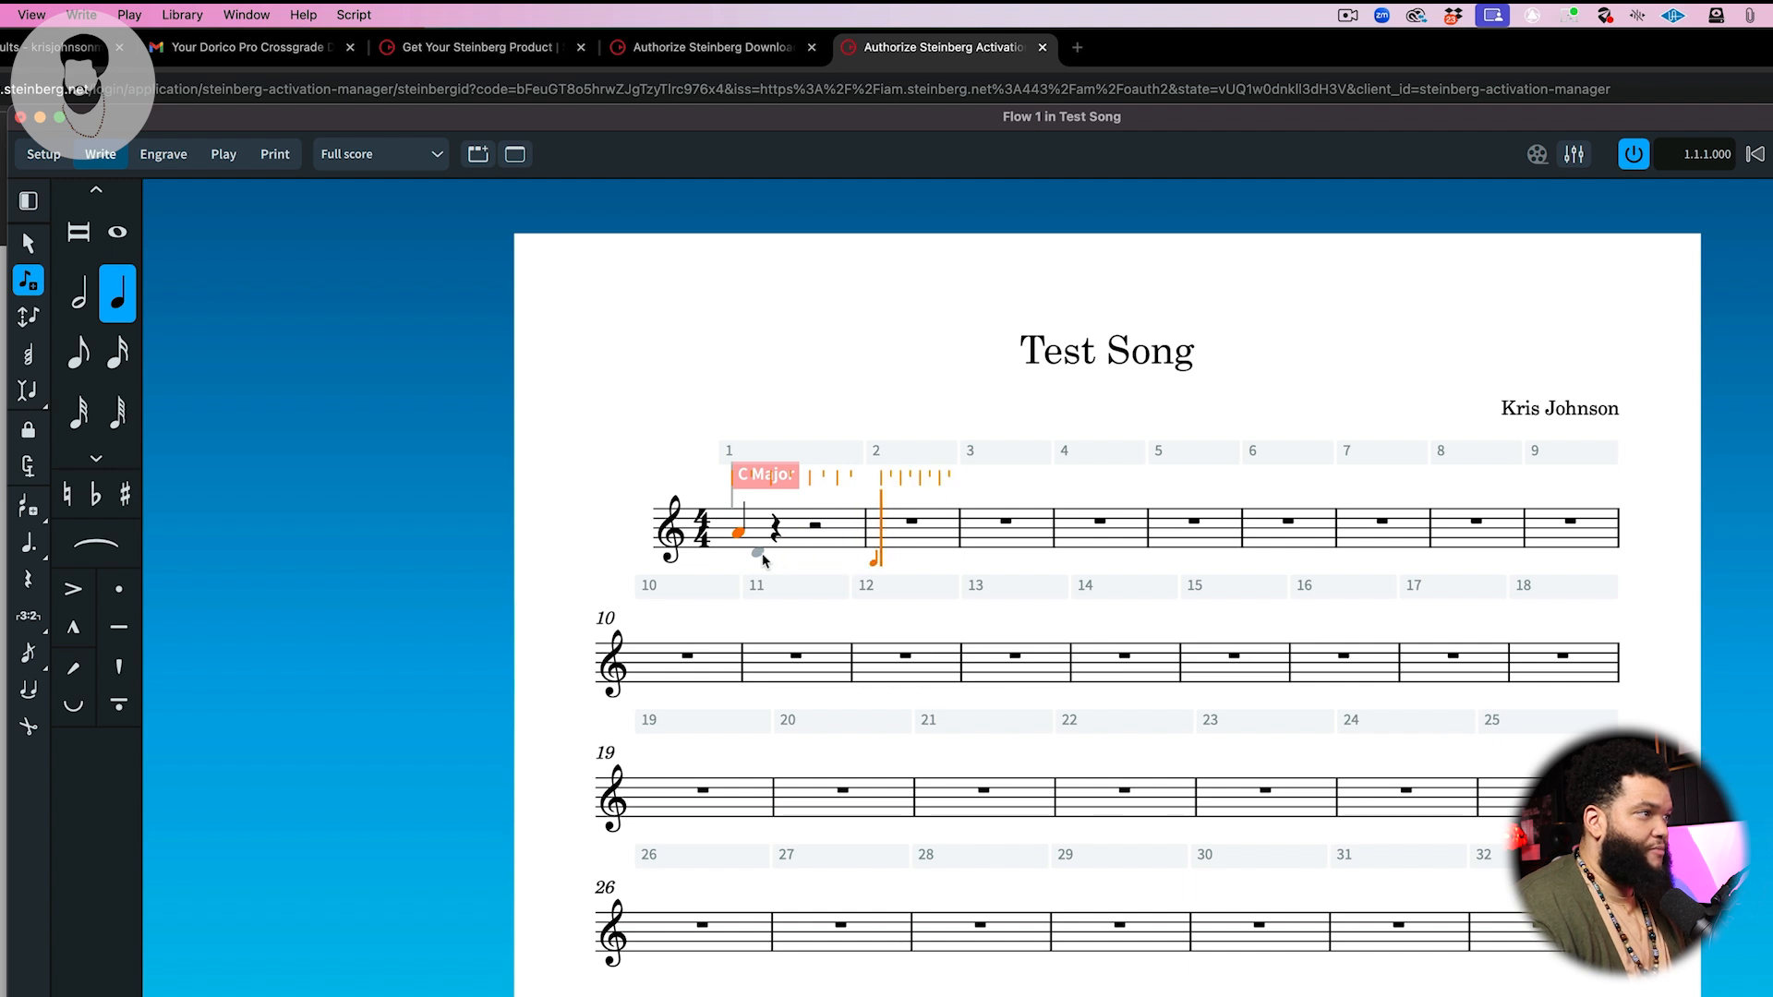
Step: Move the caret back to the start of bar 1 and enter the notes E, A, F and G
key("Left")
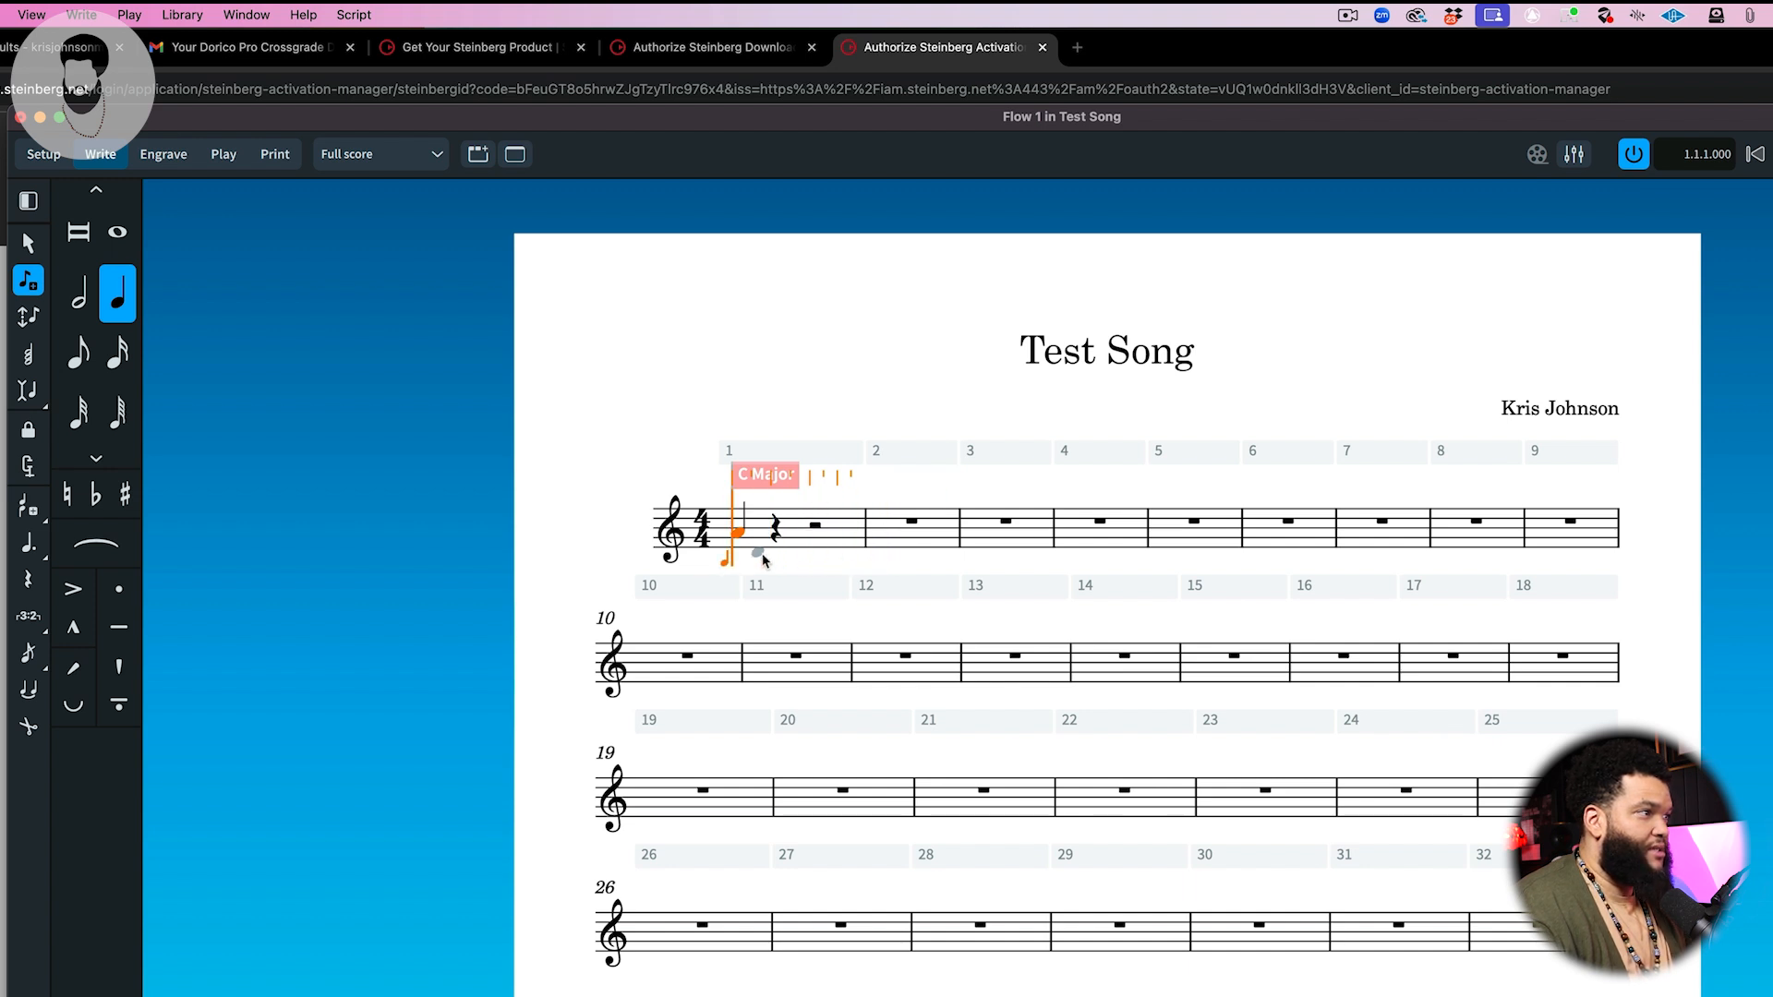
key("Right")
key("Right")
key("Right")
key("Right")
key("Right")
key("Right")
key("Right")
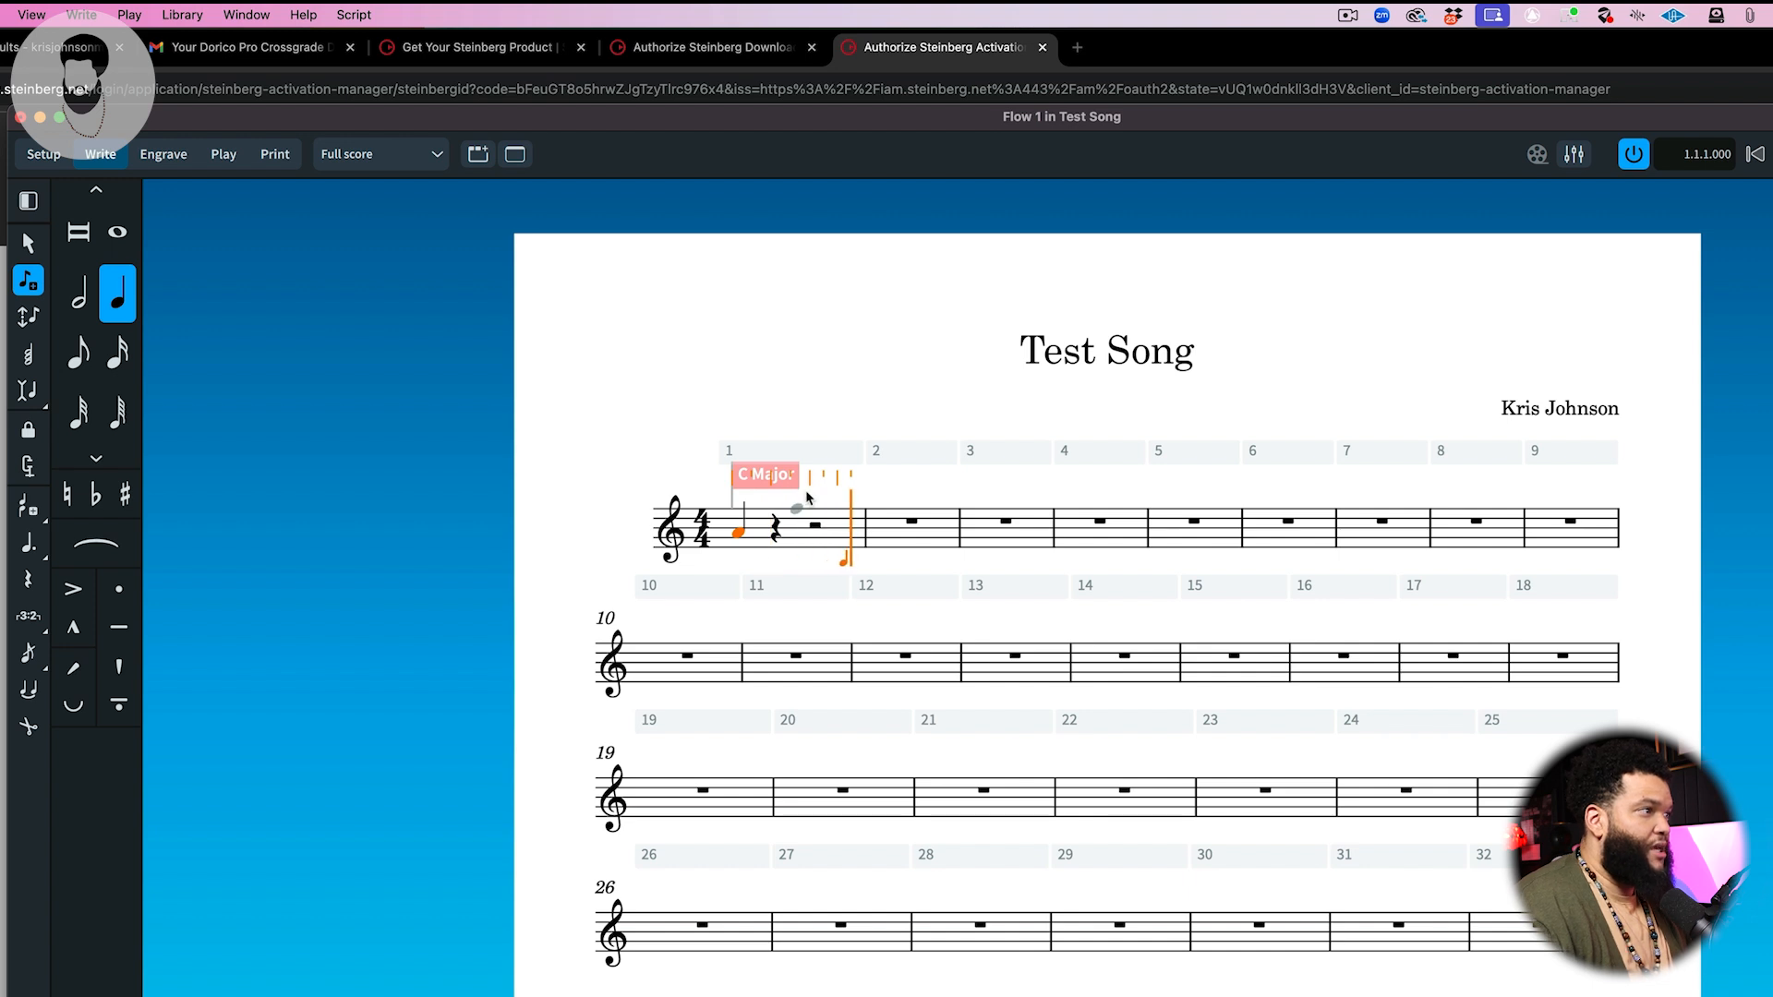
key("Left")
key("Left")
key("Left")
key("Left")
key("Left")
key("Left")
key("Left")
key("Left")
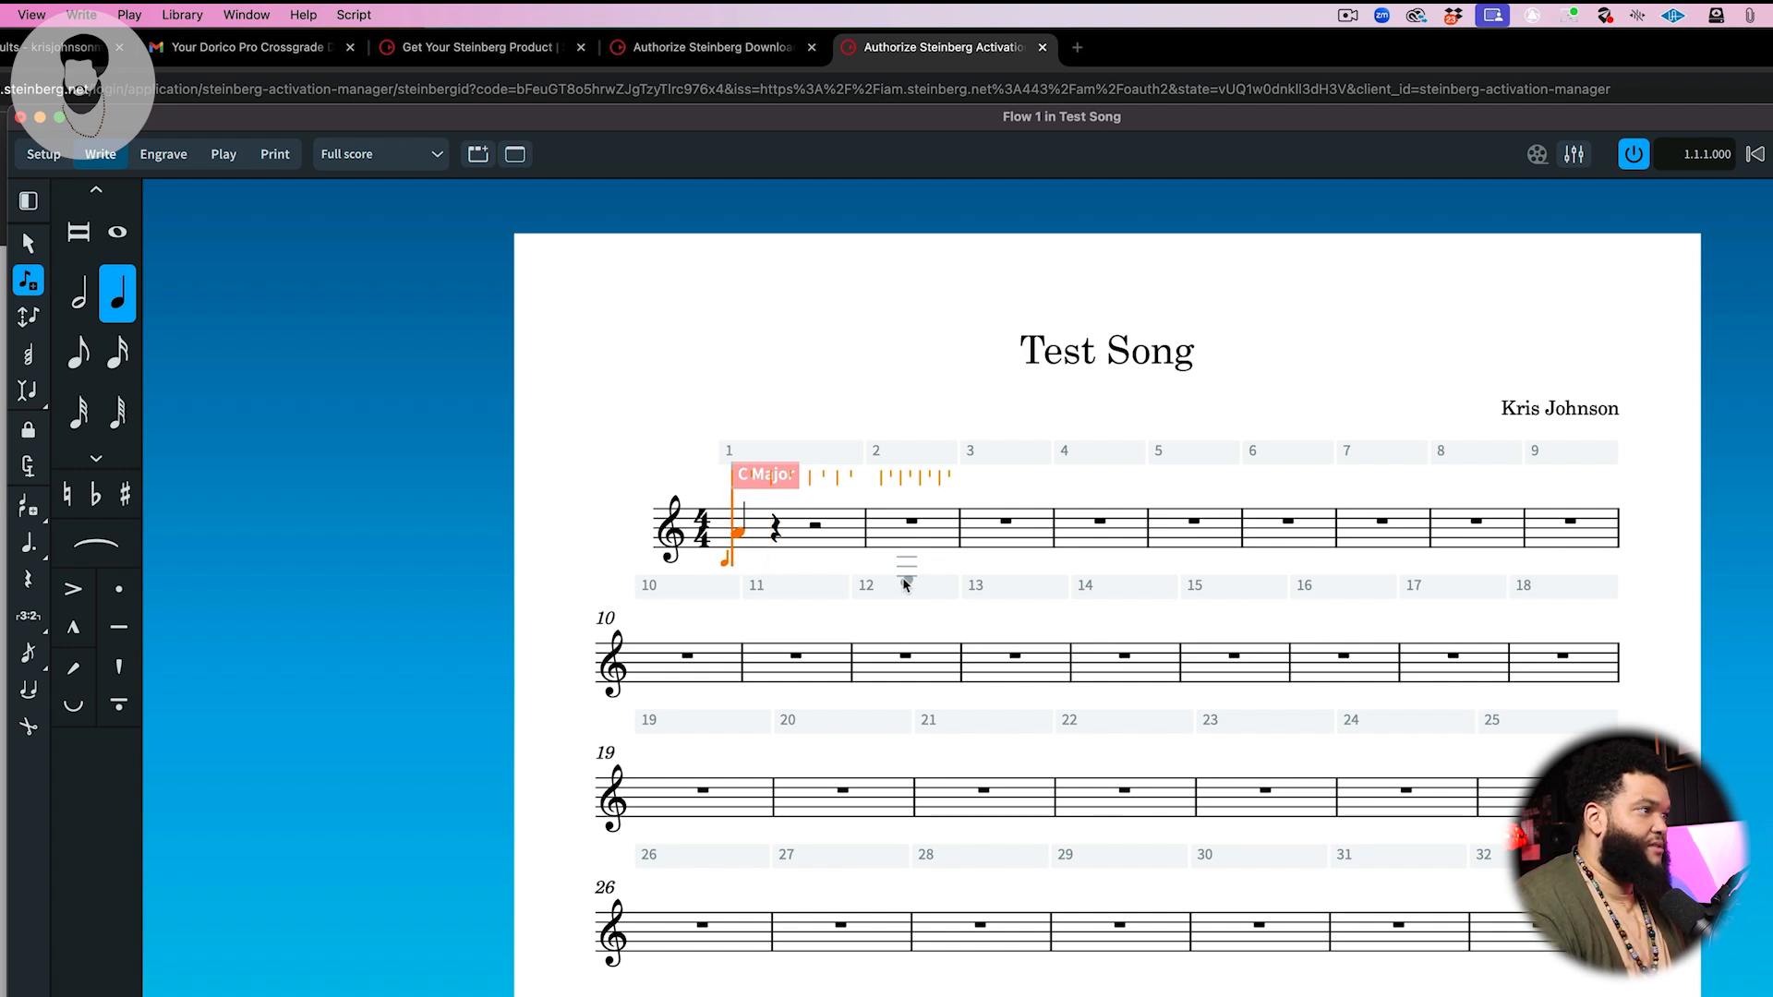
key("e")
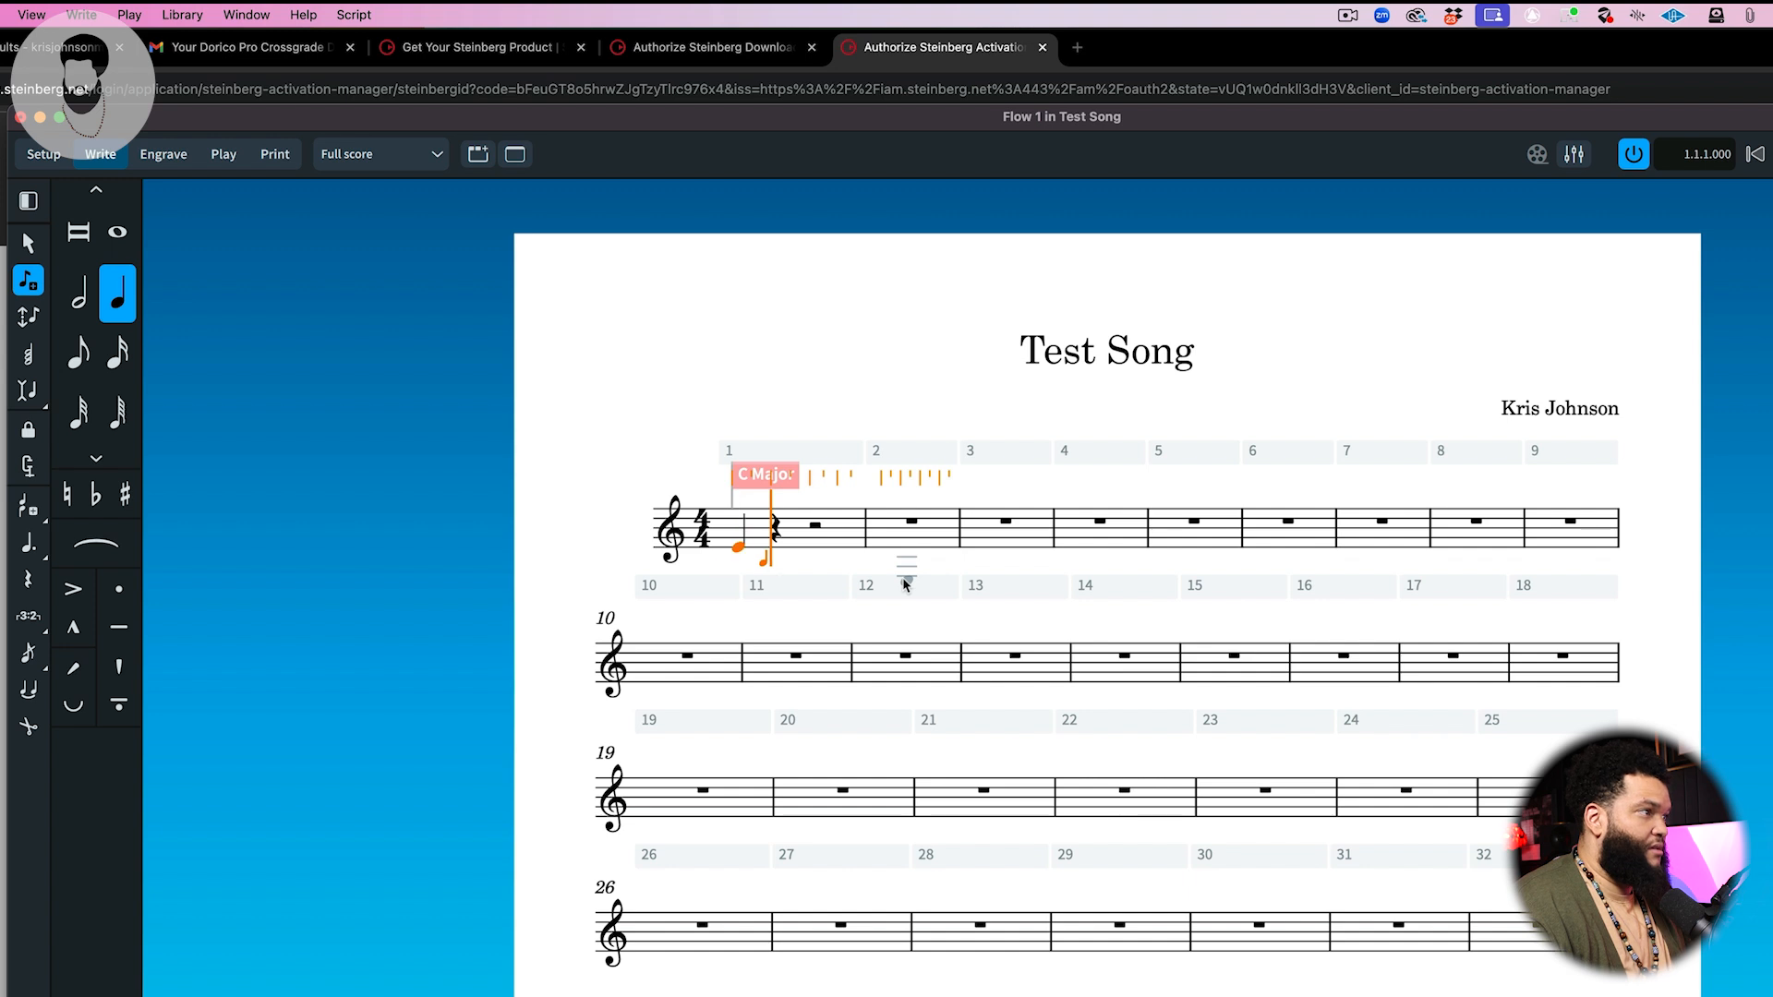
key("a")
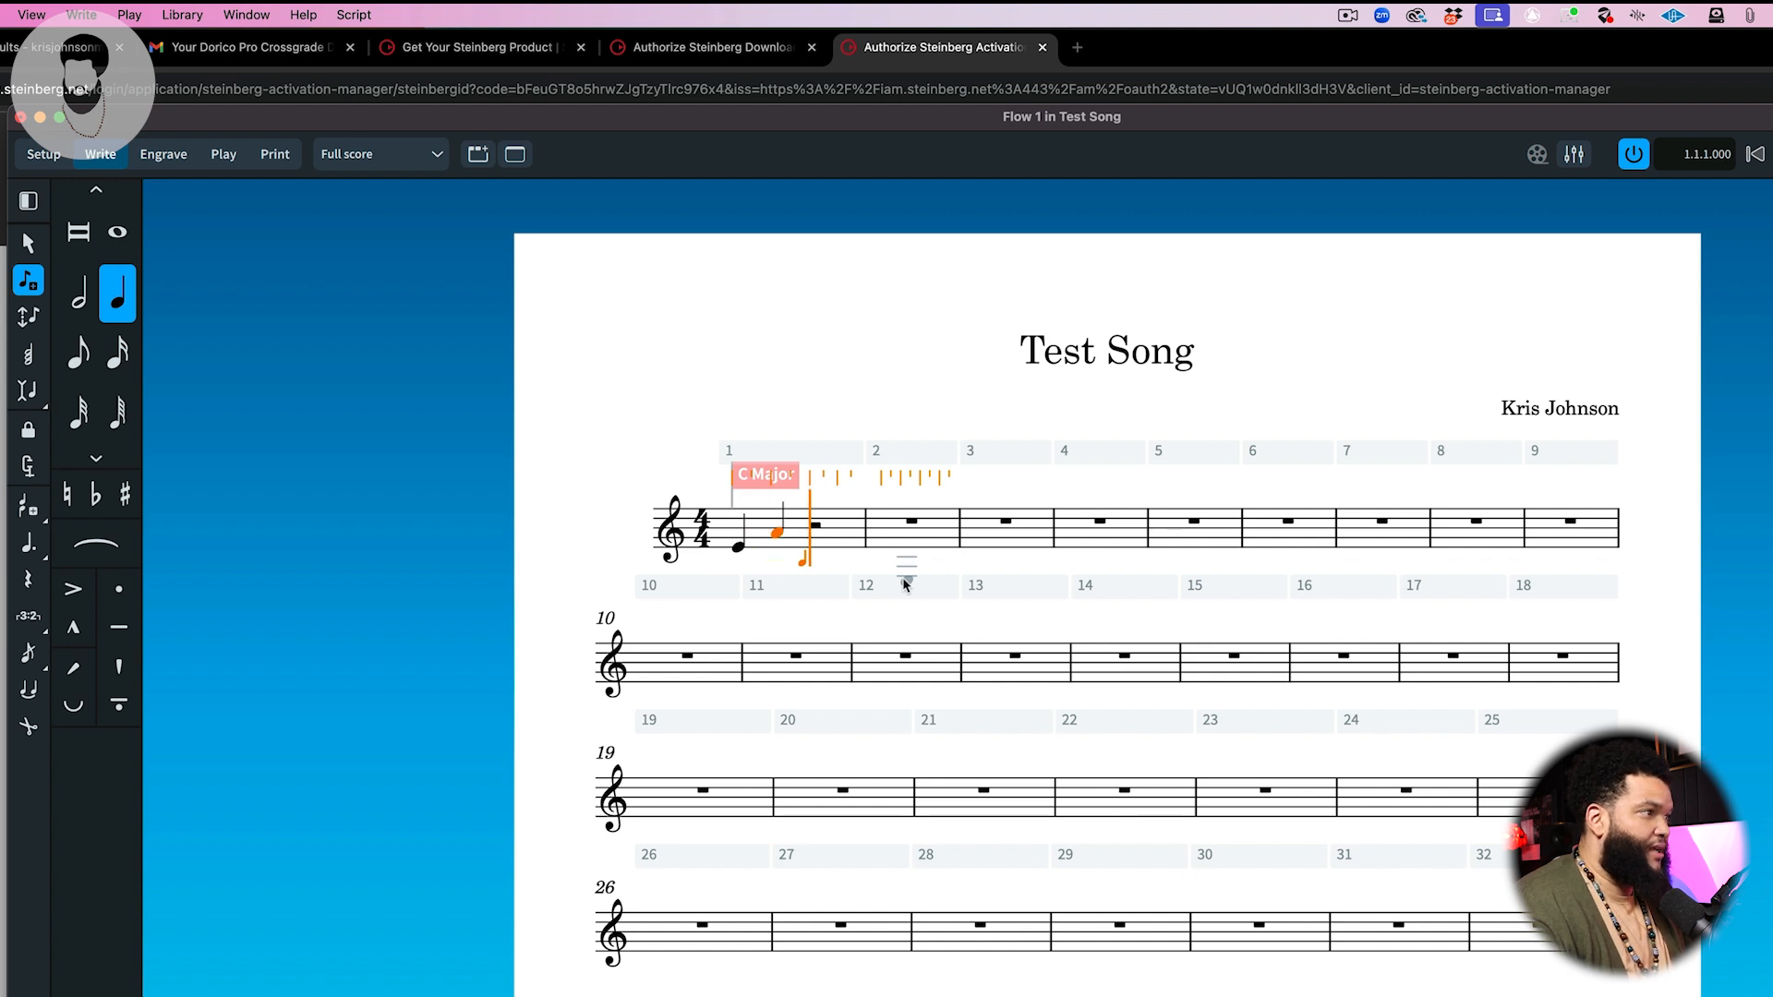
key("f")
key("g")
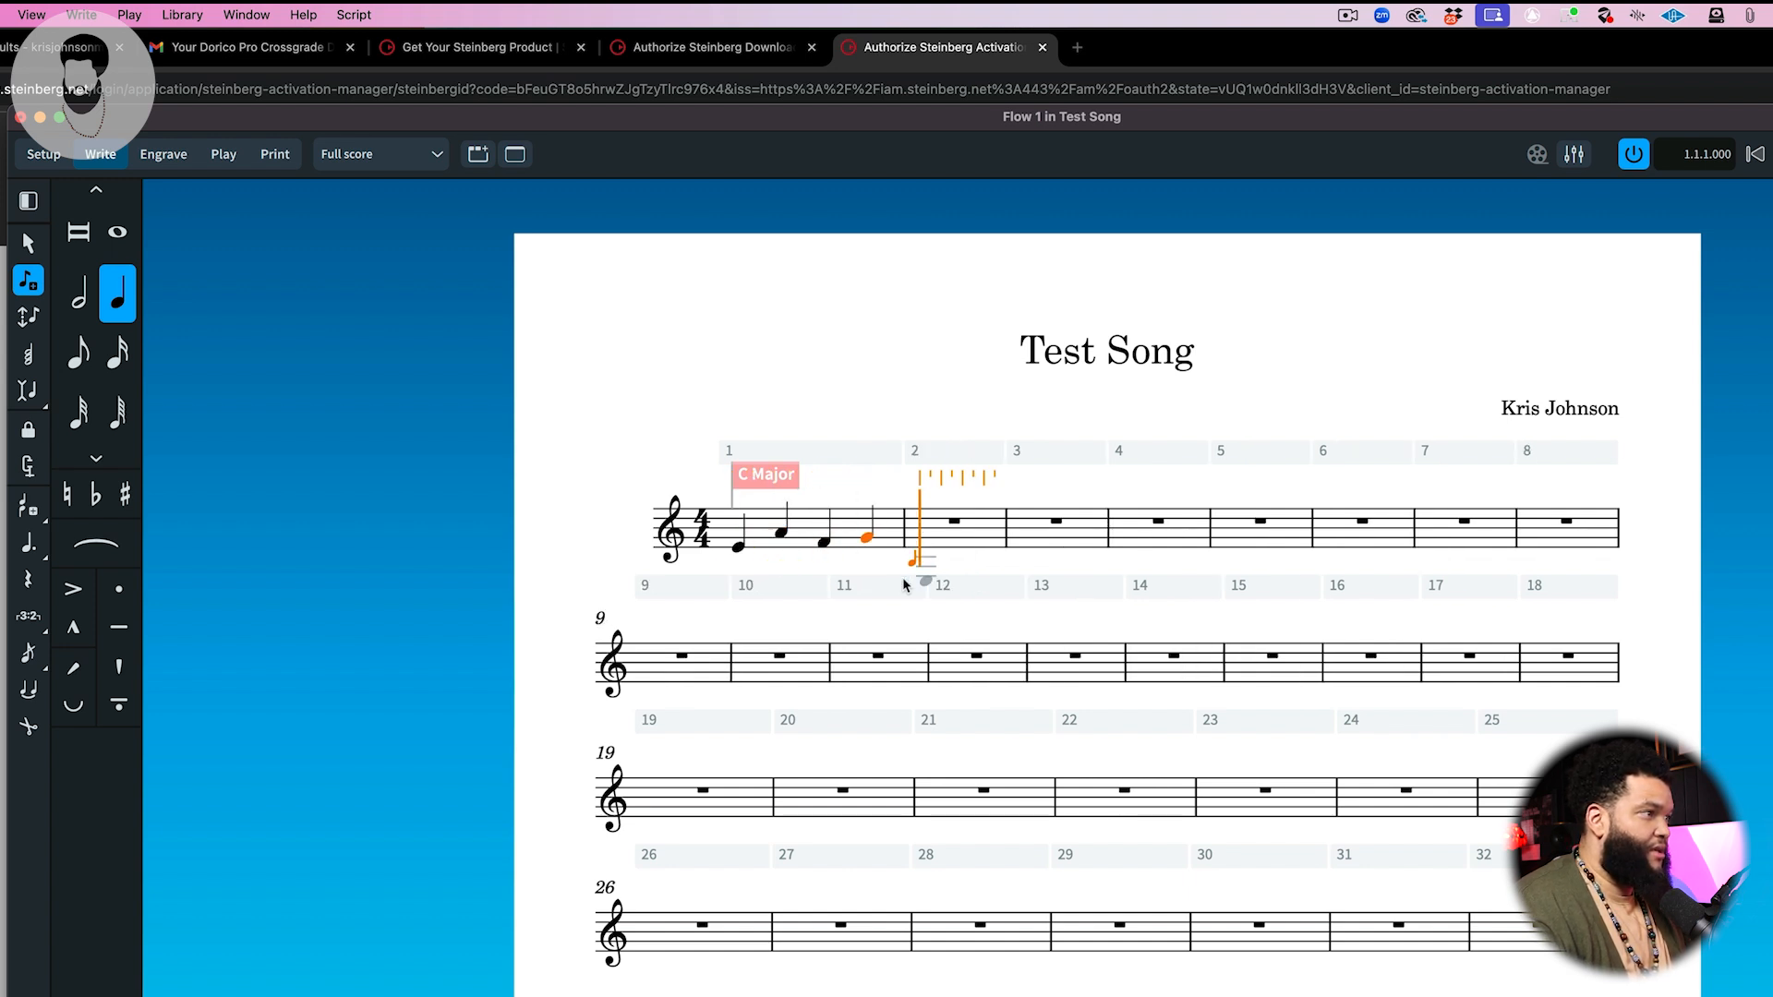
Step: Delete the entered notes one by one to clear bar 1
key("Left")
key("Left")
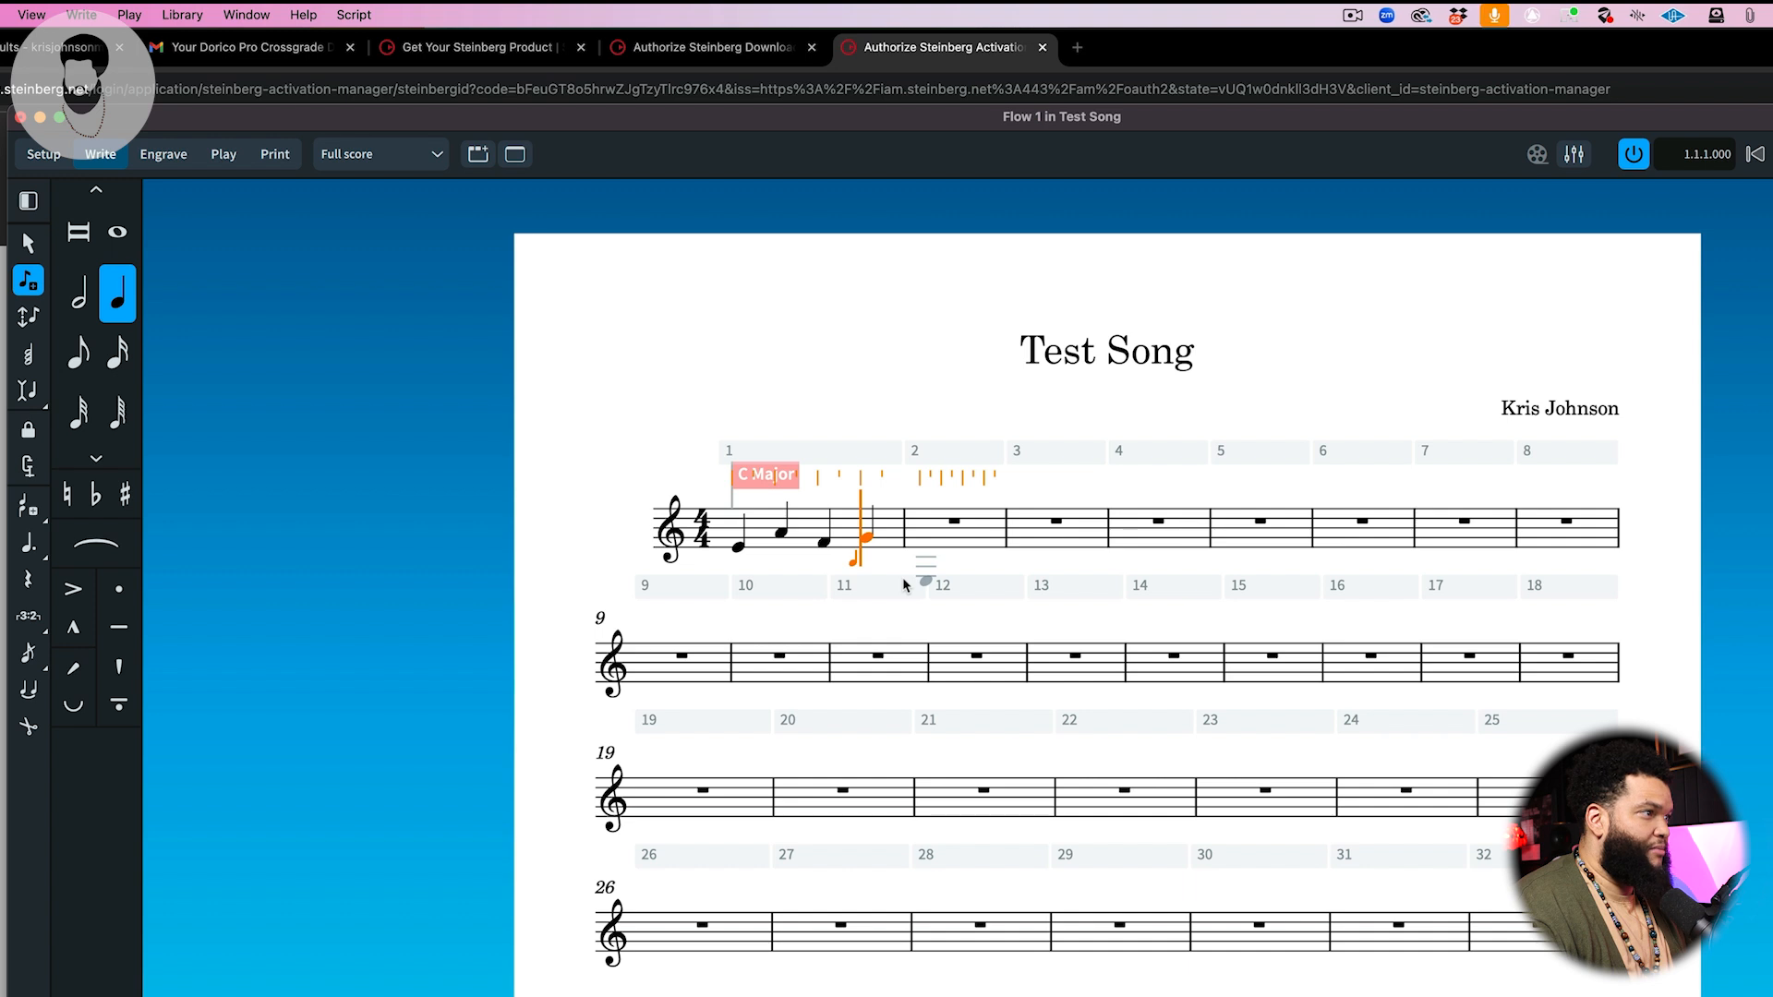
key("BackSpace")
key("Right")
key("Right")
key("Left")
key("Left")
key("Right")
key("Right")
key("Left")
key("Right")
key("Right")
key("Right")
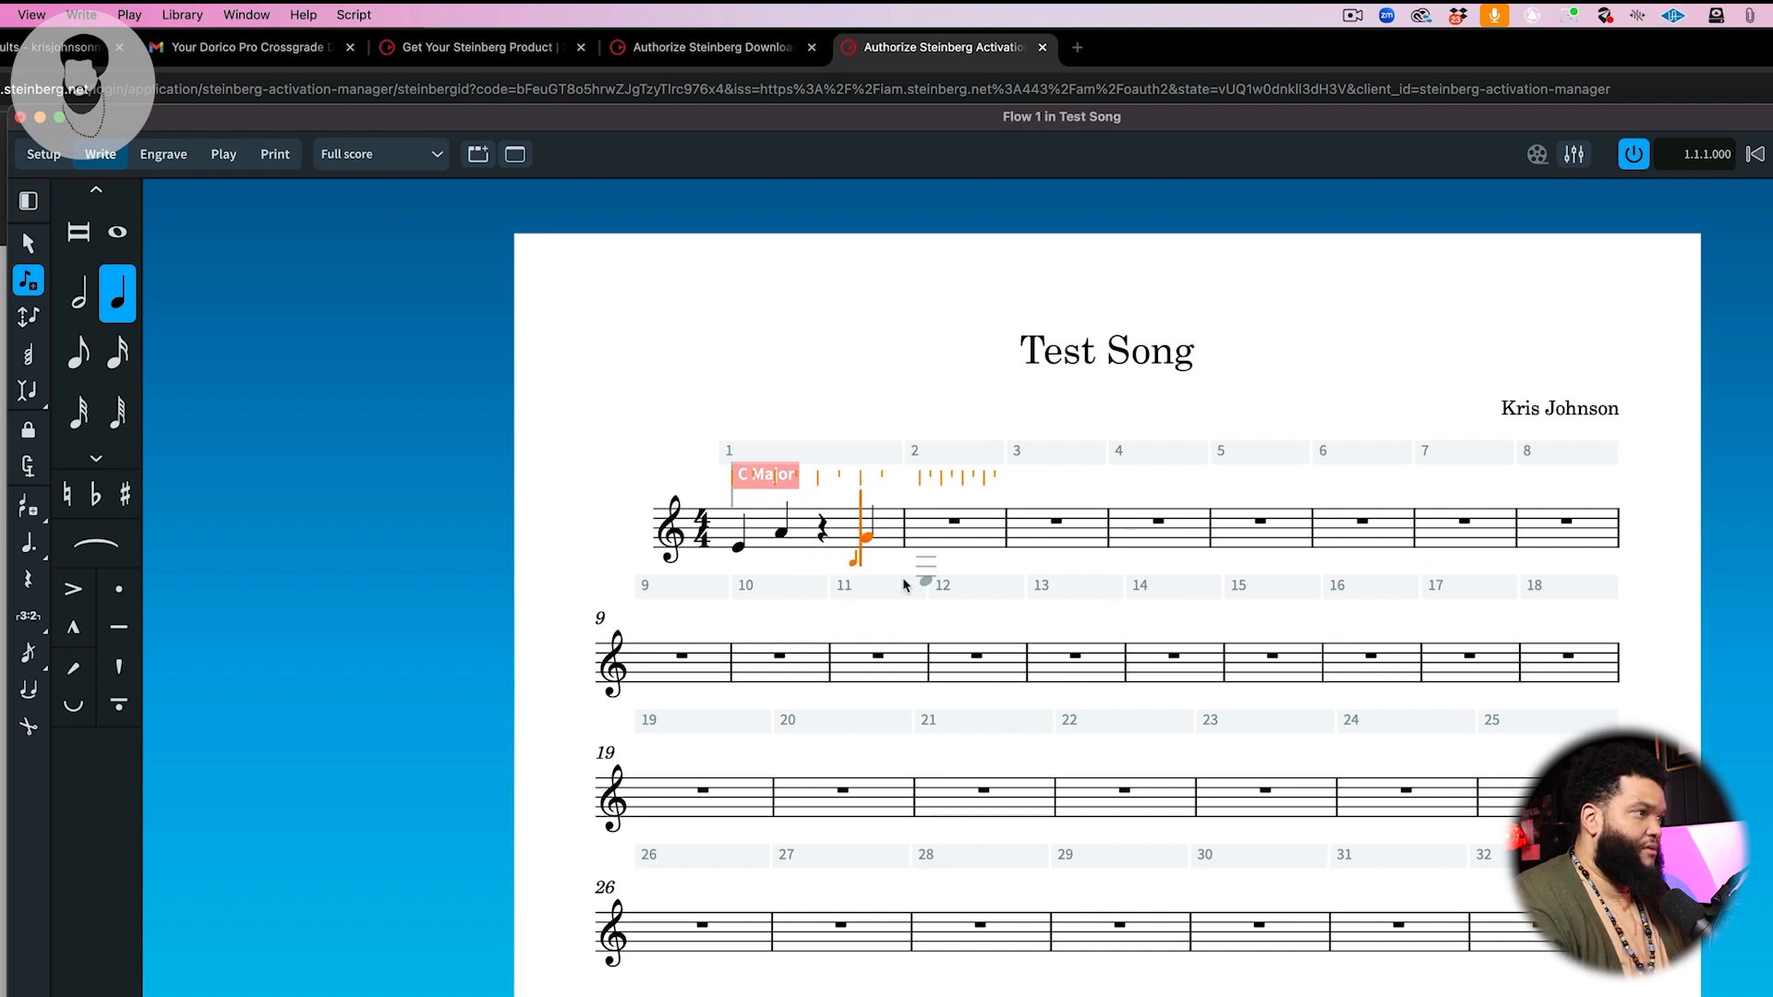
key("BackSpace")
key("Left")
key("Left")
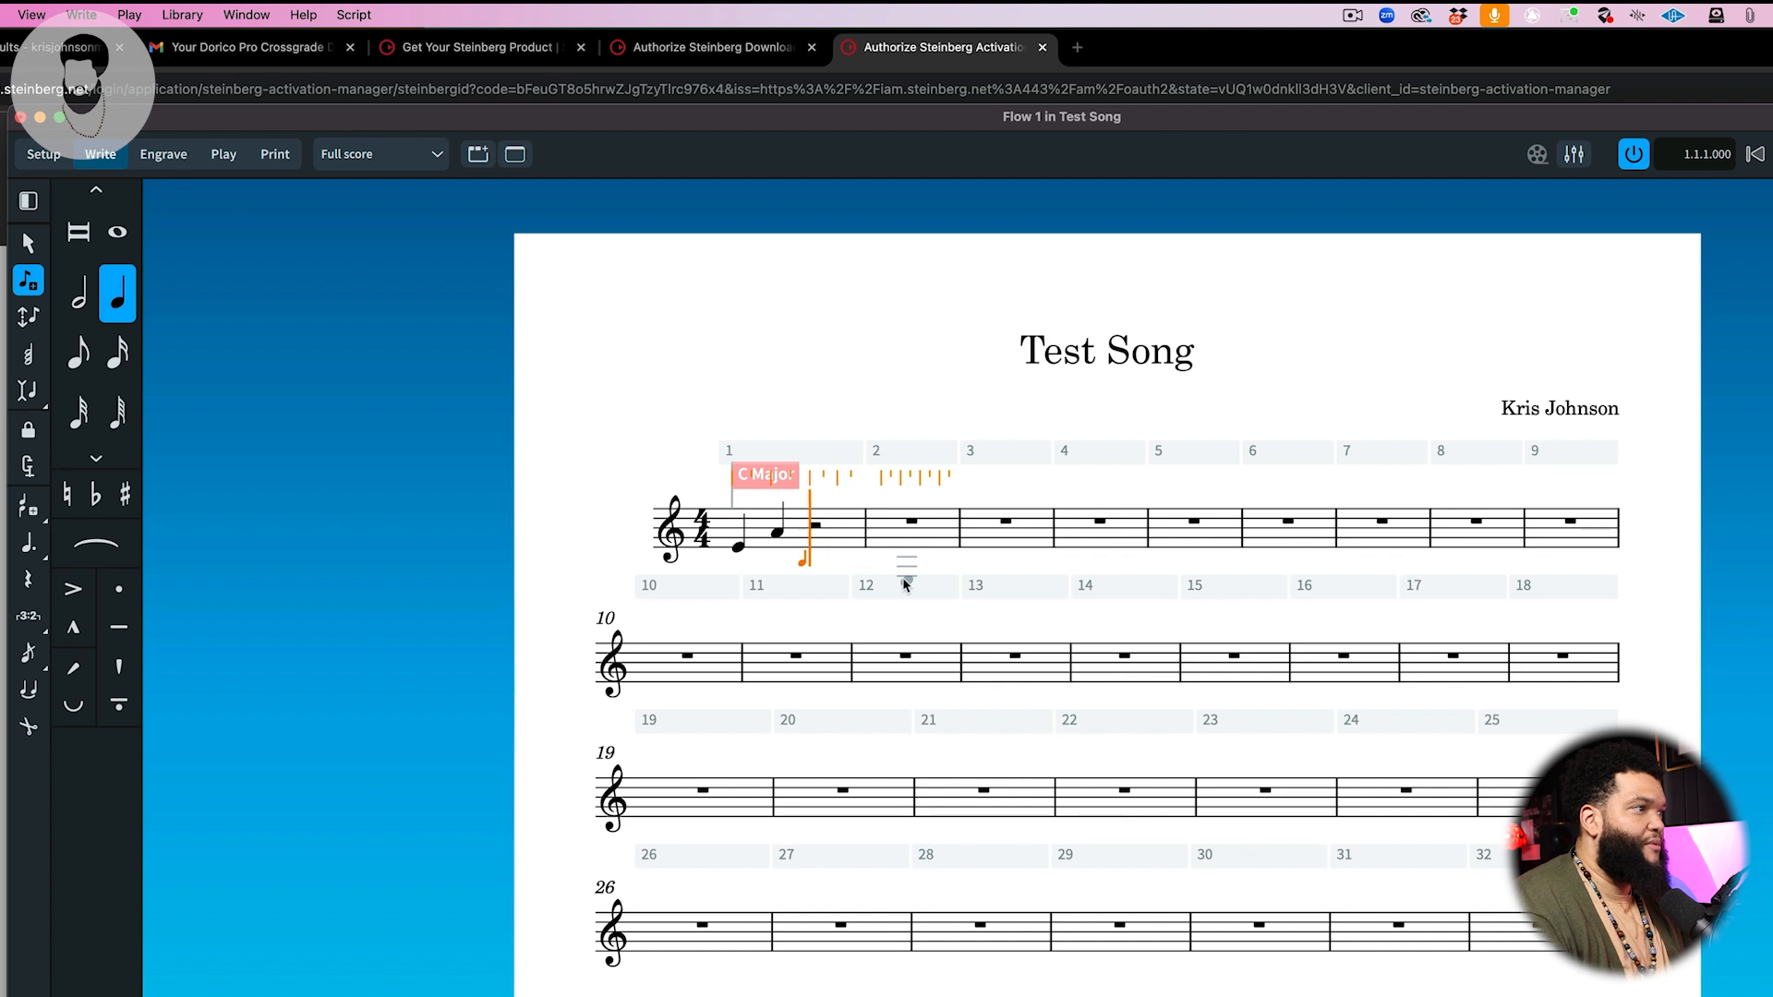
key("BackSpace")
key("BackSpace")
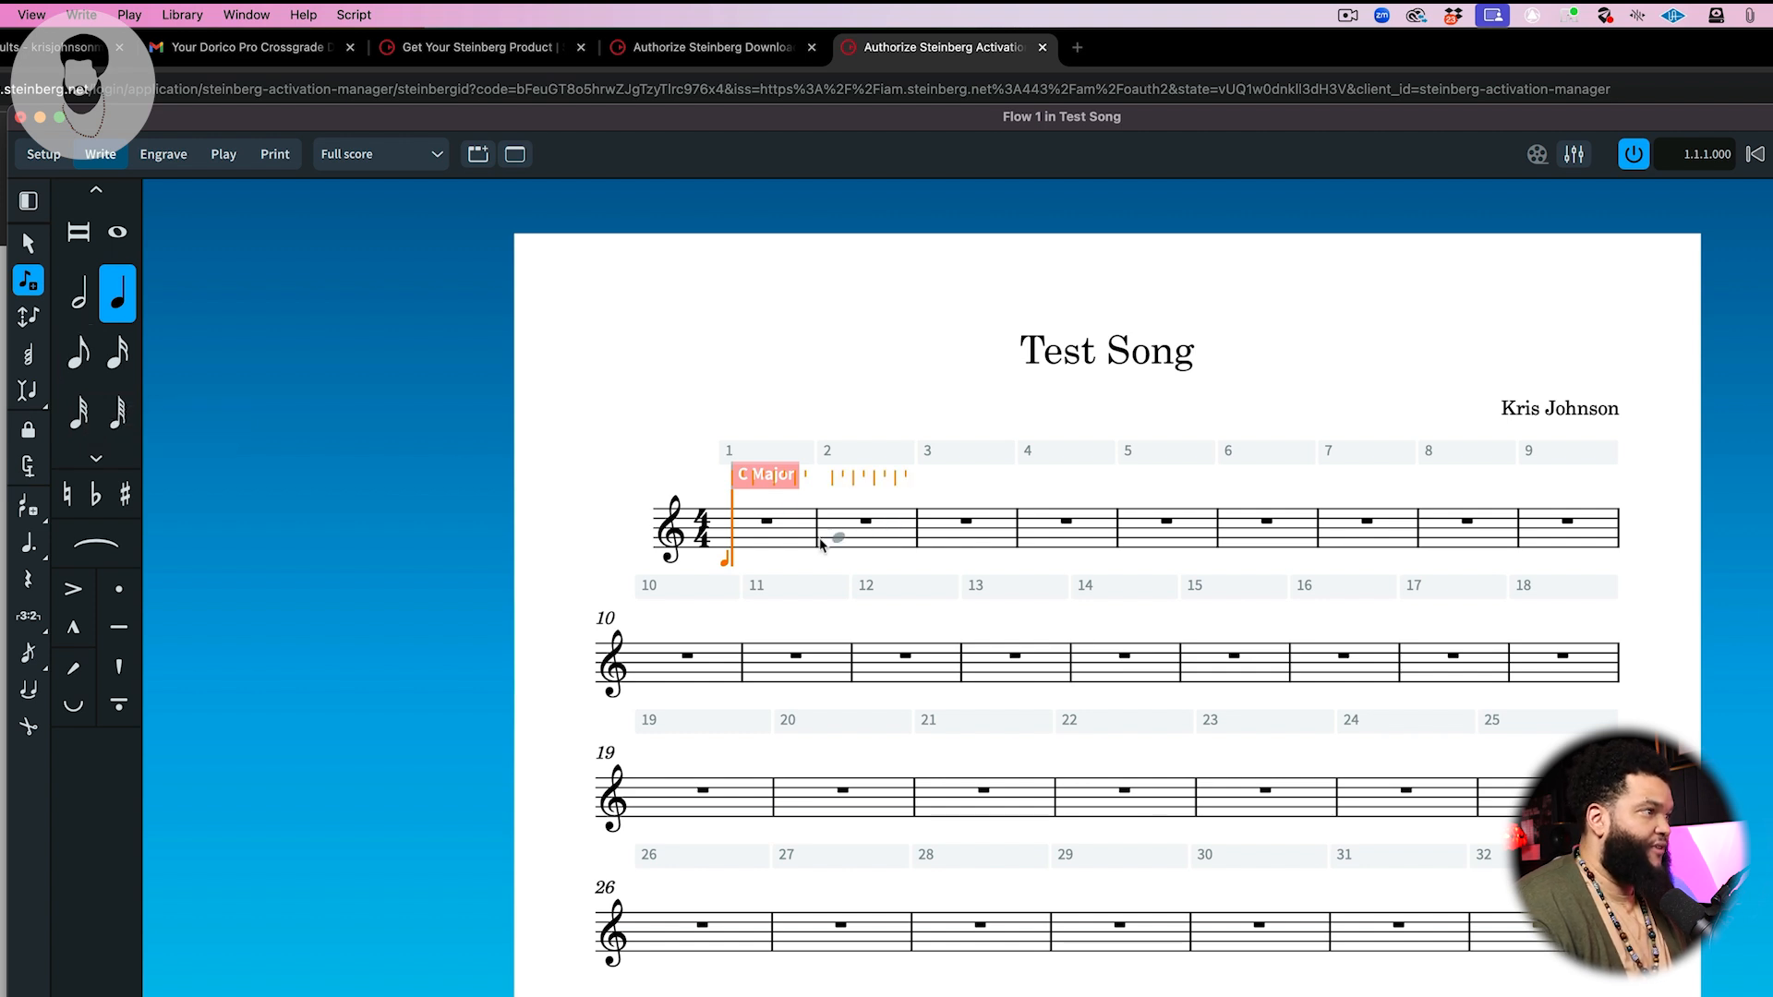
Step: Select the eighth-note duration and enter two eighth-note Gs at the start of bar 1
key("5")
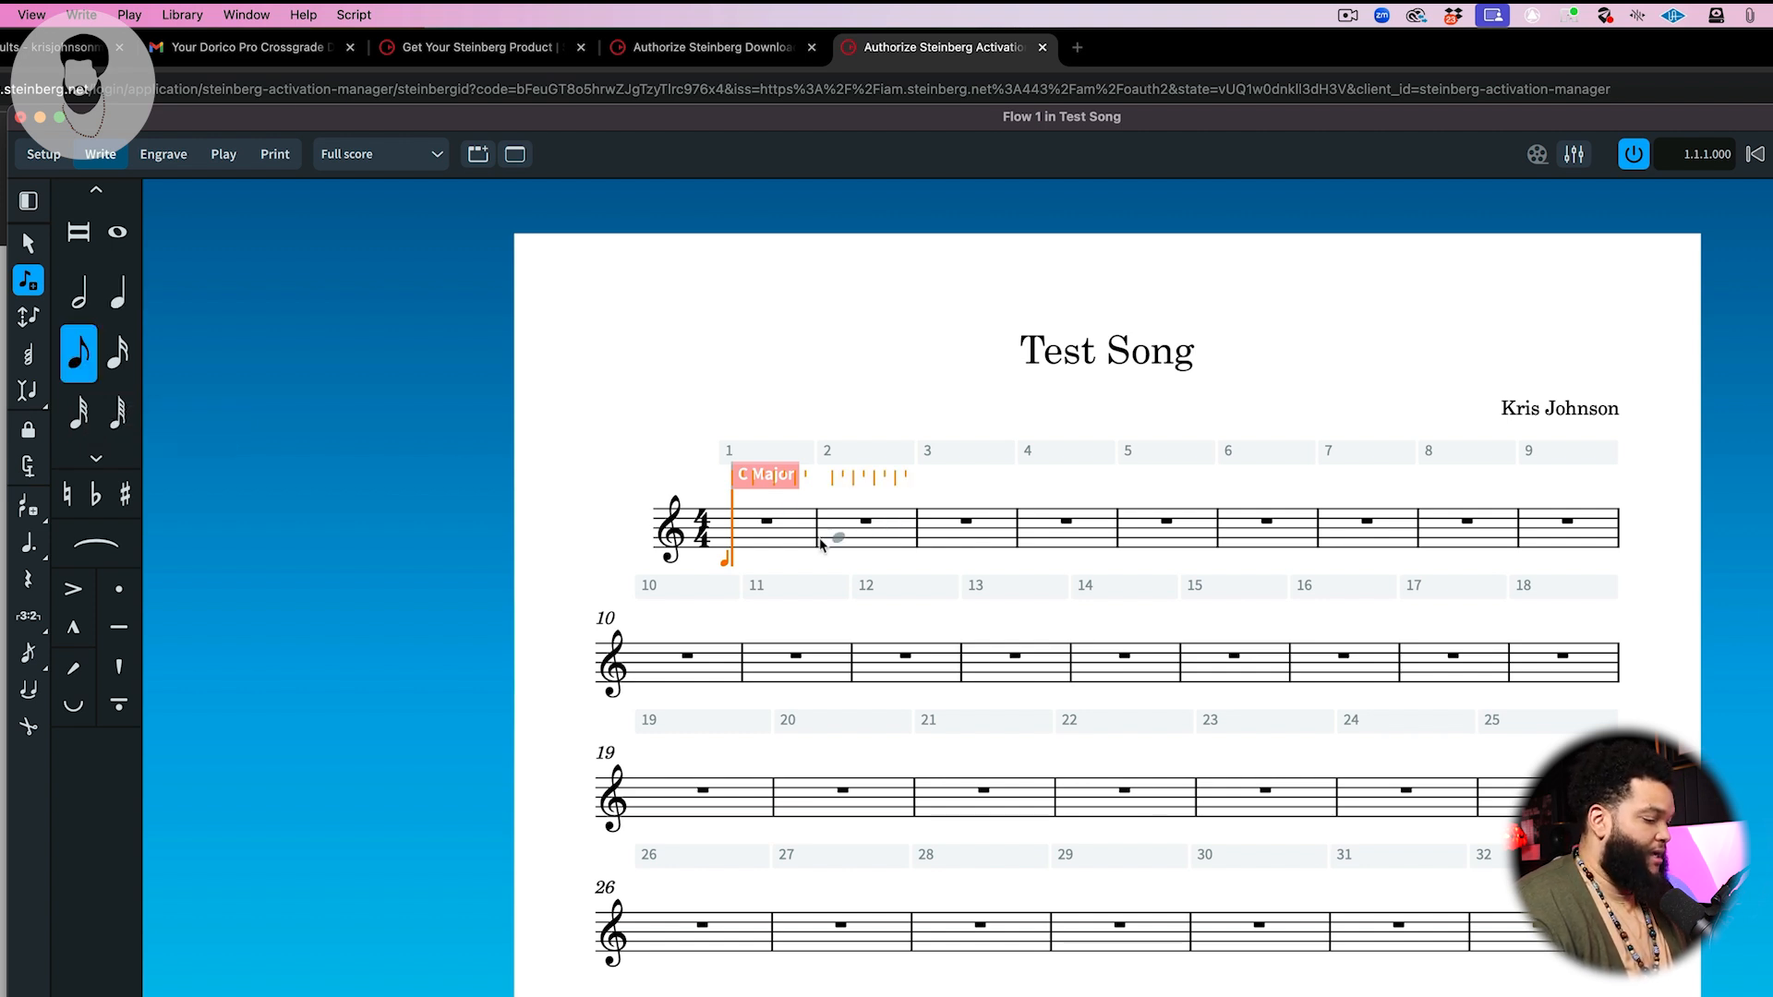
key("4")
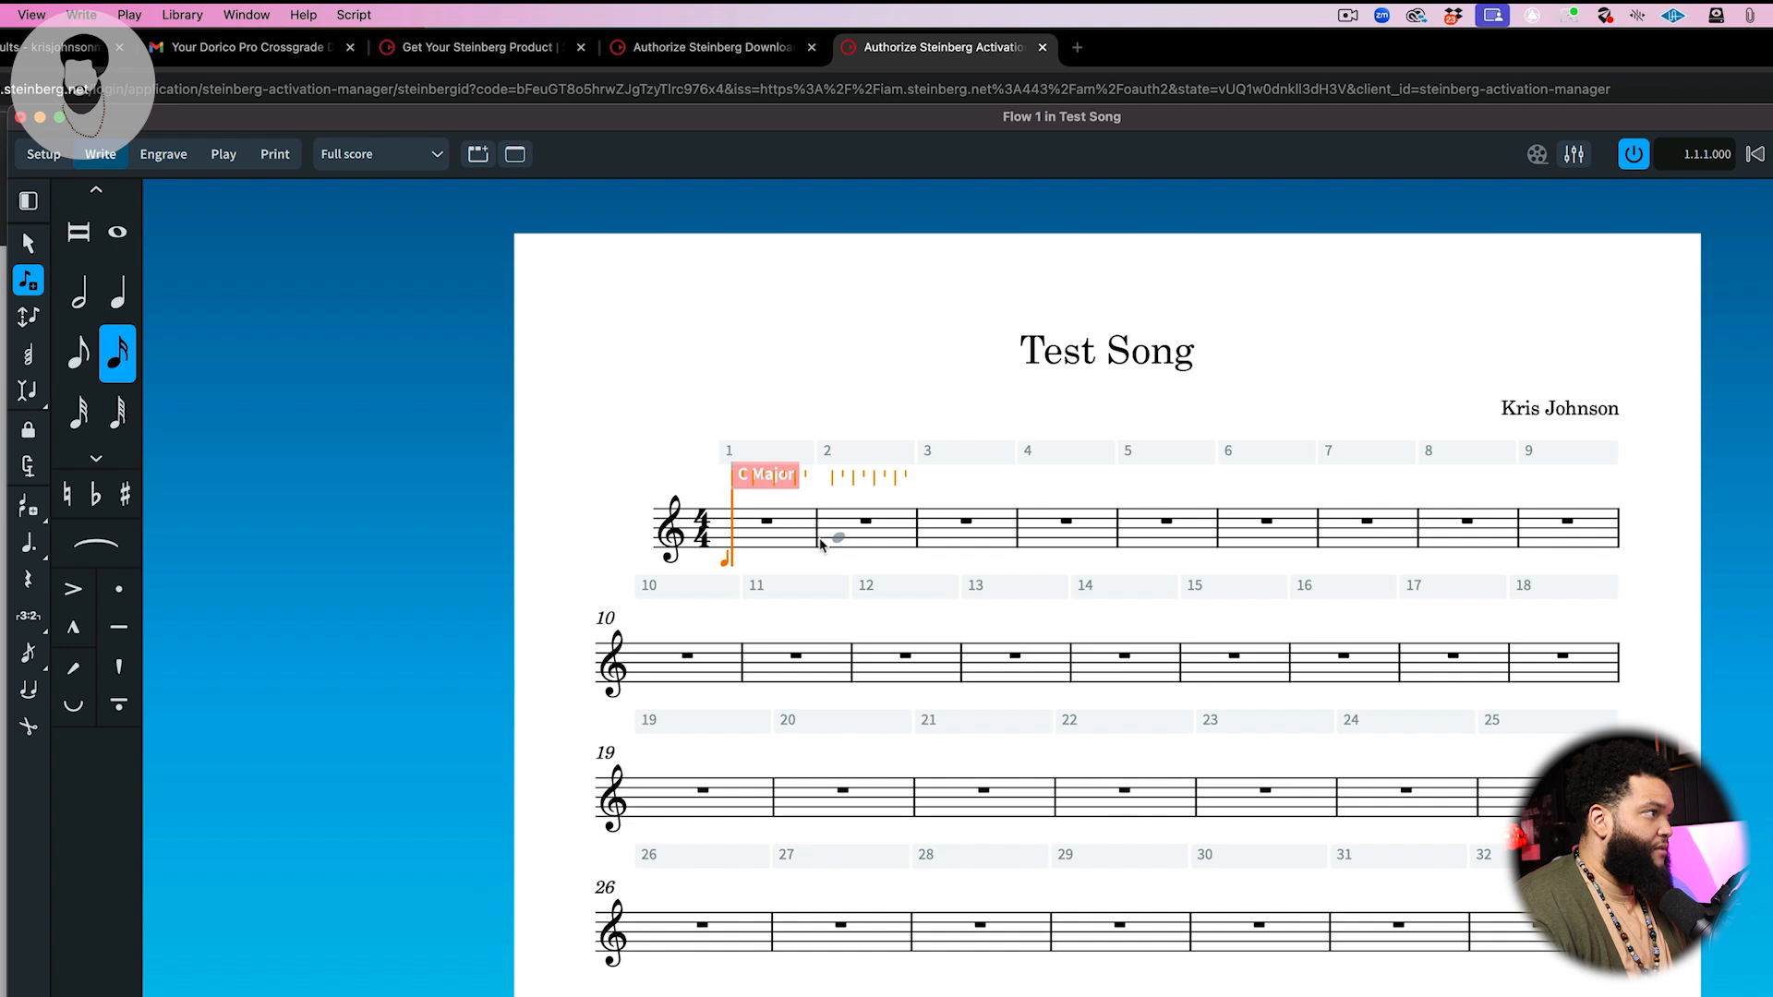
key("5")
key("6")
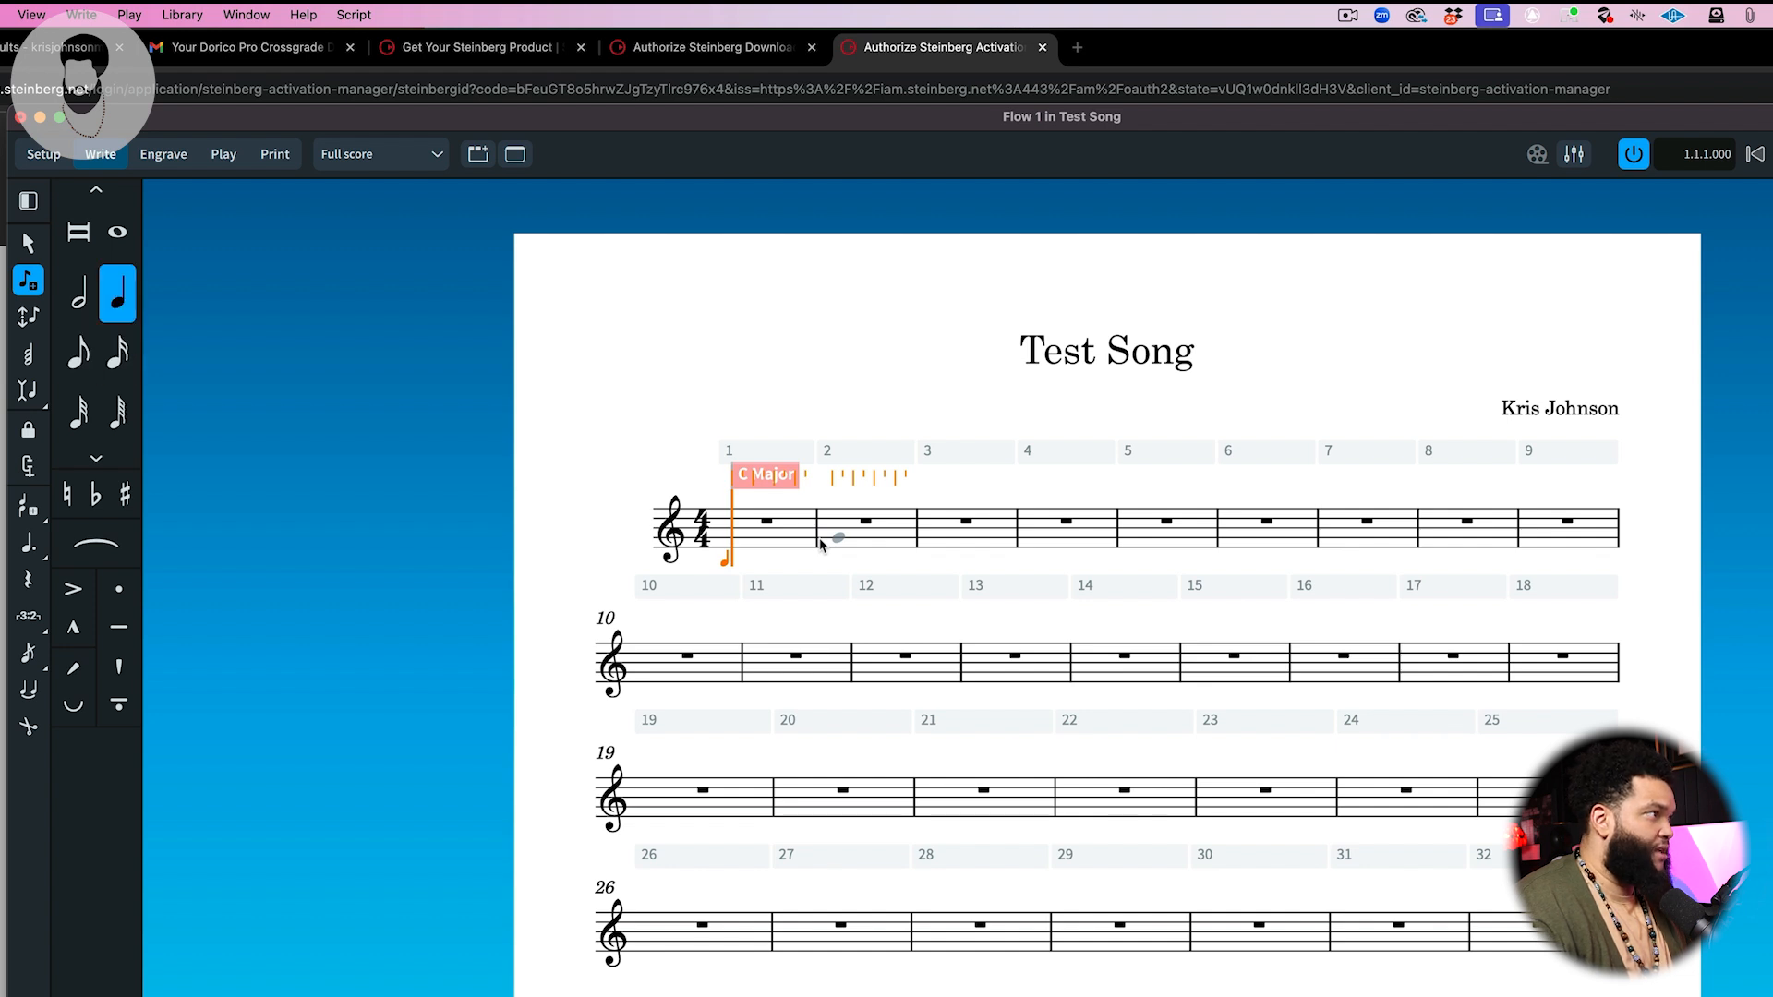
key("7")
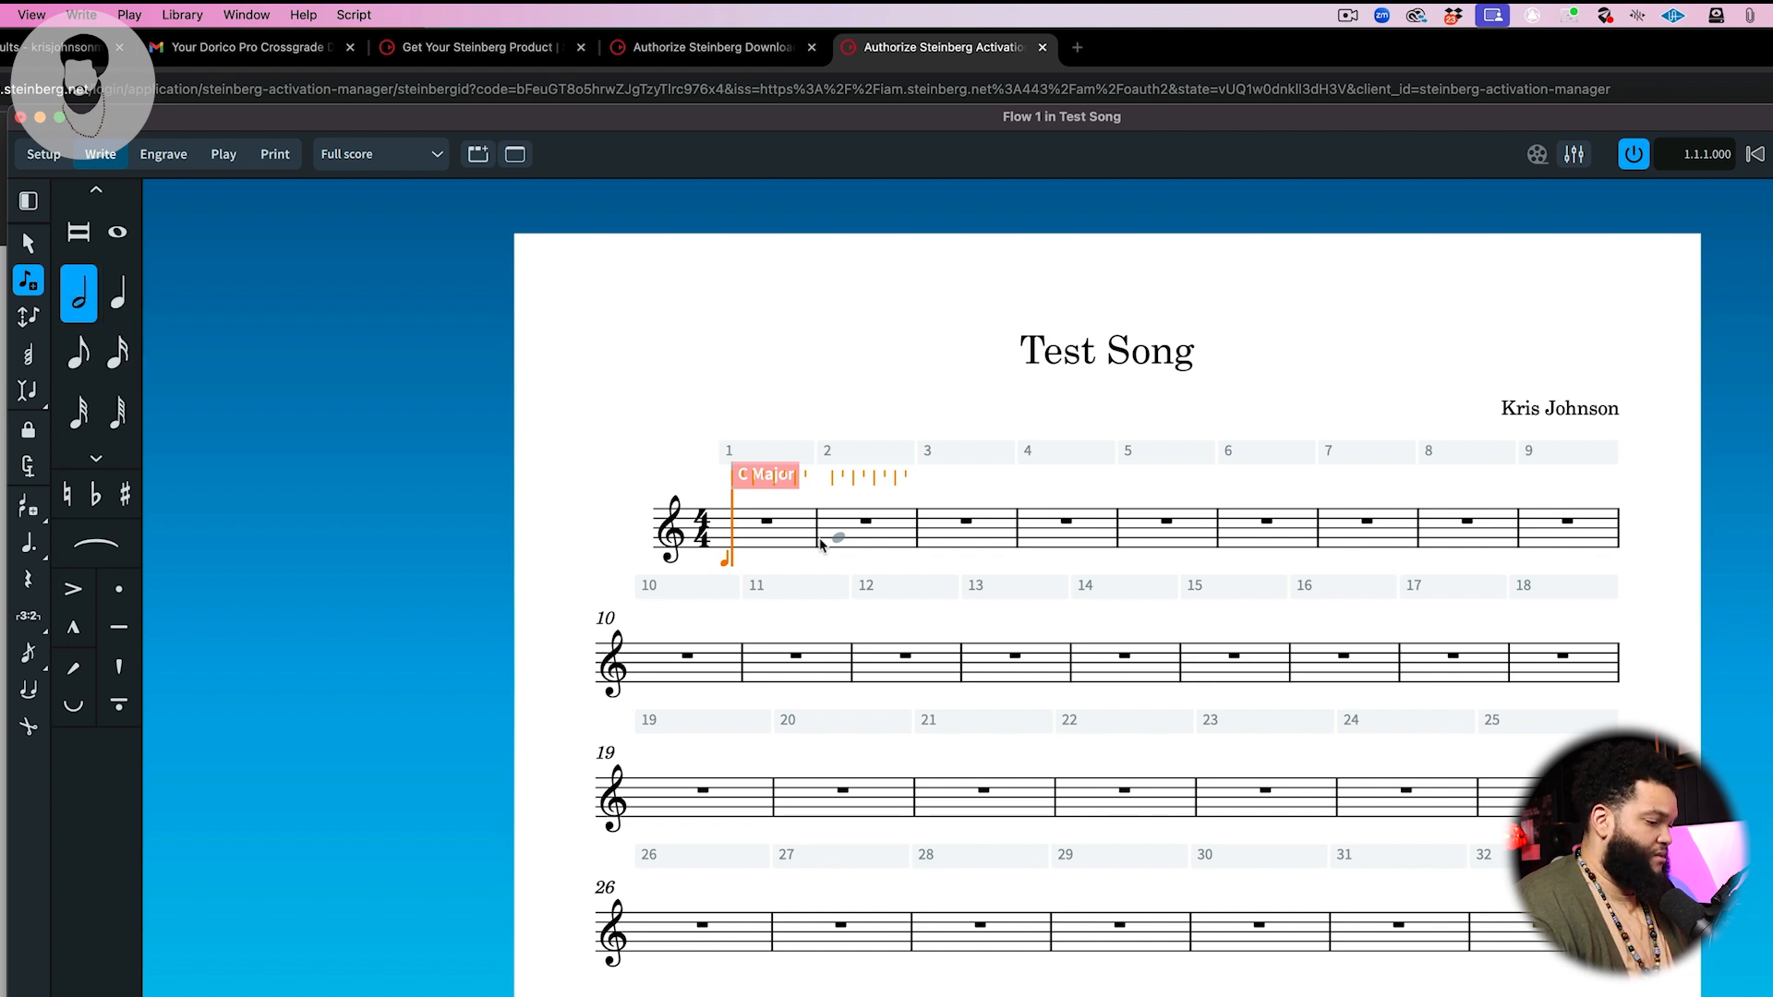
key("8")
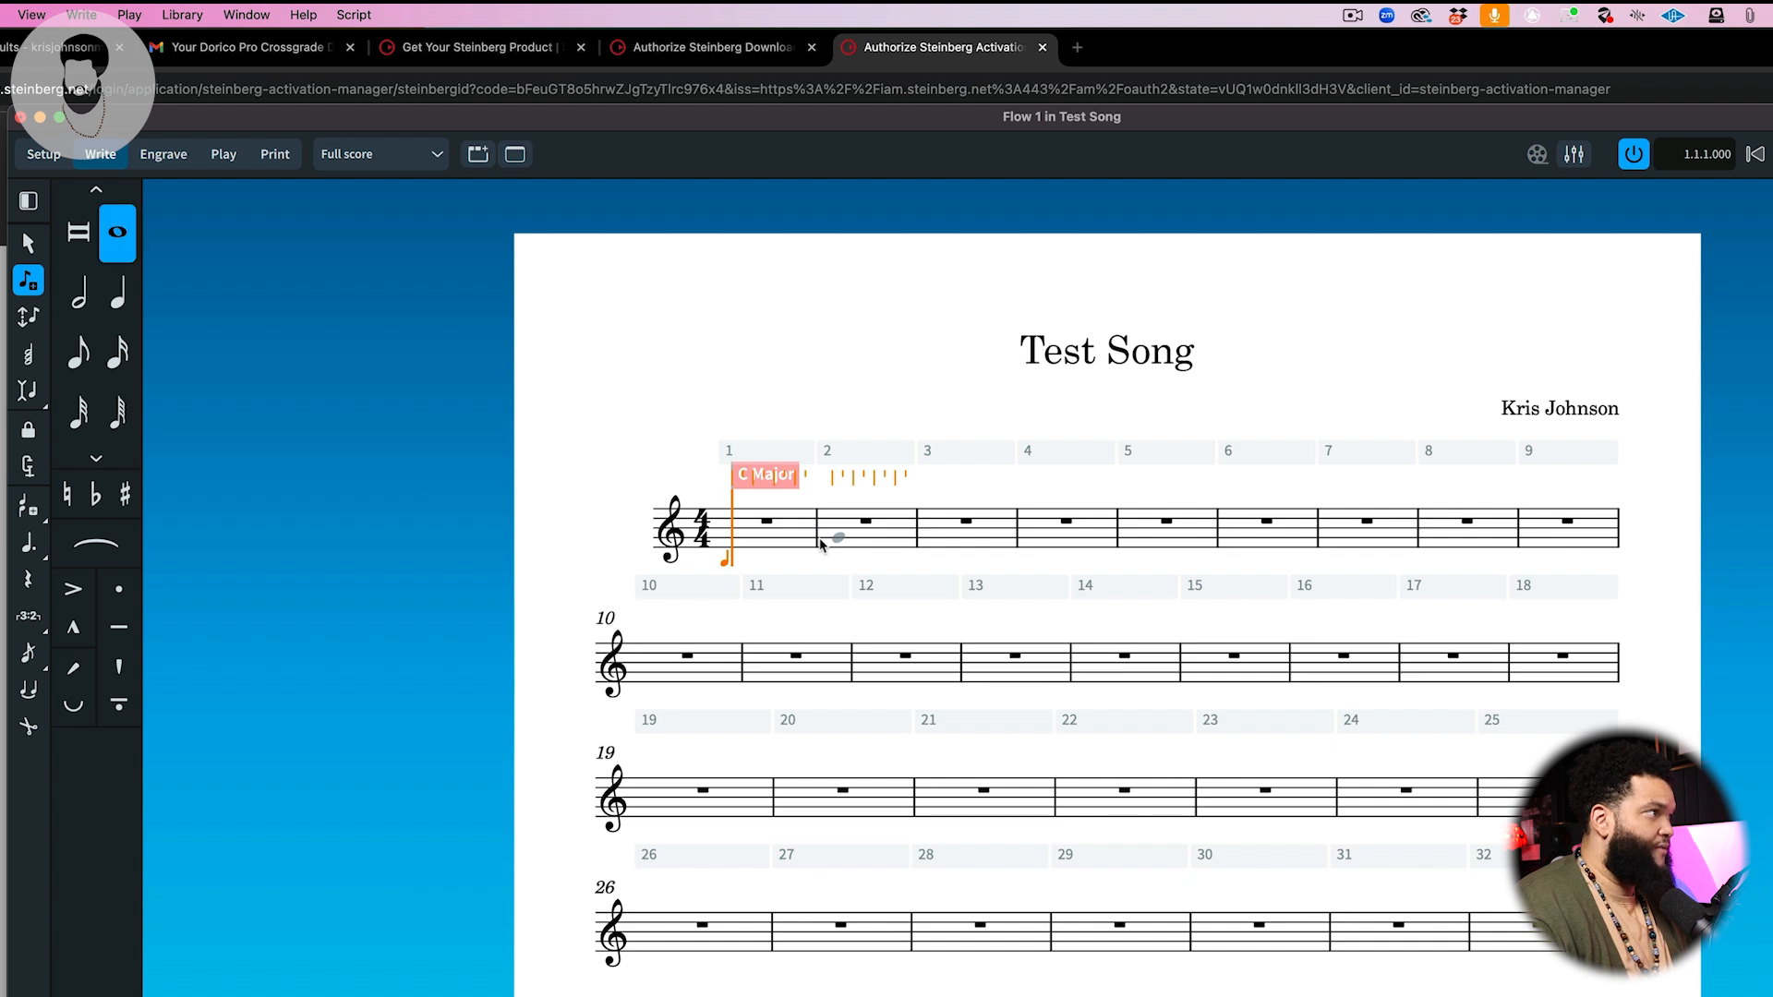
key("7")
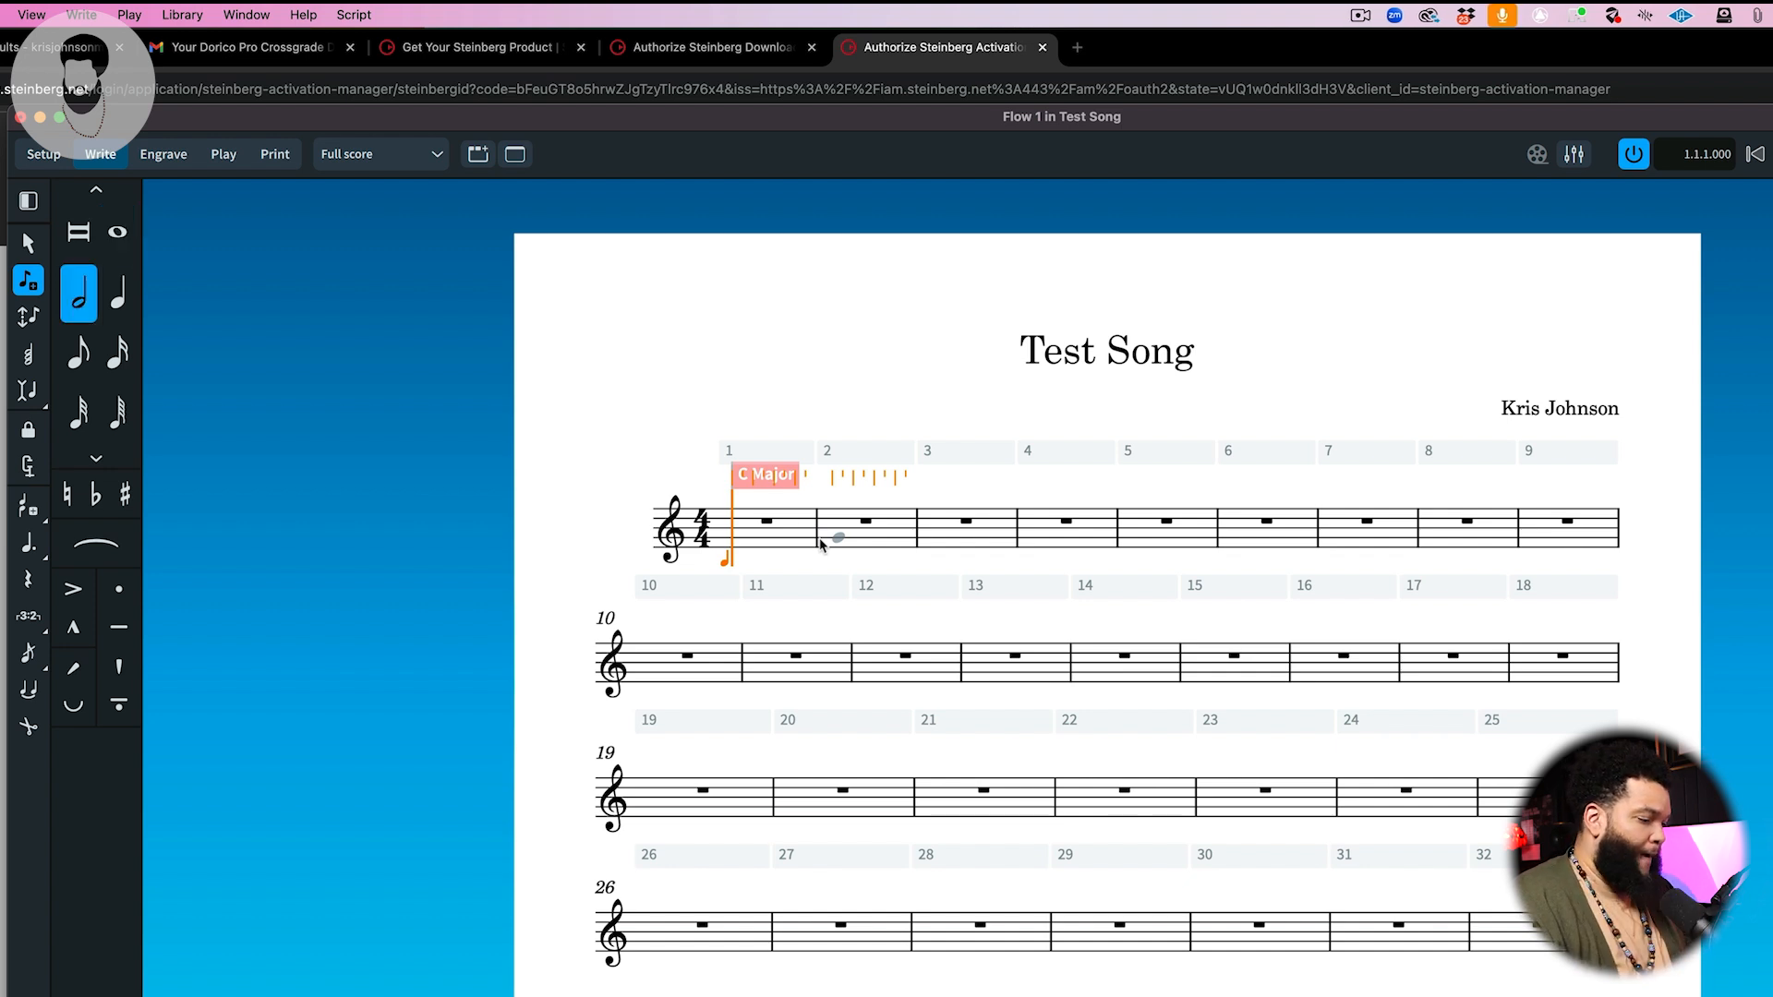
key("4")
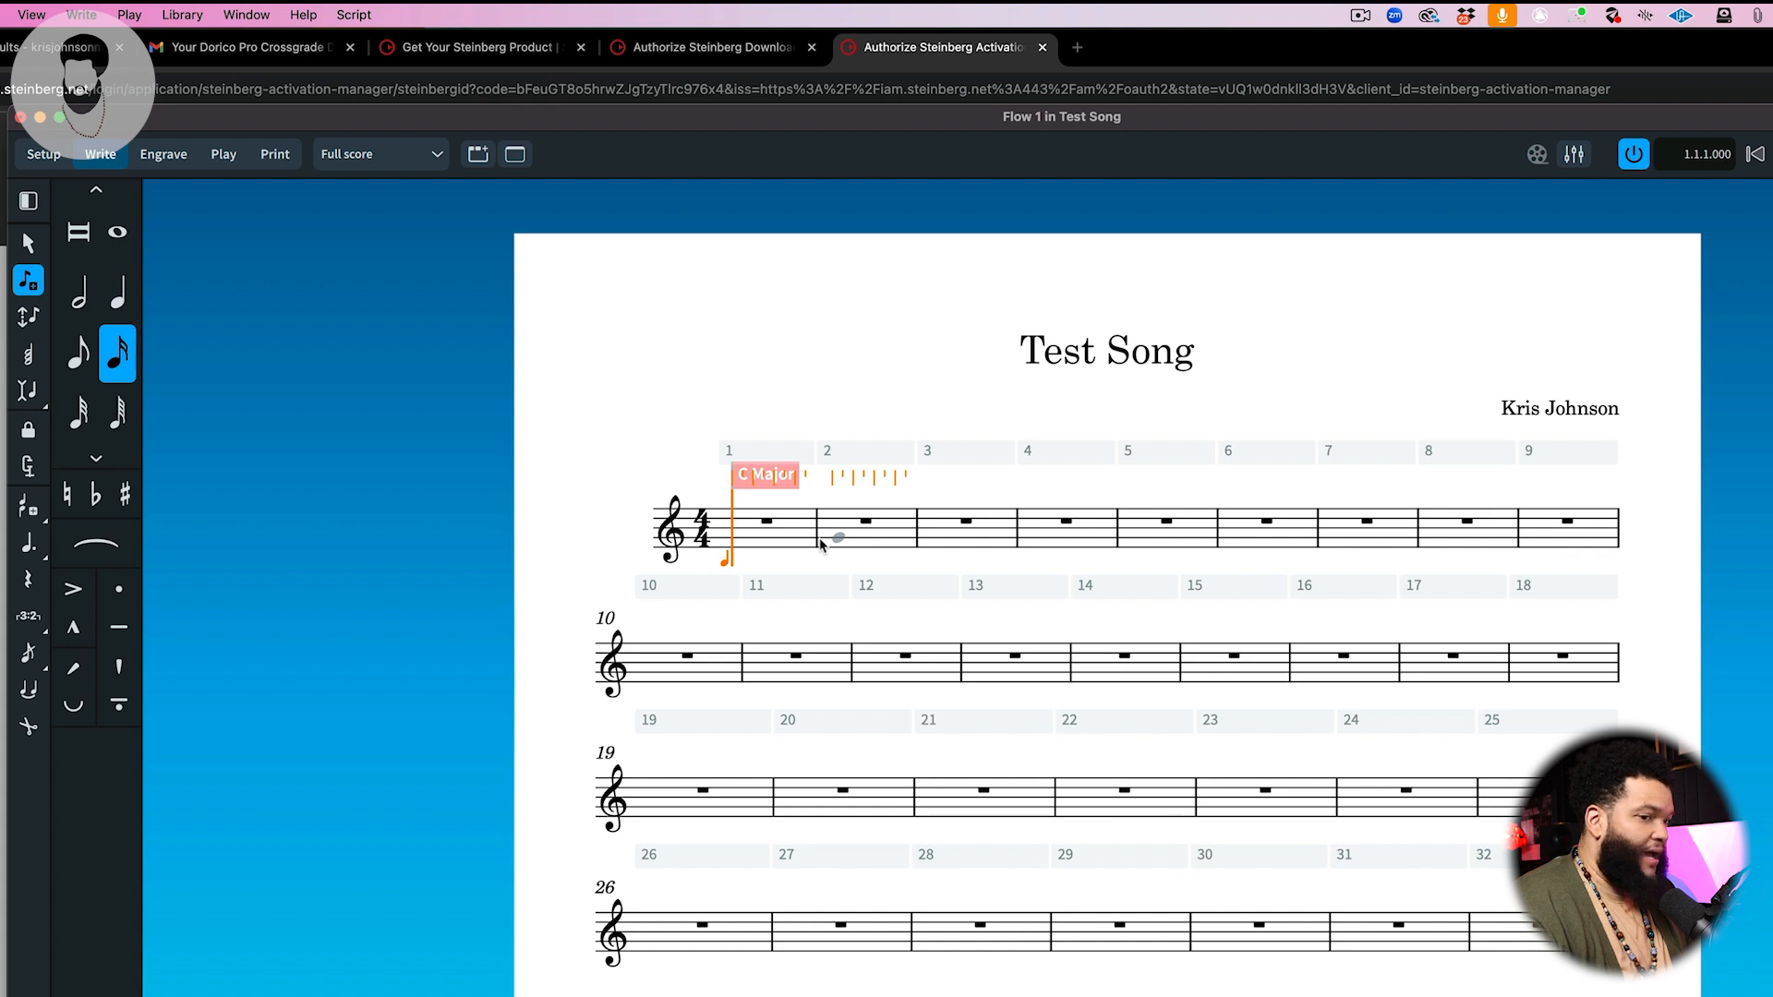
key("5")
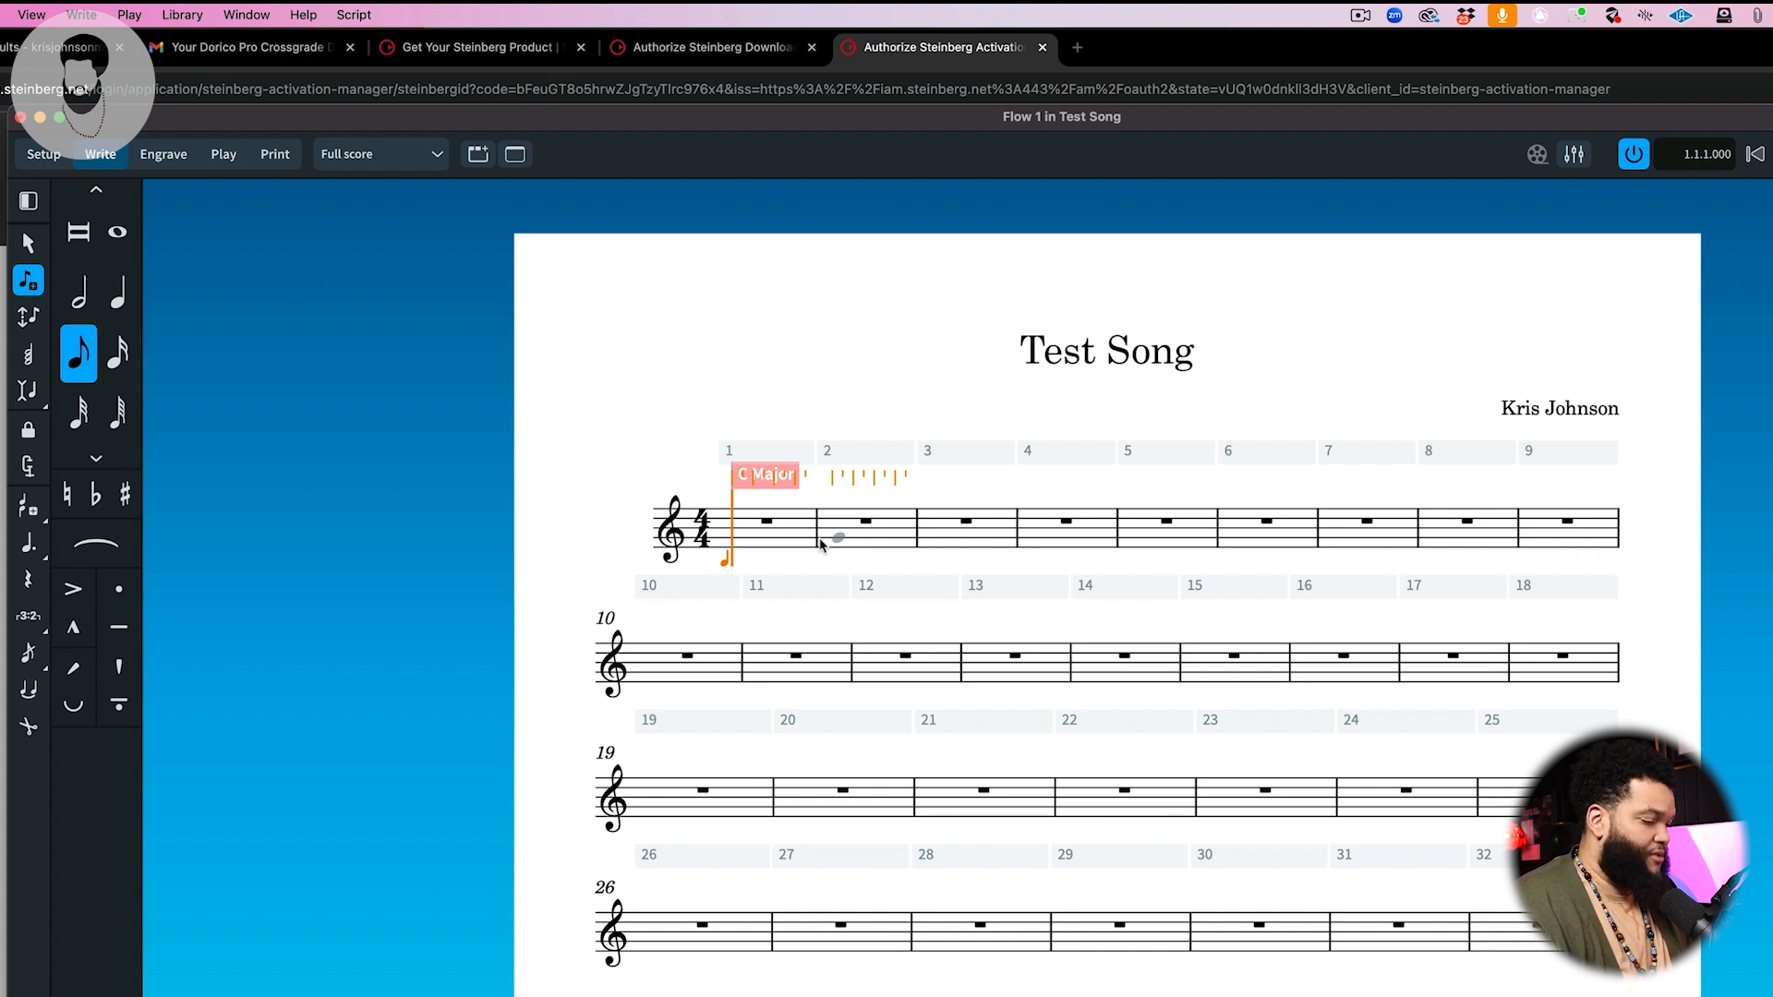
key("g")
key("g")
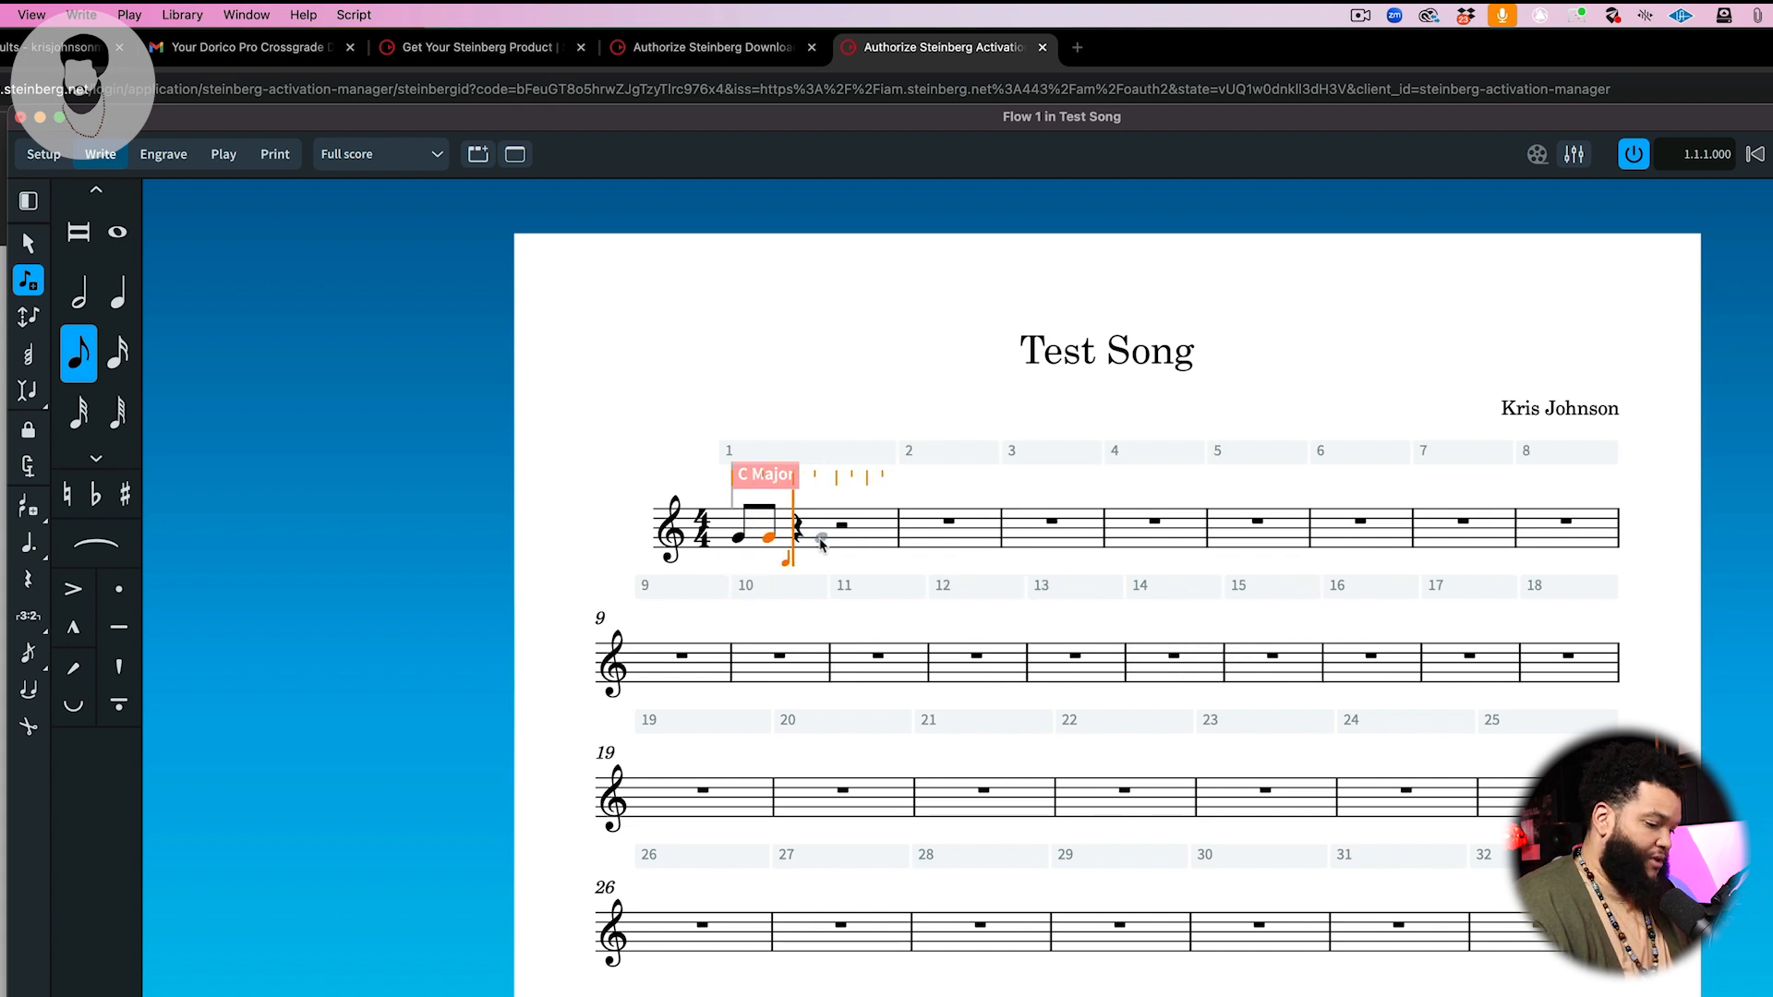
Step: Skip a quarter beat, enter two more eighth-note Gs, and skip another beat to complete bar 1
key("space")
key("space")
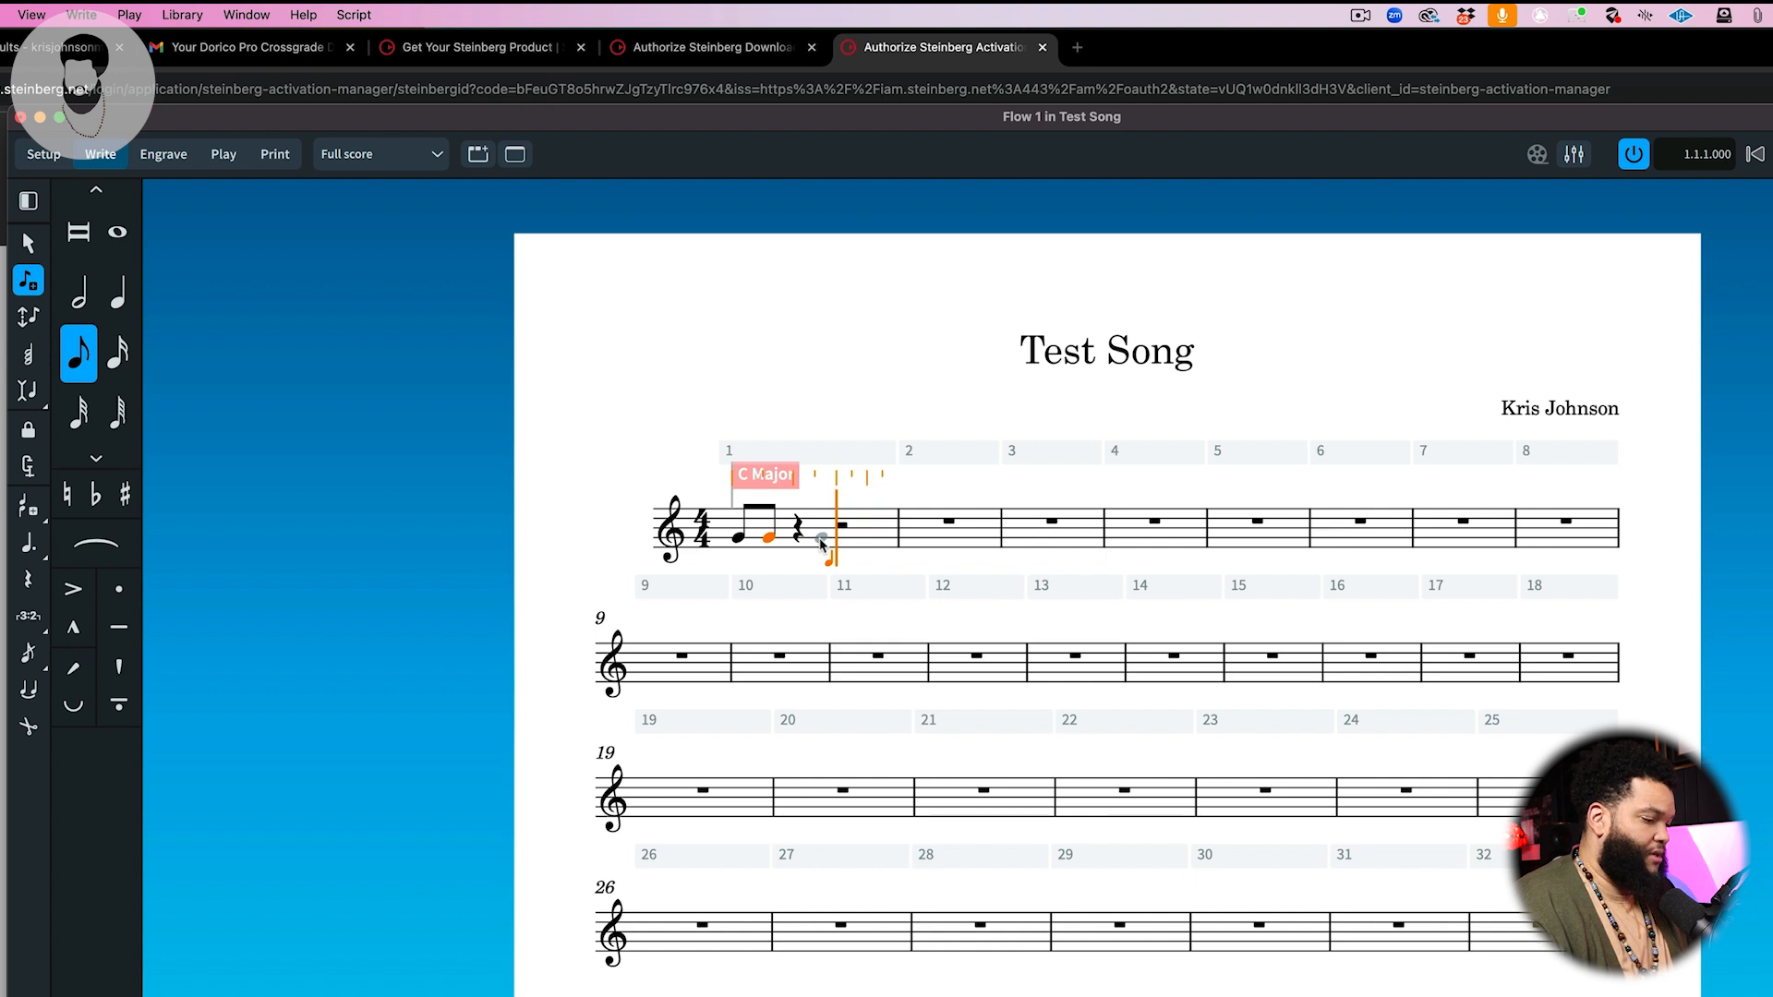
key("g")
key("g")
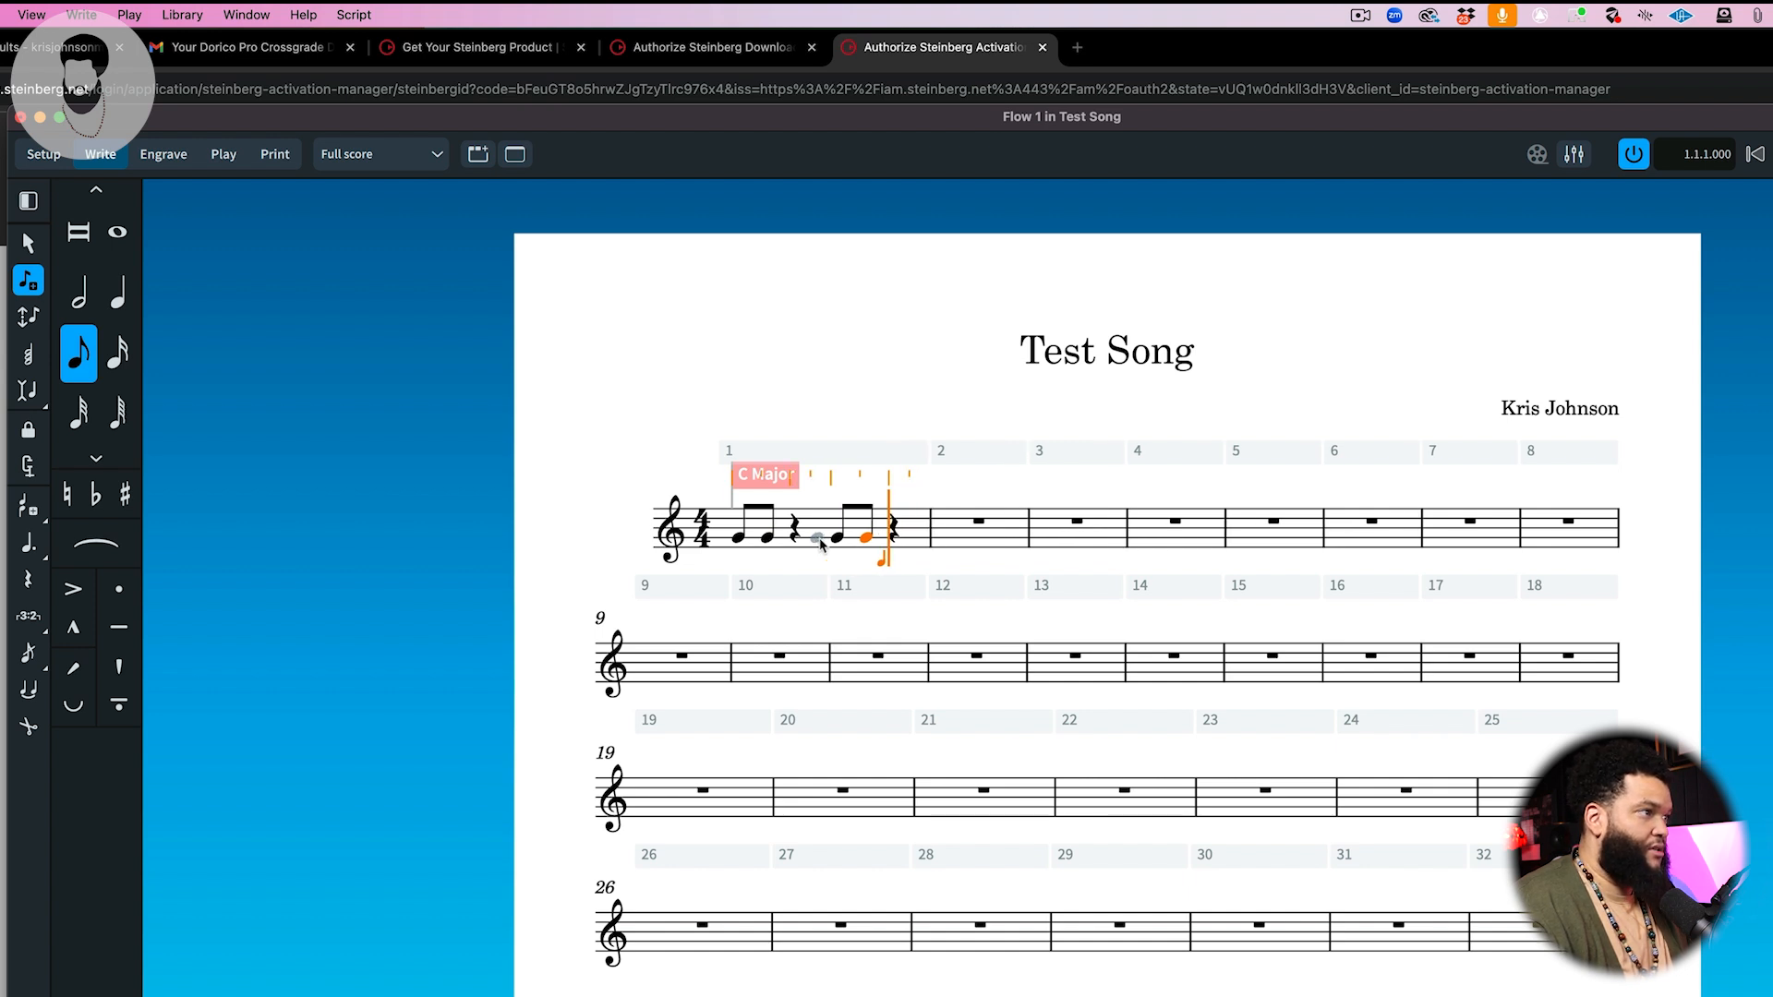
key("space")
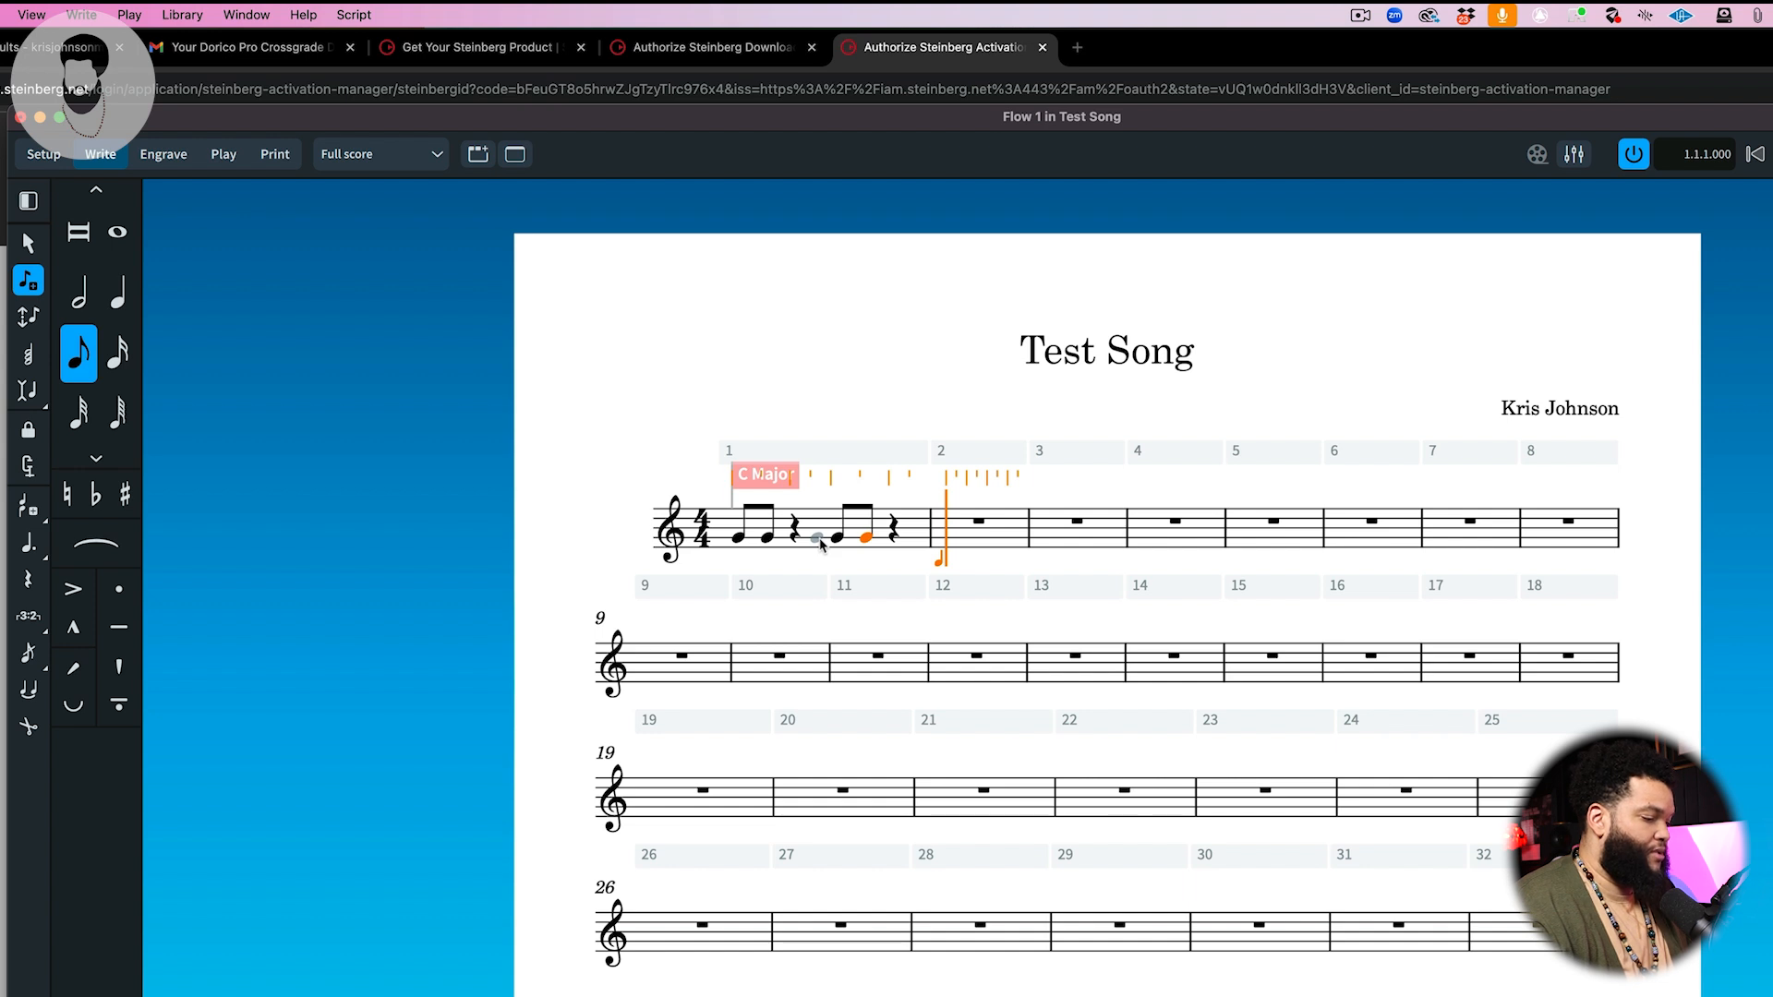
Step: Enter a dotted quarter-note G at the start of bar 2
key("6")
key("g")
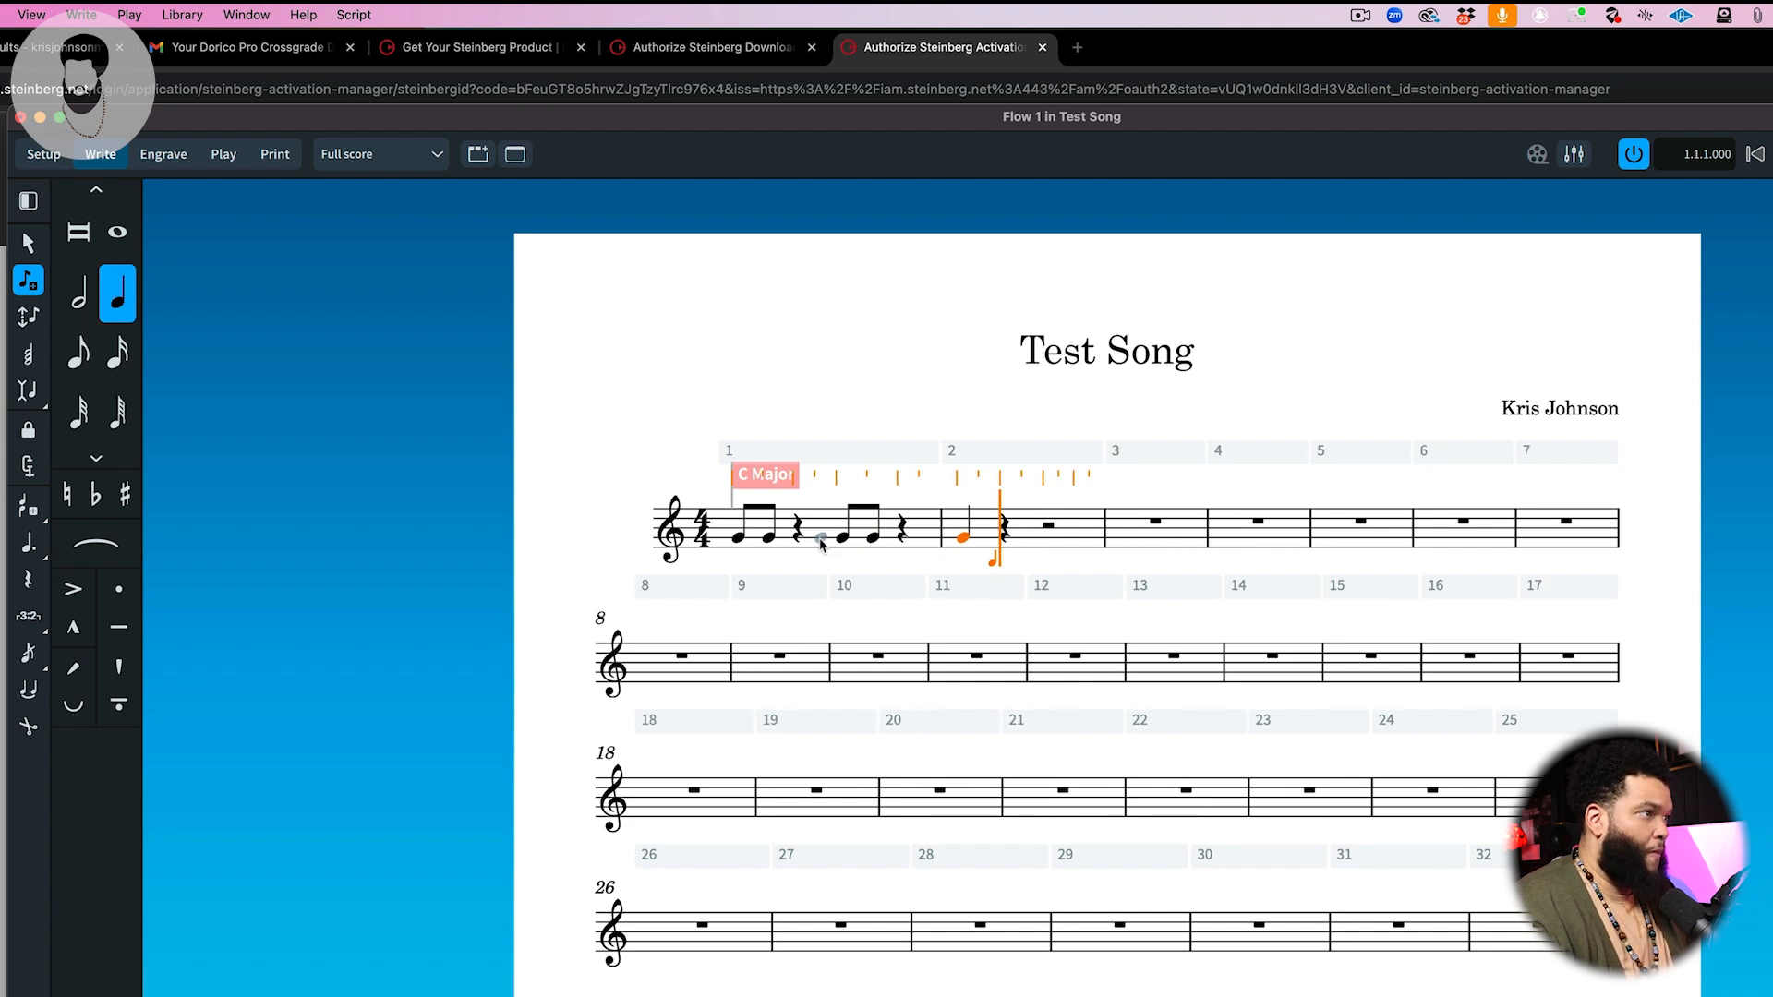
key("period")
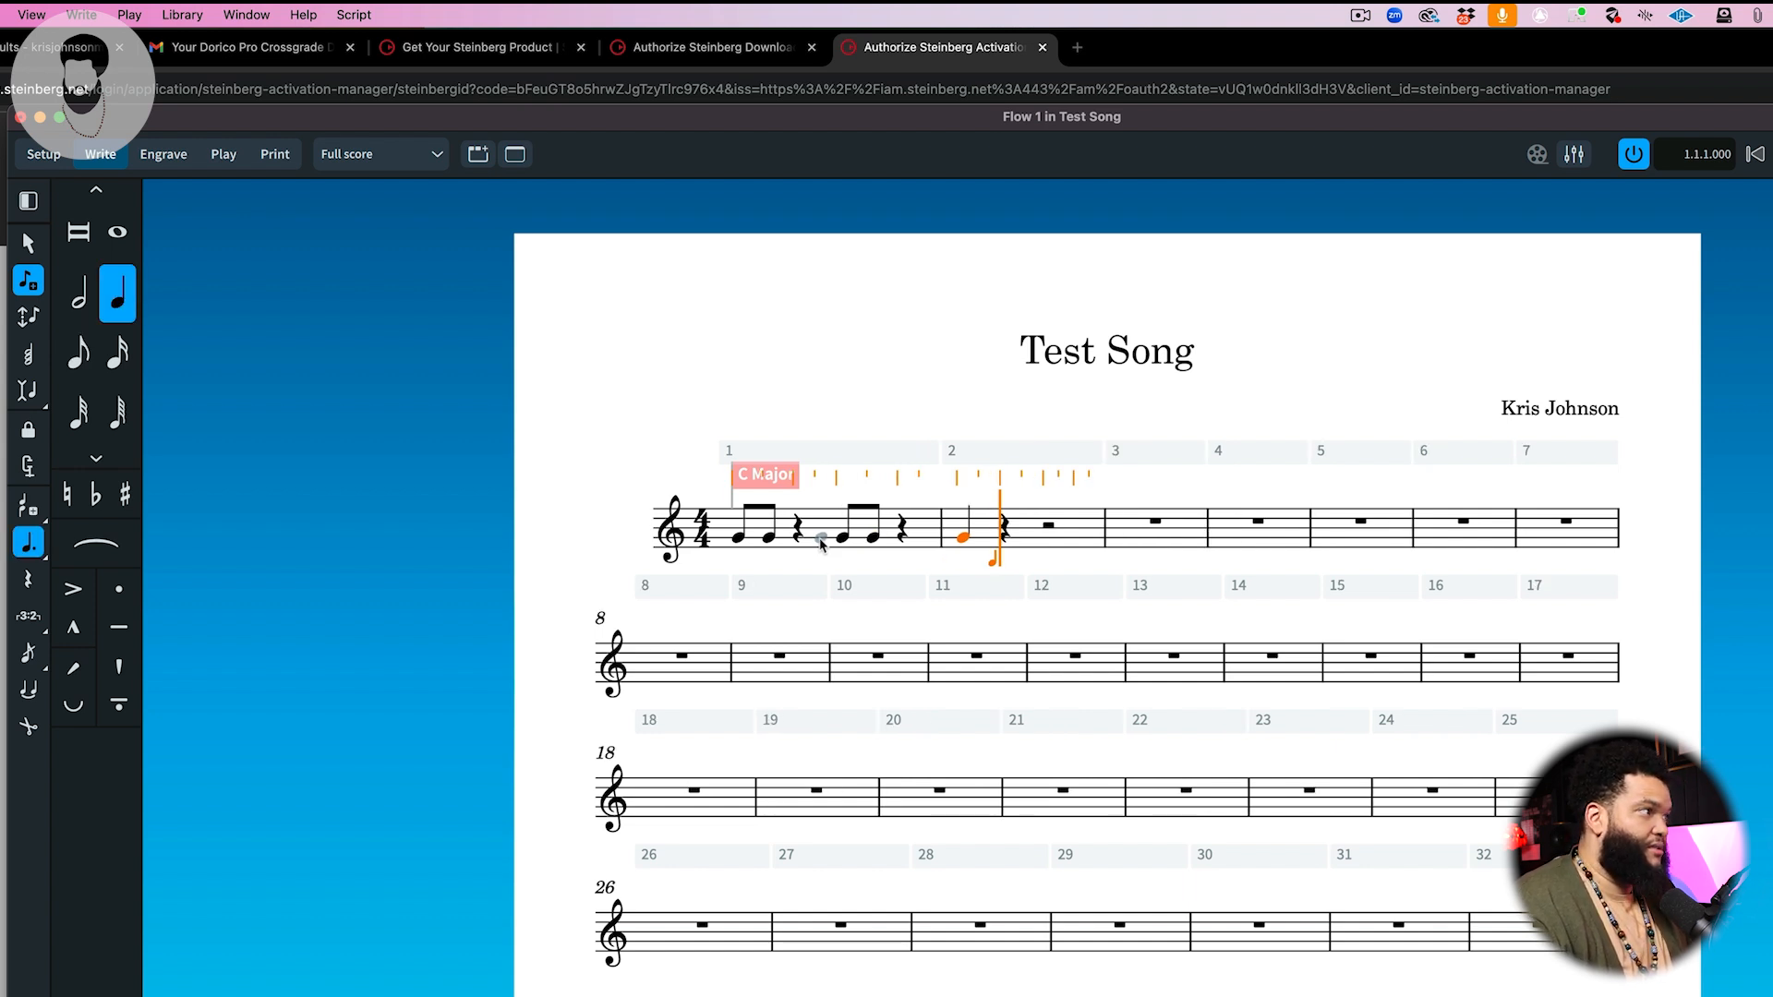
key("Left")
key("BackSpace")
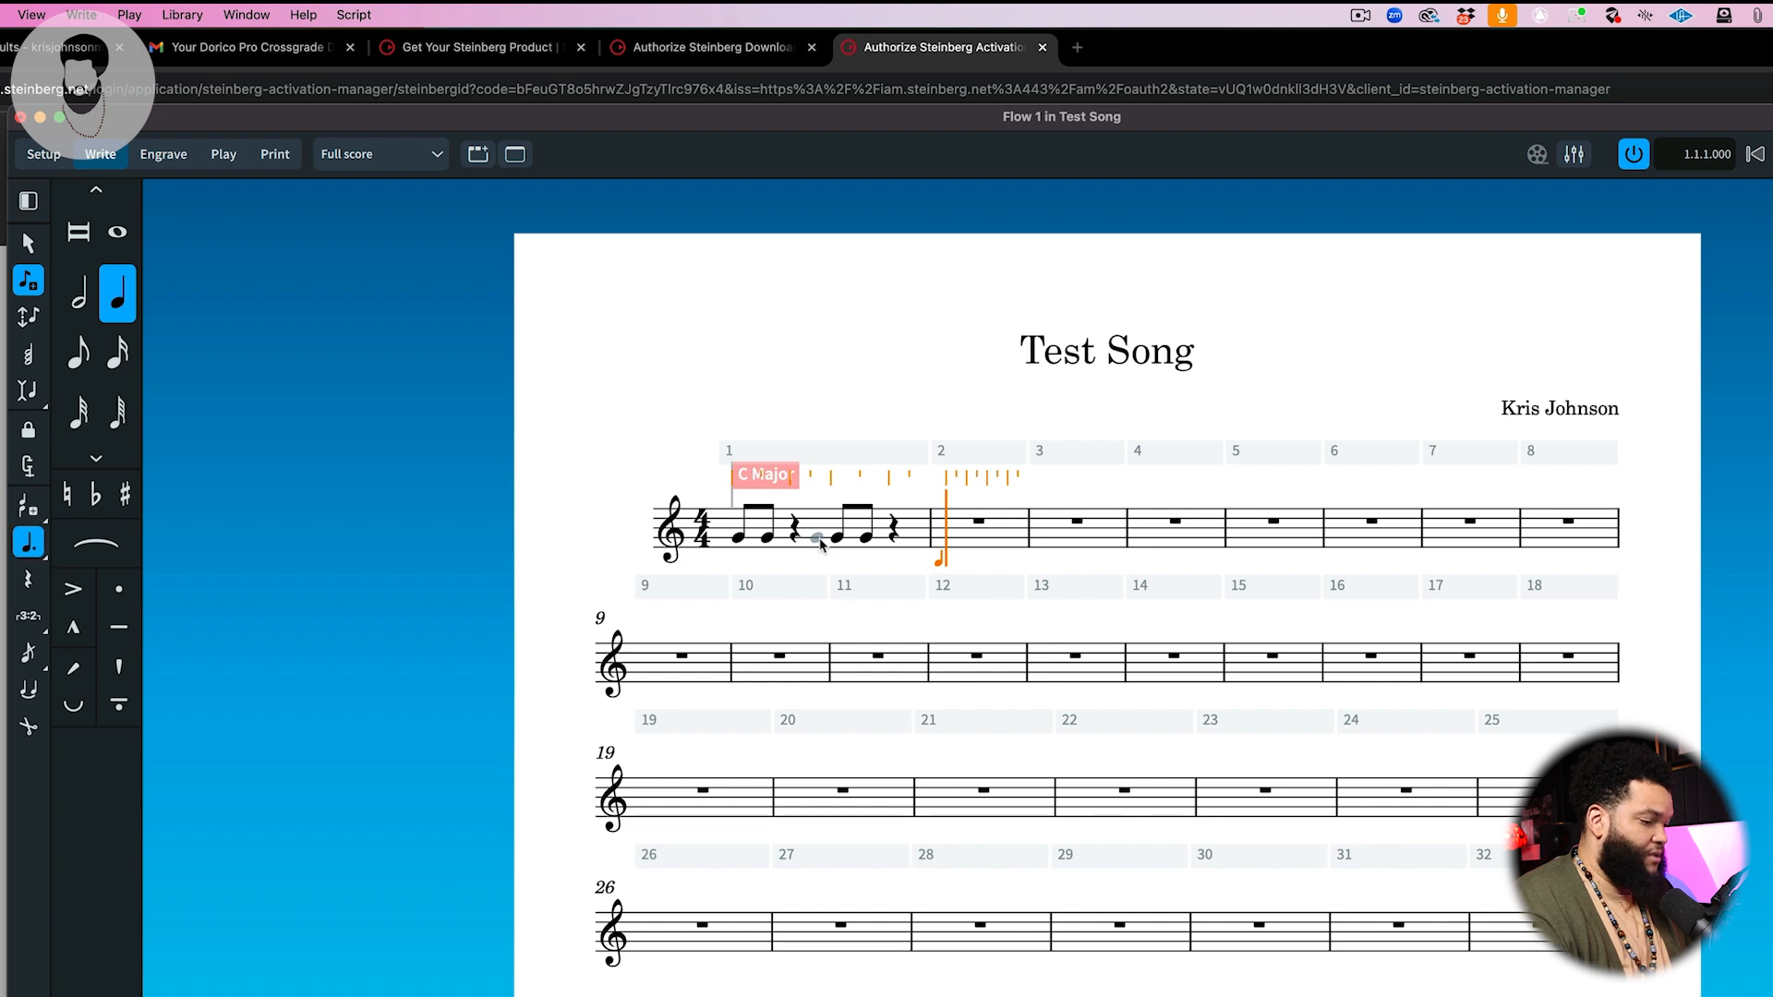
key("g")
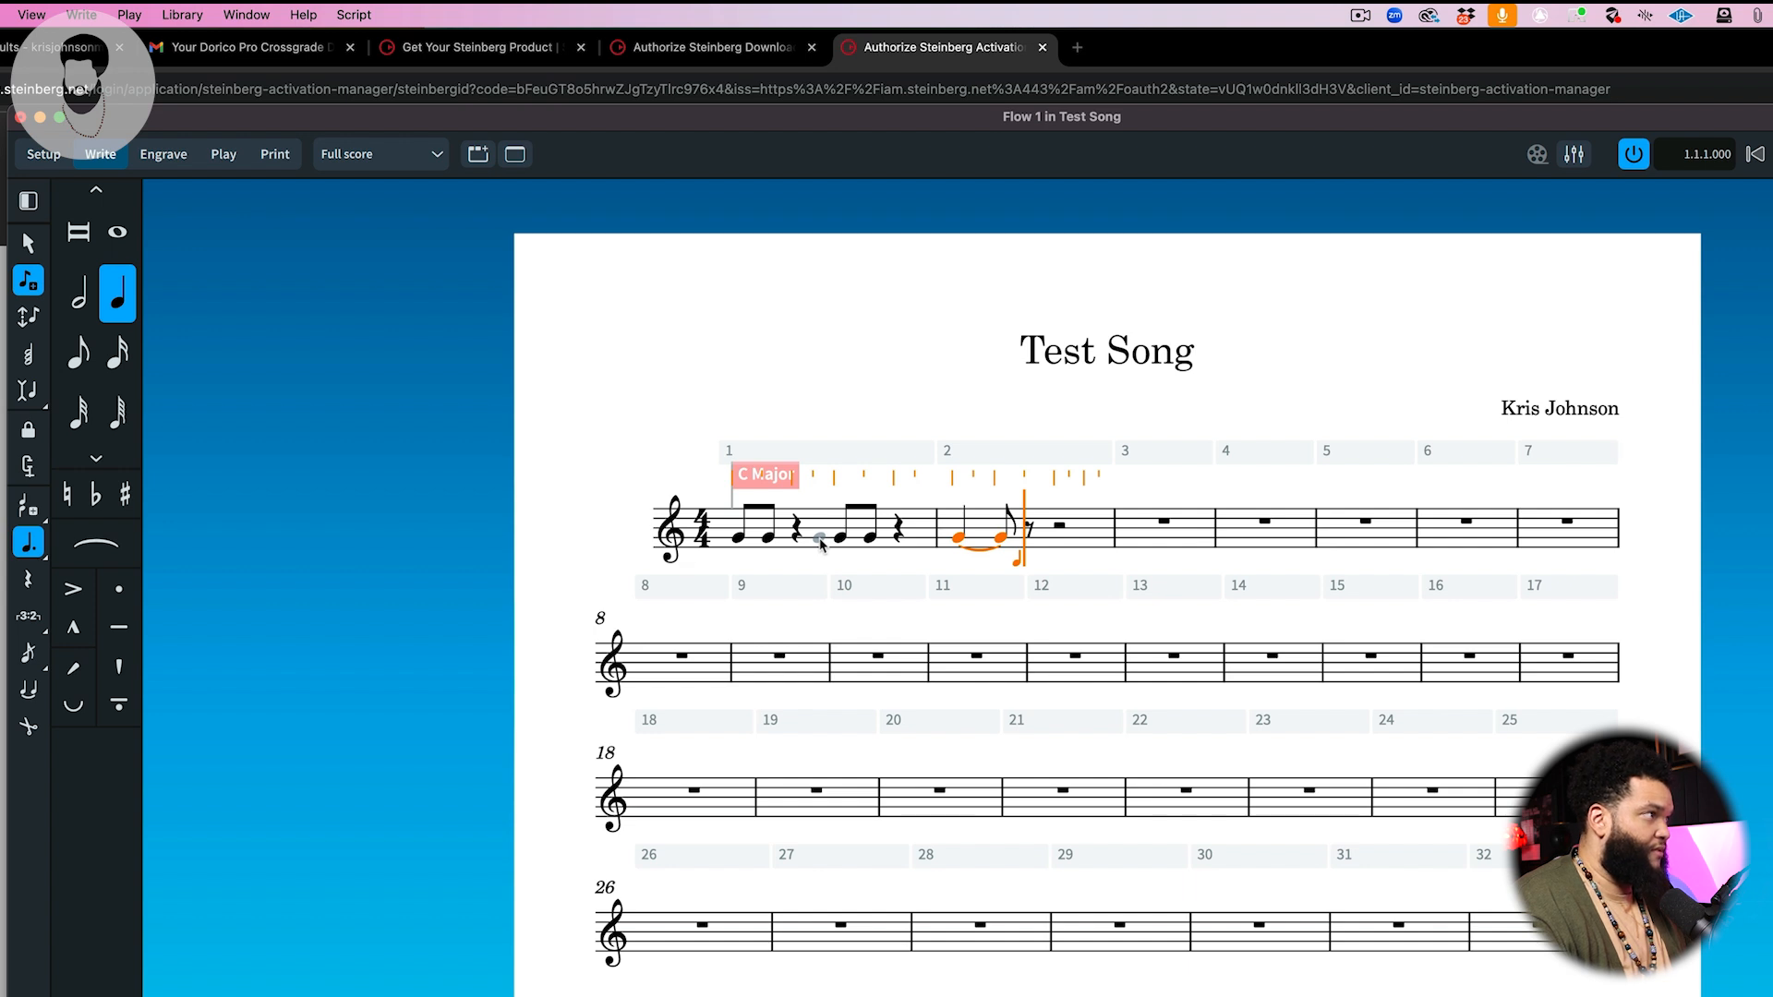
Step: Enter an eighth-note B after the dotted quarter note in bar 2
key("5")
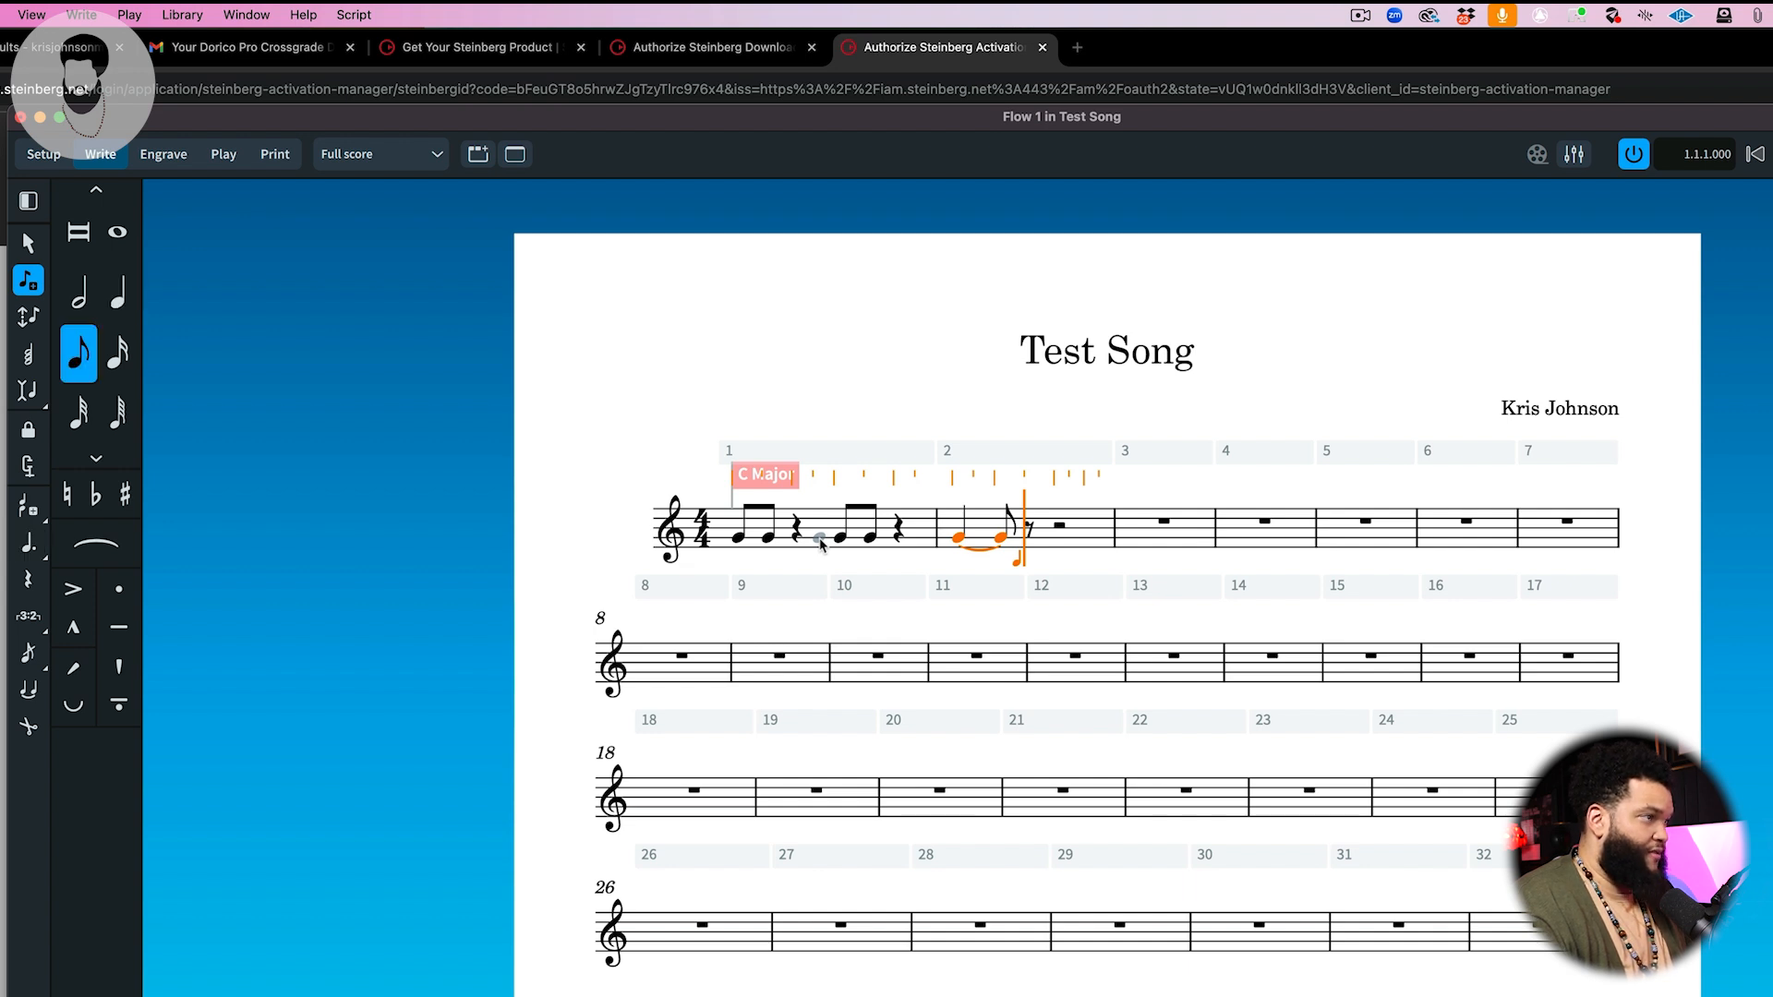
key("b")
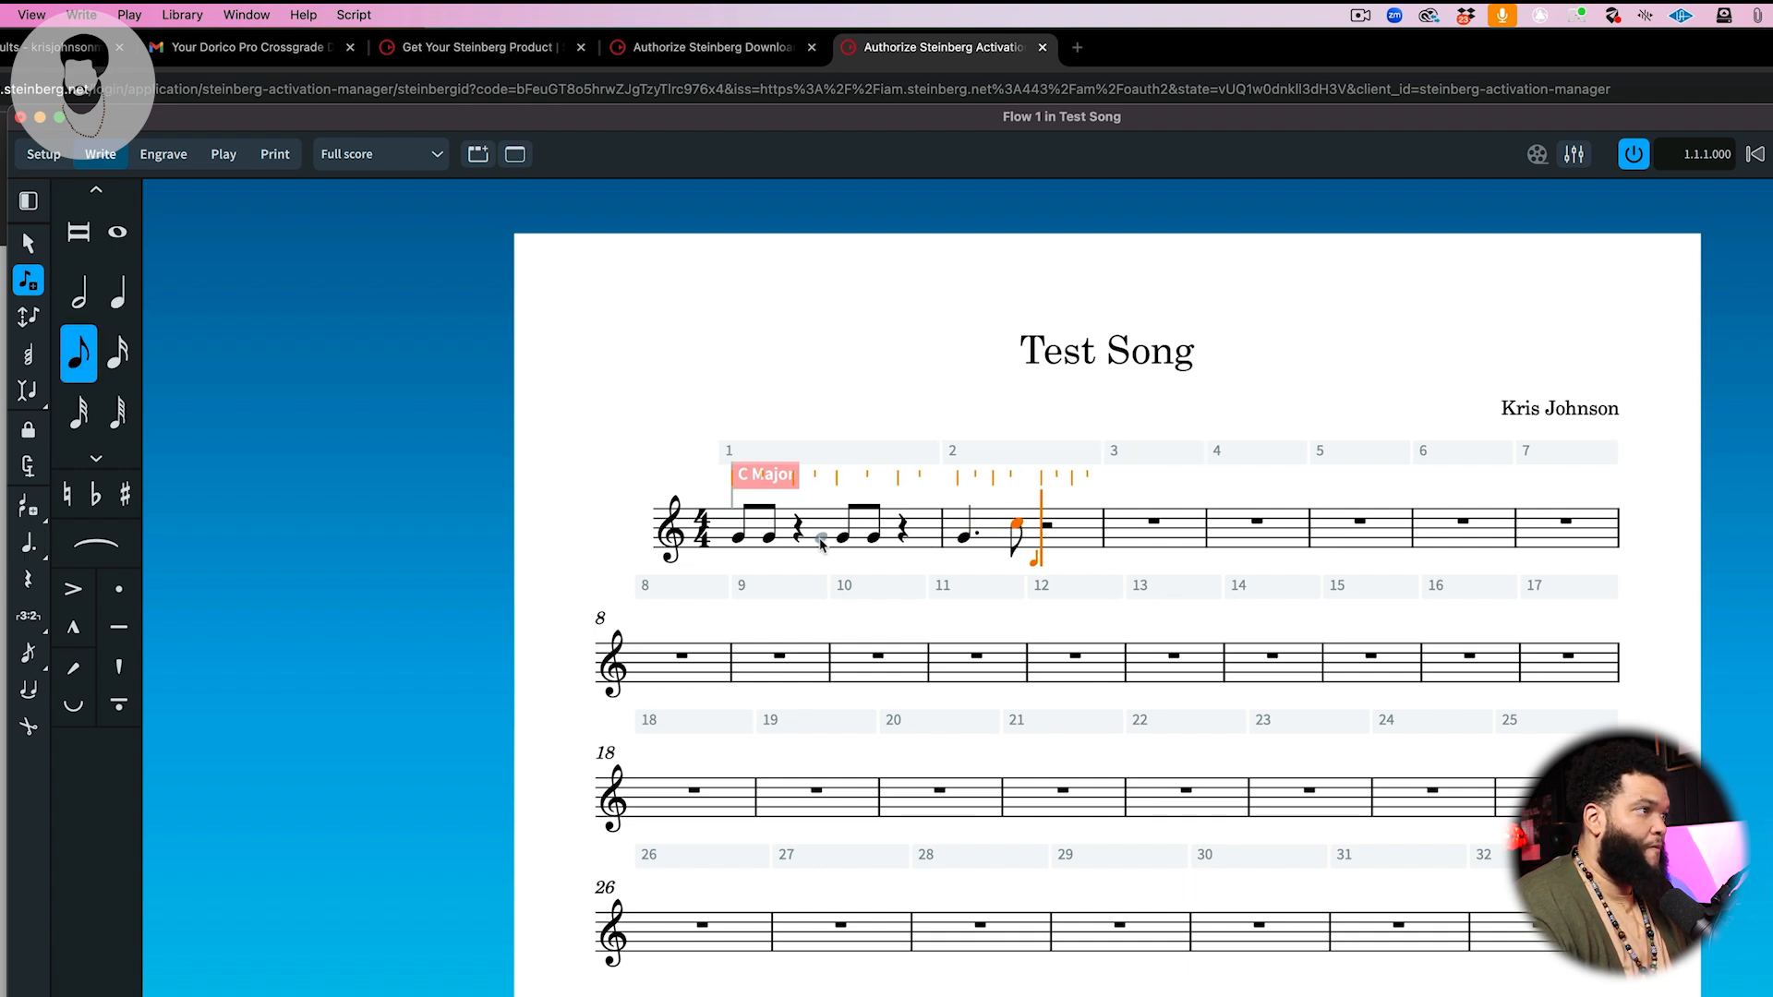
Step: Delete the notes in bar 2 one by one until the bar is empty
key("Left")
key("Left")
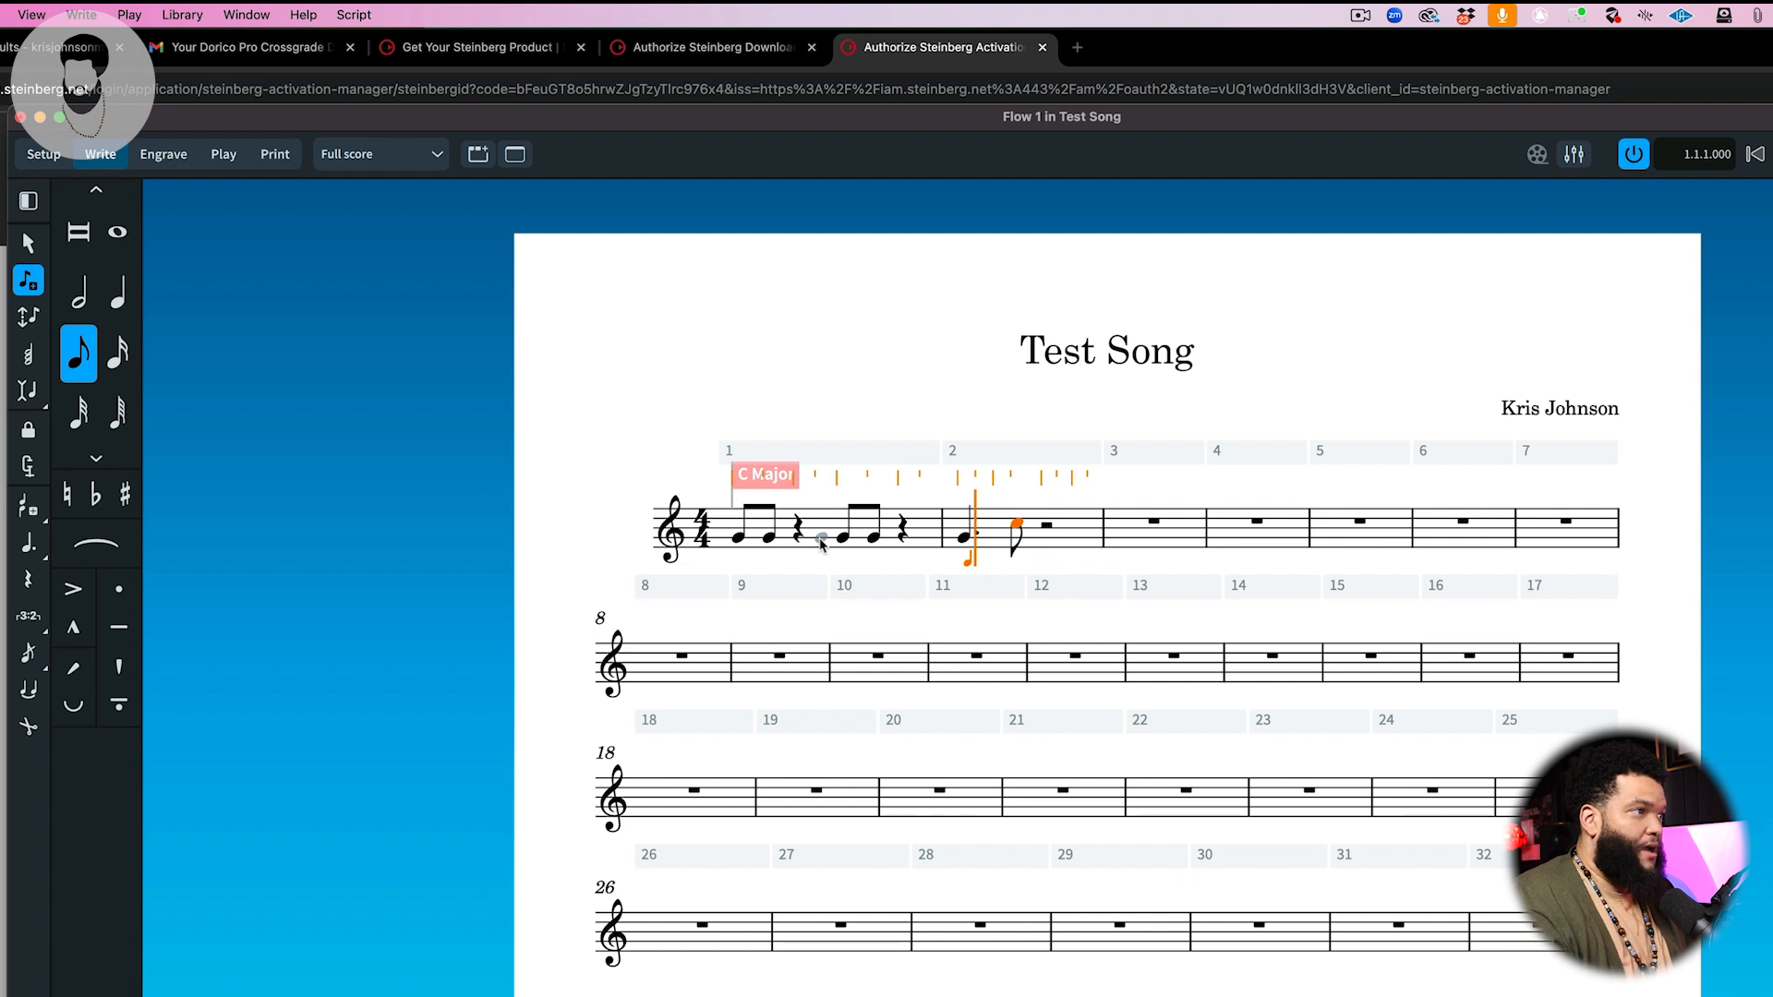
key("BackSpace")
key("Right")
key("Right")
key("Right")
key("Left")
key("Left")
key("Left")
key("Left")
key("Left")
key("Right")
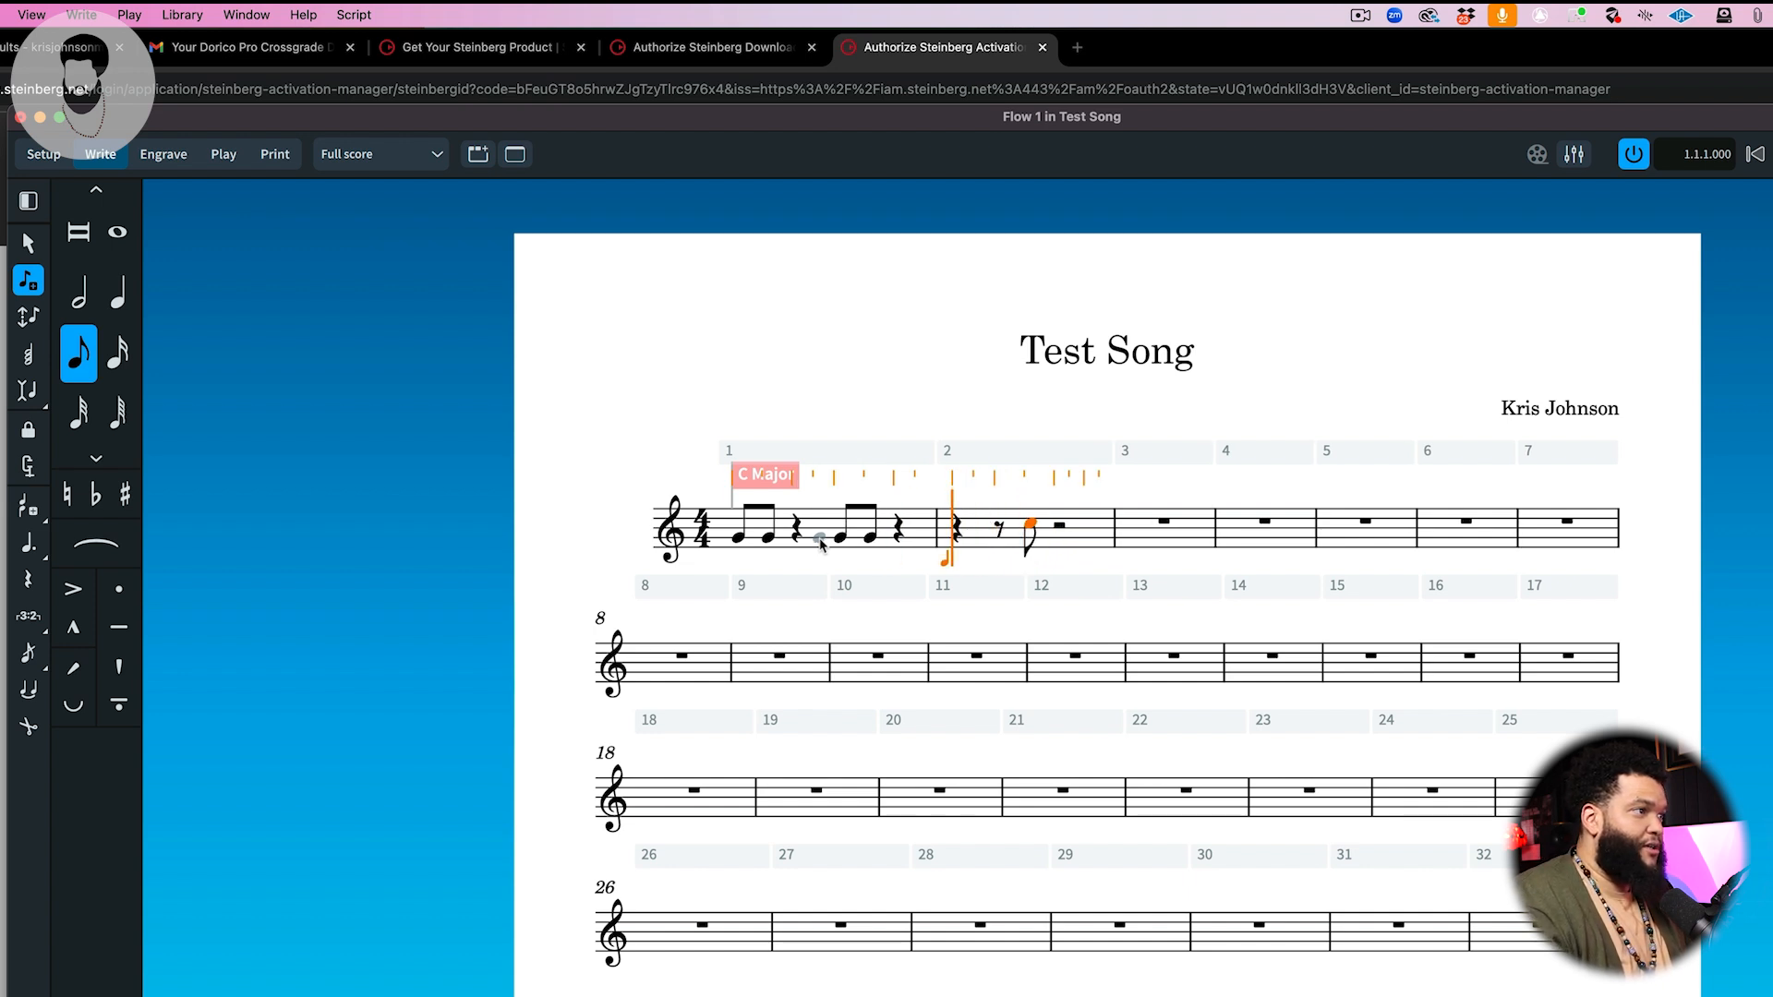
key("Right")
key("Right")
key("Right")
key("Right")
key("Right")
key("BackSpace")
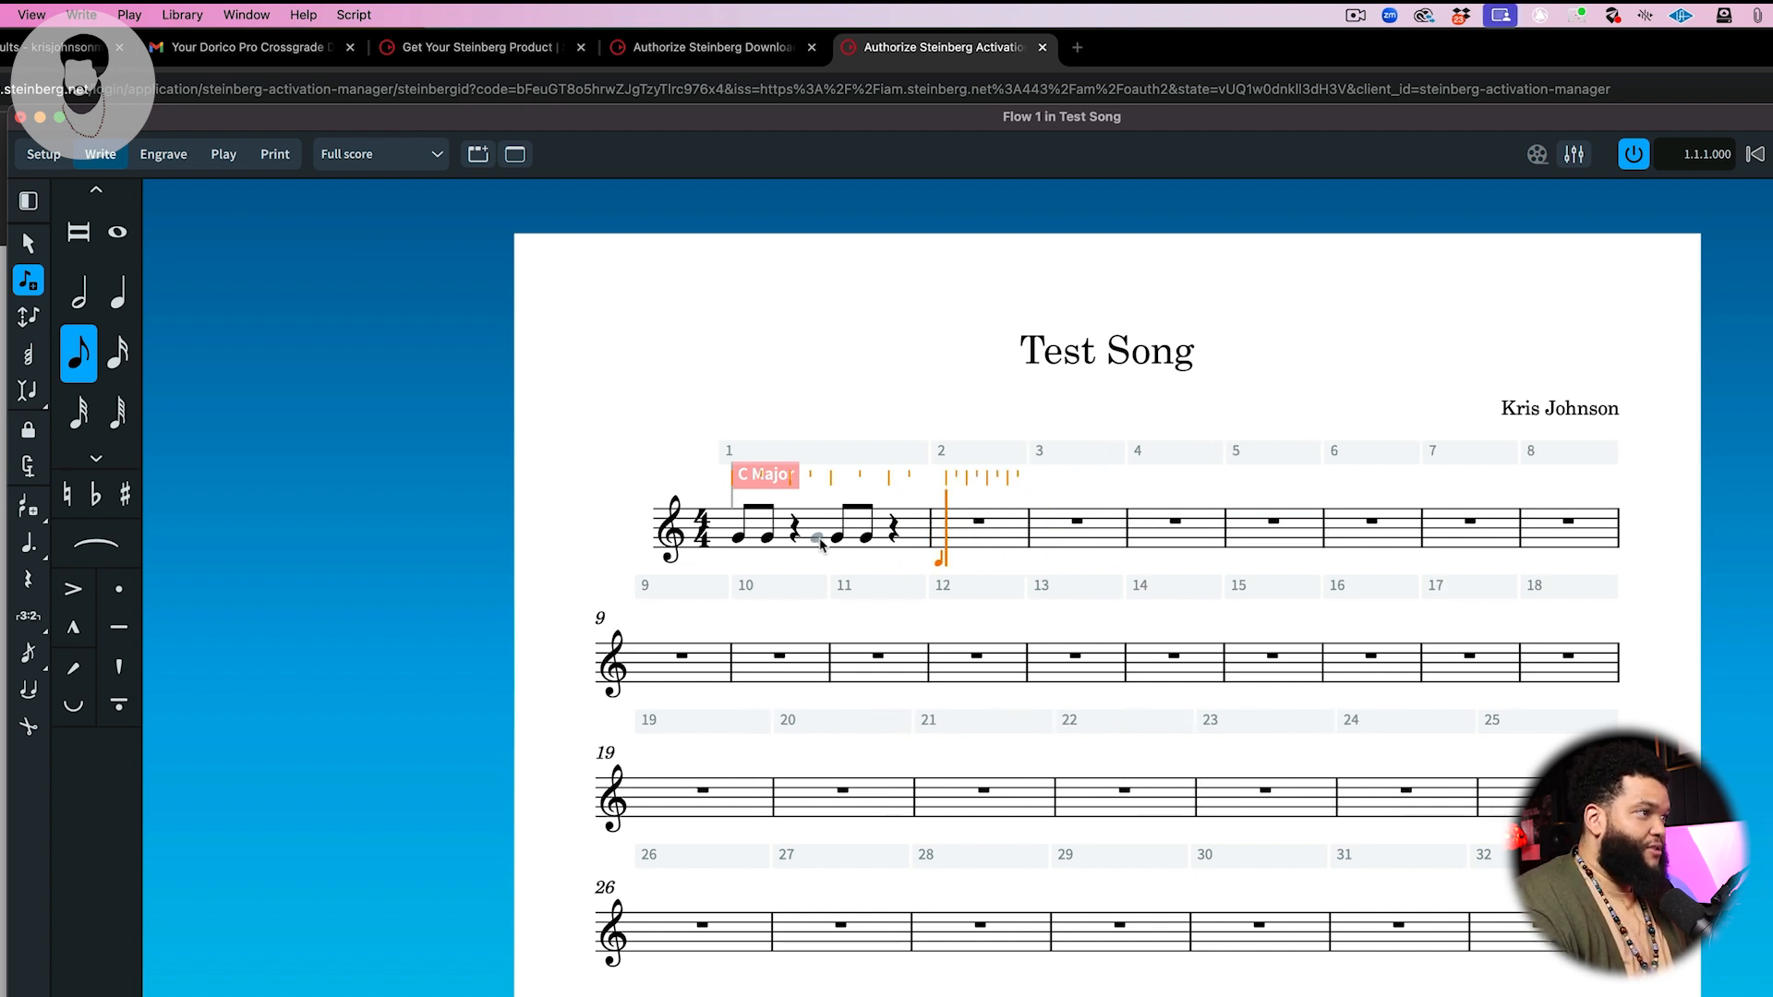
Step: Delete the remaining notes and rests in bar 1 to clear it
key("Left")
key("Left")
key("Left")
key("Left")
key("BackSpace")
key("Right")
key("Right")
key("Right")
key("BackSpace")
key("BackSpace")
key("Left")
key("BackSpace")
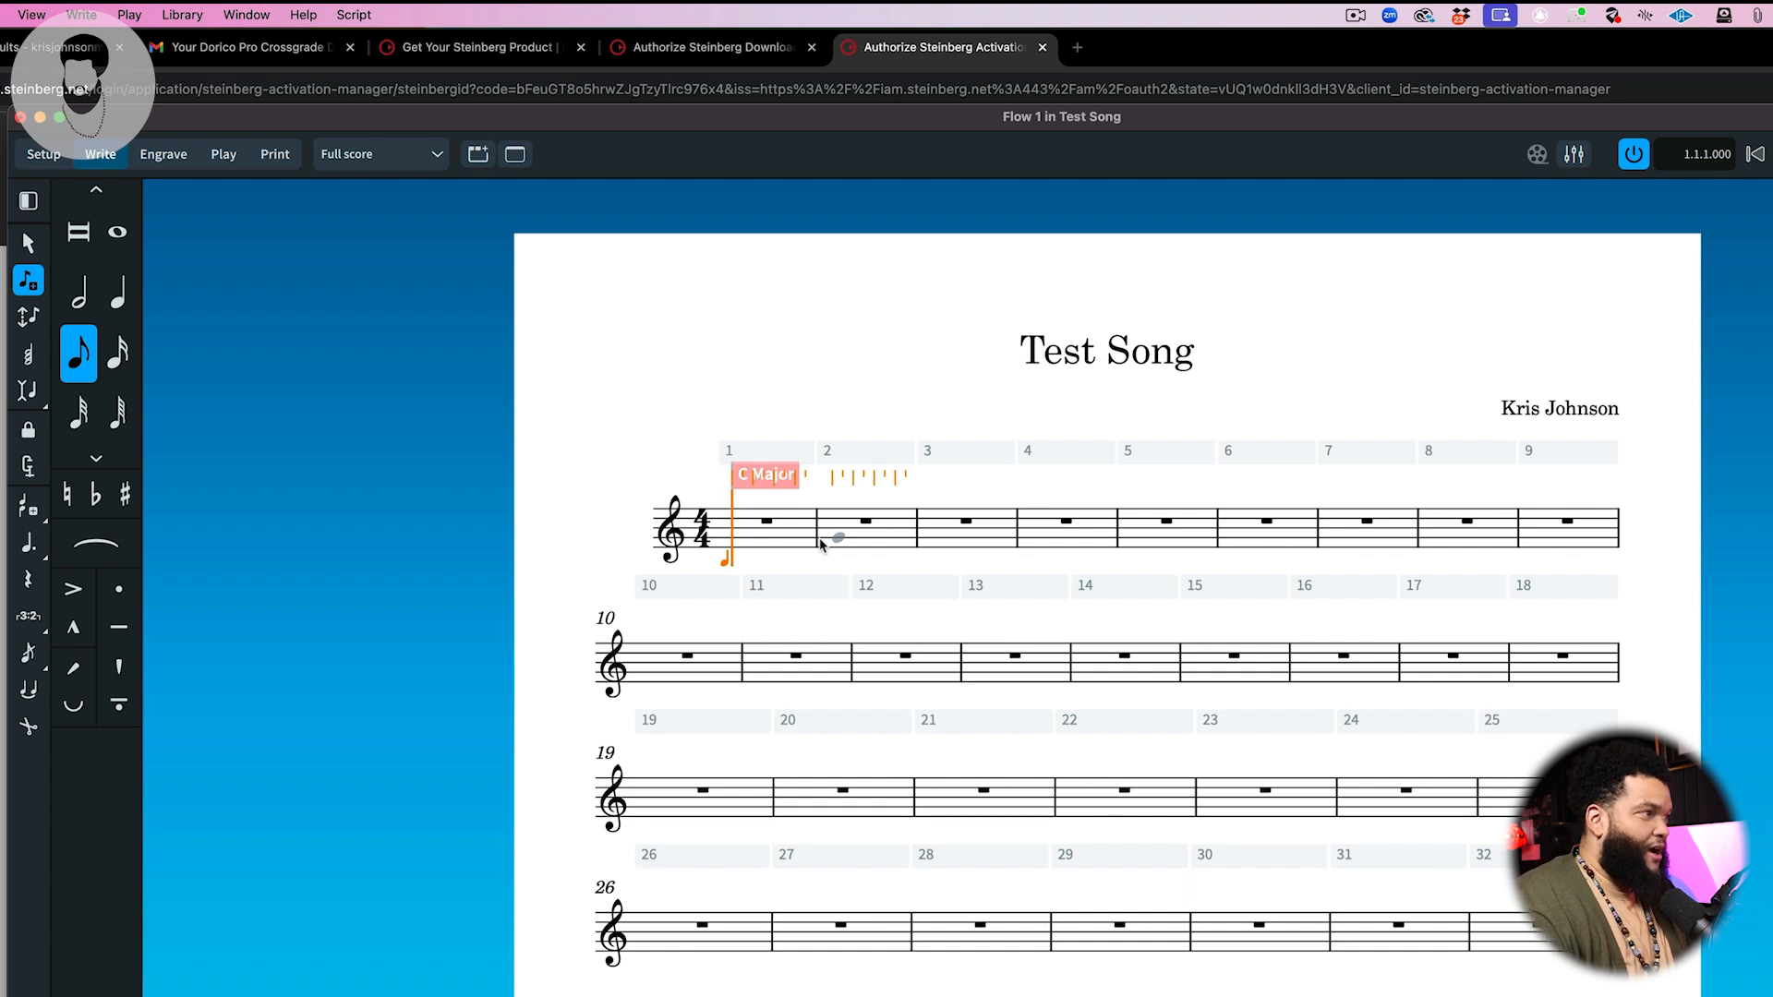
Step: With eighth-note duration, enter two pairs of eighth-note Gs in bar 1, each followed by a beat of rest
key("4")
key("5")
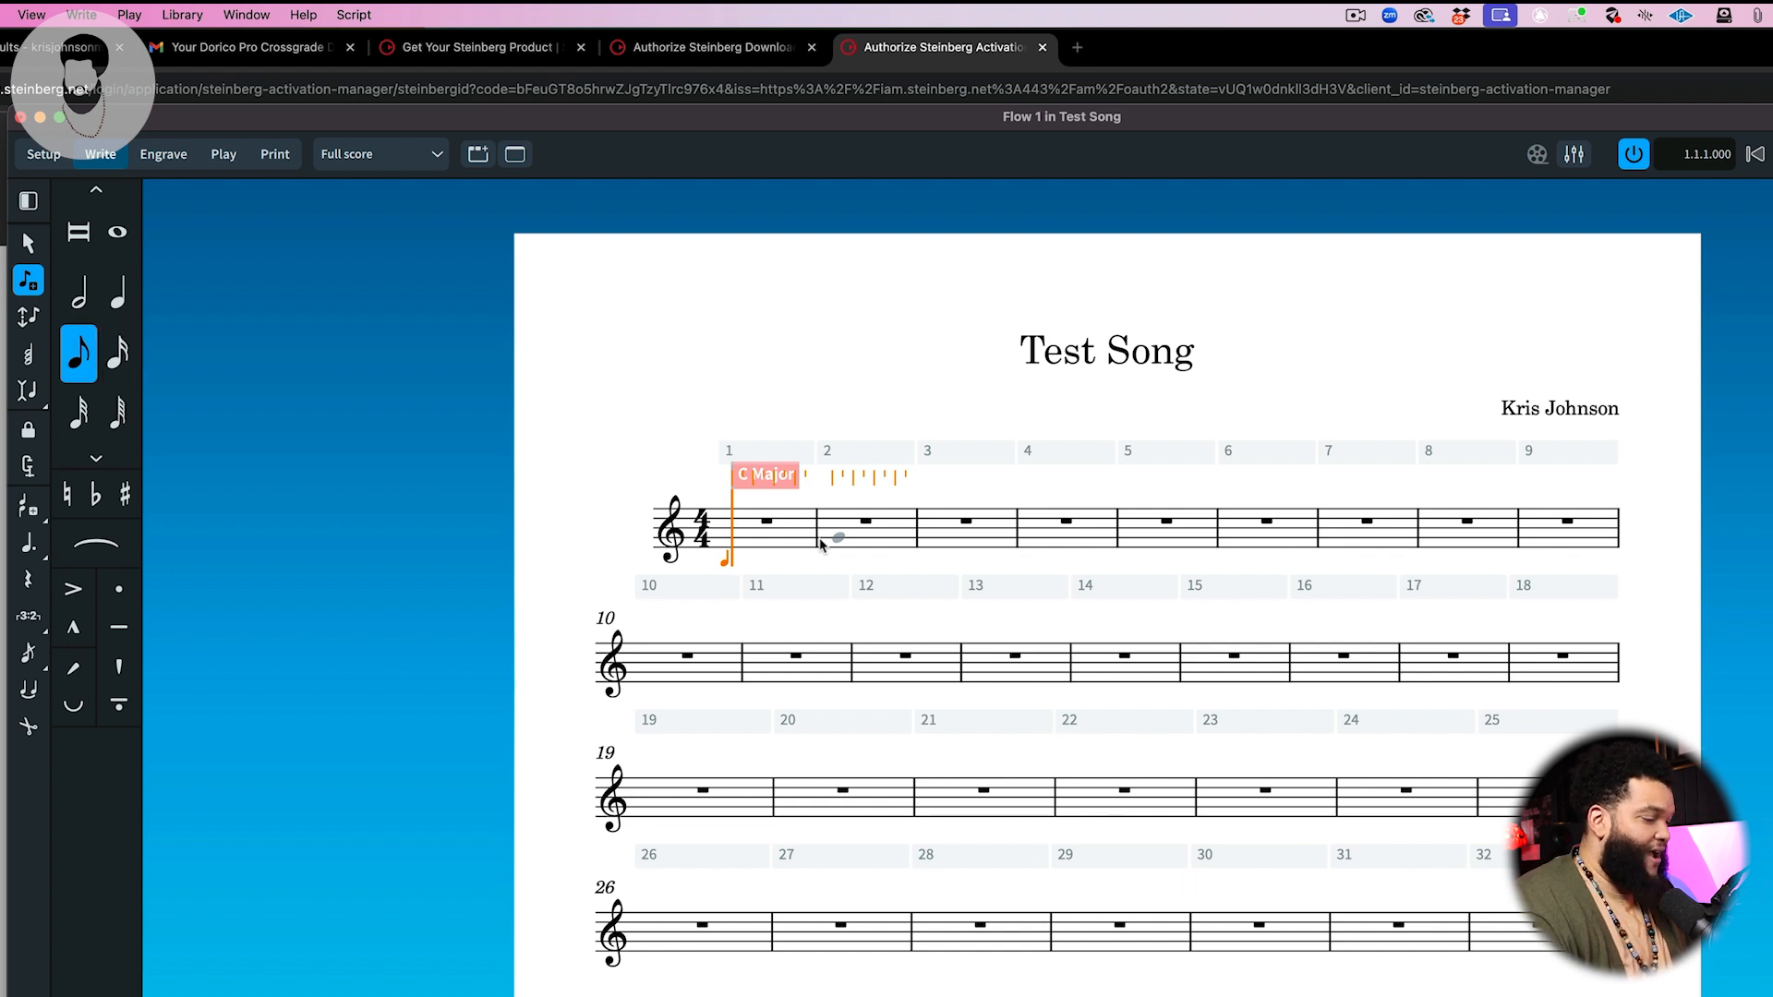
key("g")
key("g")
key("space")
key("space")
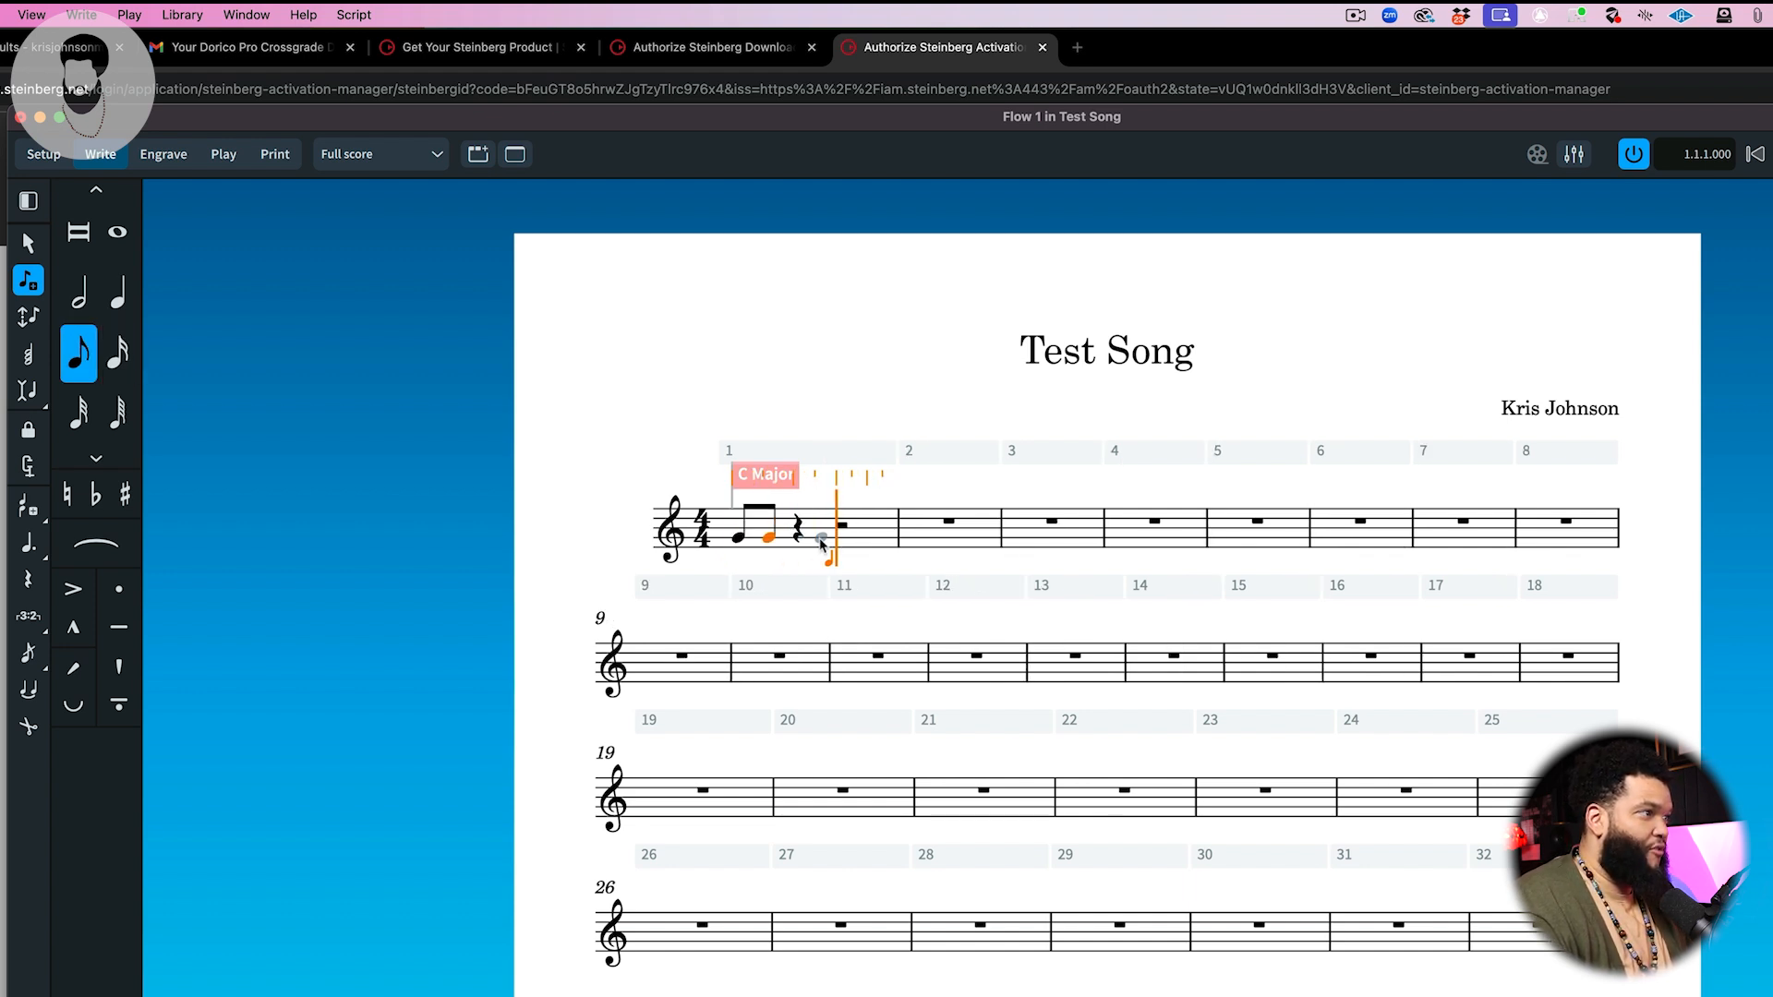
key("g")
key("g")
key("space")
key("space")
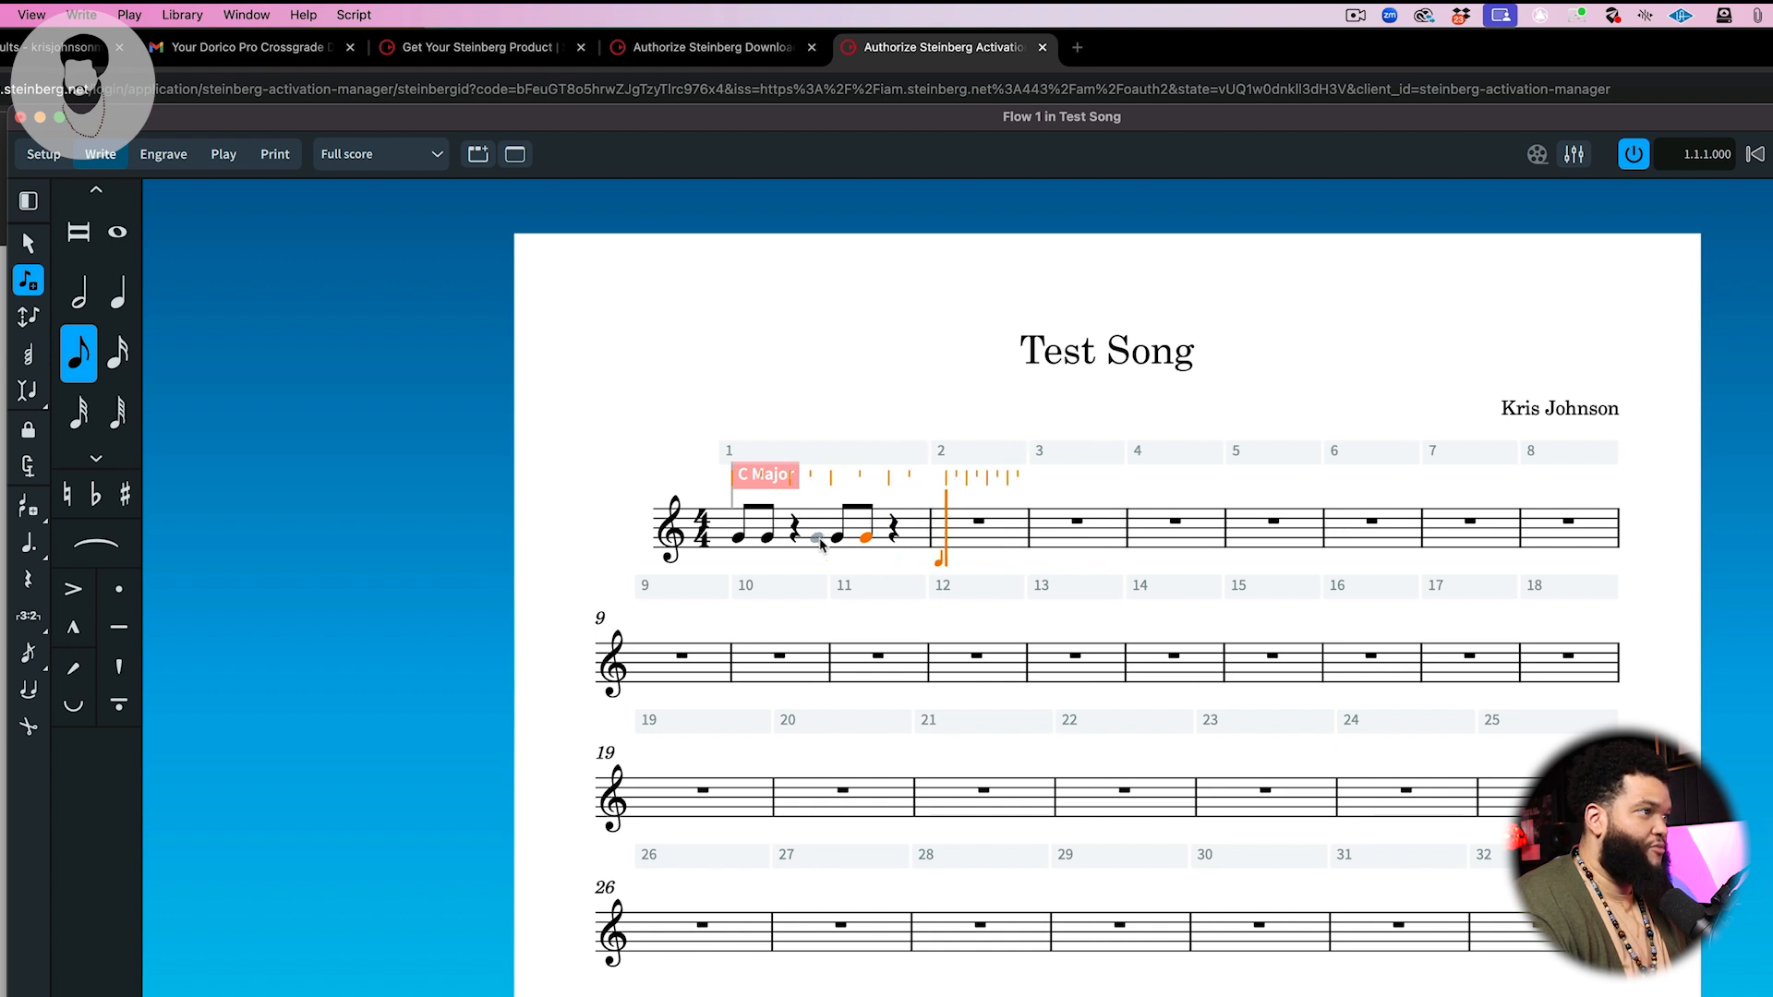
Step: Delete the second pair of eighth-note Gs from bar 1
key("Left")
key("BackSpace")
key("BackSpace")
key("BackSpace")
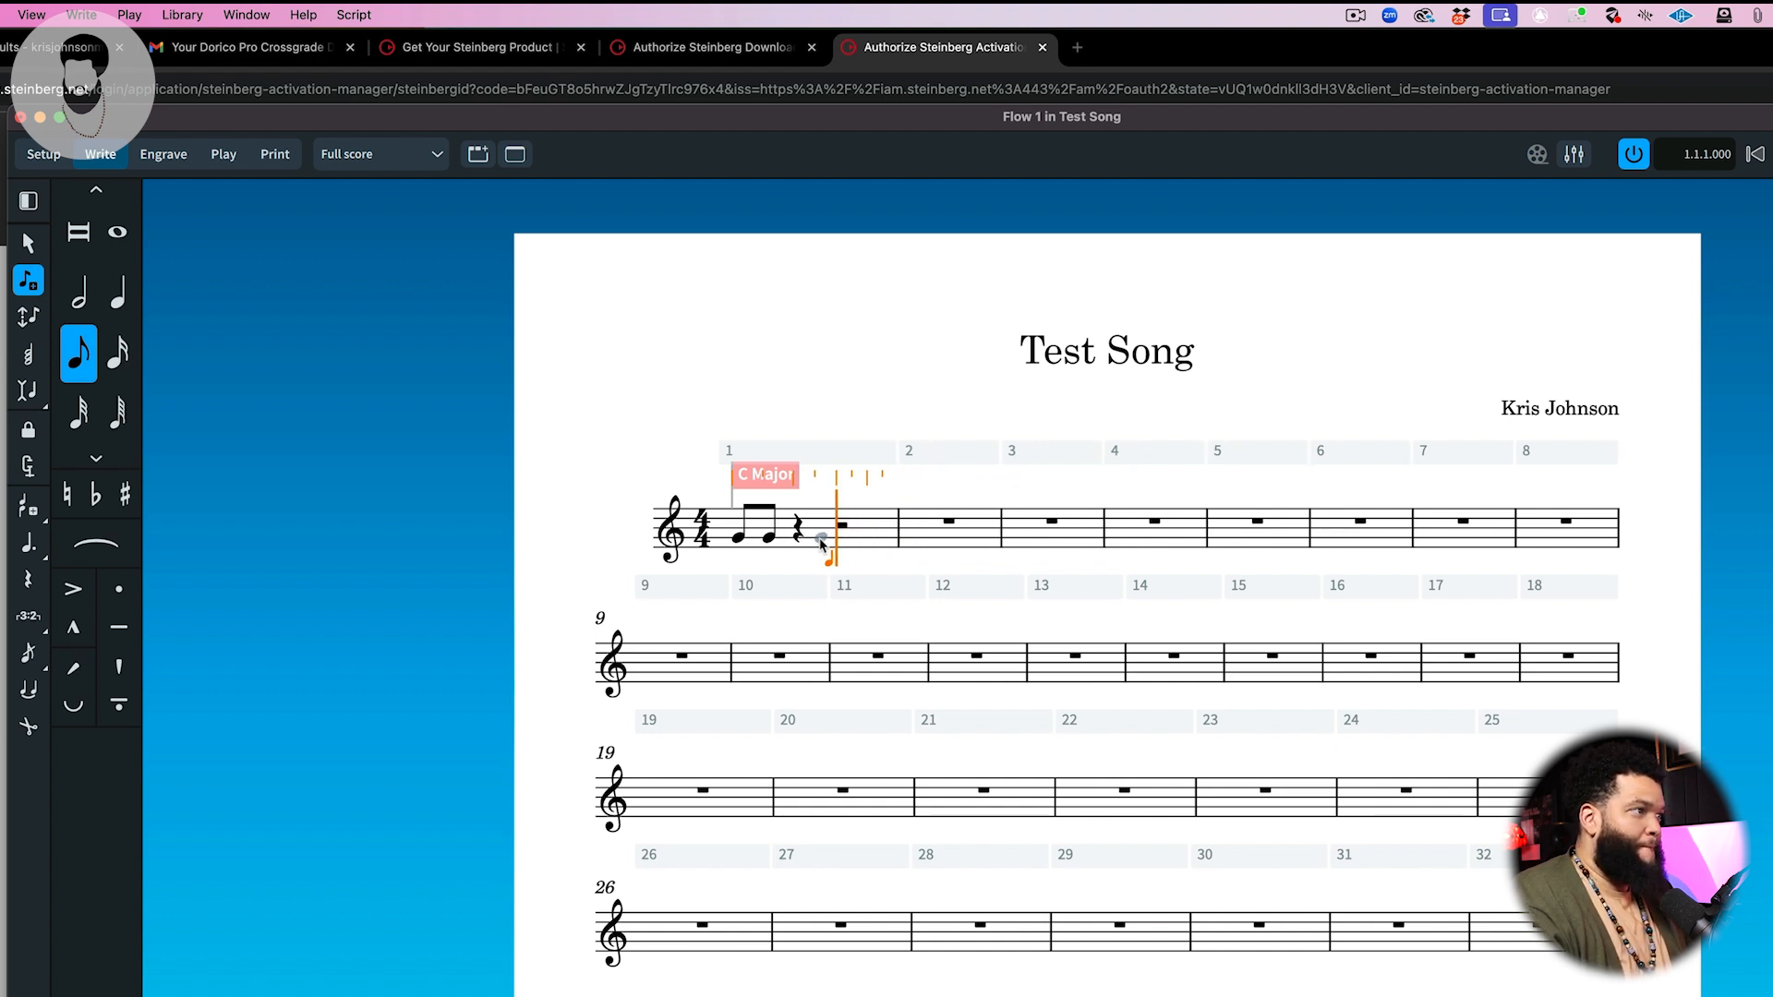
Step: Move to bar 2 and enter two pairs of eighth-note Gs, each followed by a beat of rest
key("Right")
key("Right")
key("Right")
key("Right")
key("Right")
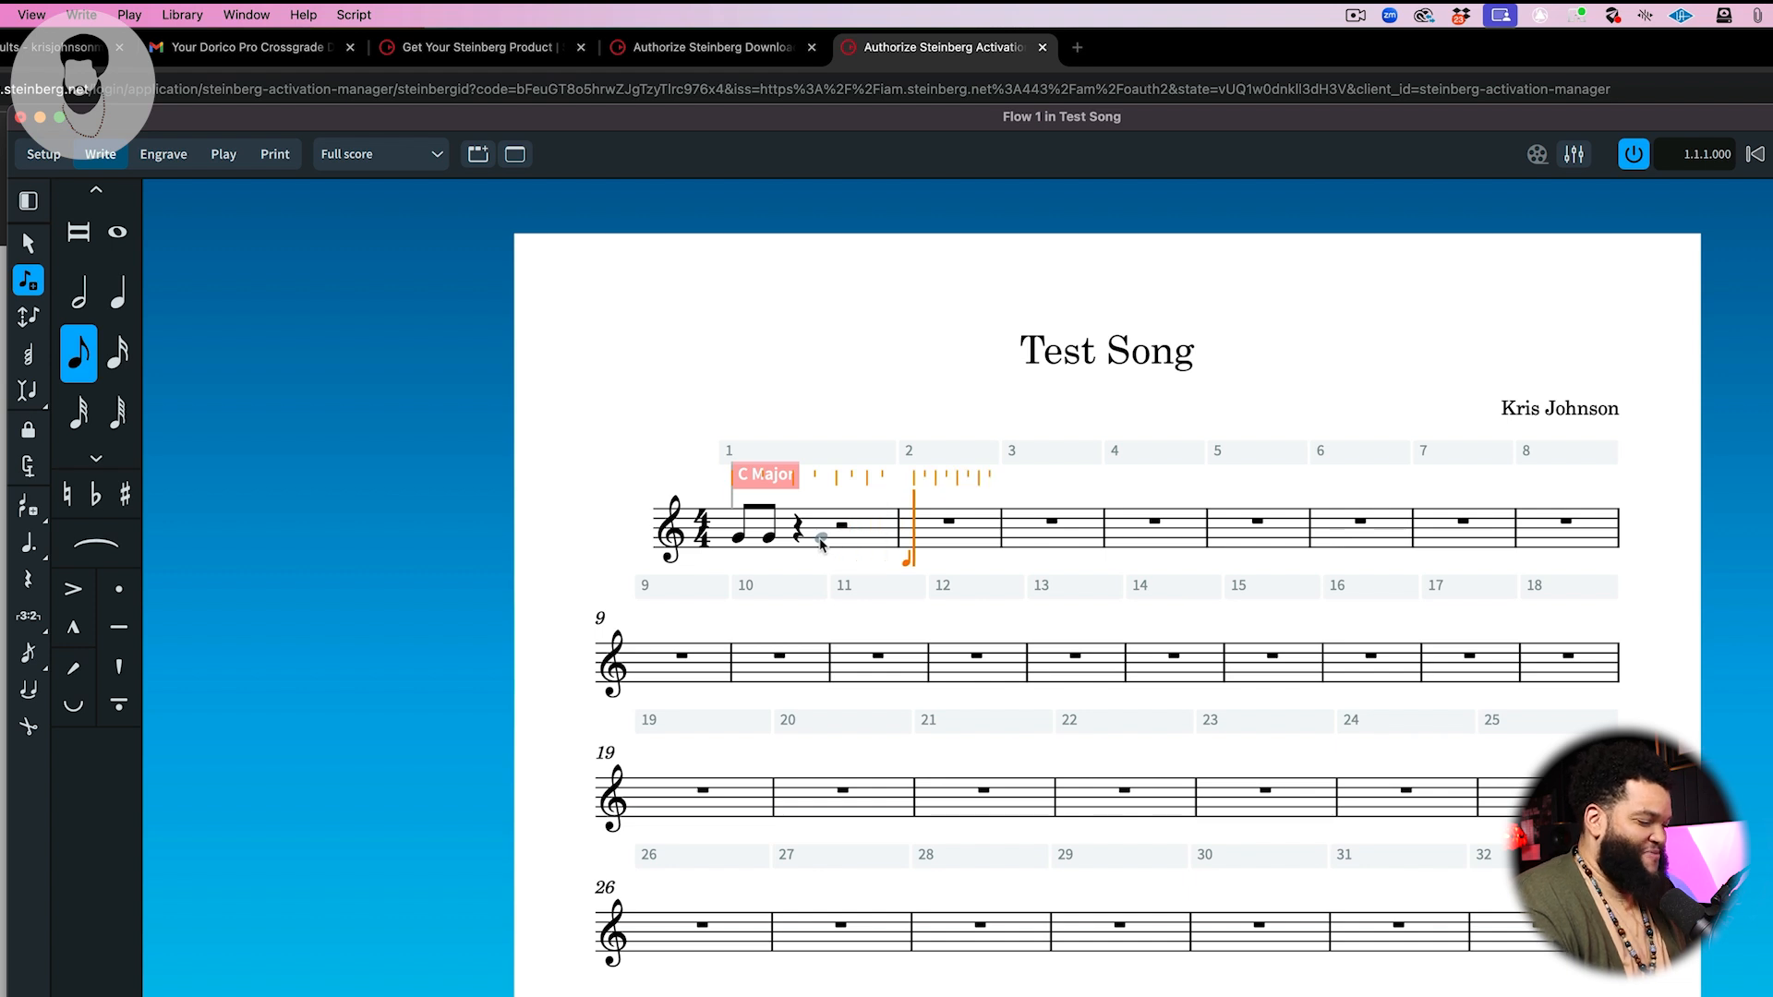
key("g")
key("g")
key("space")
key("space")
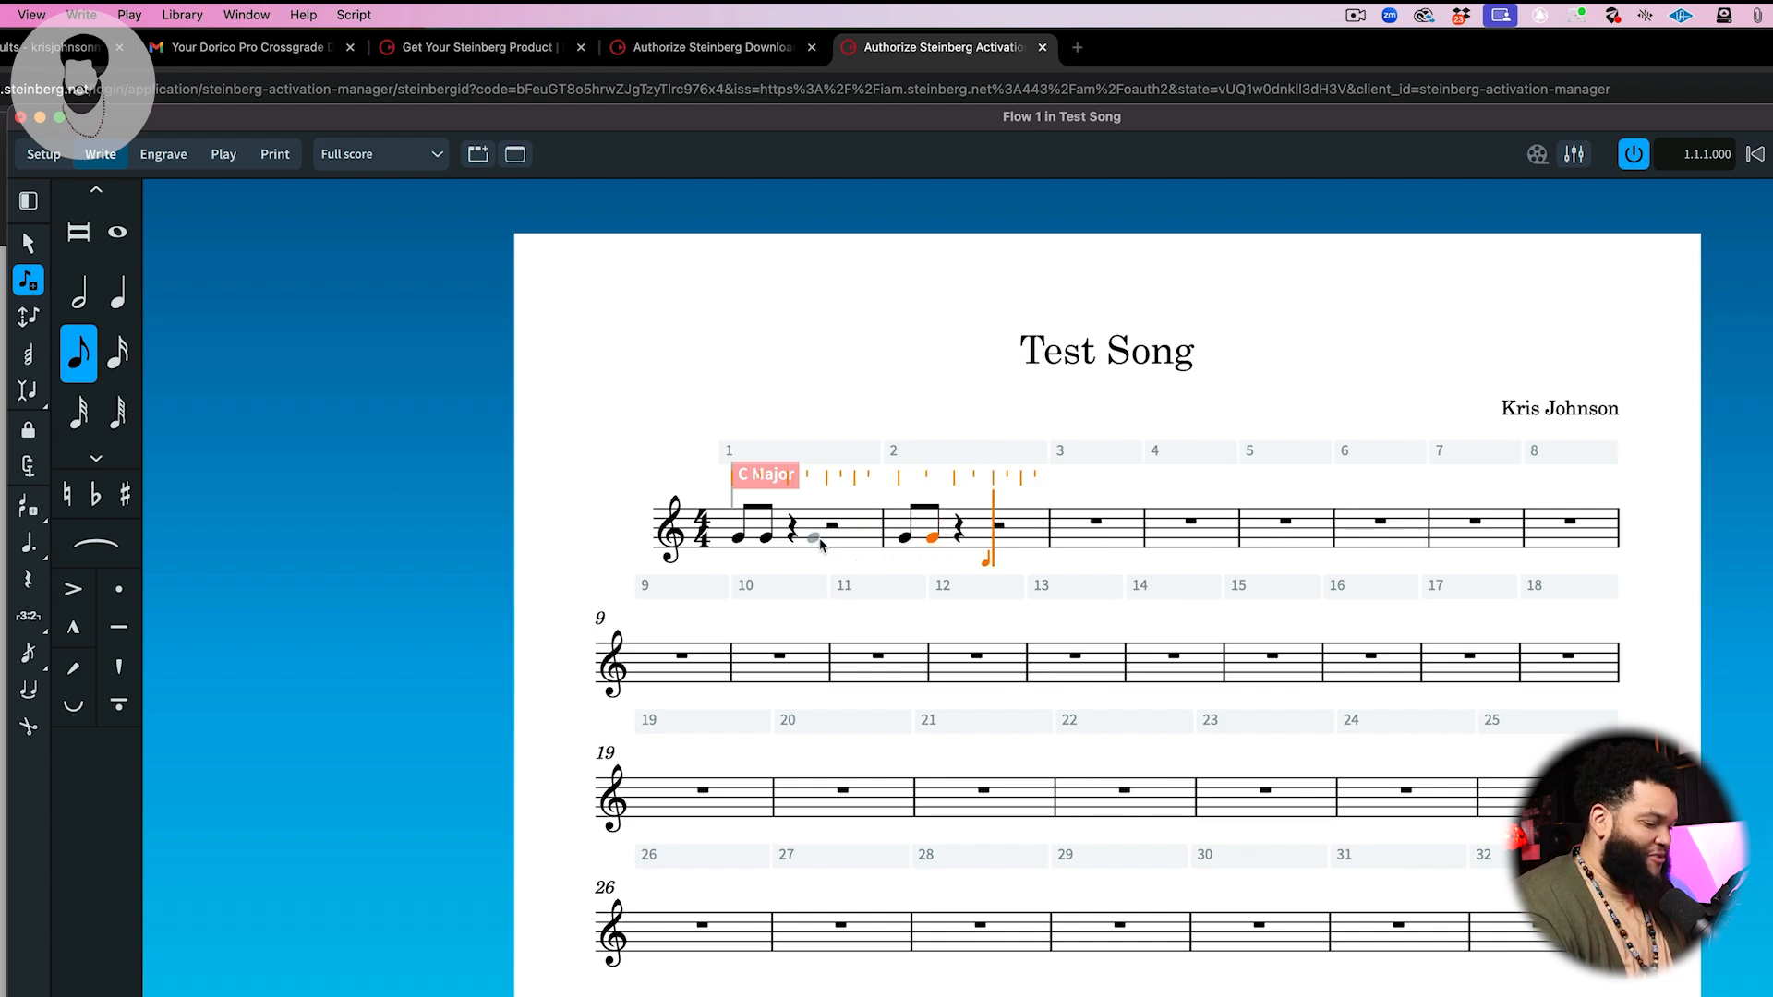
key("g")
key("g")
Step: Advance to bar 3 and enter a dotted quarter-note G at its start
key("space")
key("space")
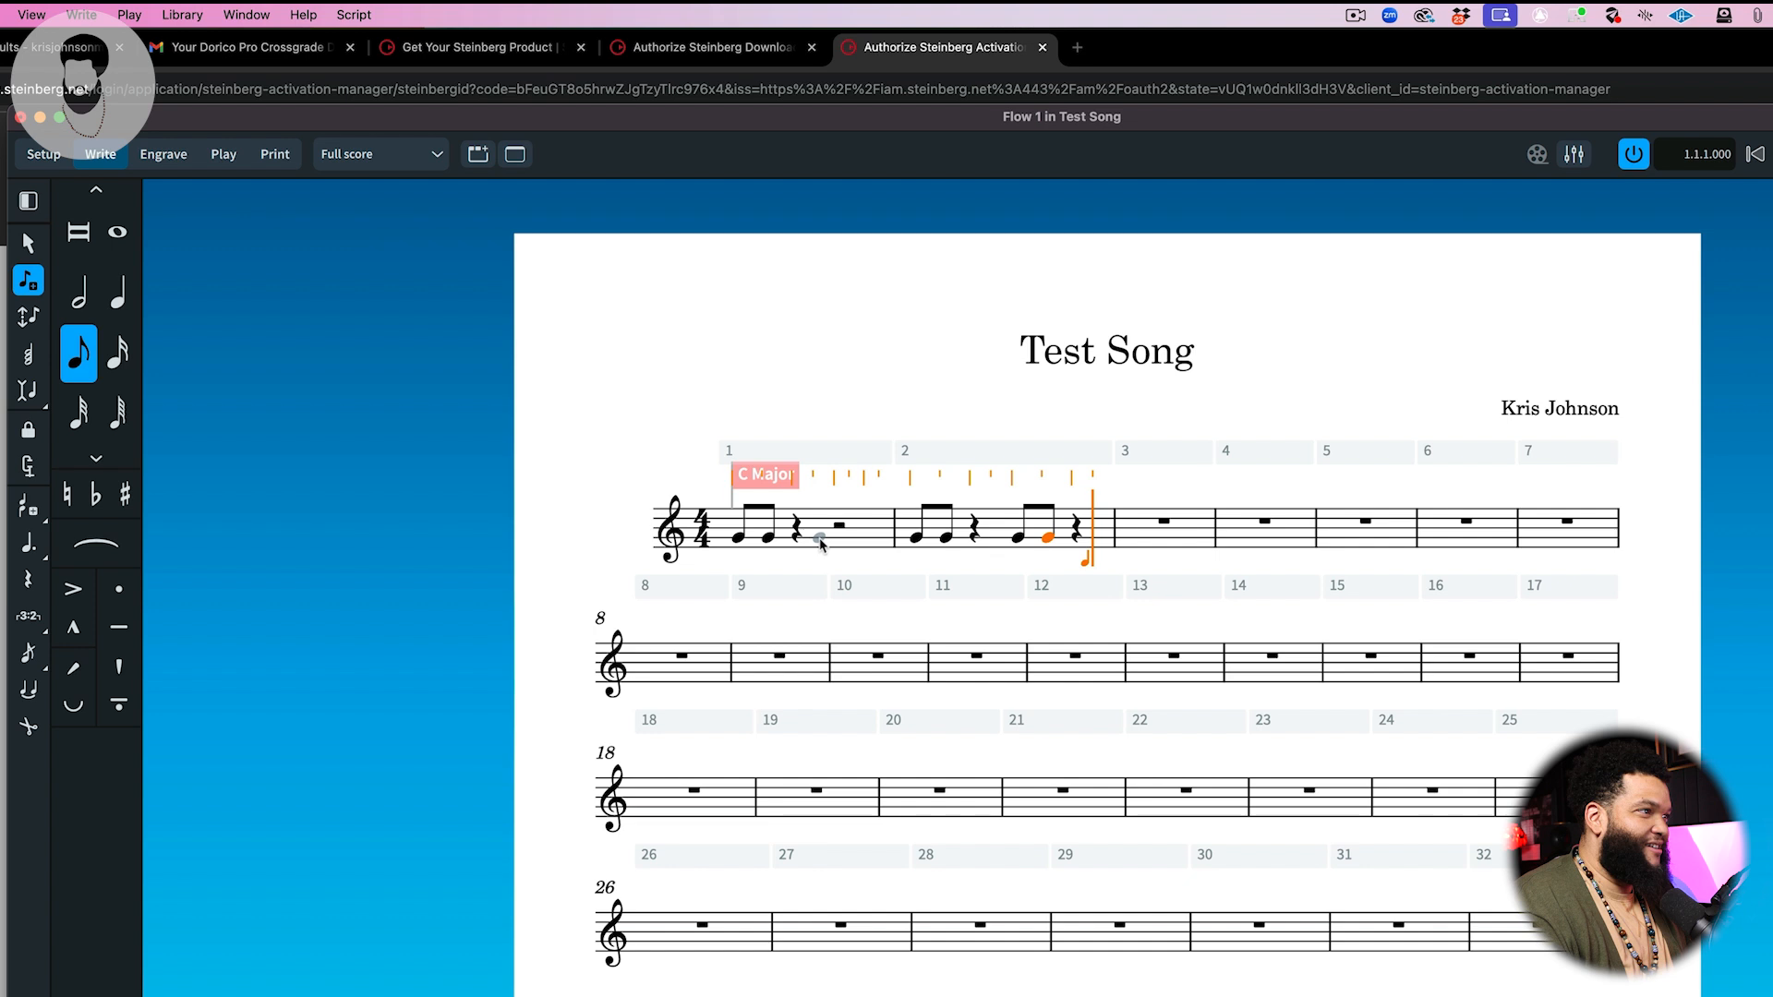
key("space")
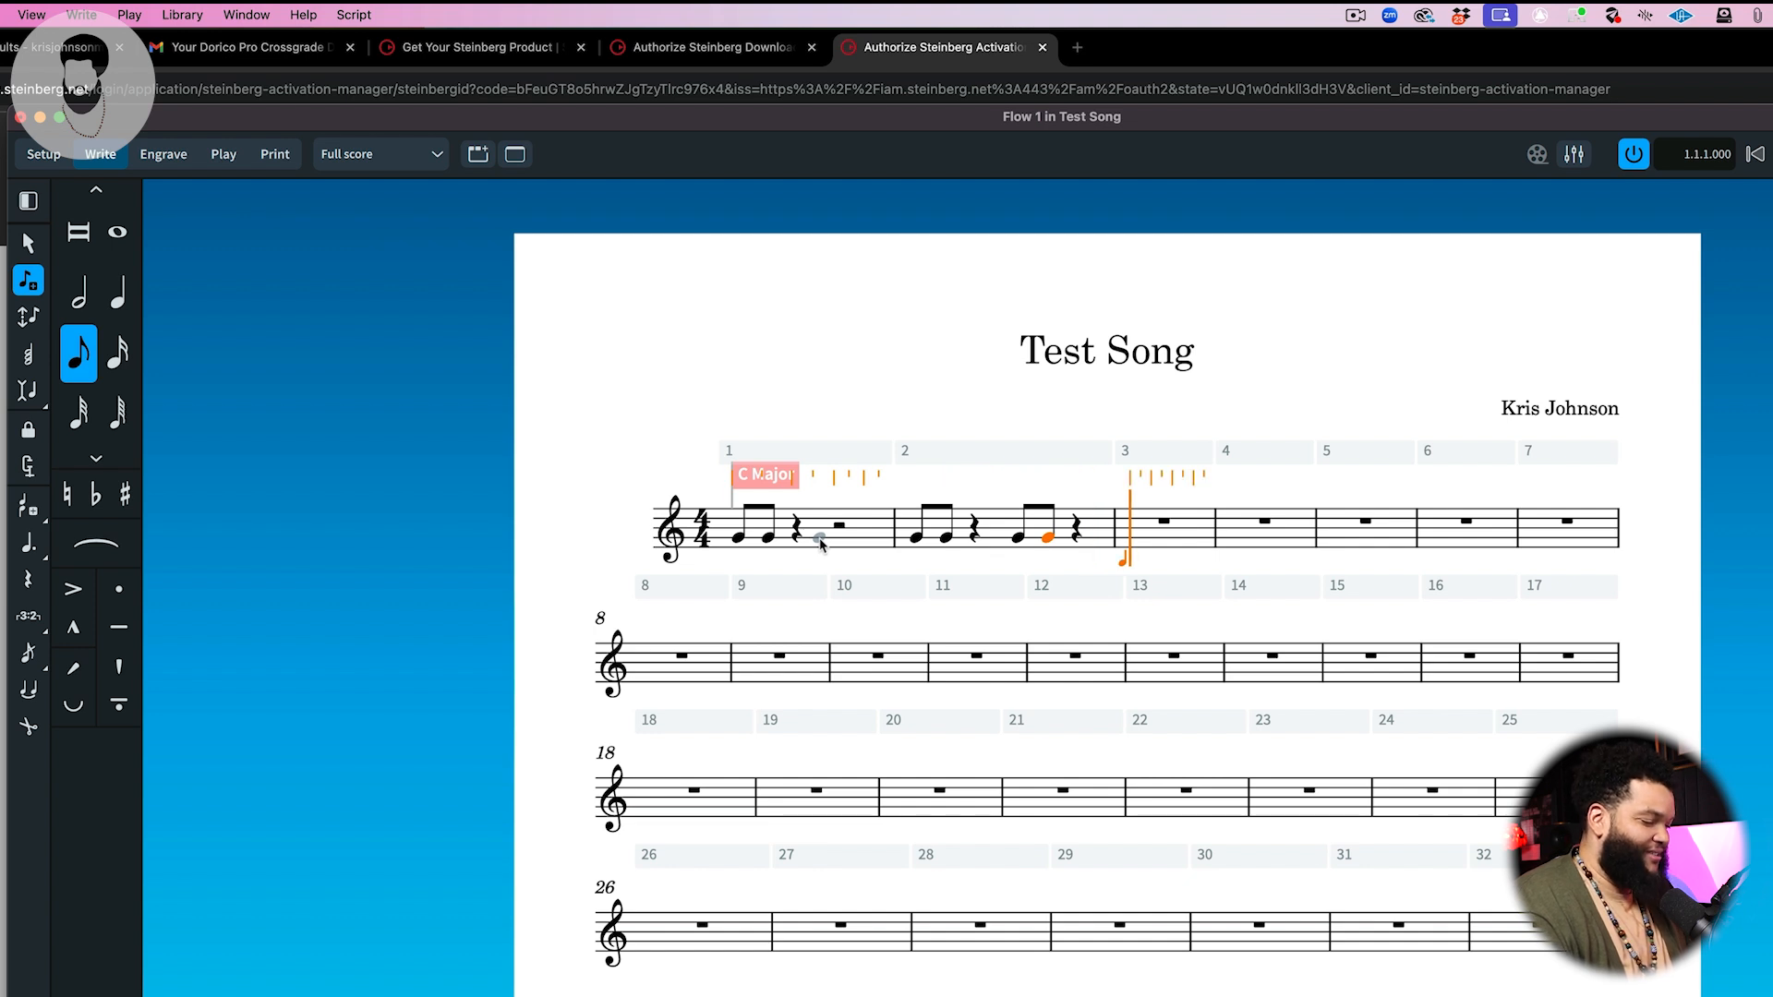
key("period")
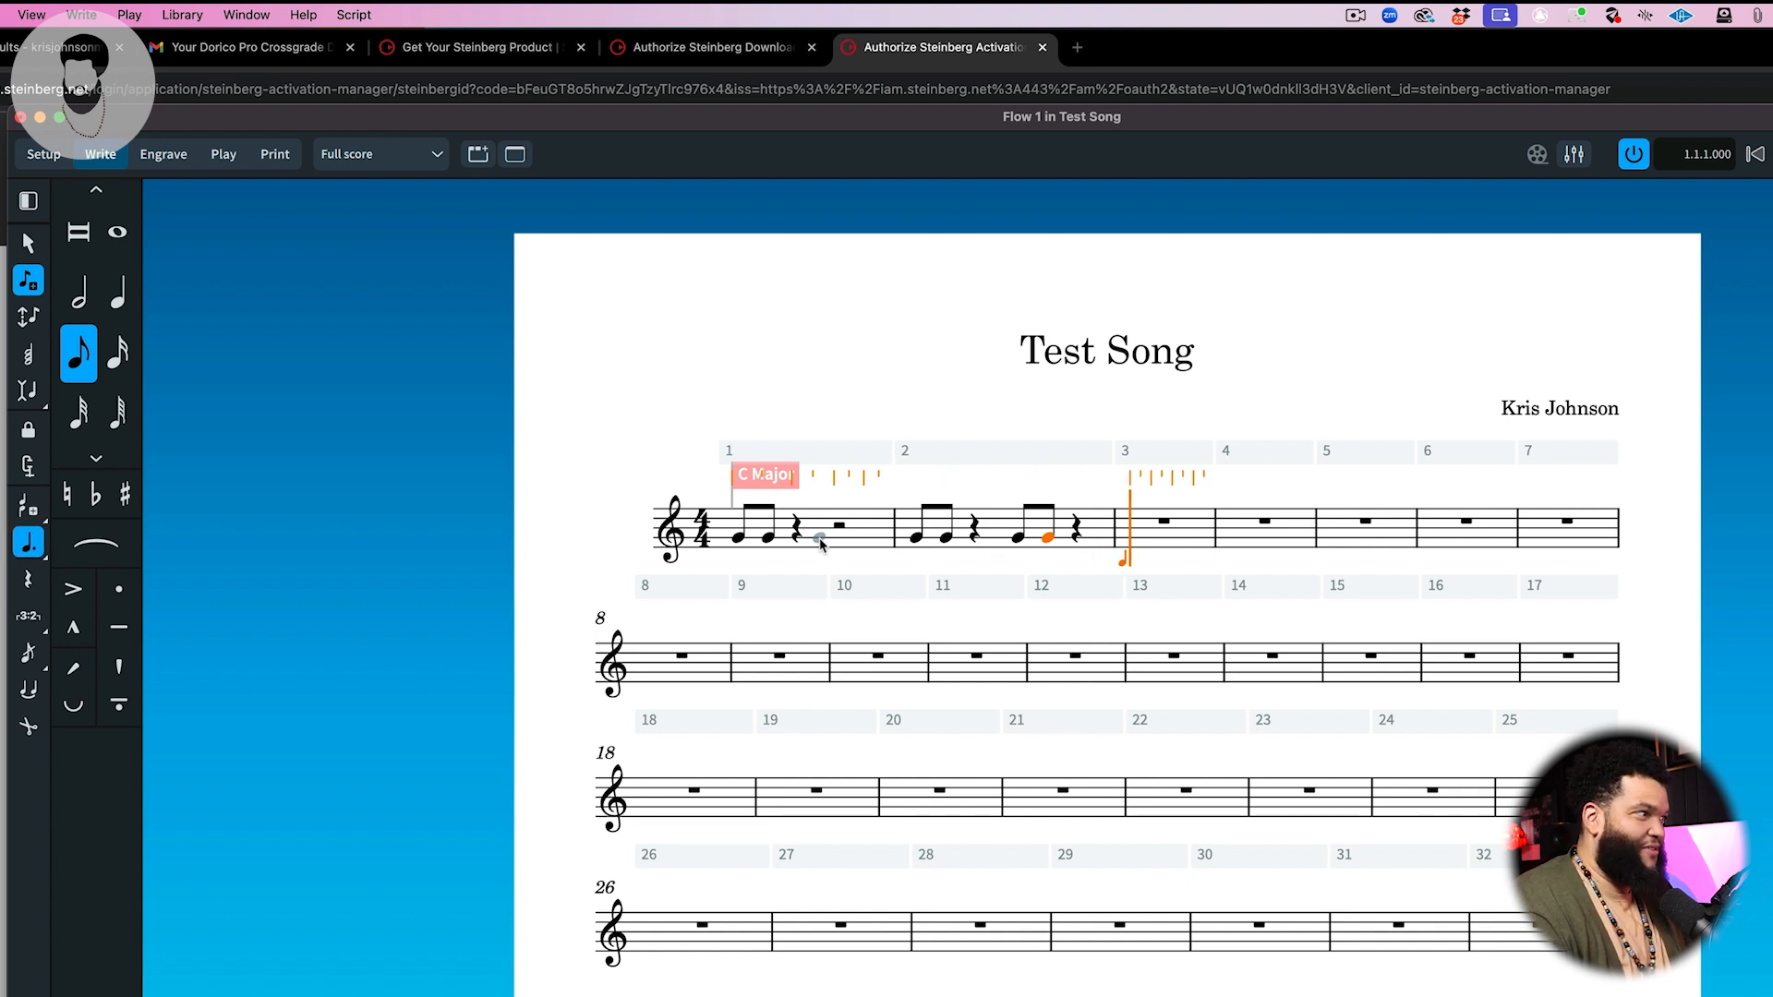
key("period")
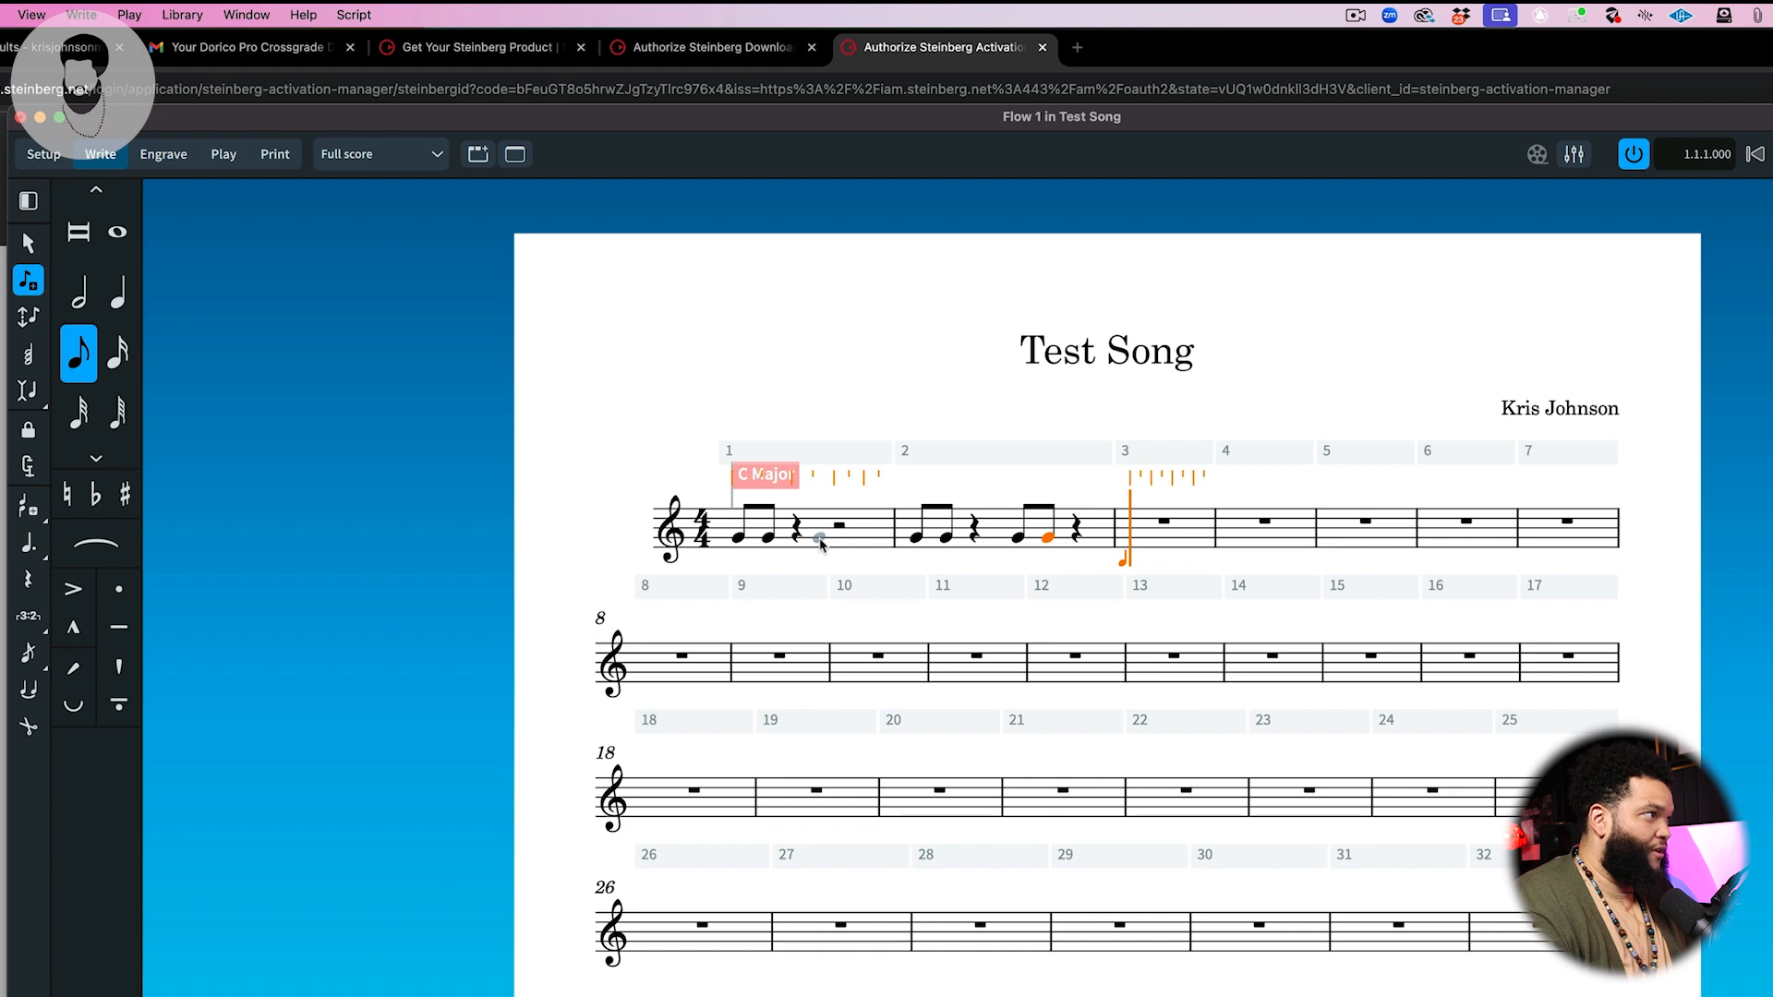
key("6")
key("period")
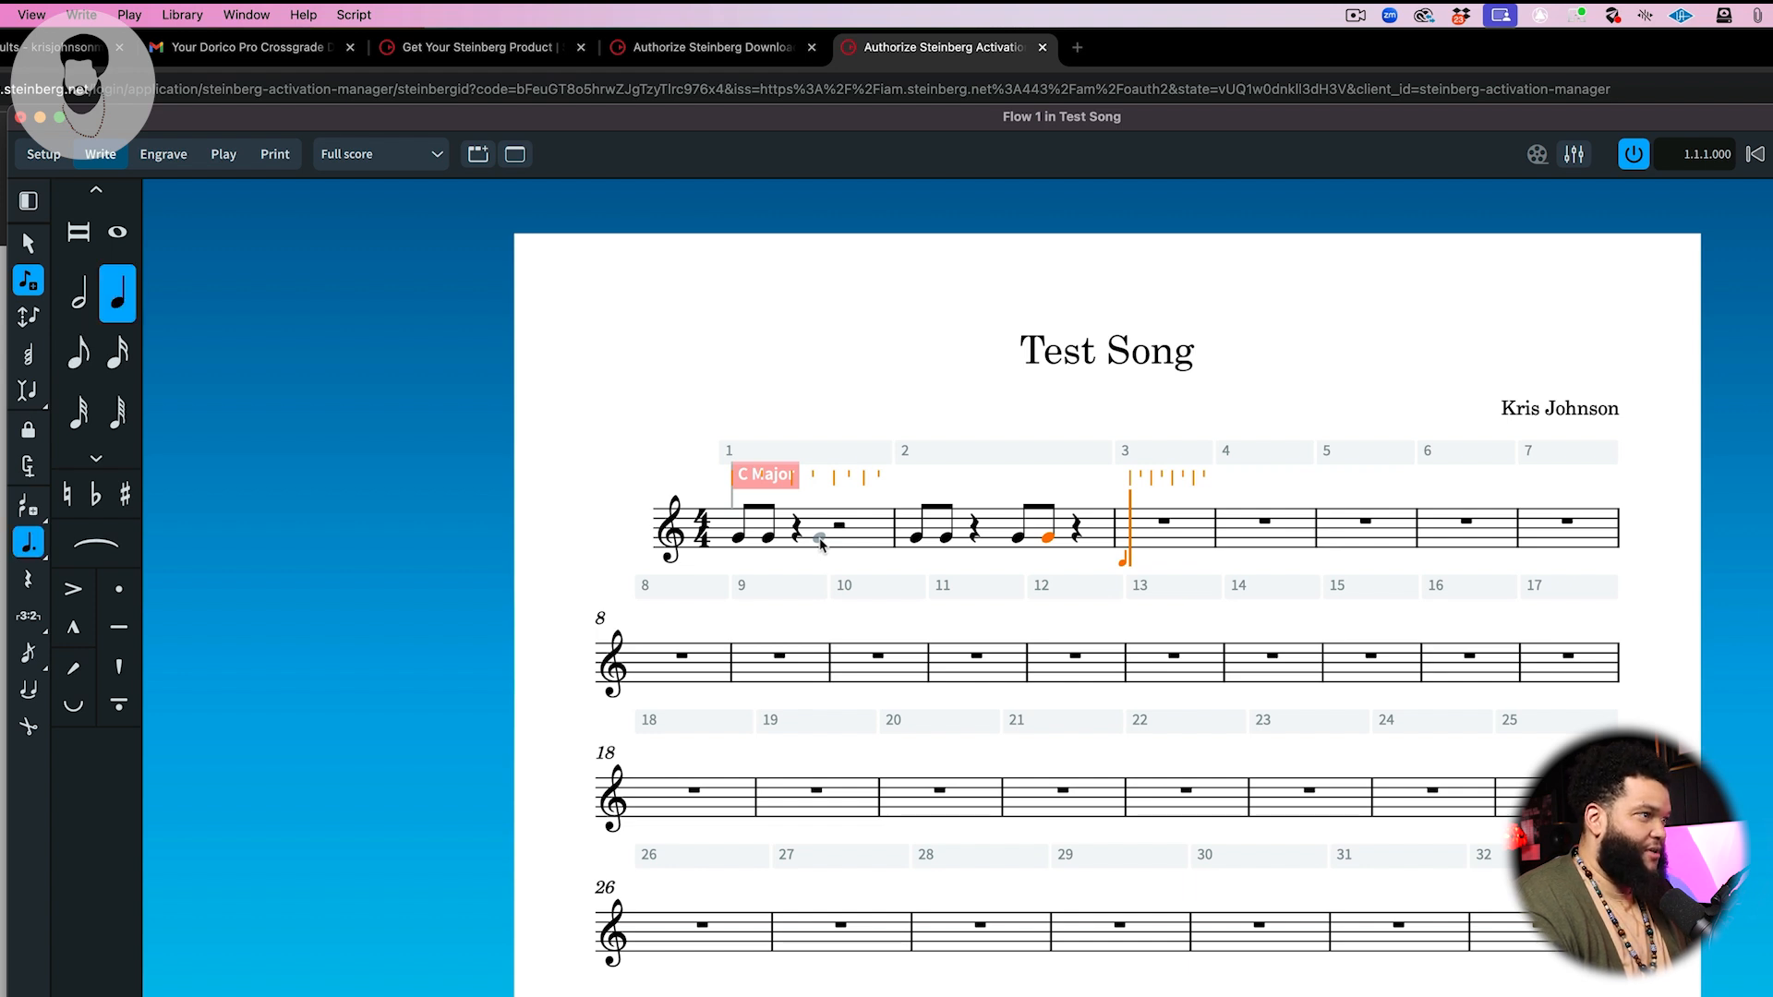
key("g")
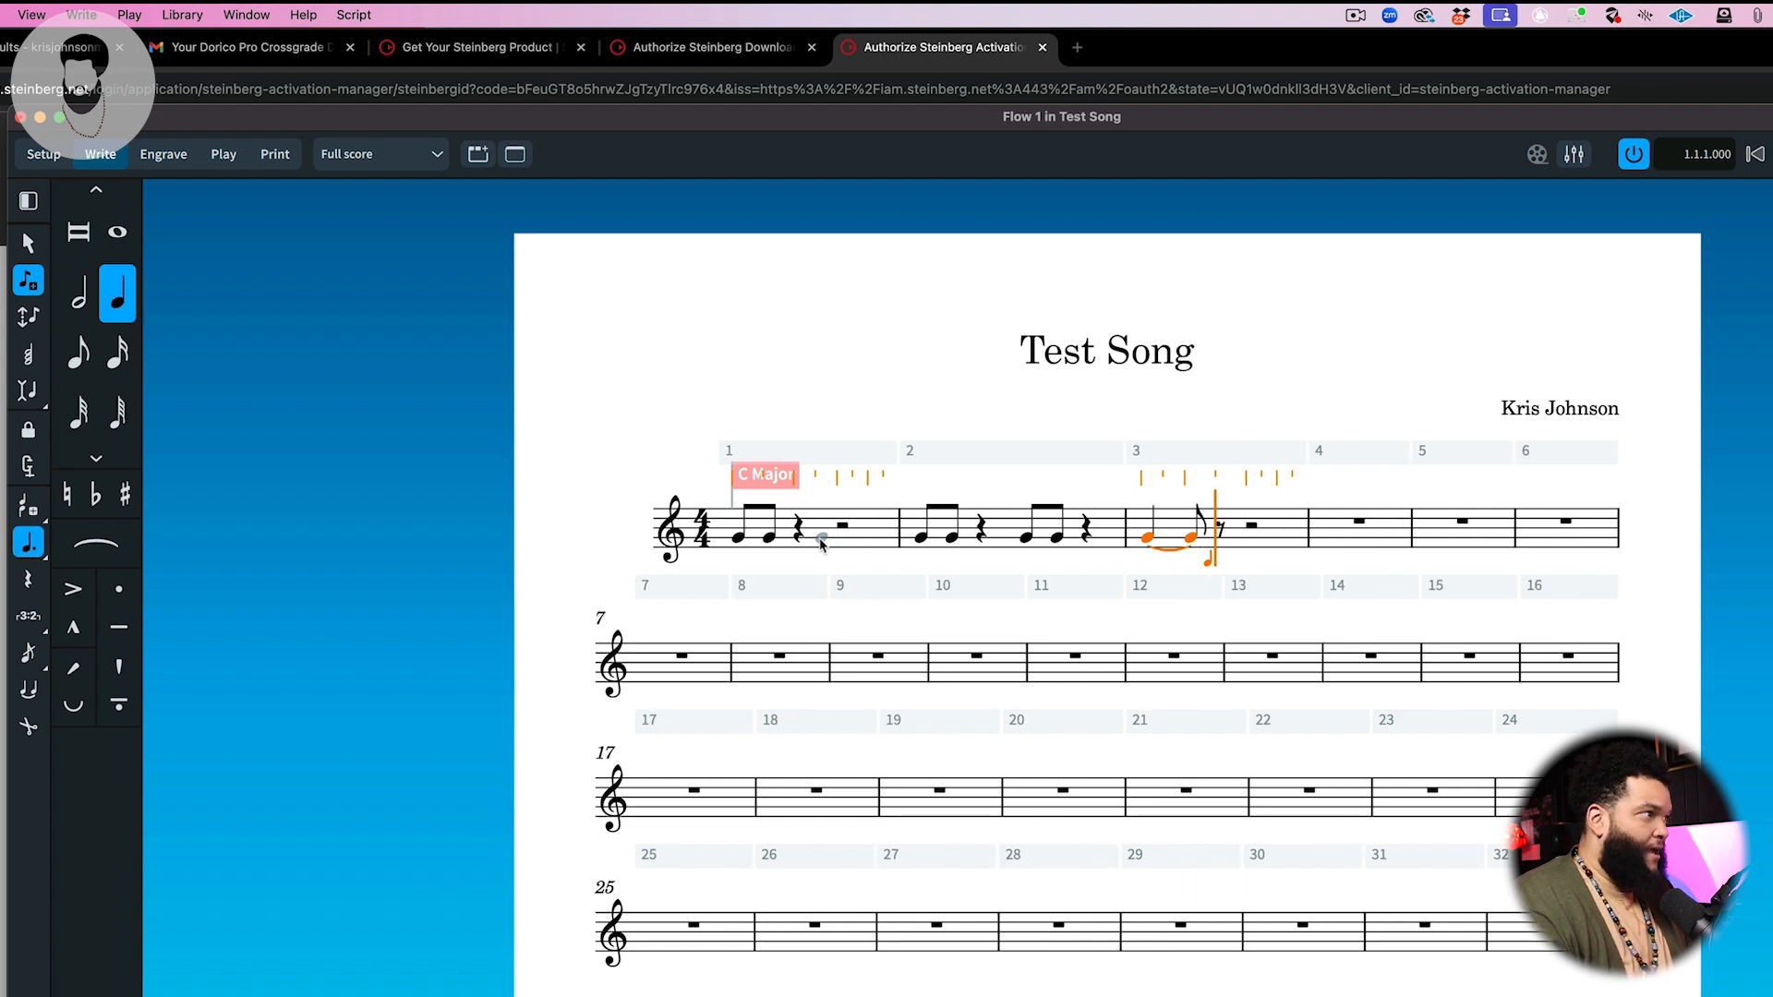
Step: Enter an eighth-note B after the dotted quarter in bar 3 and advance the caret past it
key("5")
key("period")
key("g")
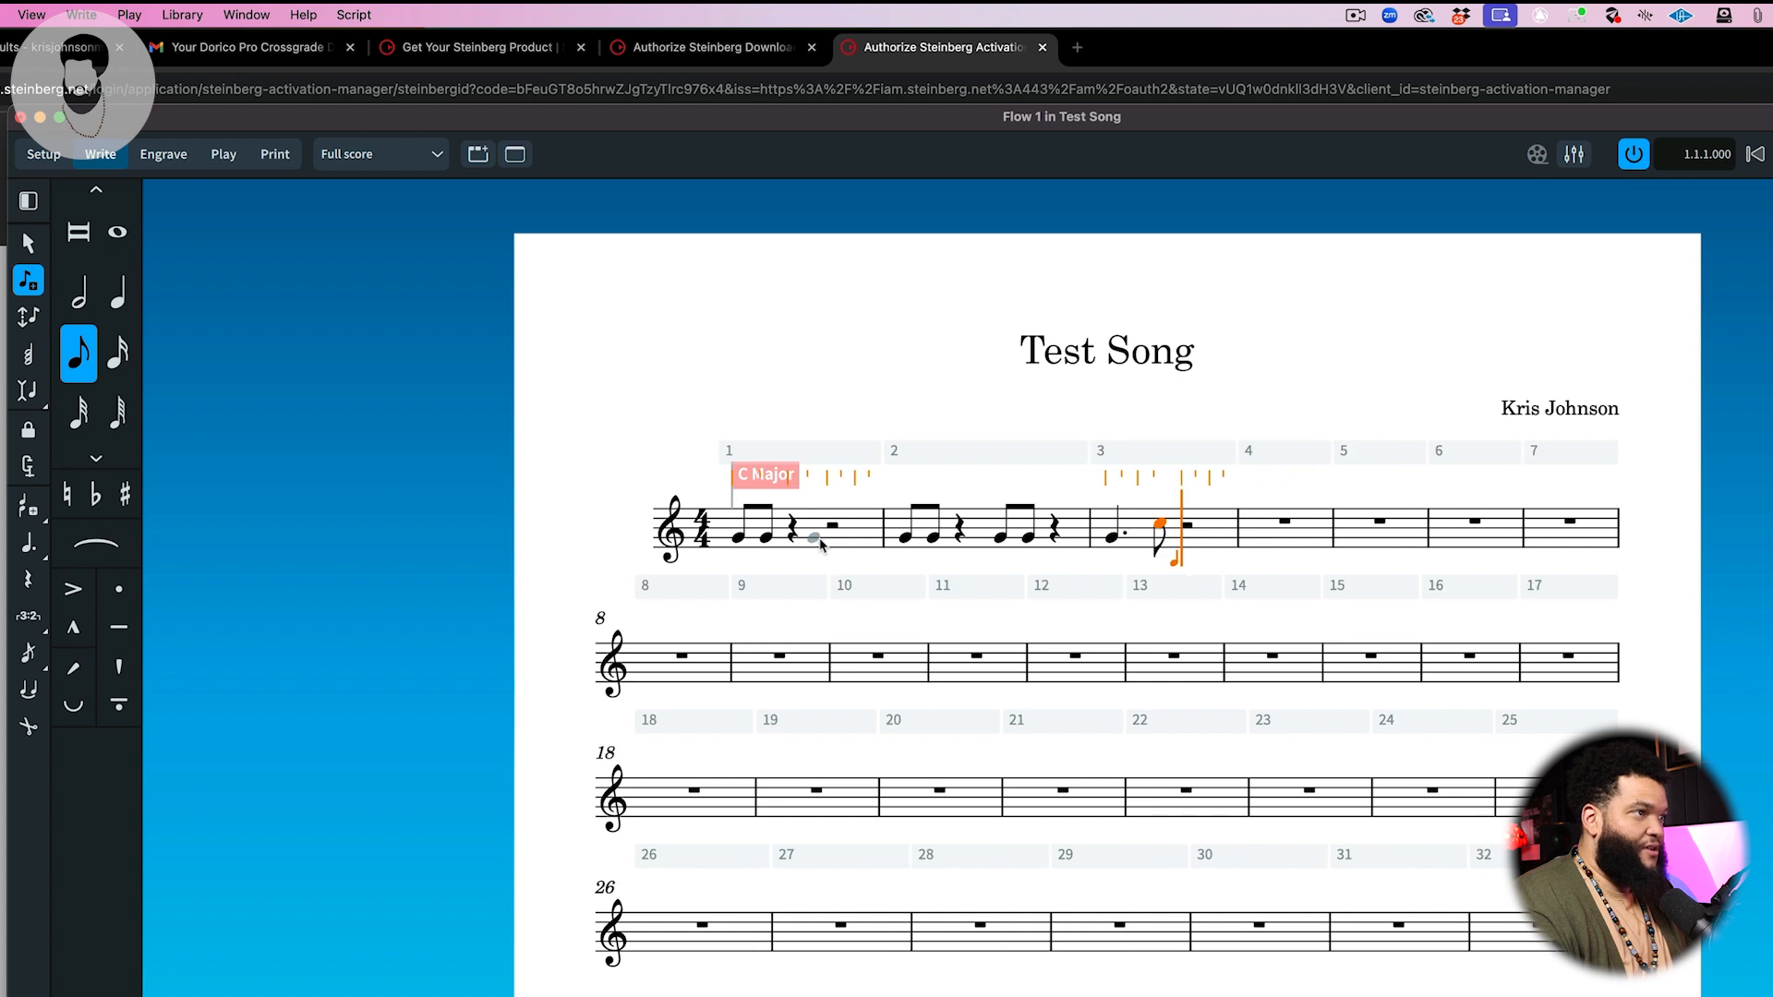
key("Right")
key("Right")
key("Right")
key("Right")
key("Right")
key("Right")
key("Right")
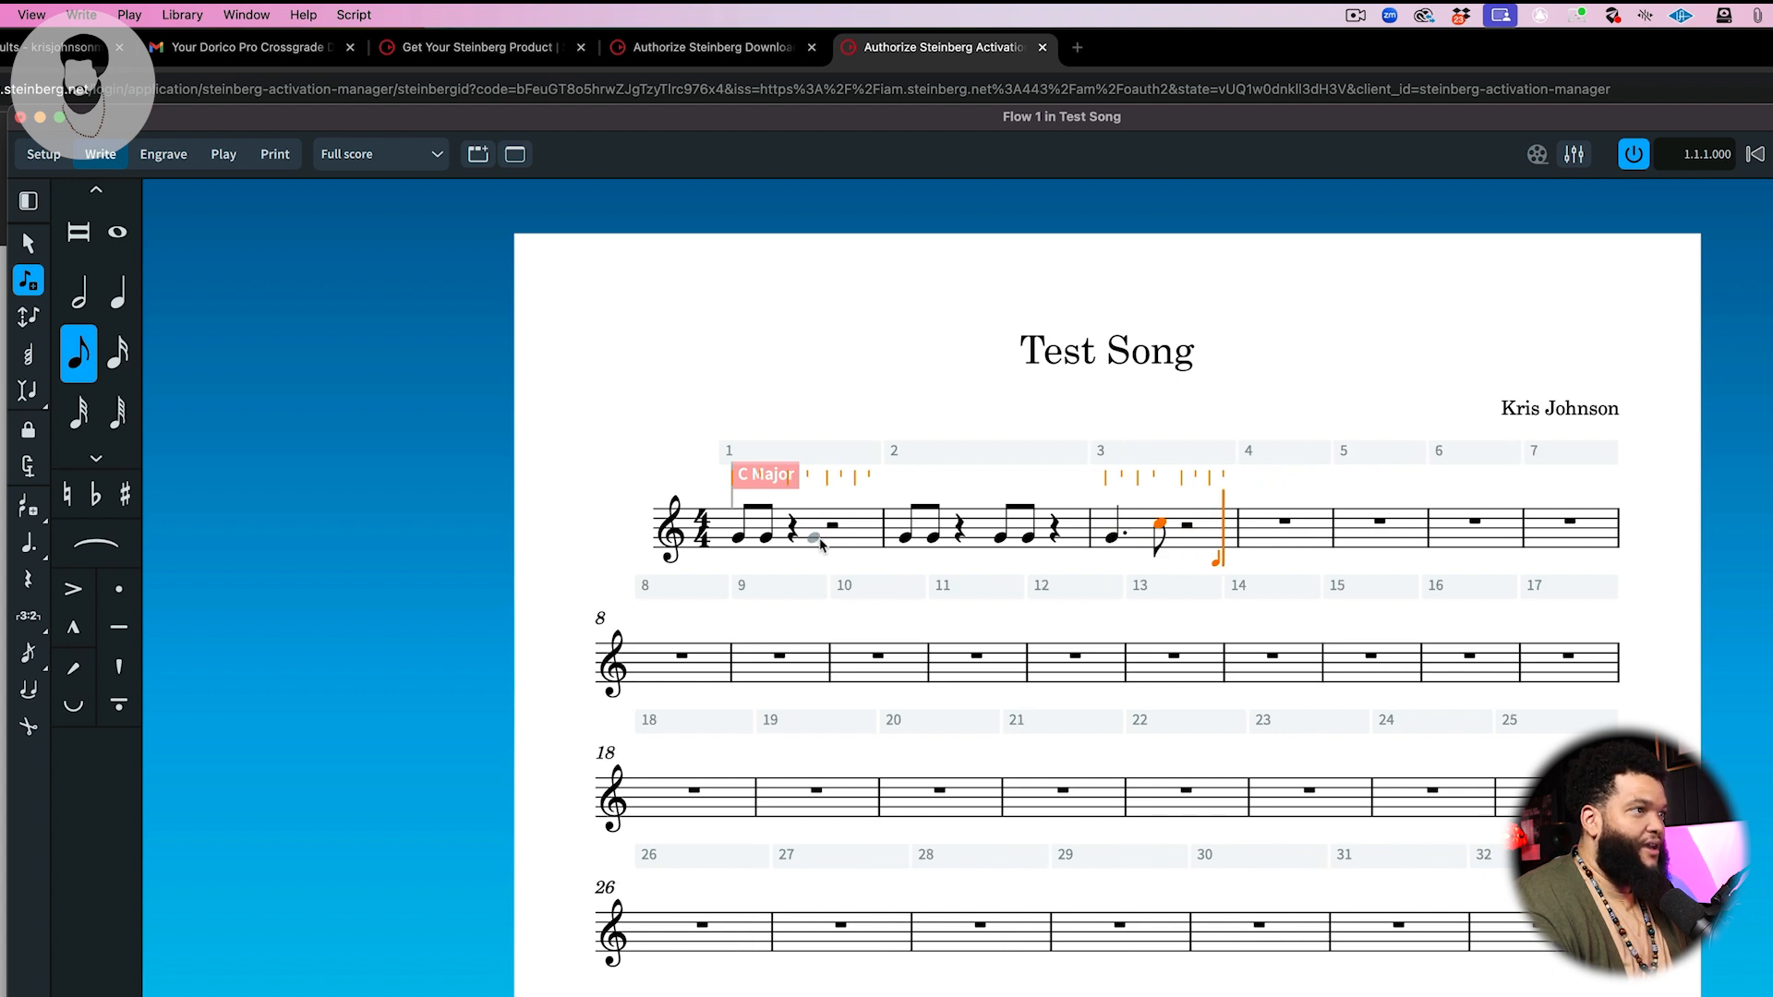
key("Right")
key("Right")
key("Right")
key("Right")
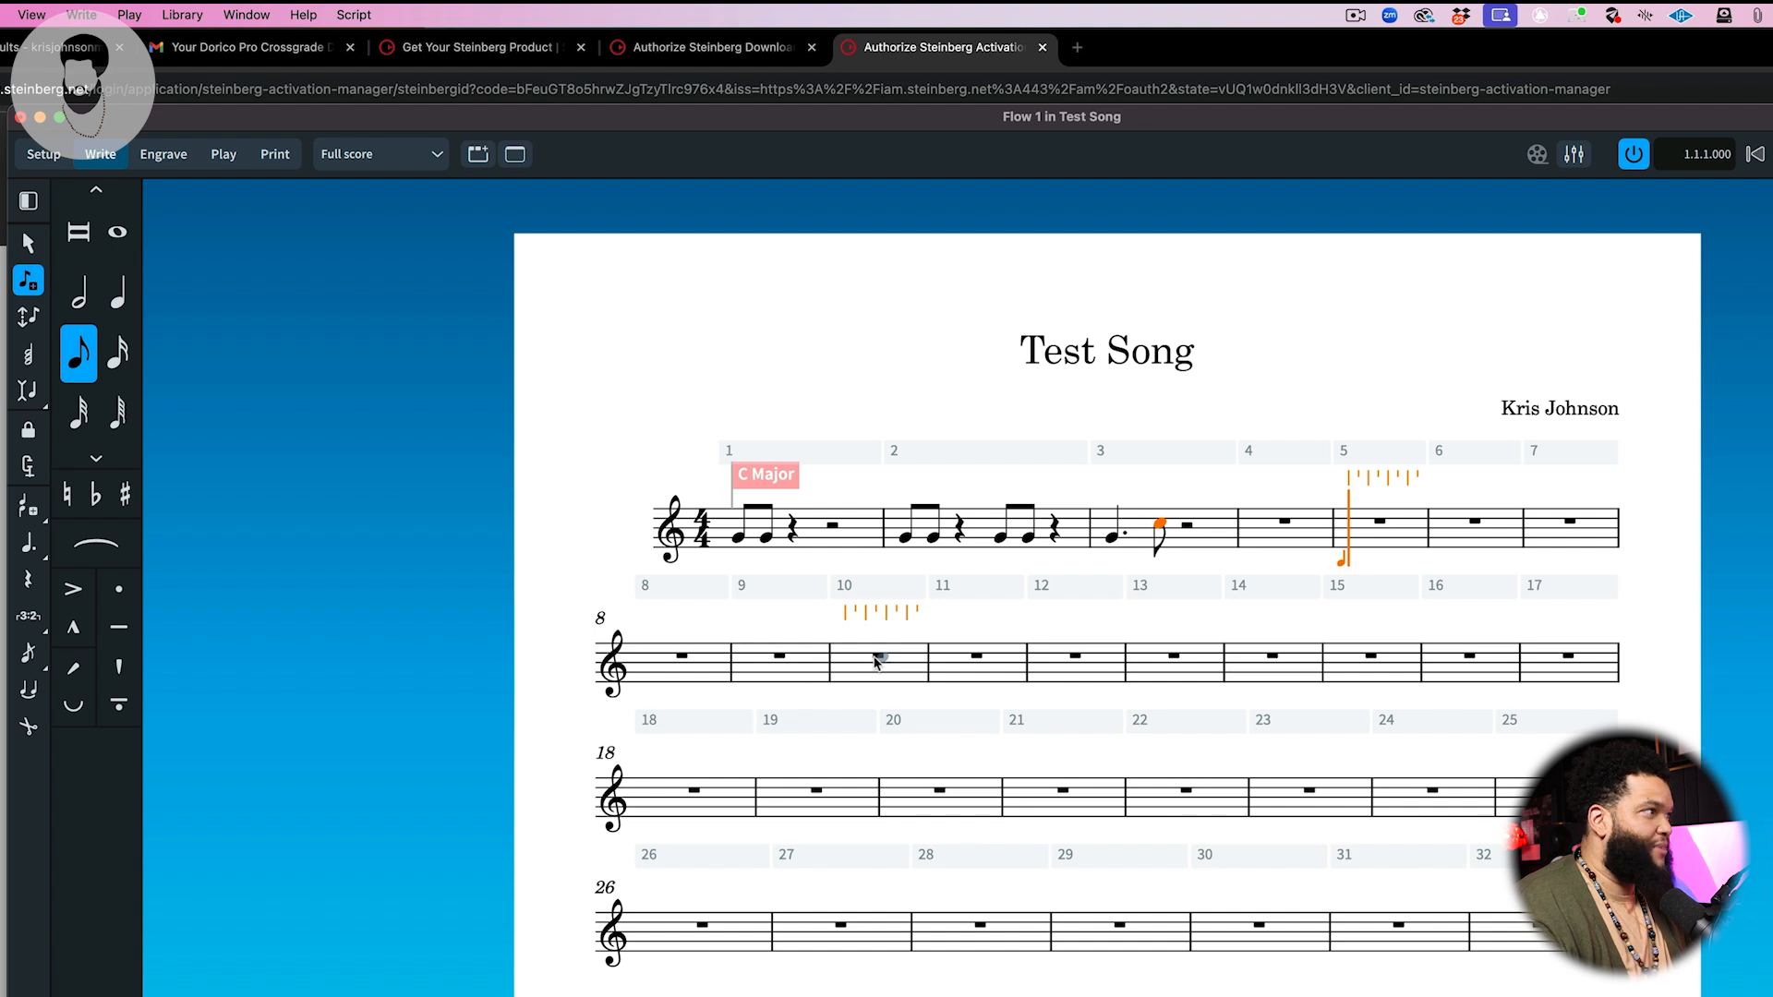
Step: Select bars 1 to 3 and paste copies of them starting at bar 5 and at bar 9
left_click(28, 242)
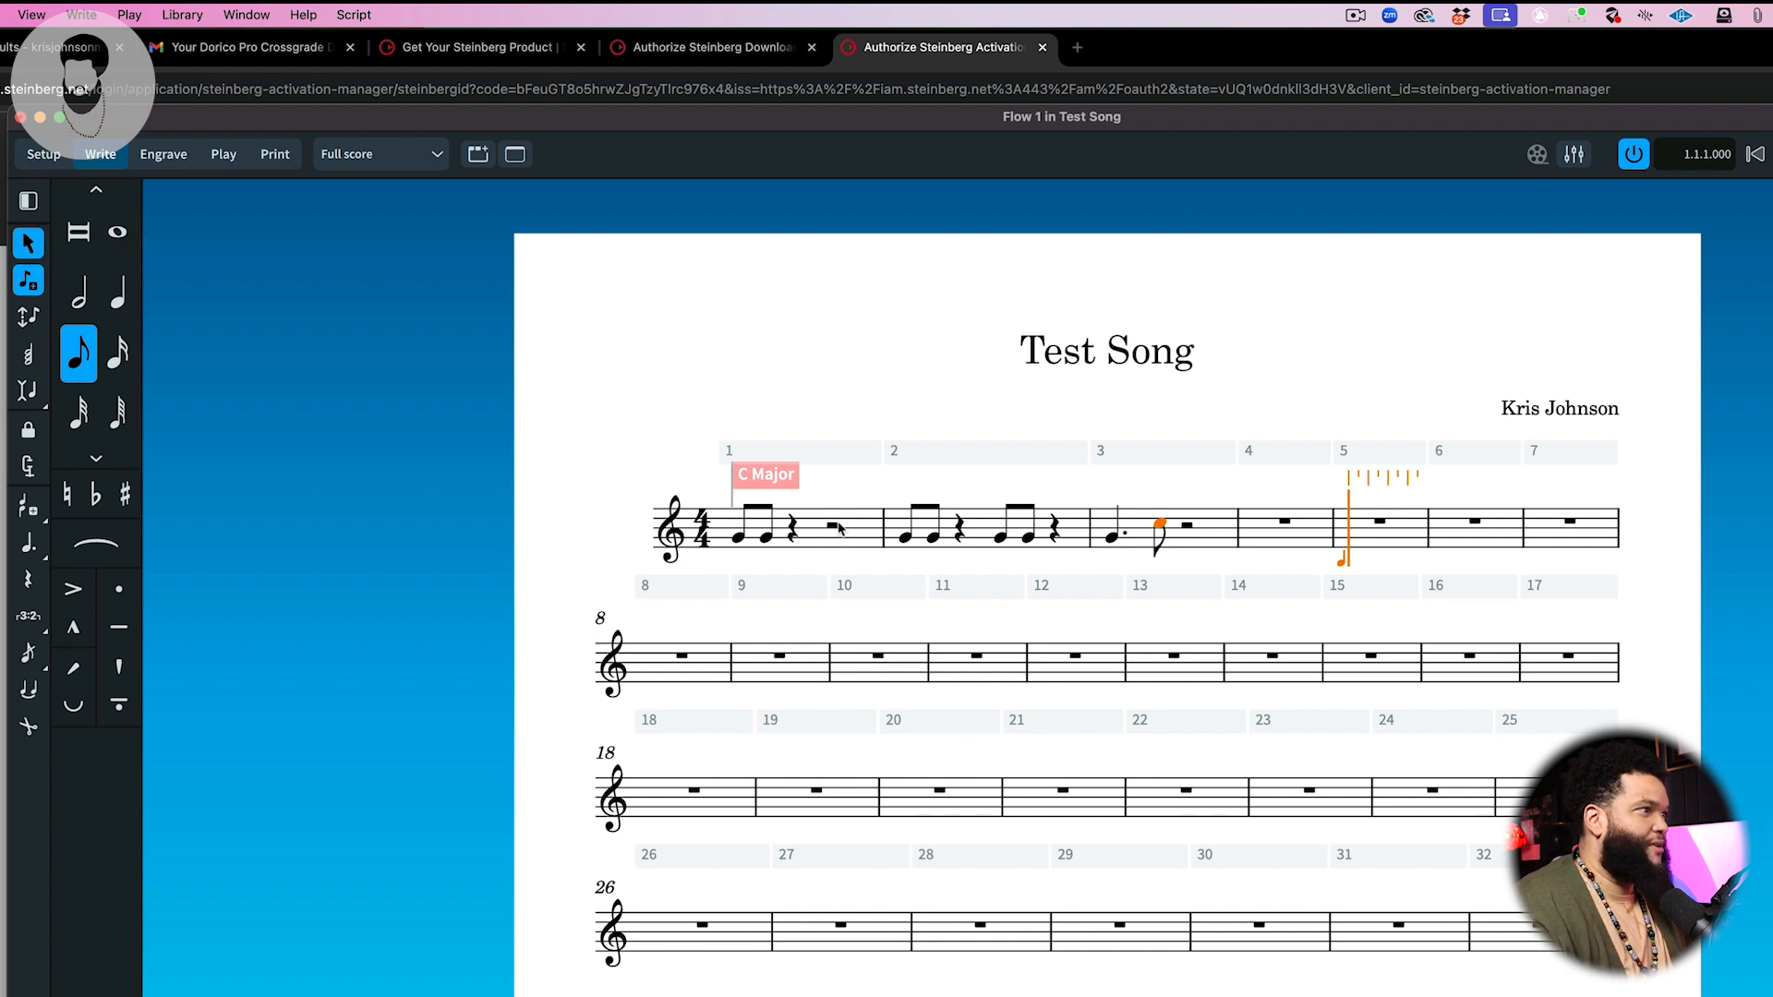
left_click(834, 526)
left_click(734, 534, "shift")
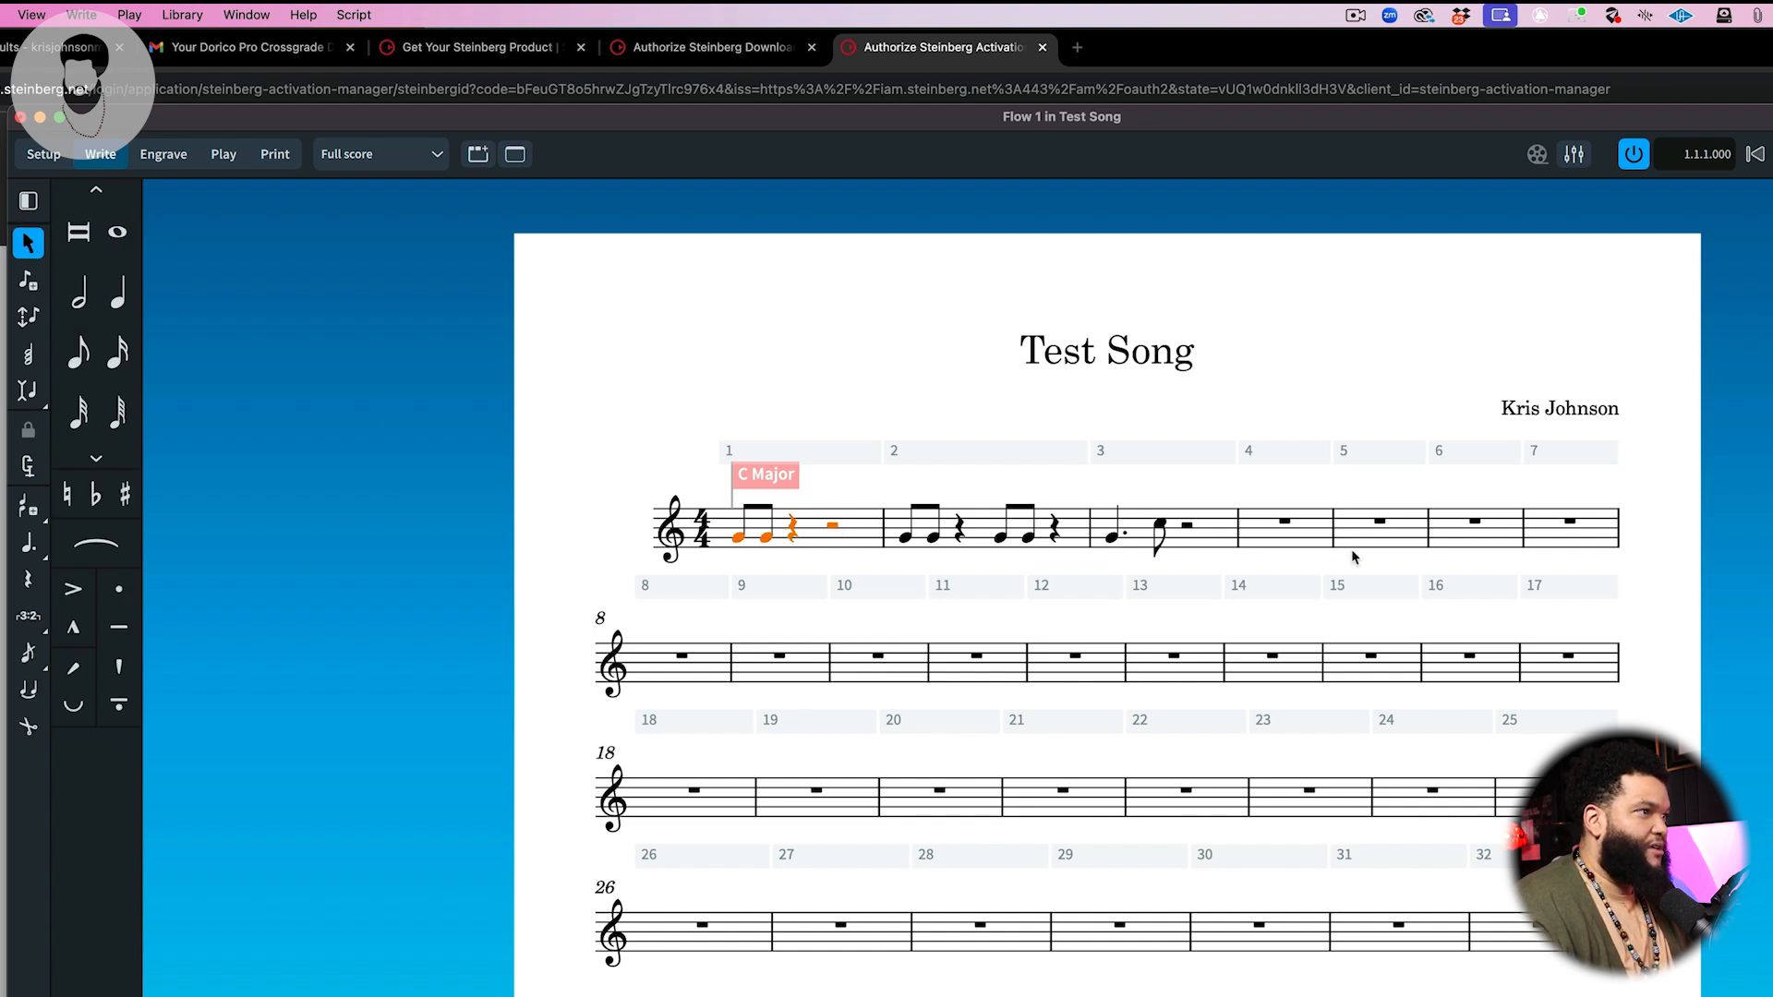
left_click(1229, 534, "shift")
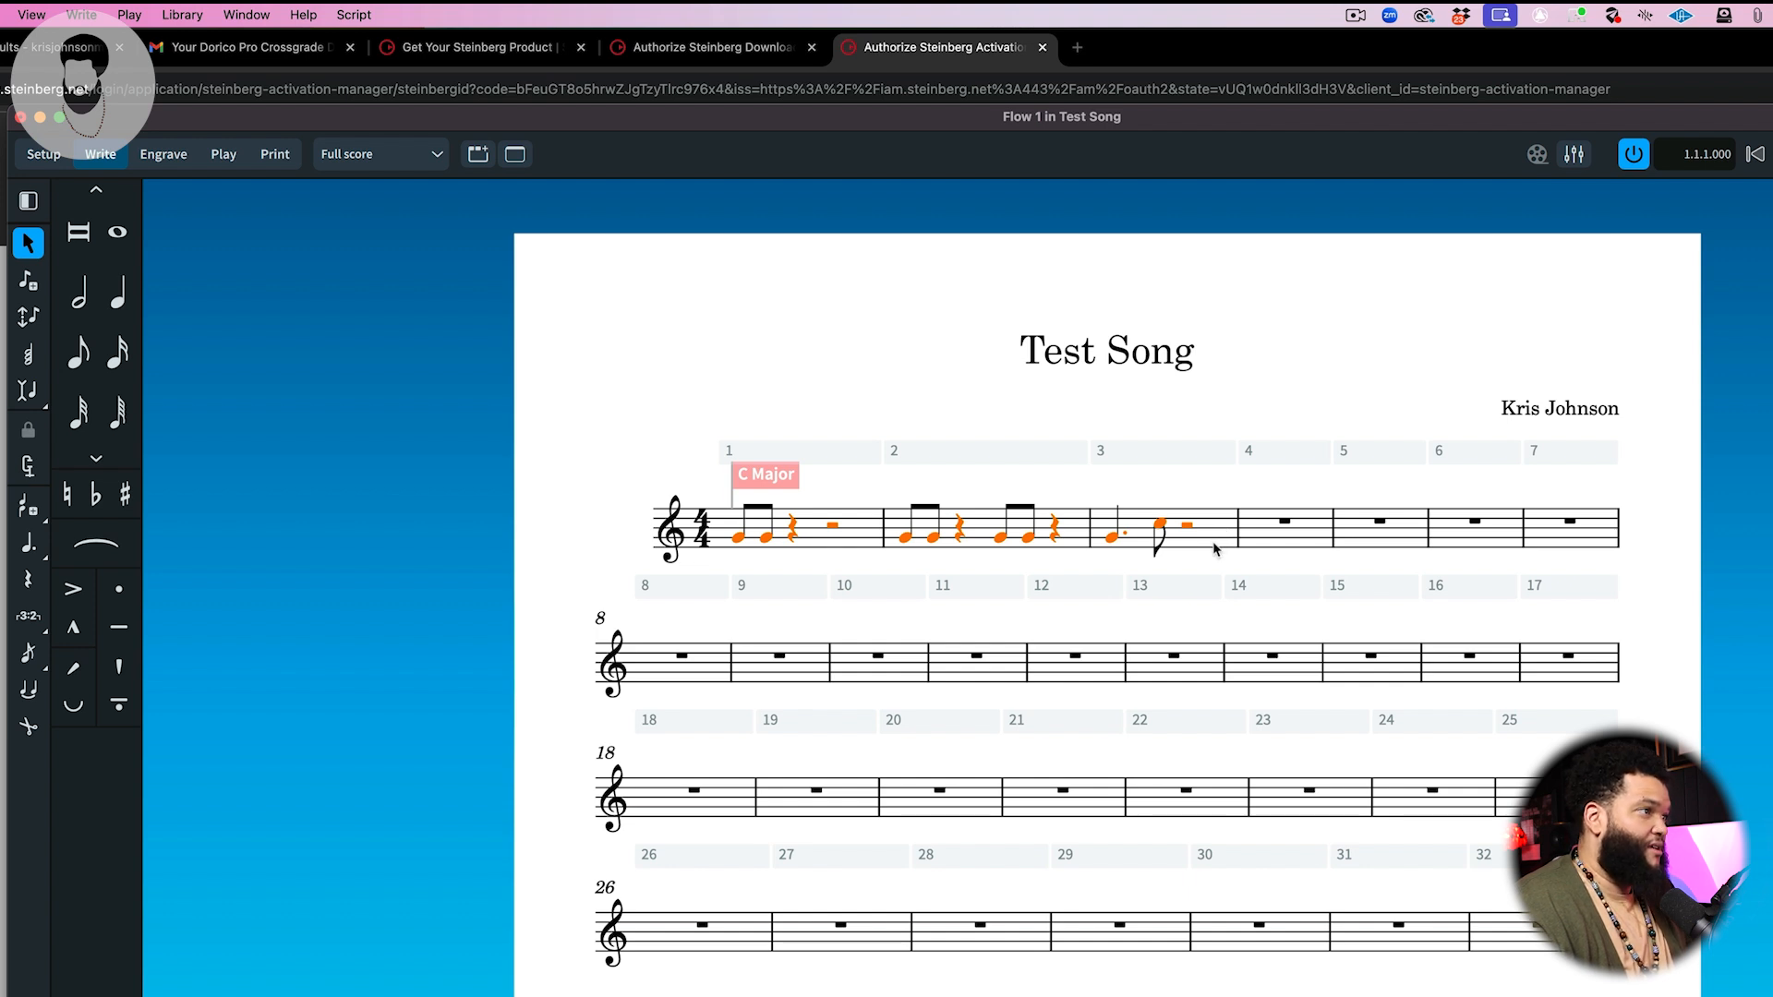
left_click(1357, 528)
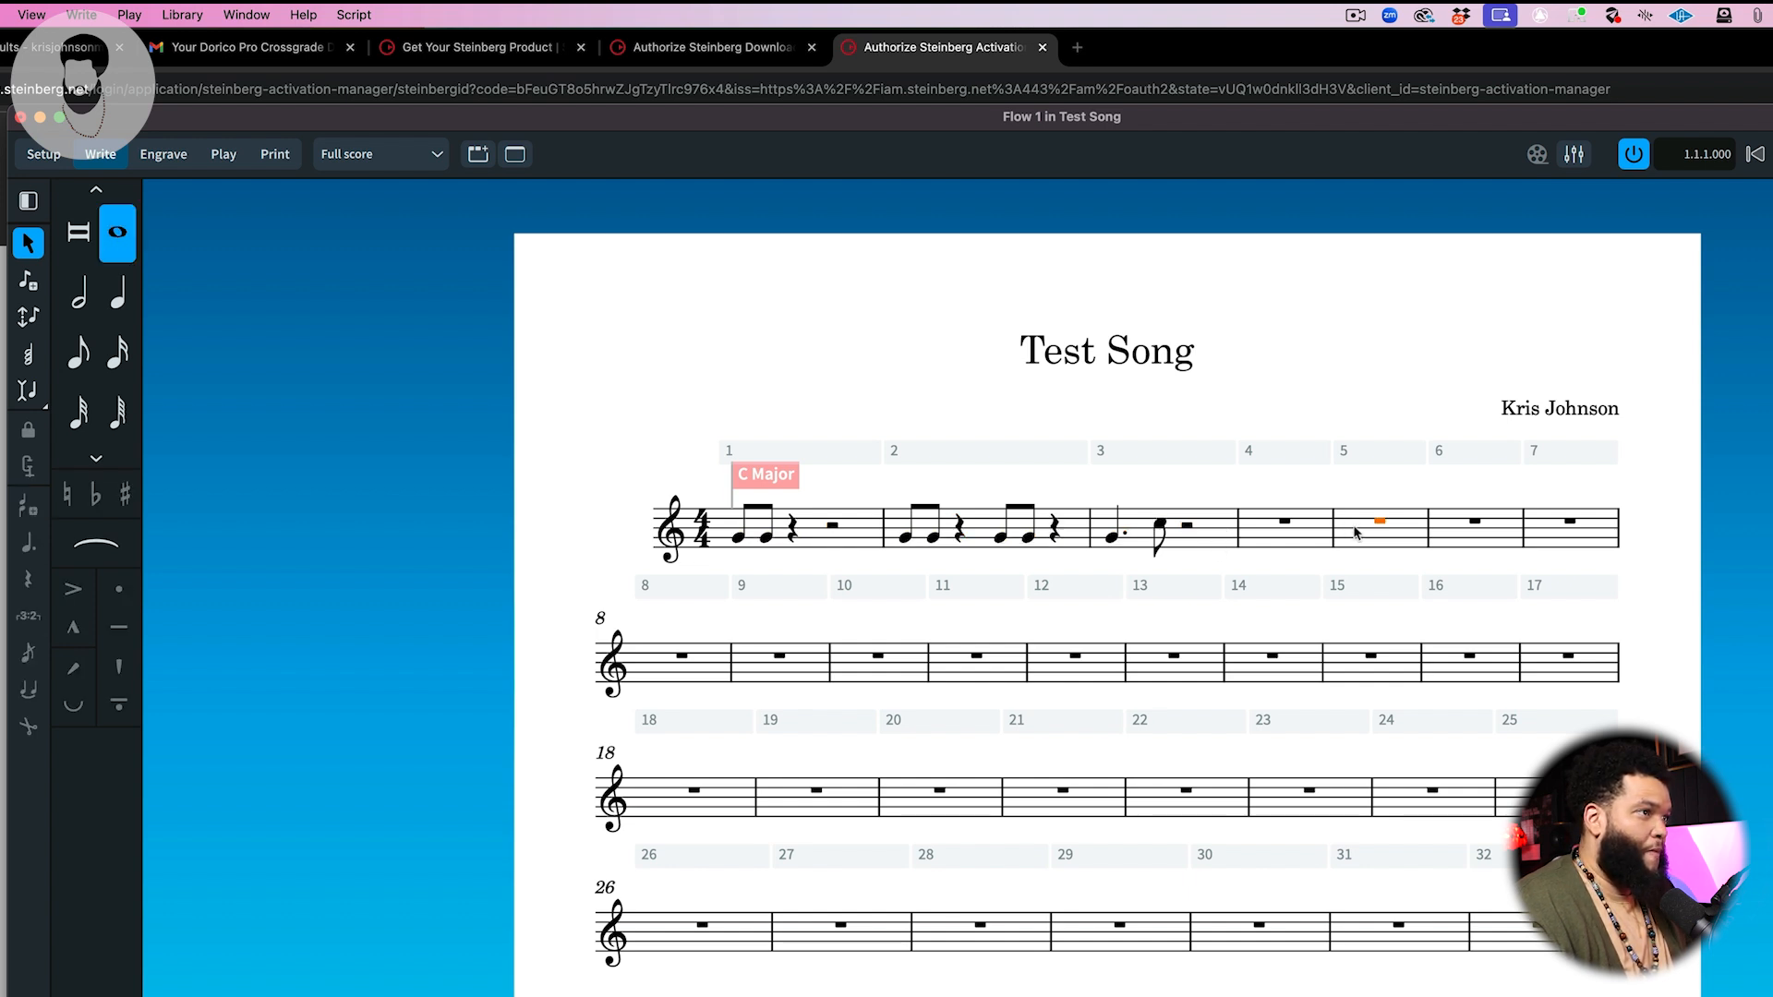
key("super+v")
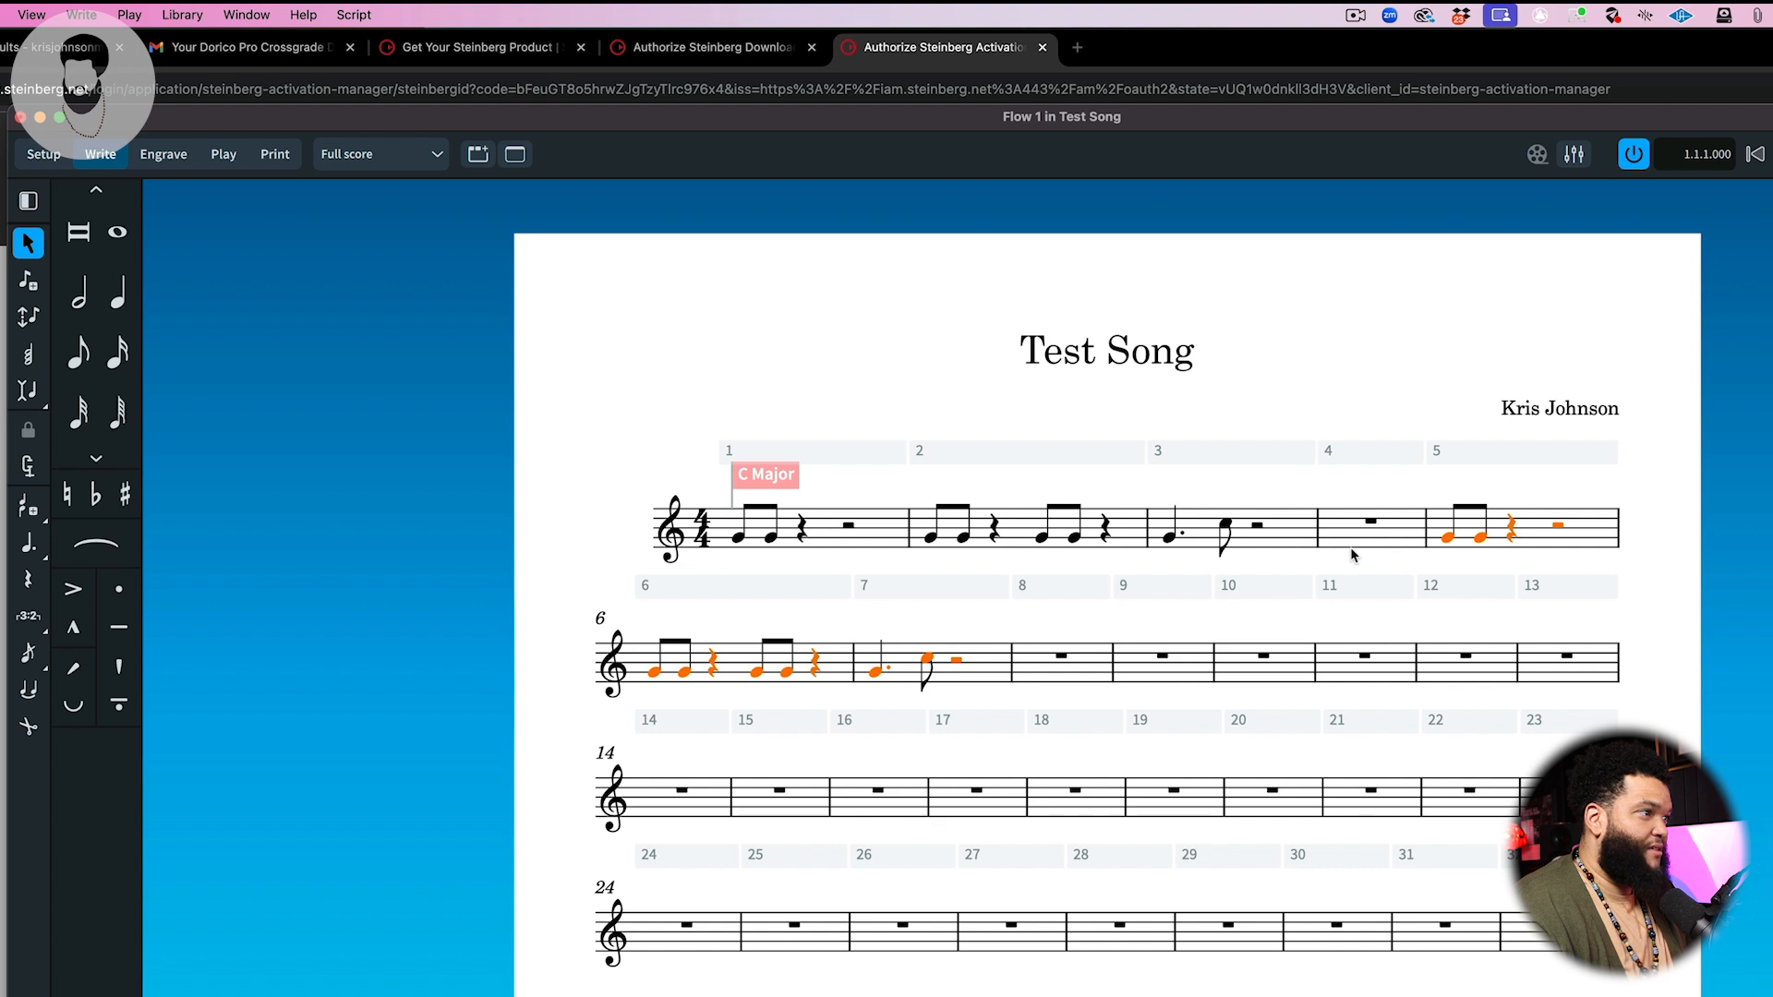
left_click(1143, 669)
key("super+v")
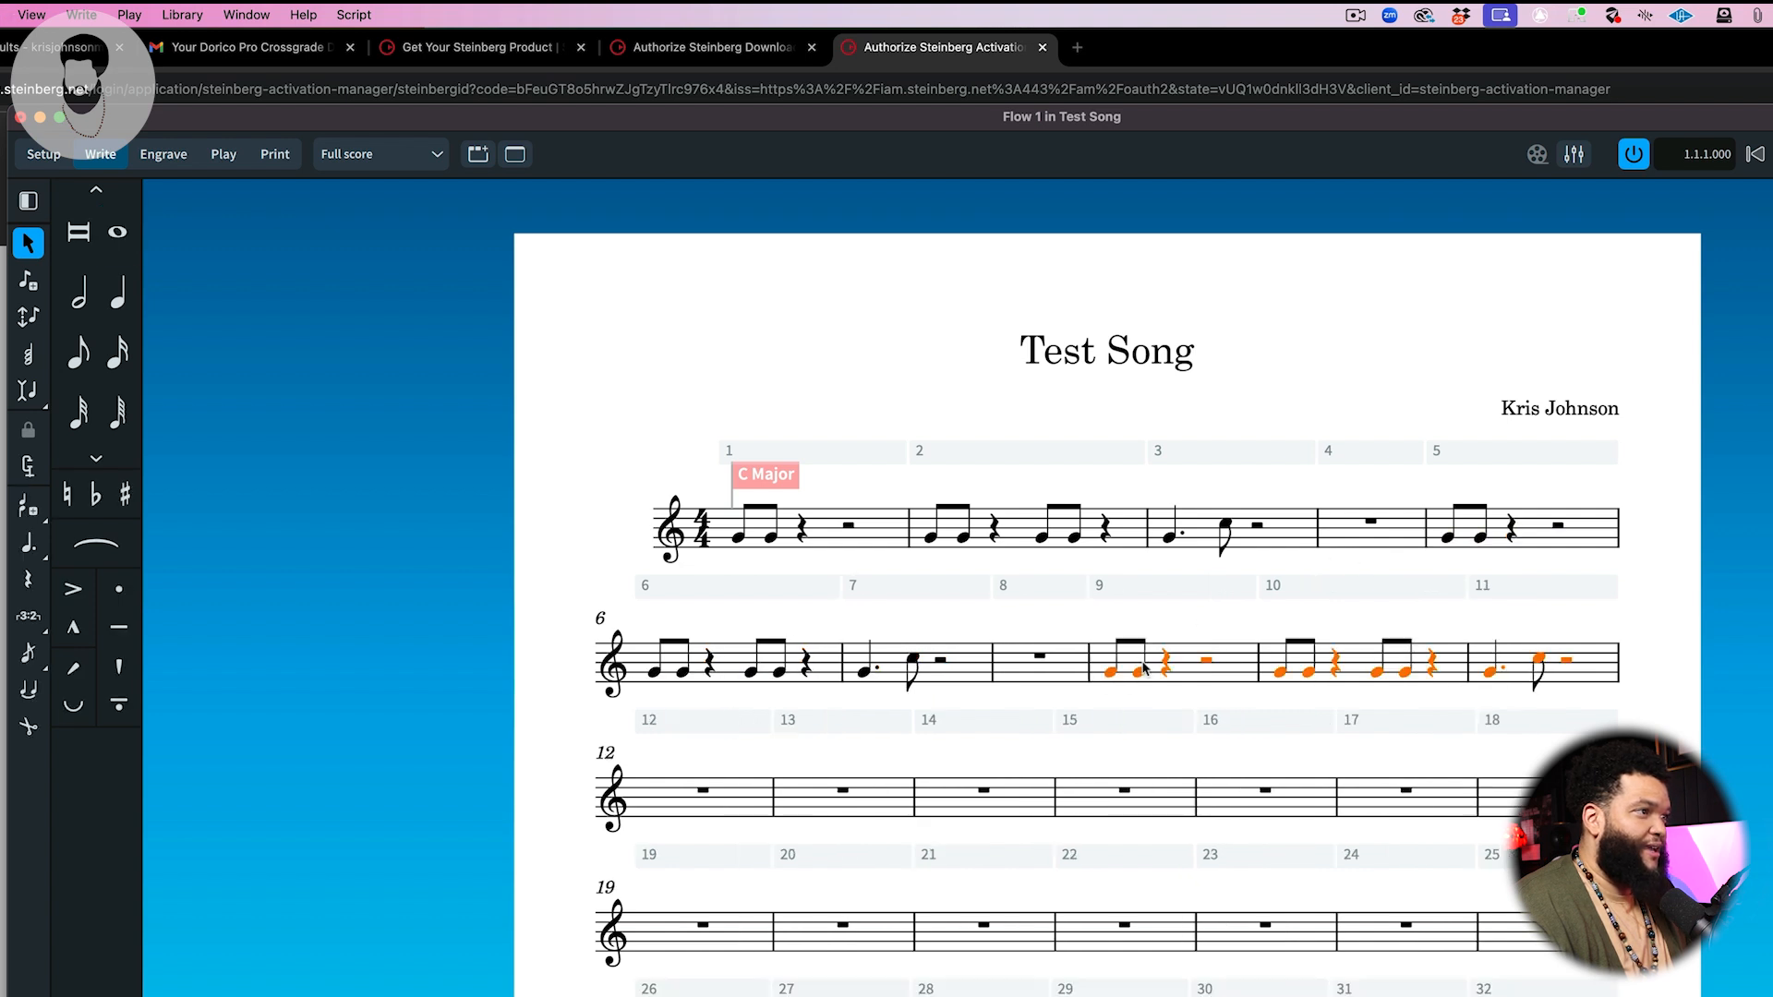
left_click(1086, 721)
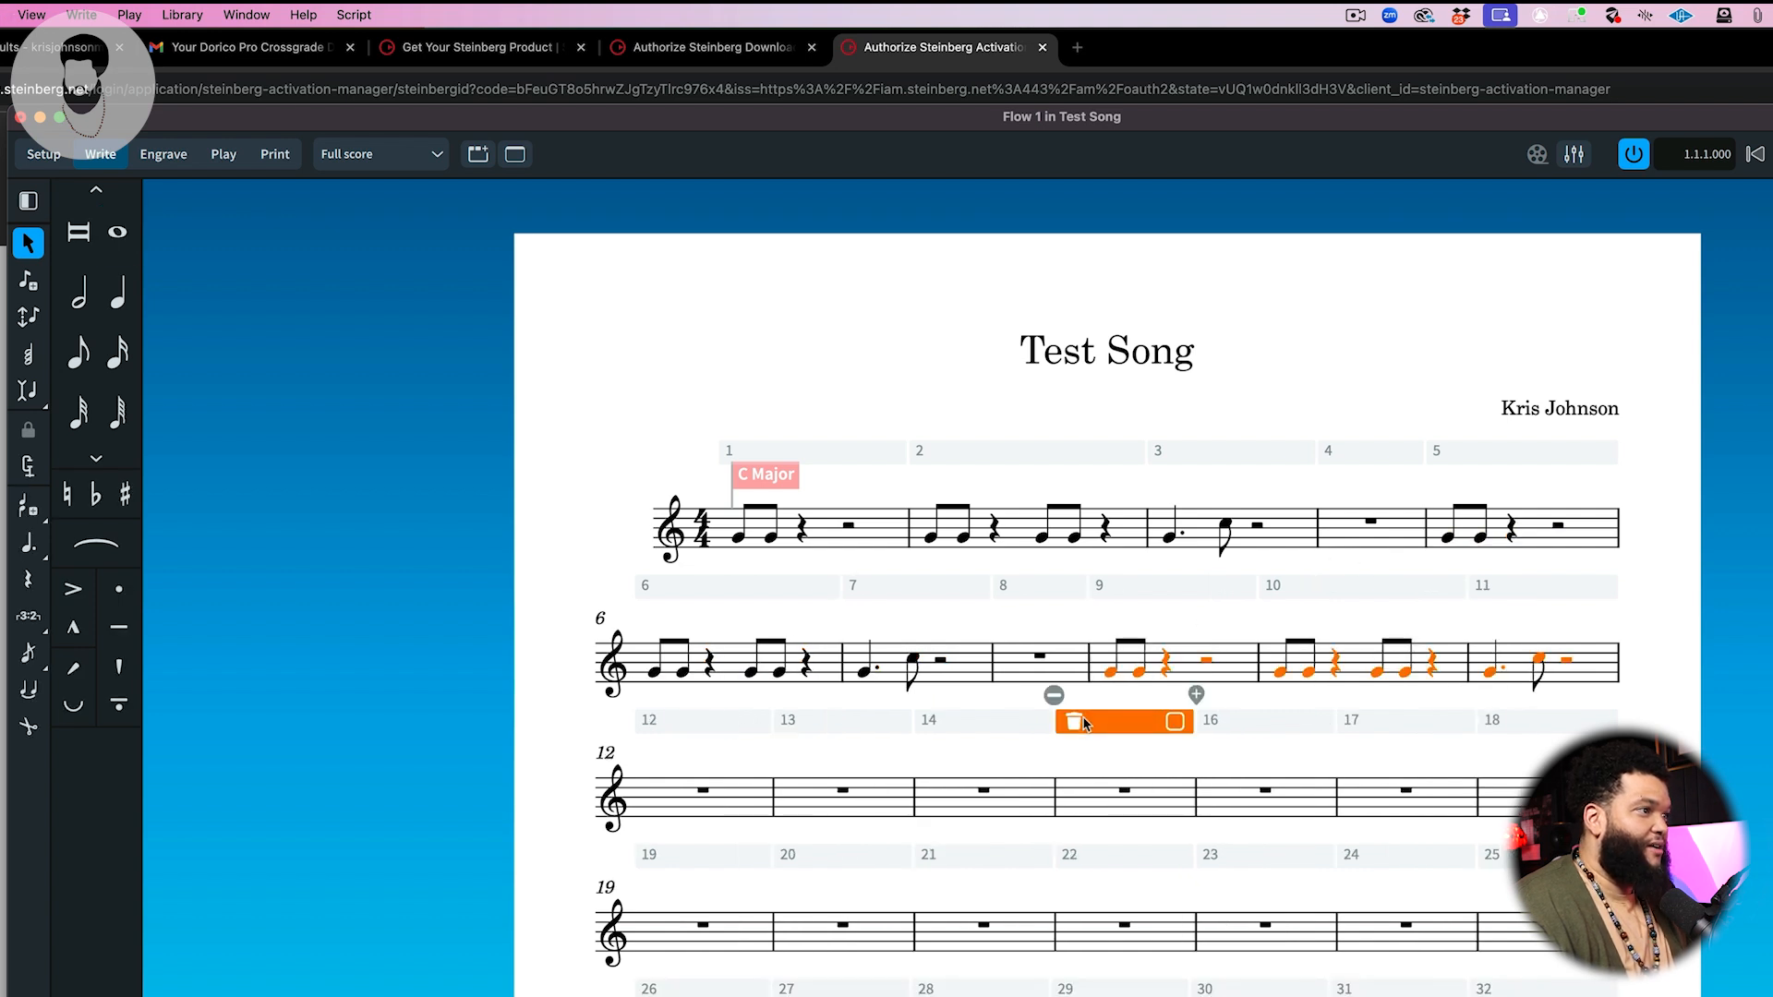
left_click(946, 748)
left_click(749, 799)
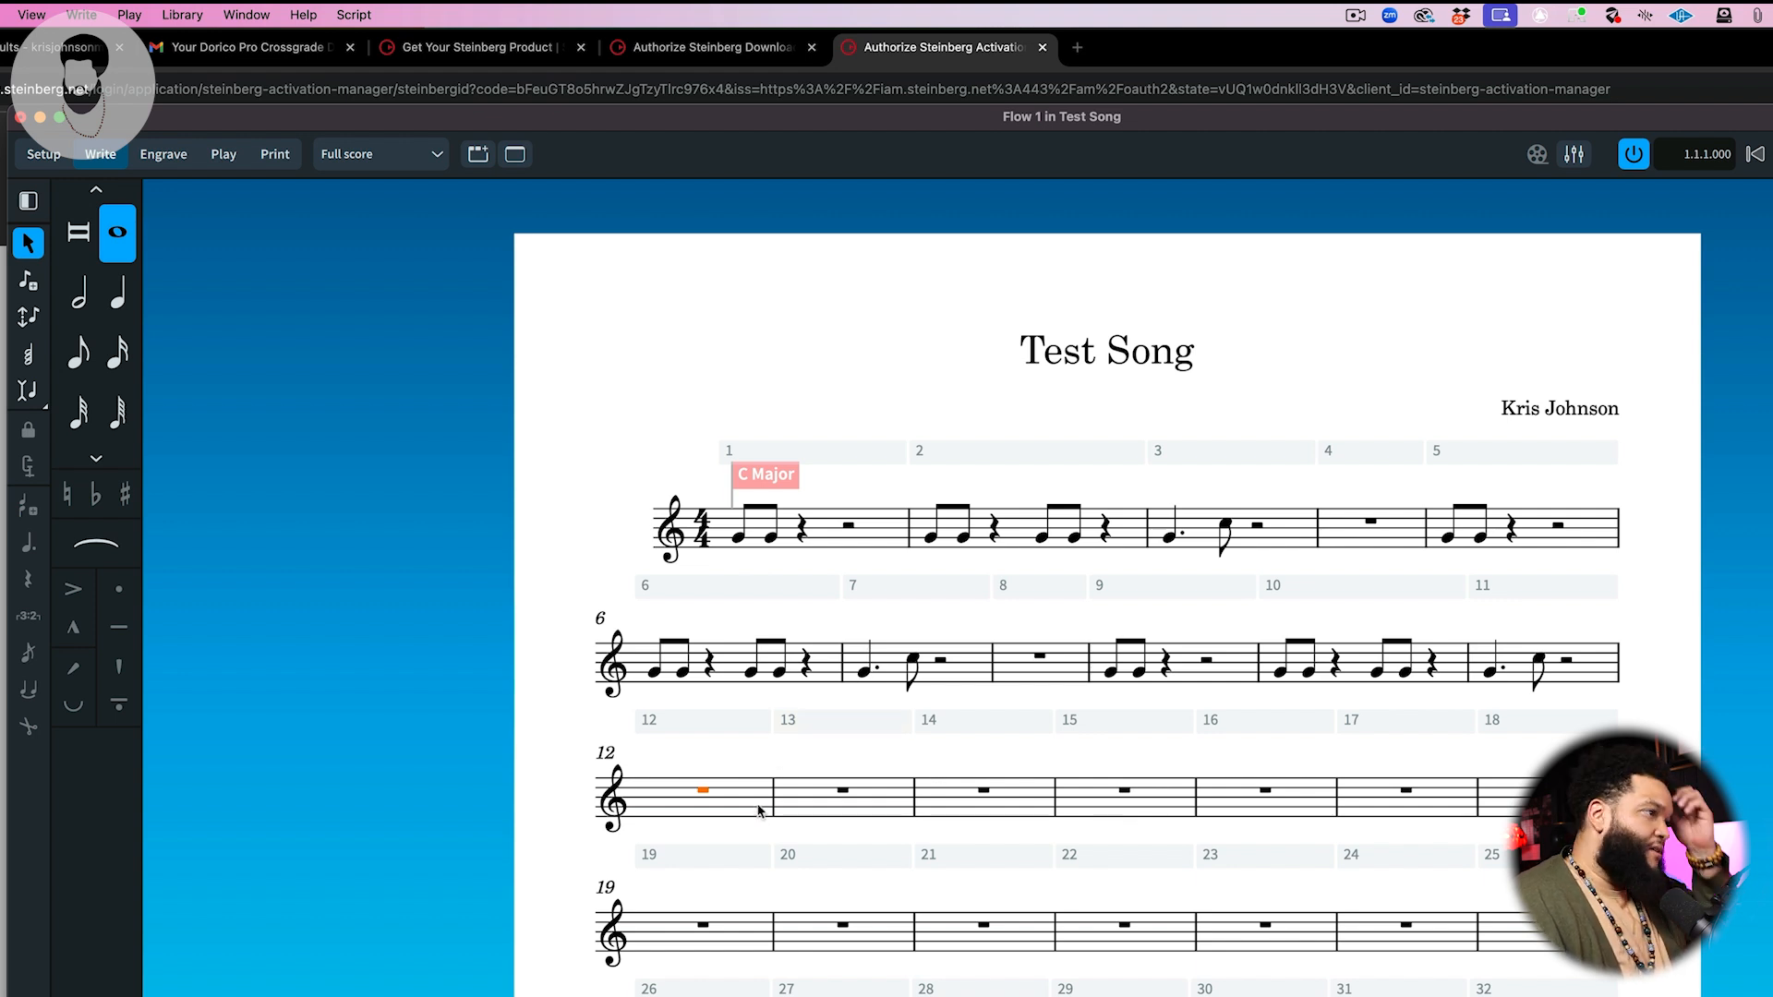
left_click(27, 202)
left_click(27, 202)
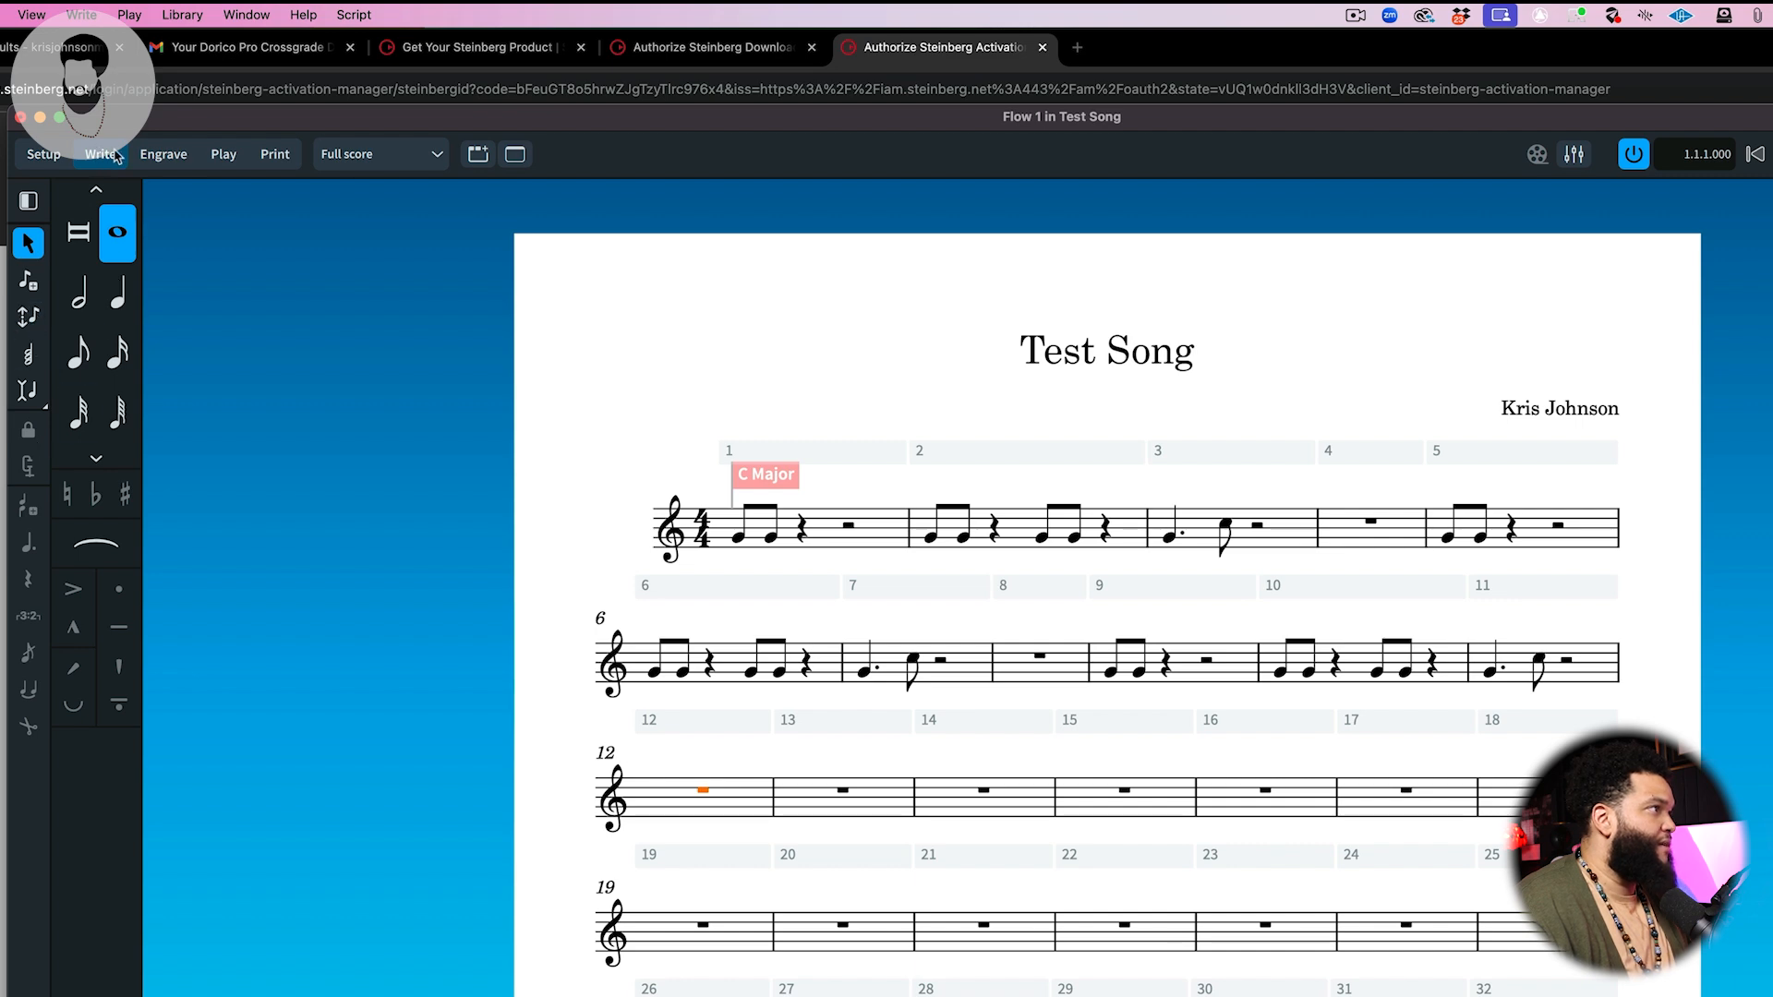
Step: Switch to Engrave mode and page through the guided tour of its panels
left_click(145, 155)
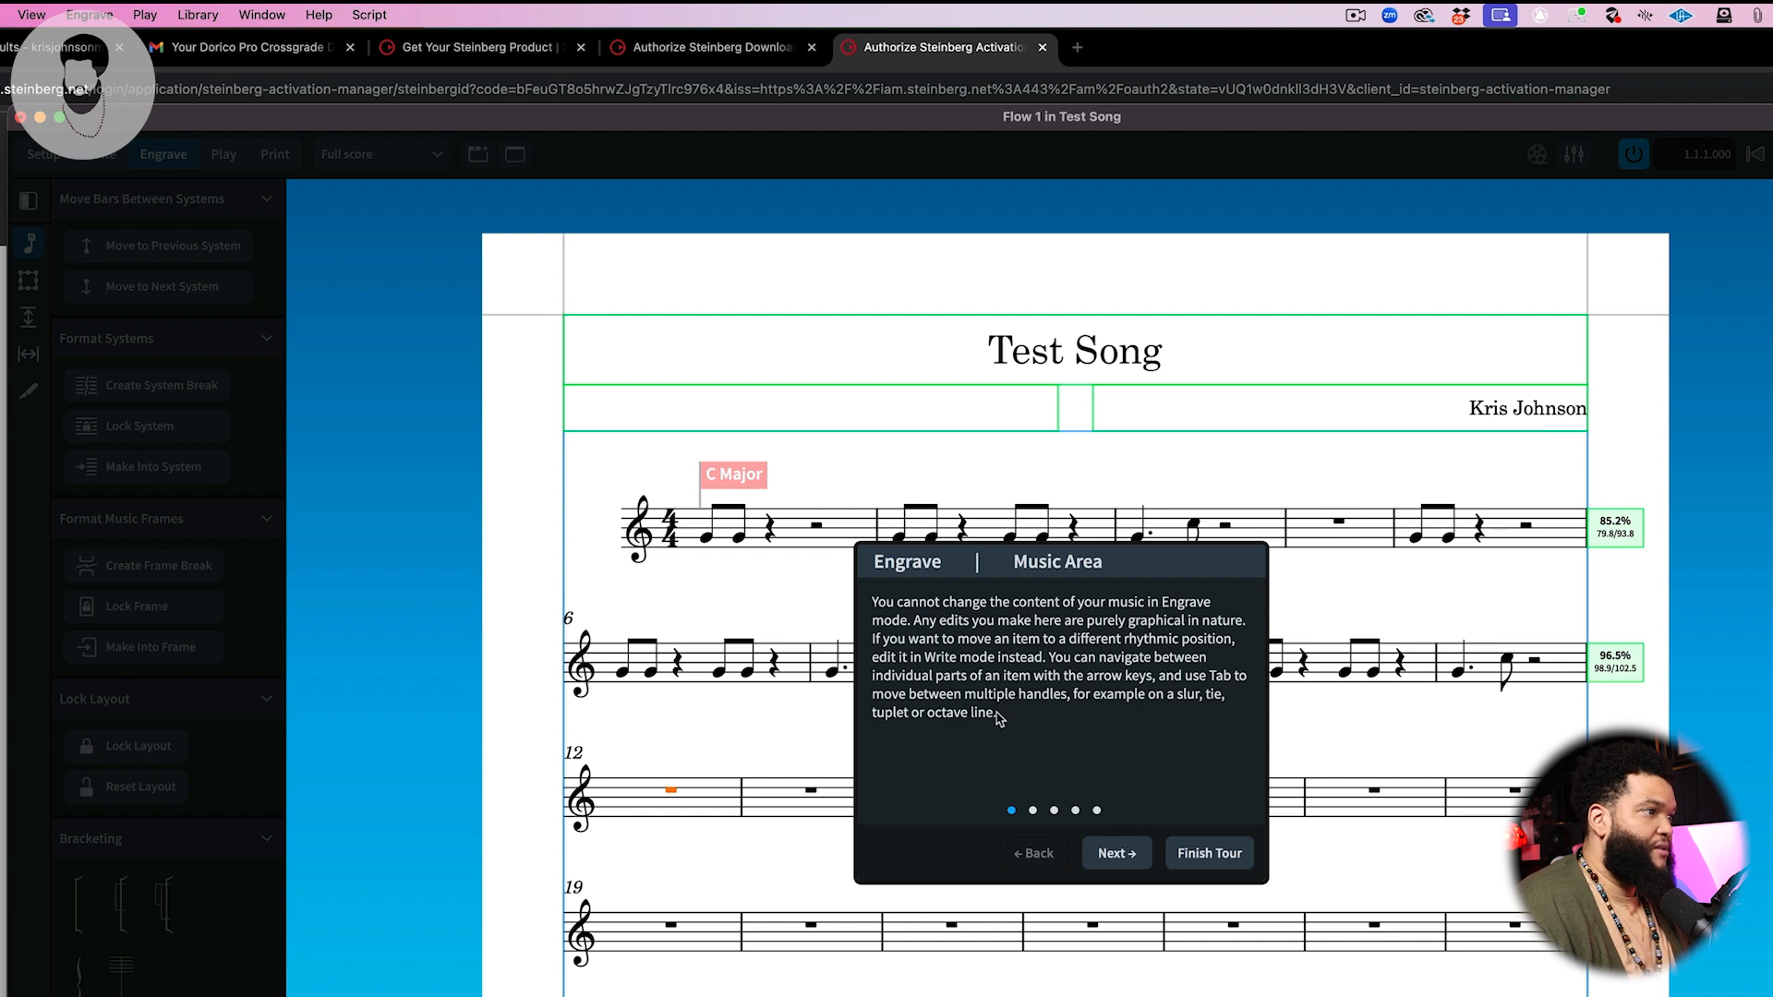
left_click(1136, 859)
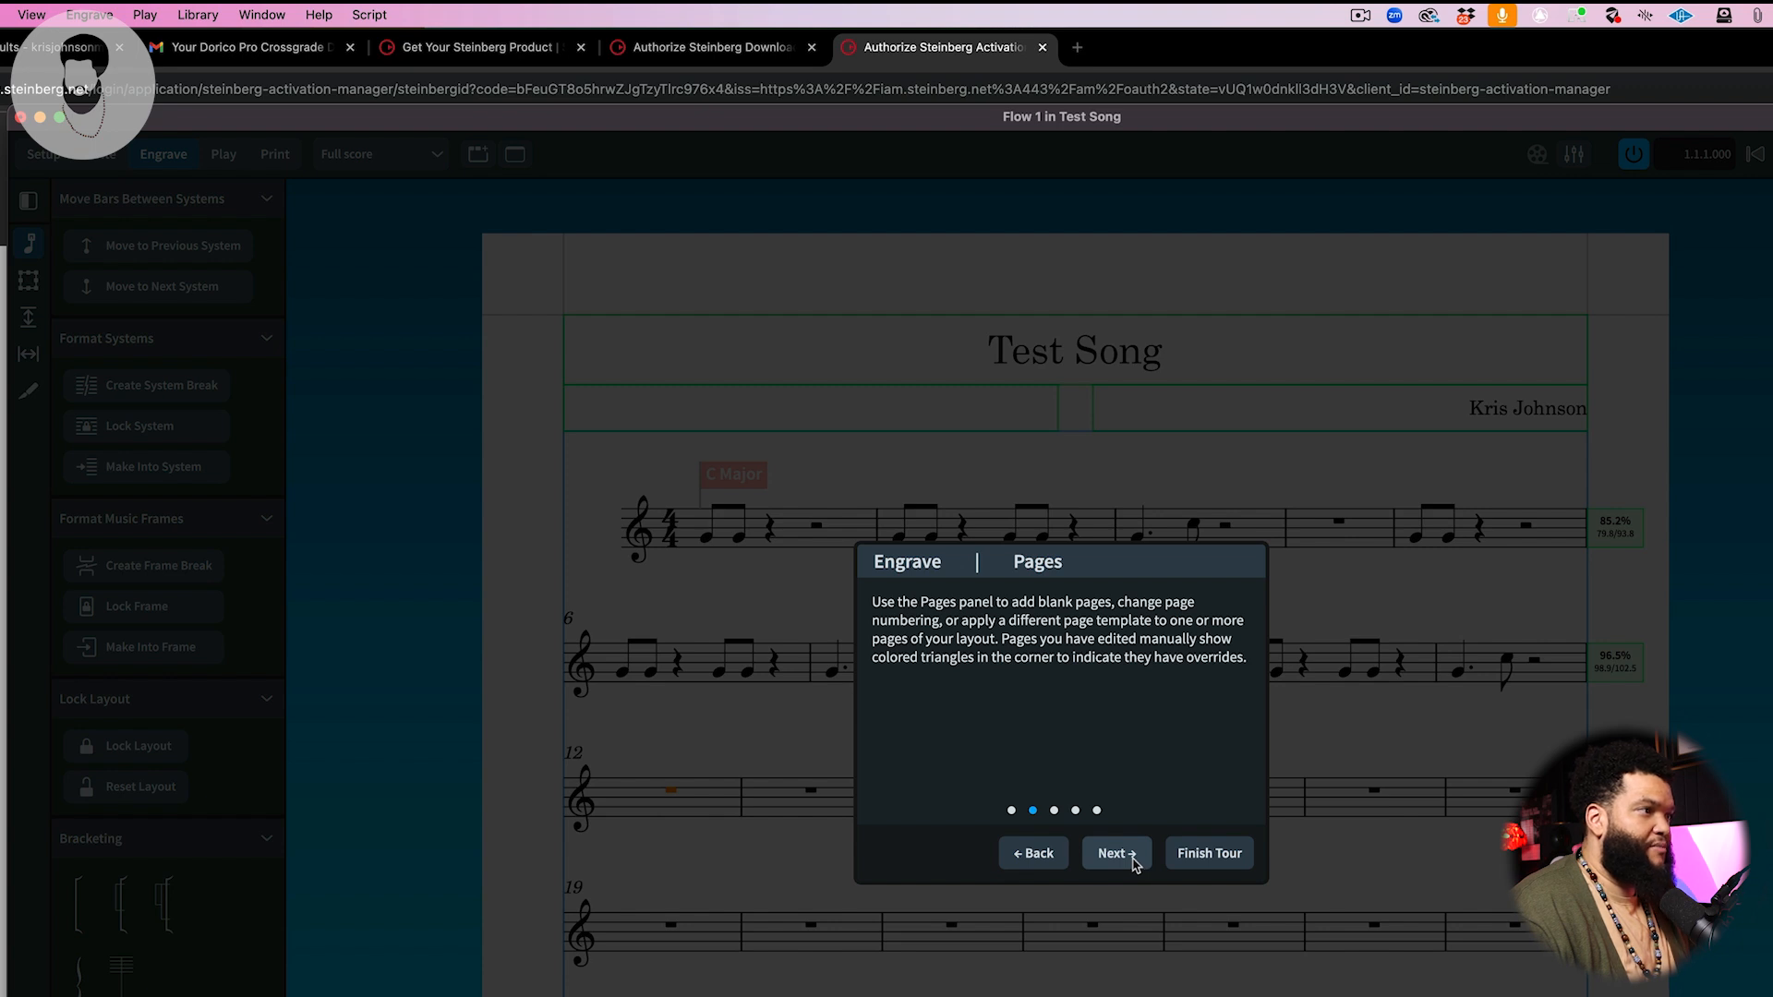
left_click(1116, 853)
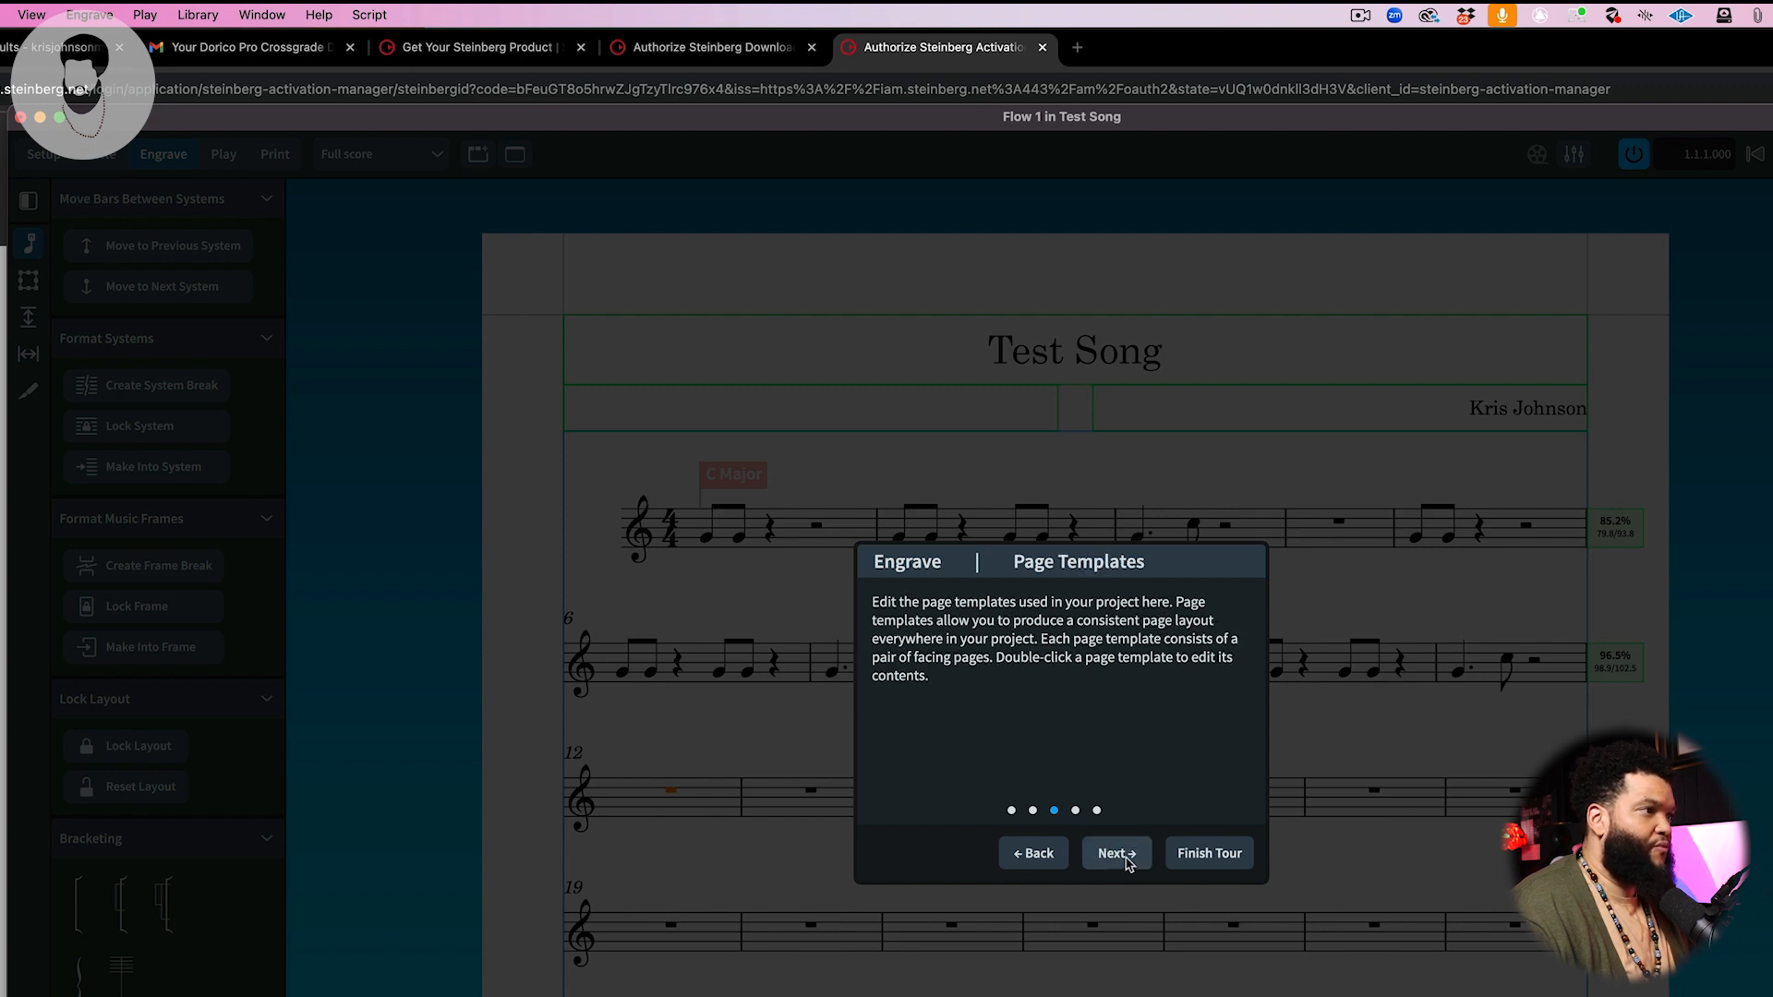
left_click(1116, 853)
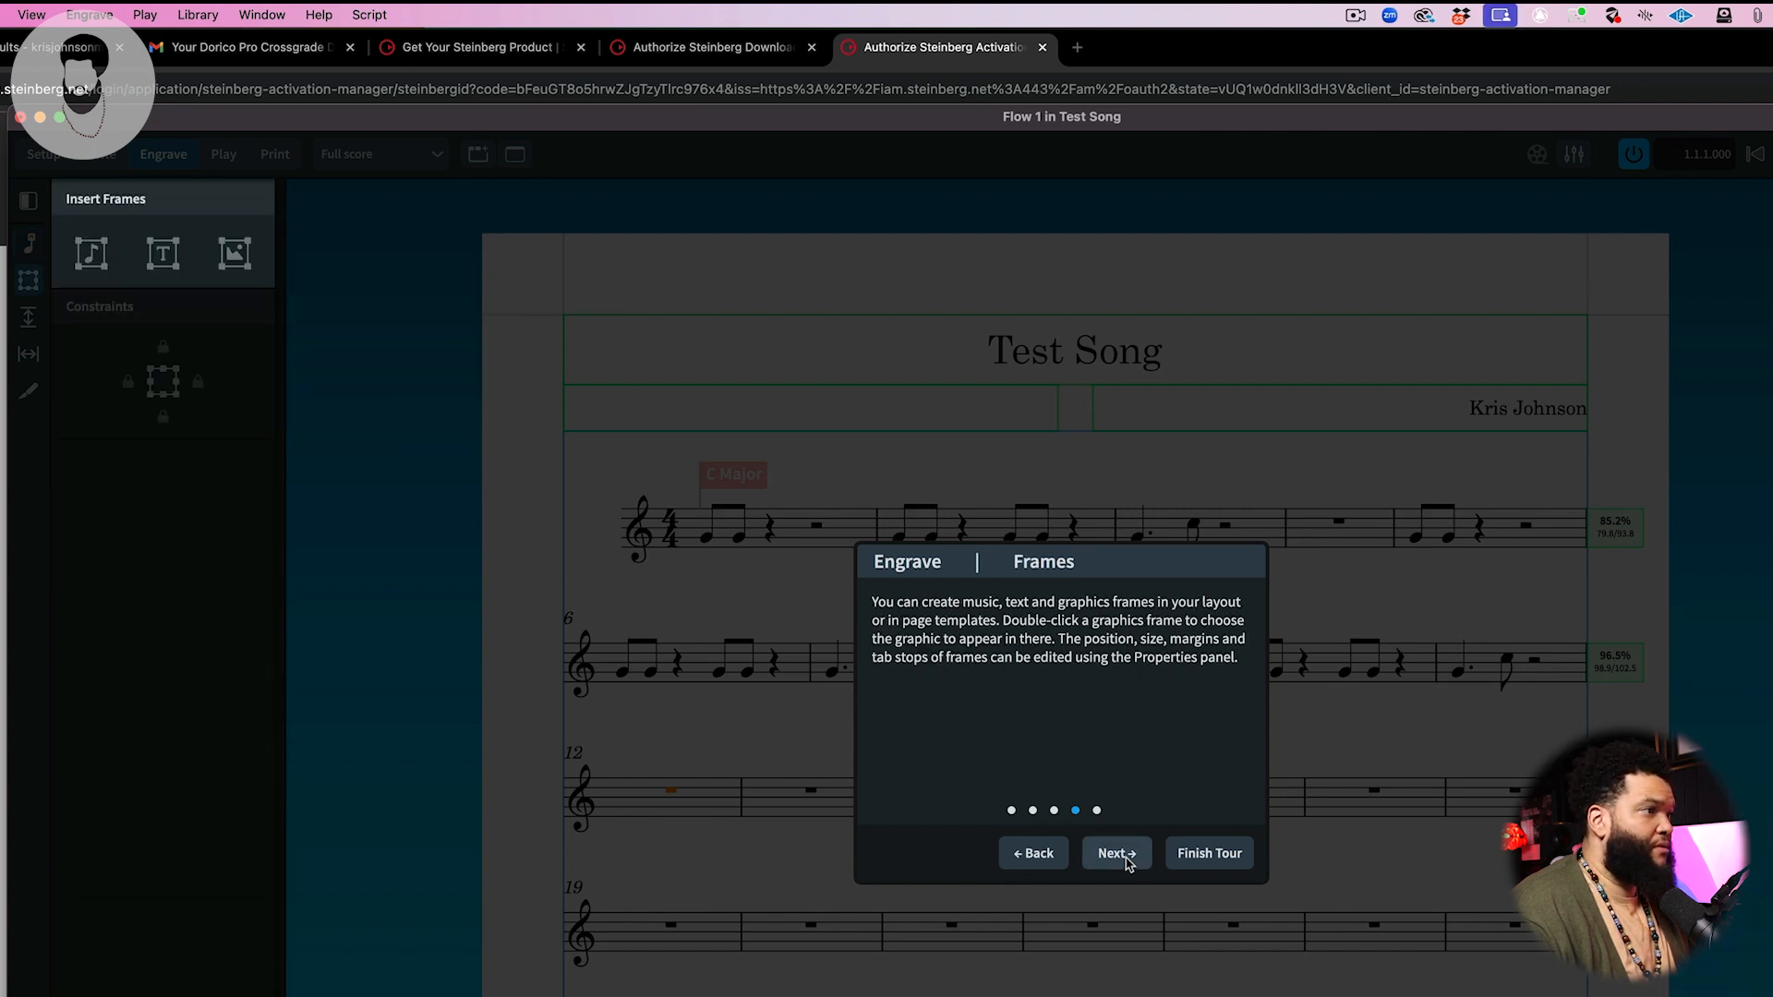
left_click(1126, 860)
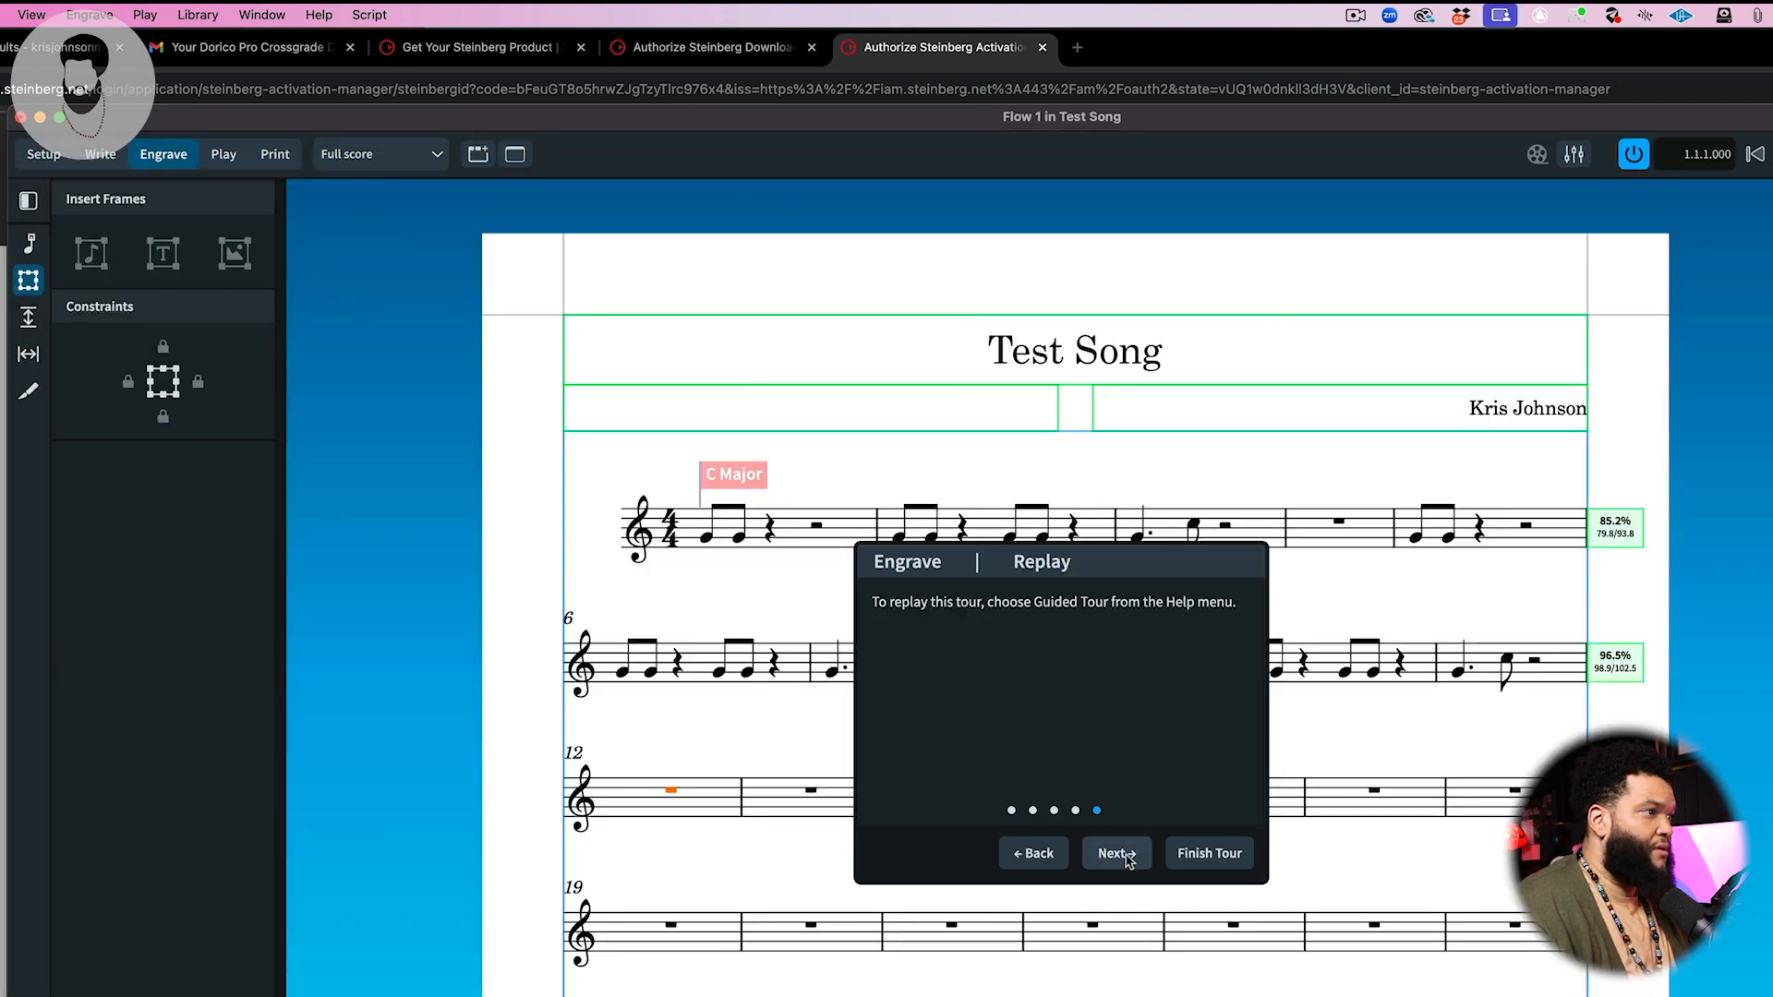
Step: Finish the guided tour and explore item selection plus the staff spacing and note spacing tools in Engrave mode
left_click(1182, 854)
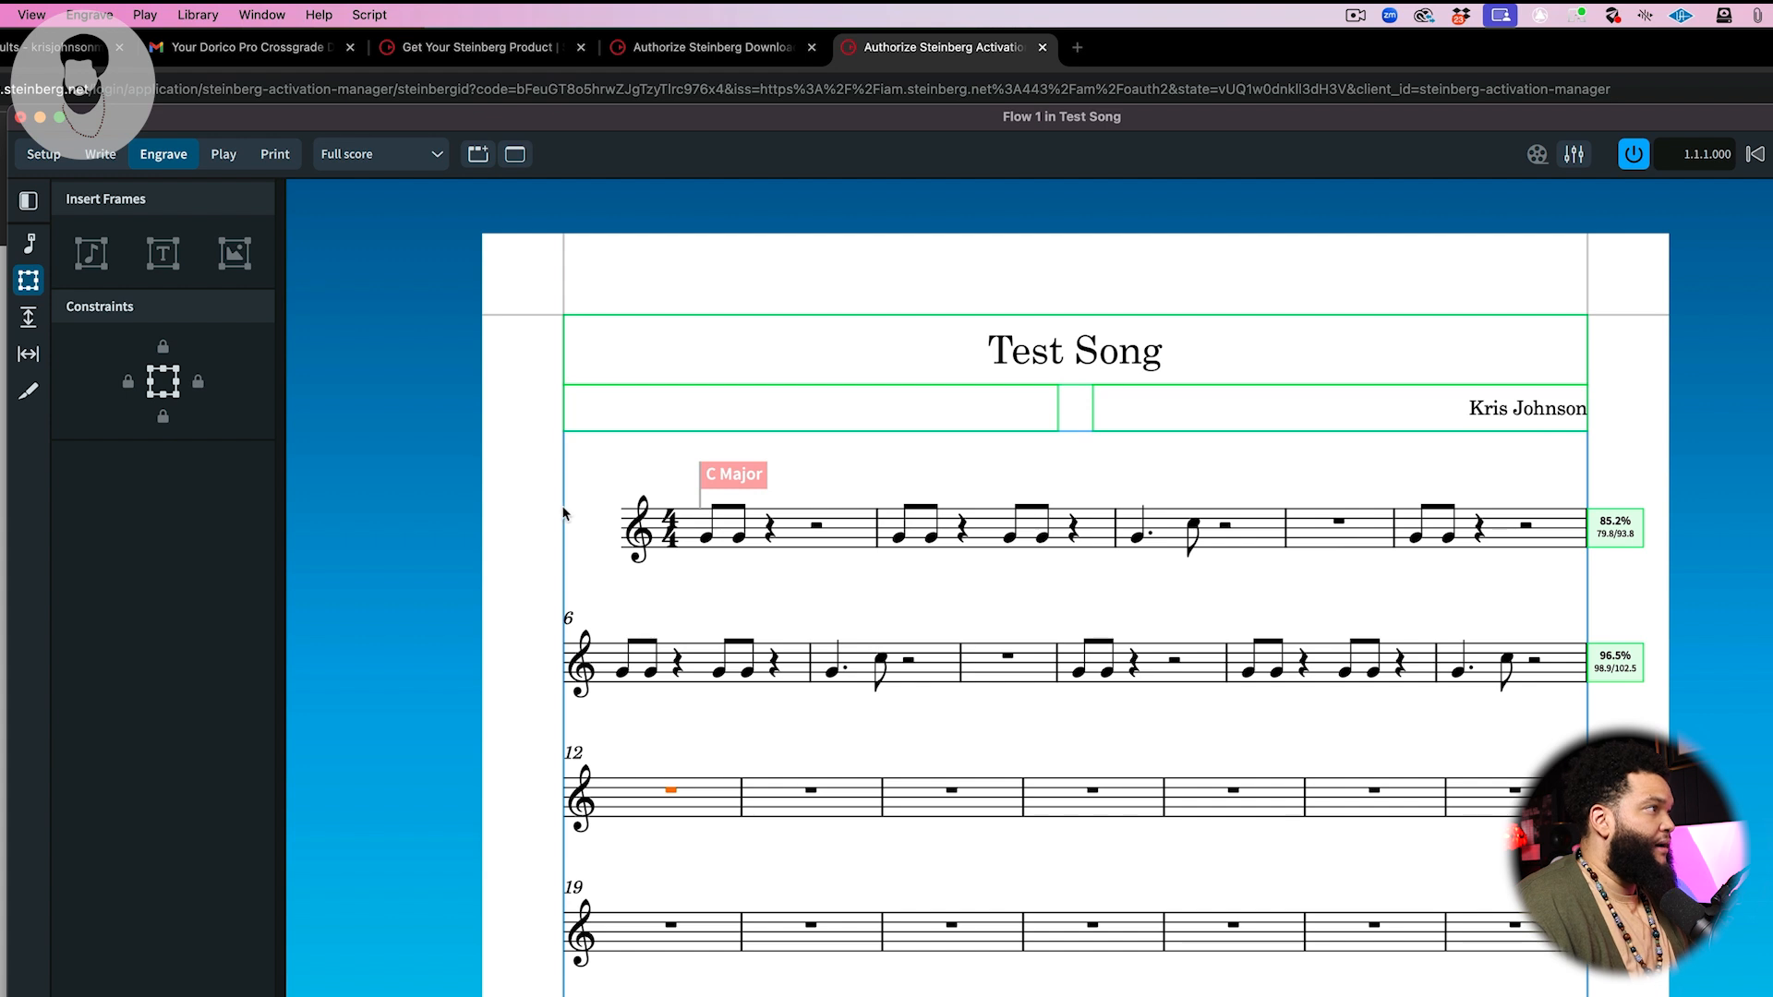
left_click(770, 530)
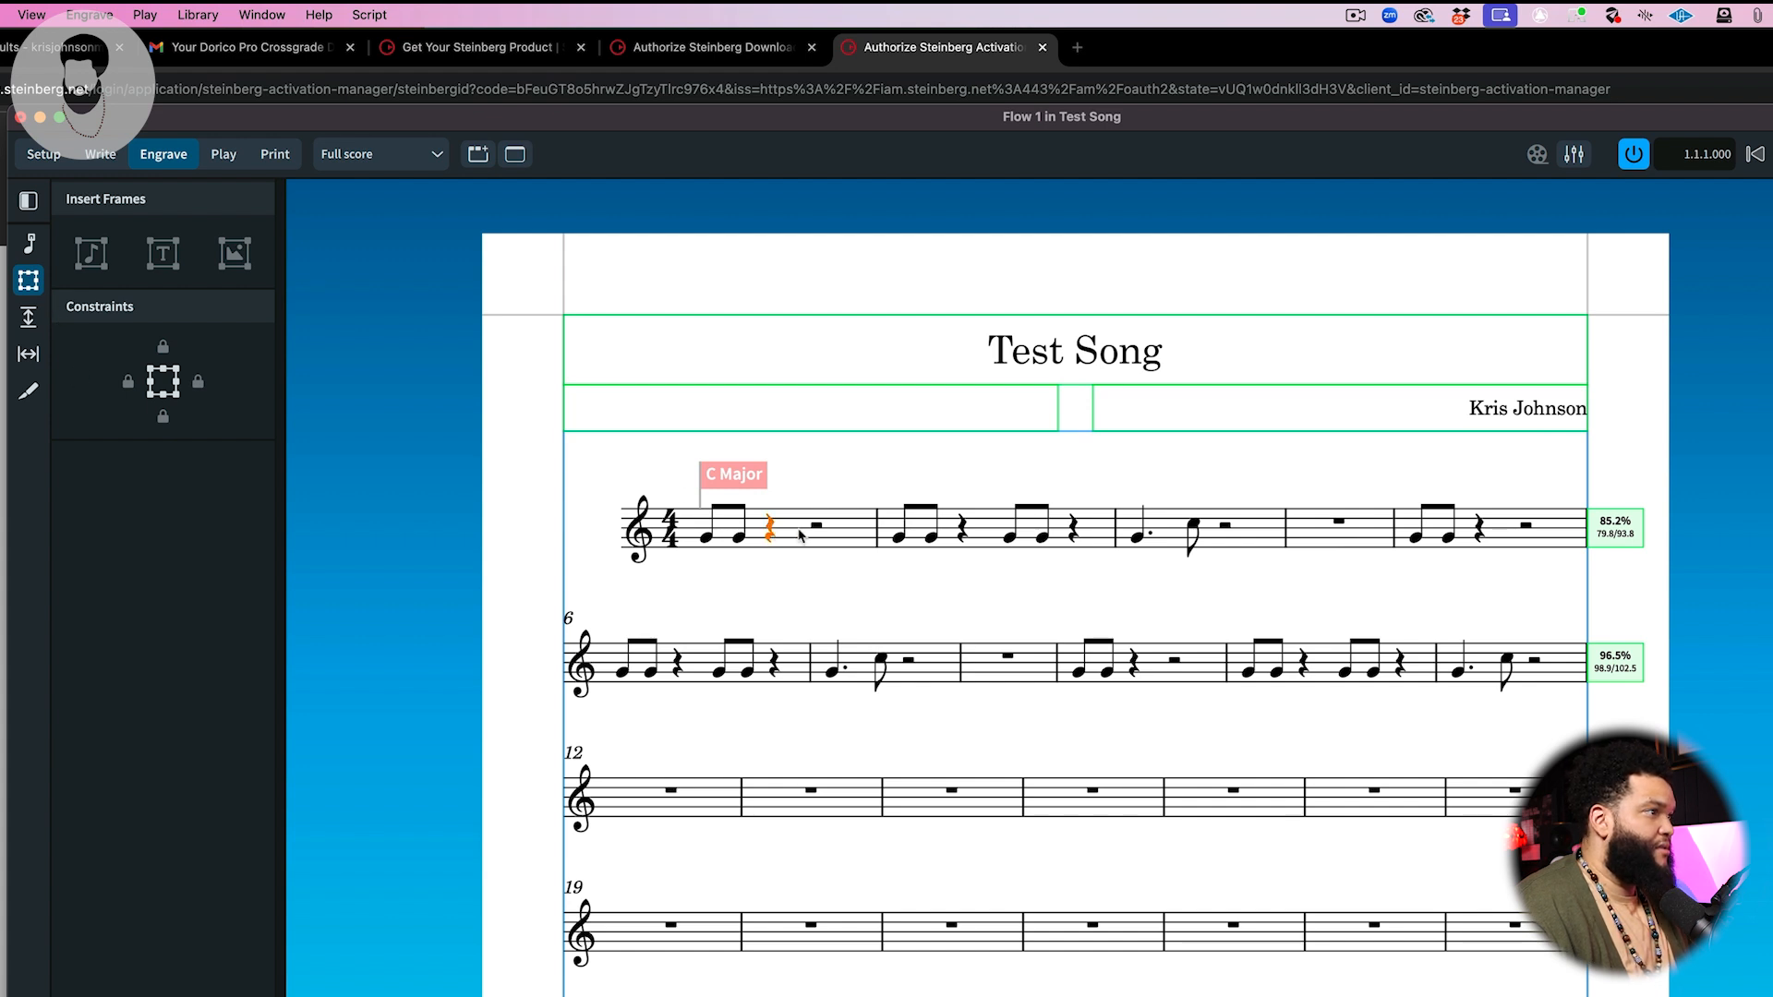
left_click(677, 535)
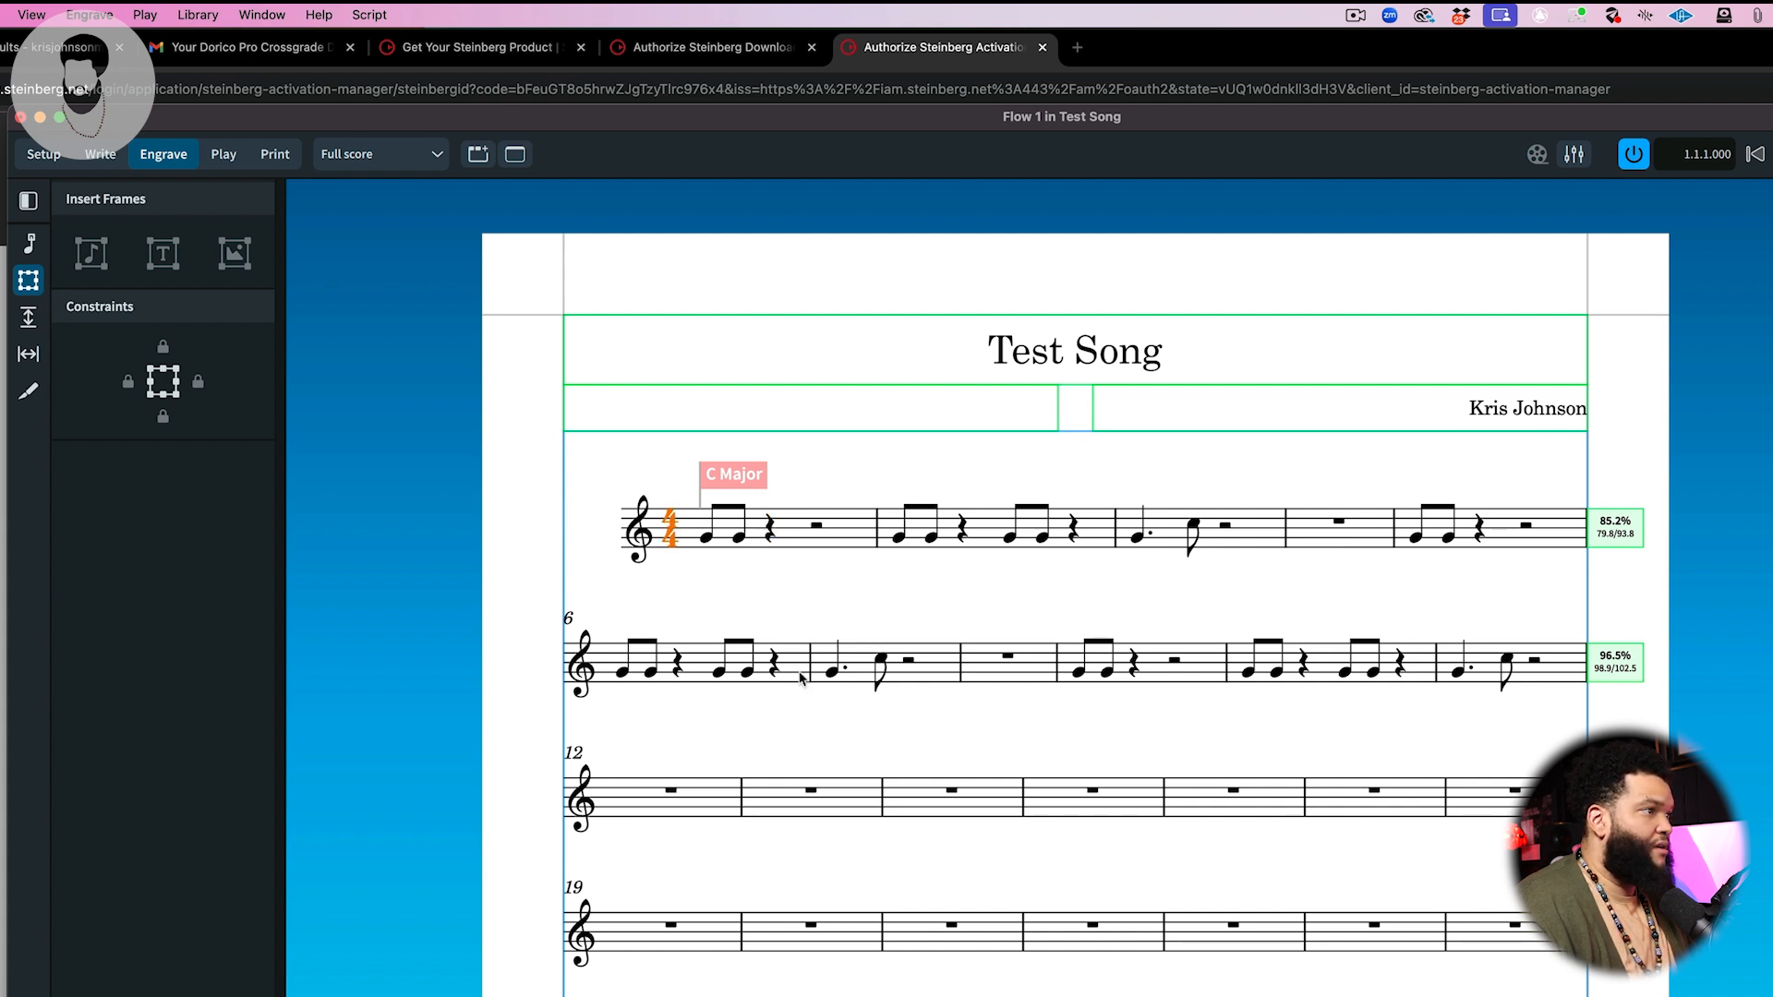
left_click(1415, 538)
left_click(1417, 538)
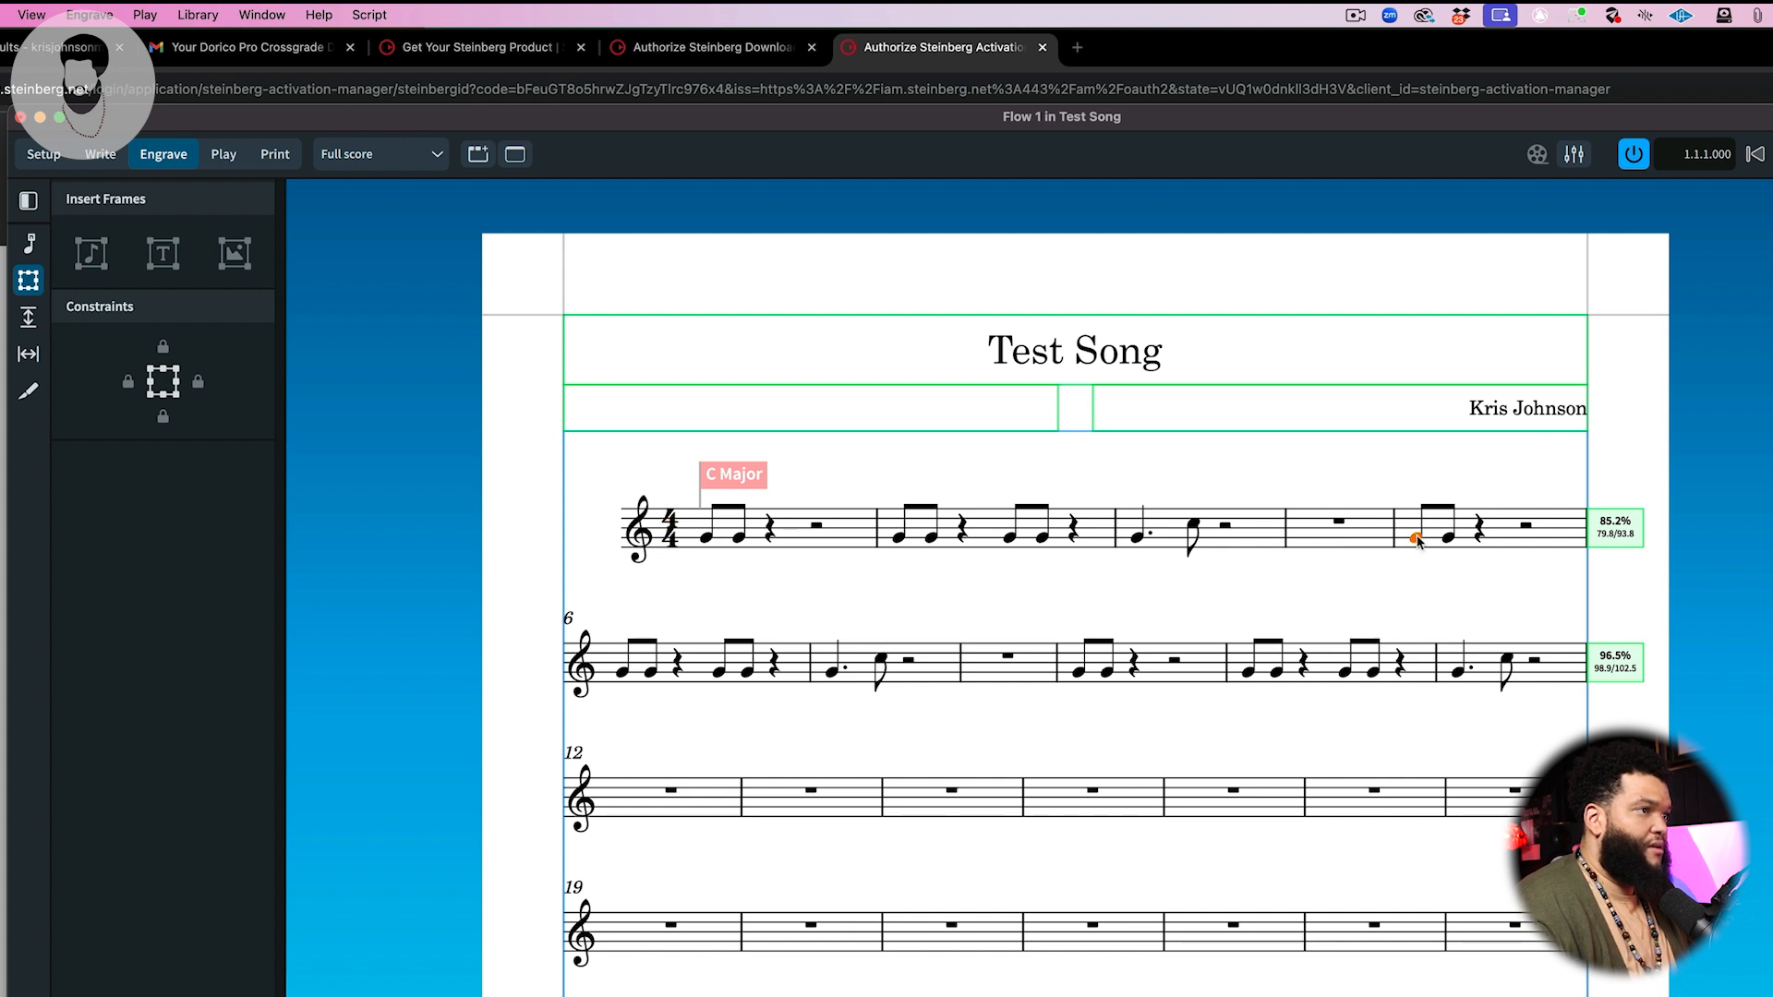
left_click(28, 318)
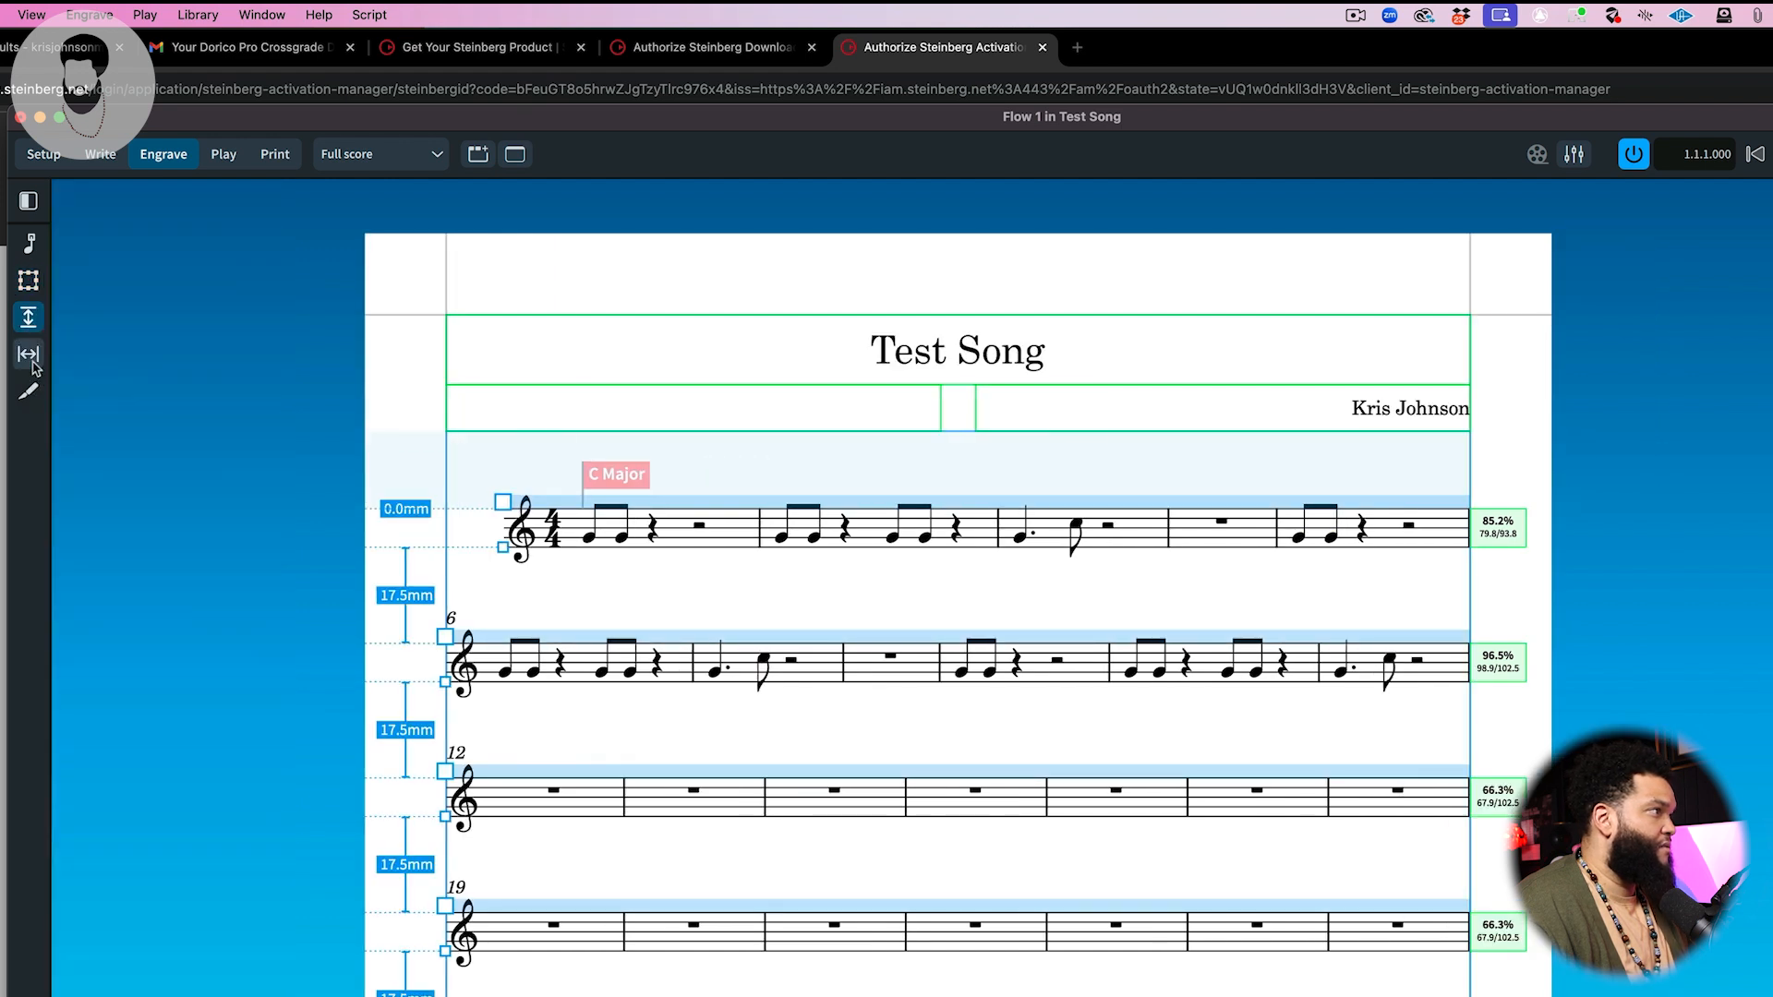
left_click(28, 356)
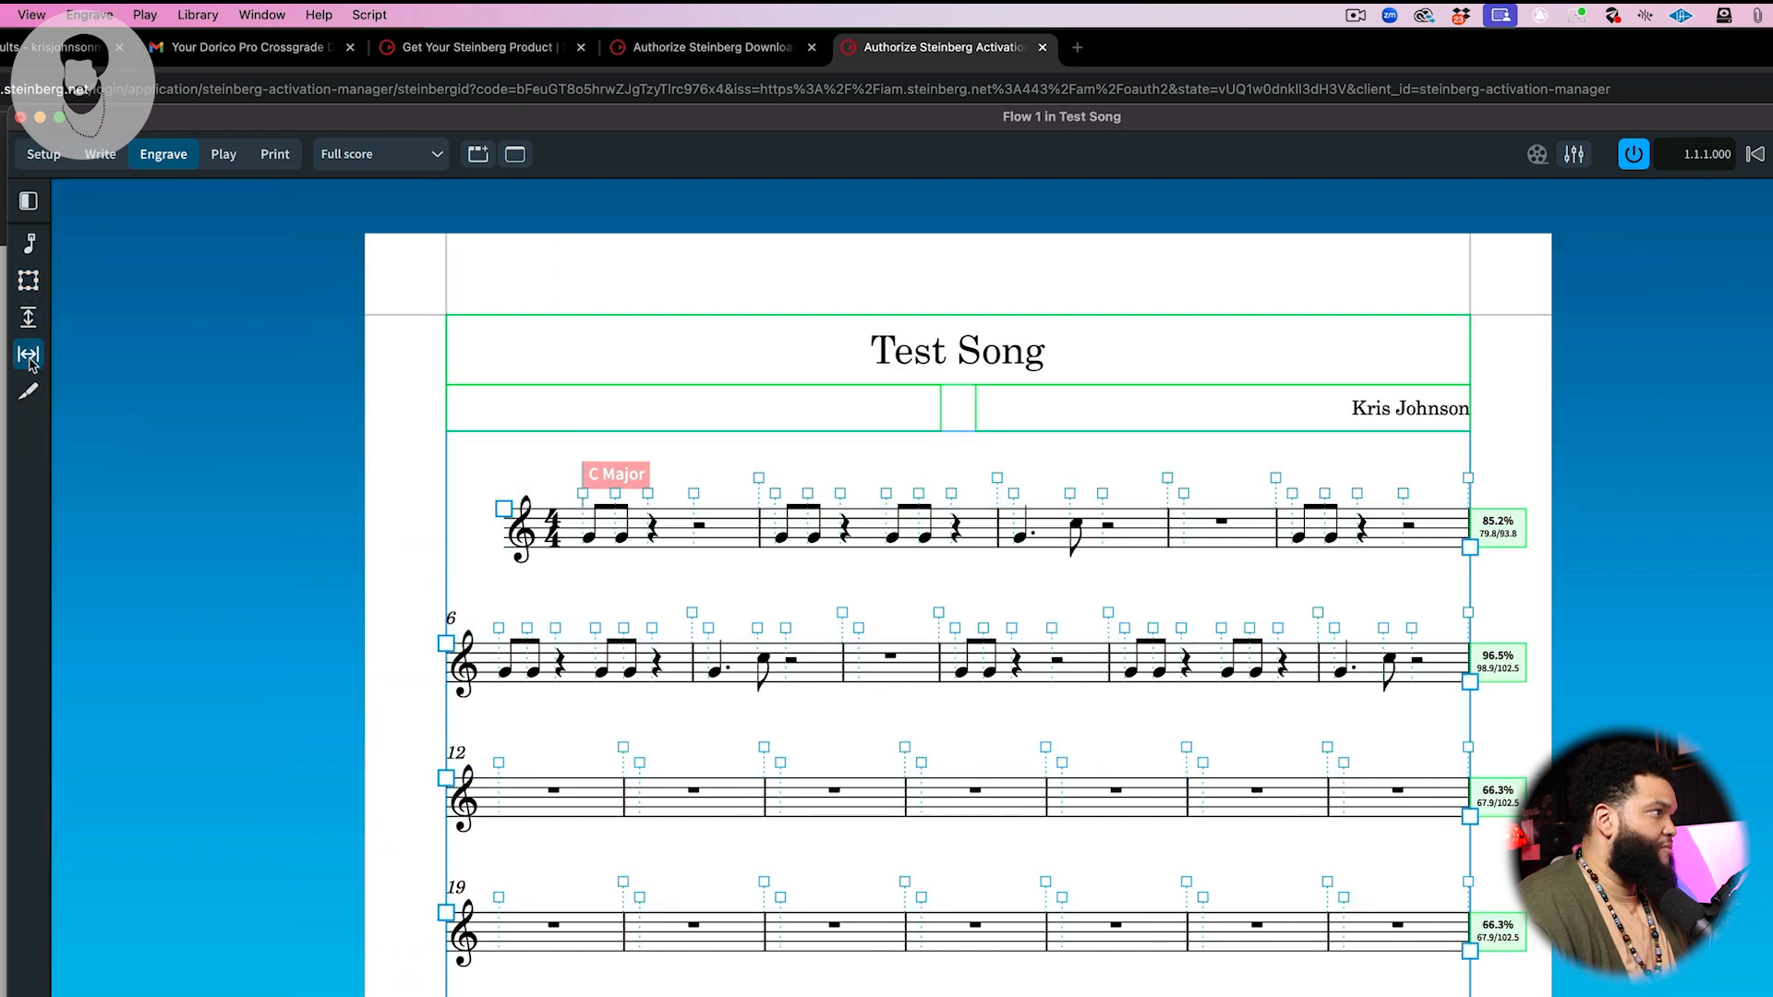
Step: Open the formatting tools and create system breaks at the start of bar 5 and bar 9
left_click(30, 245)
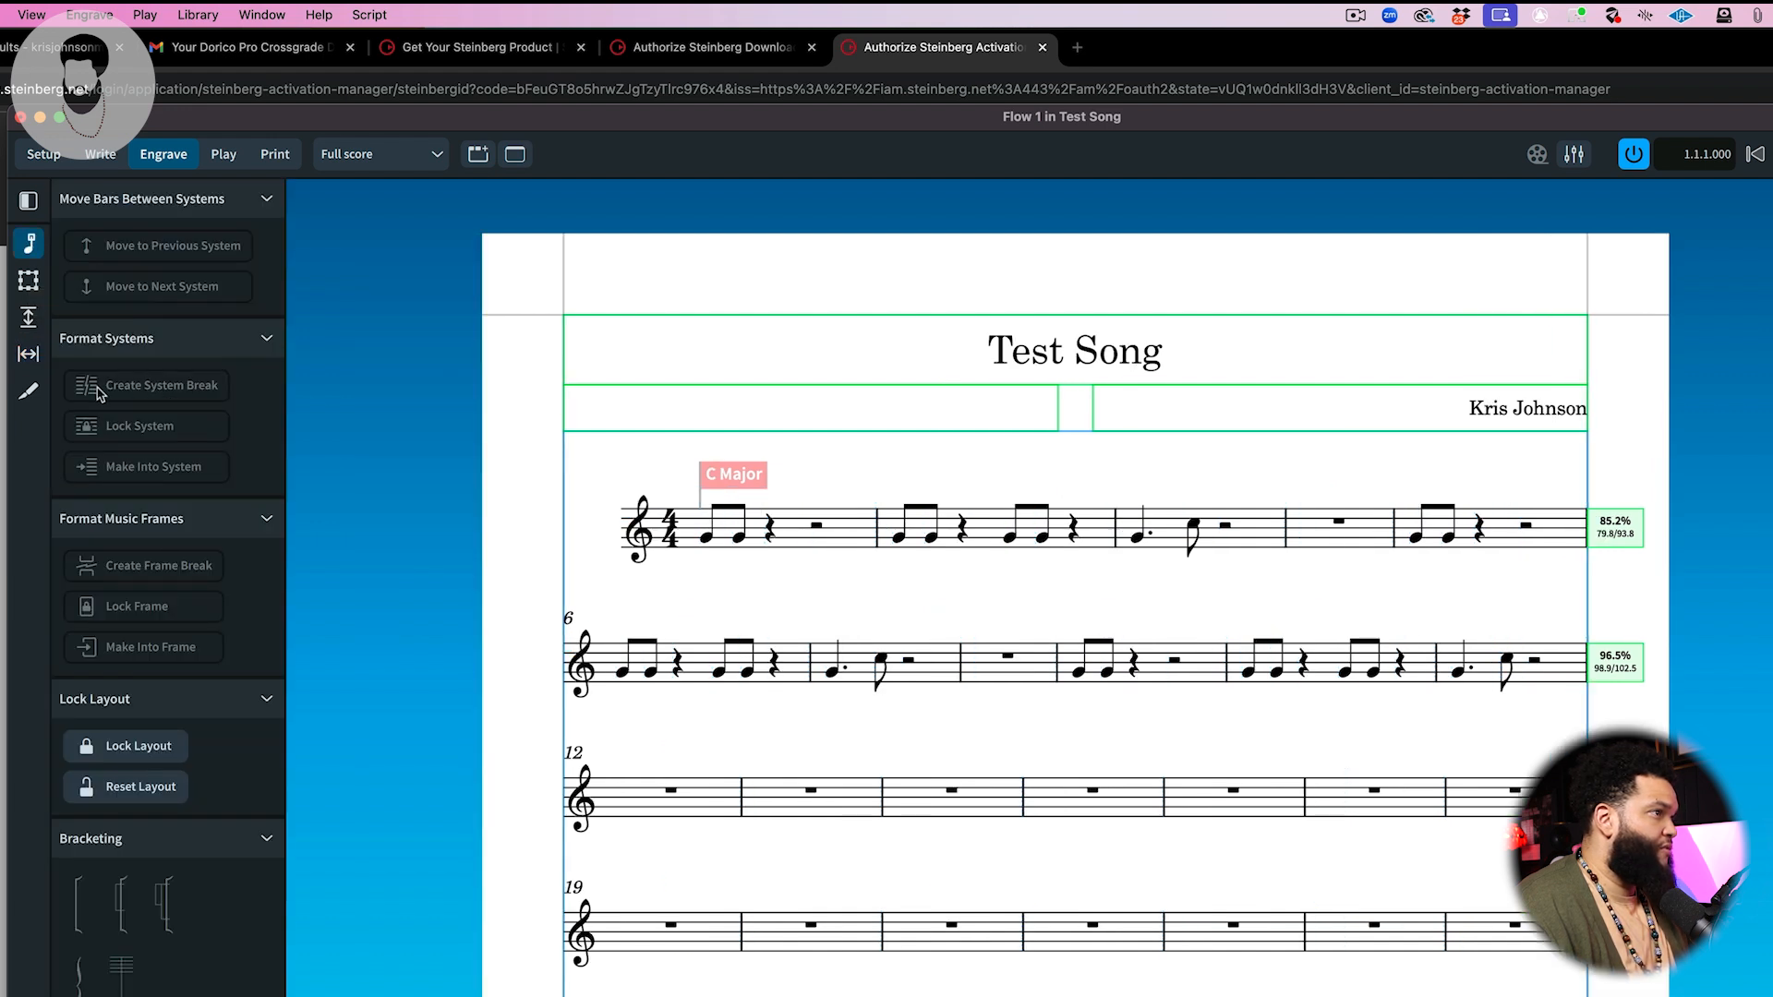
left_click(1415, 538)
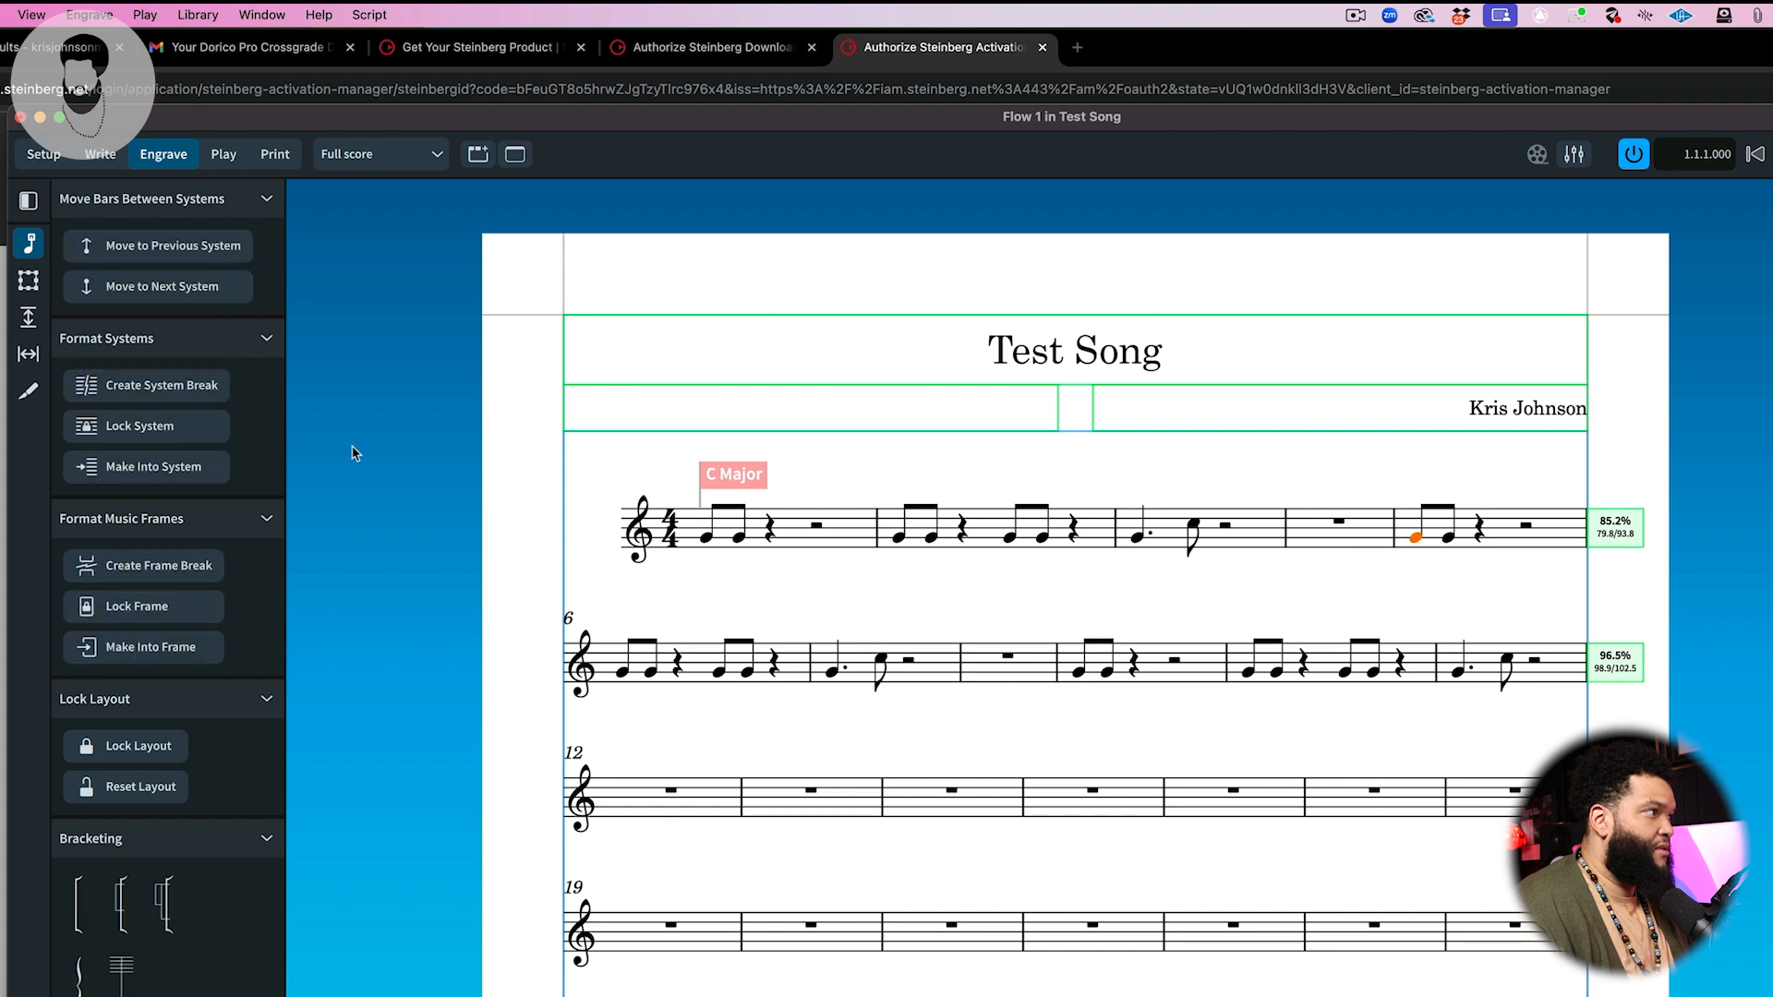
left_click(202, 393)
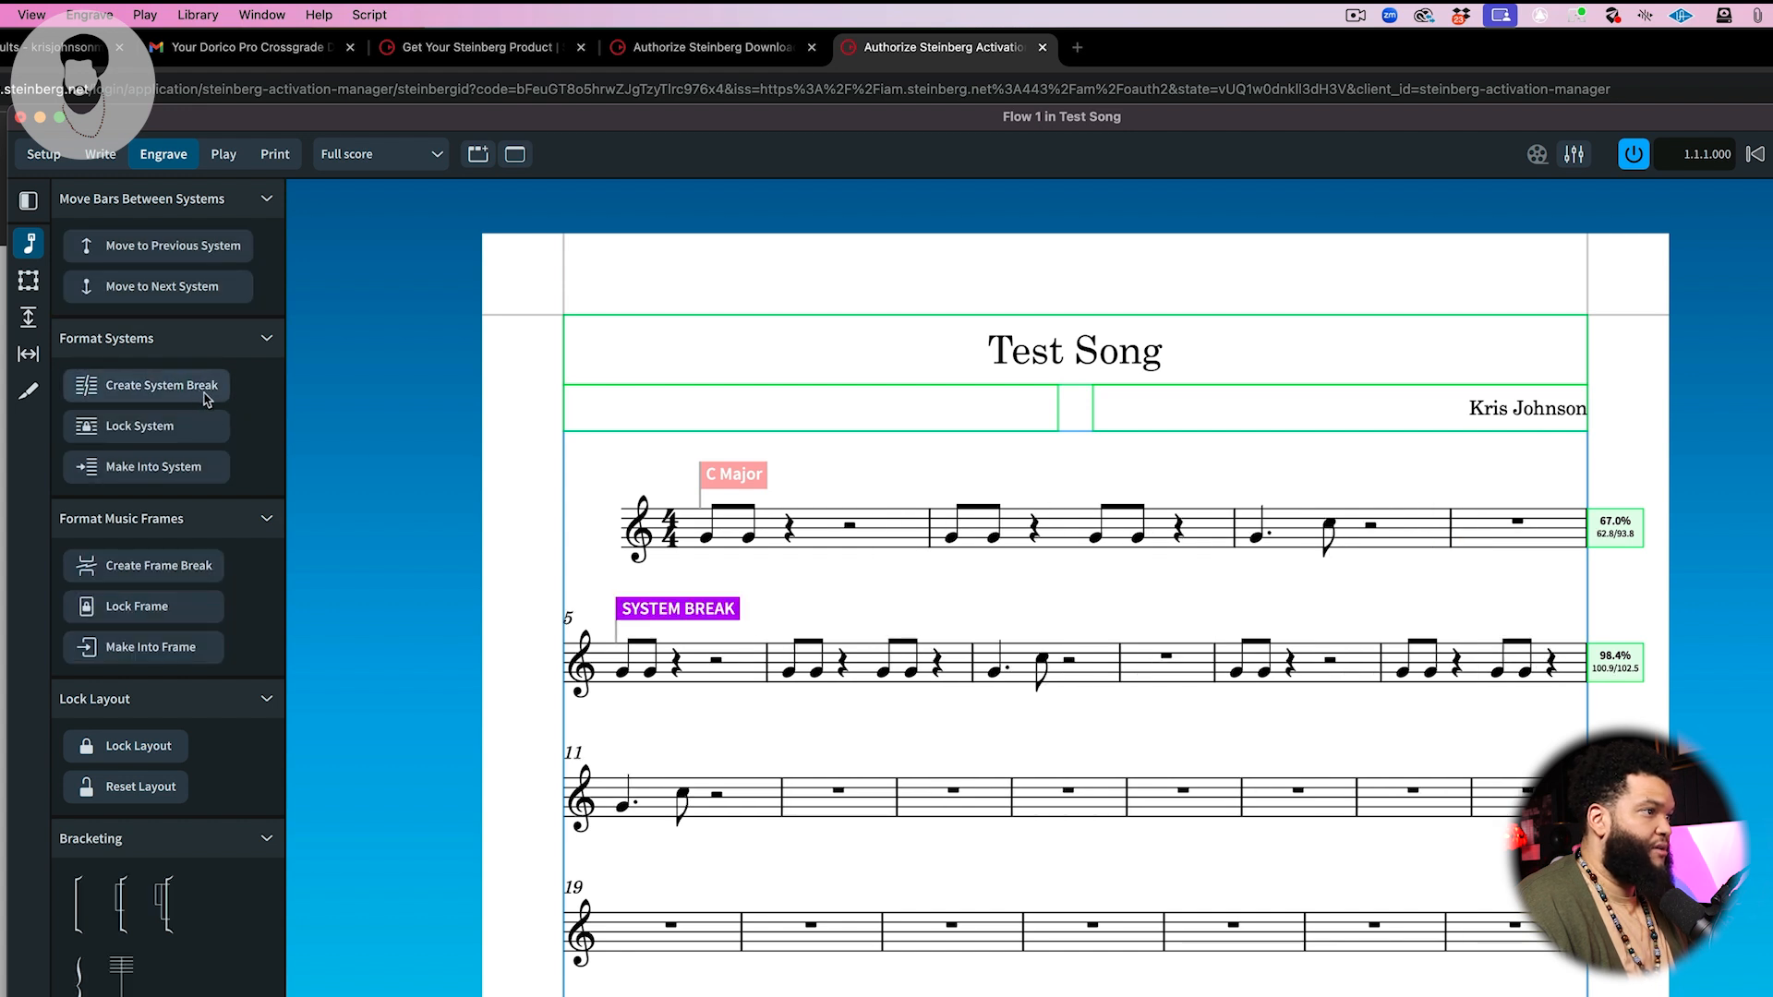
left_click(1235, 672)
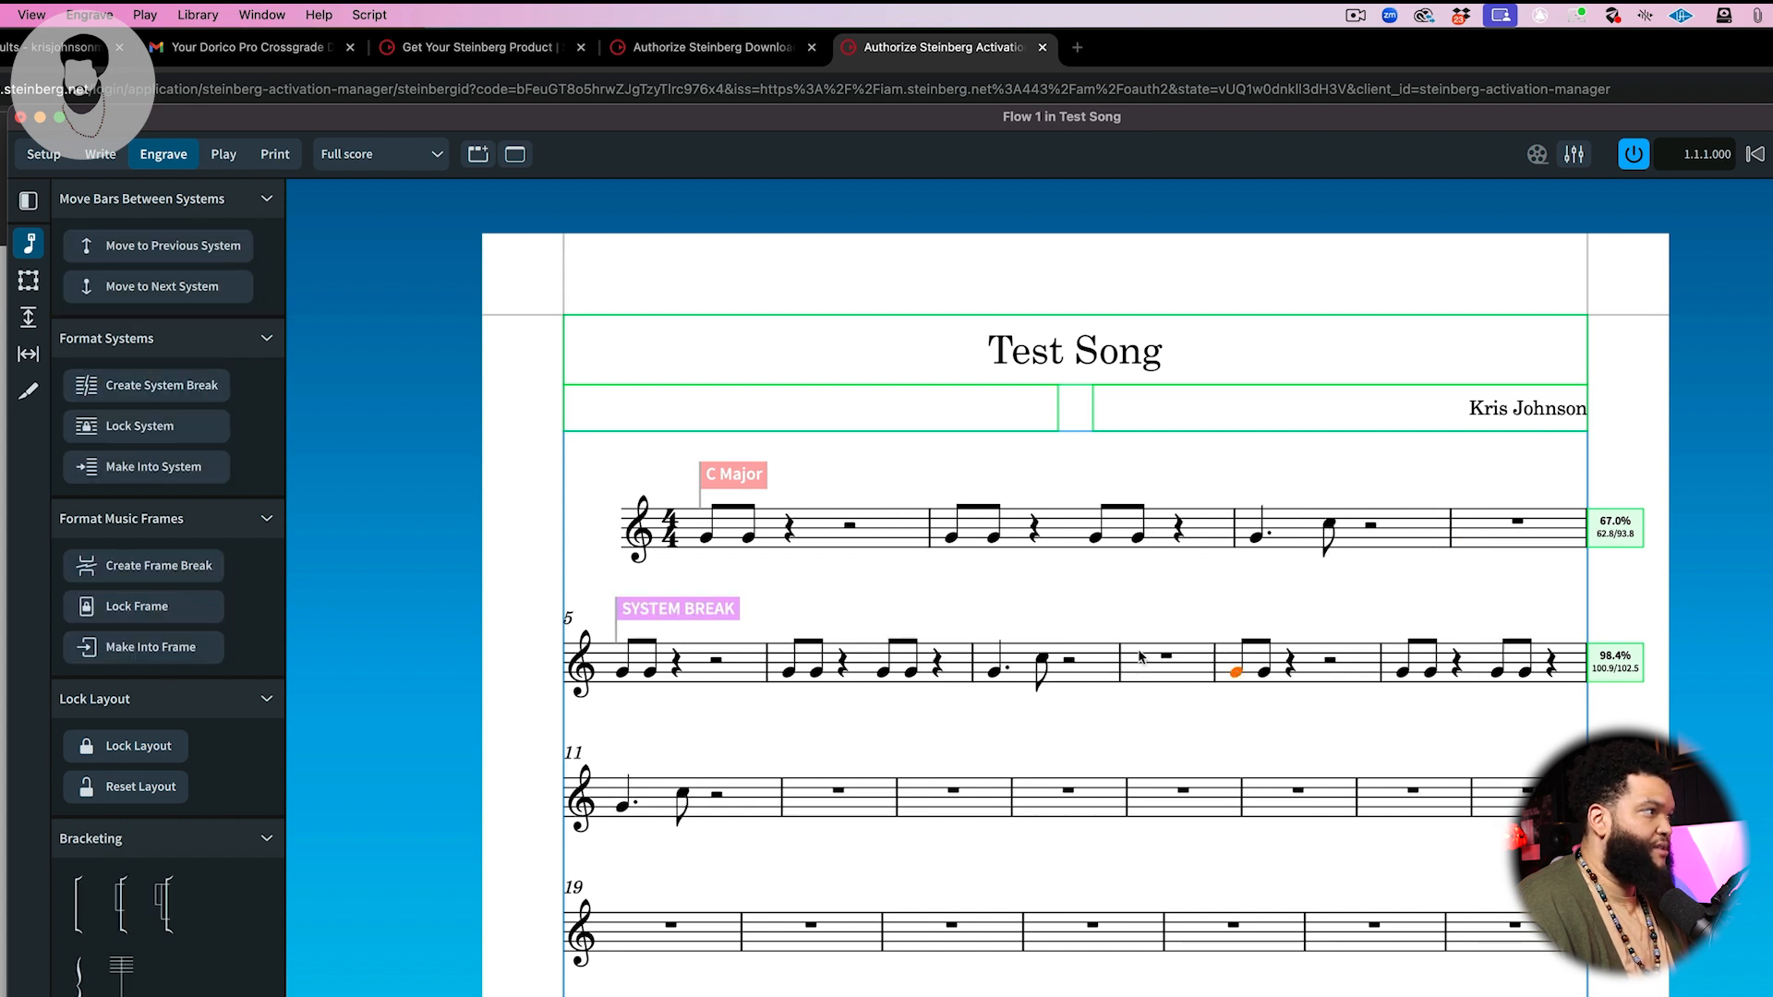
left_click(198, 389)
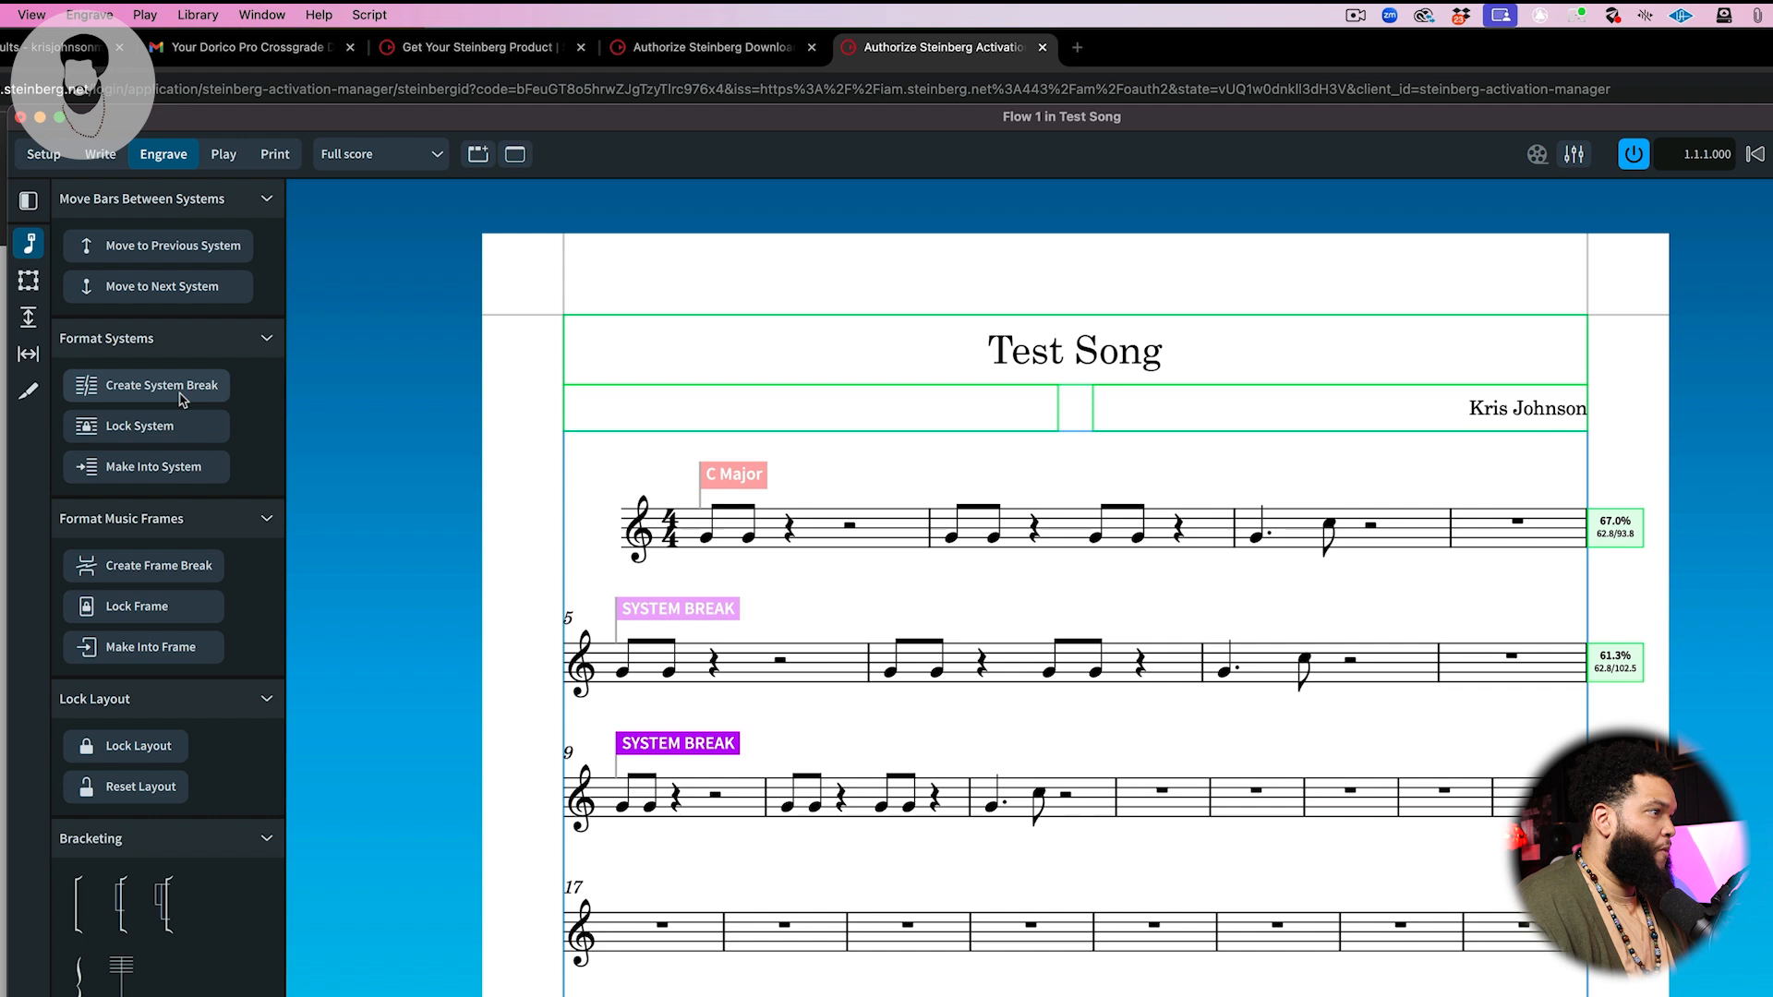
Step: Switch to Write mode, select the empty bars 13 to 25, and delete those bars
left_click(1250, 794)
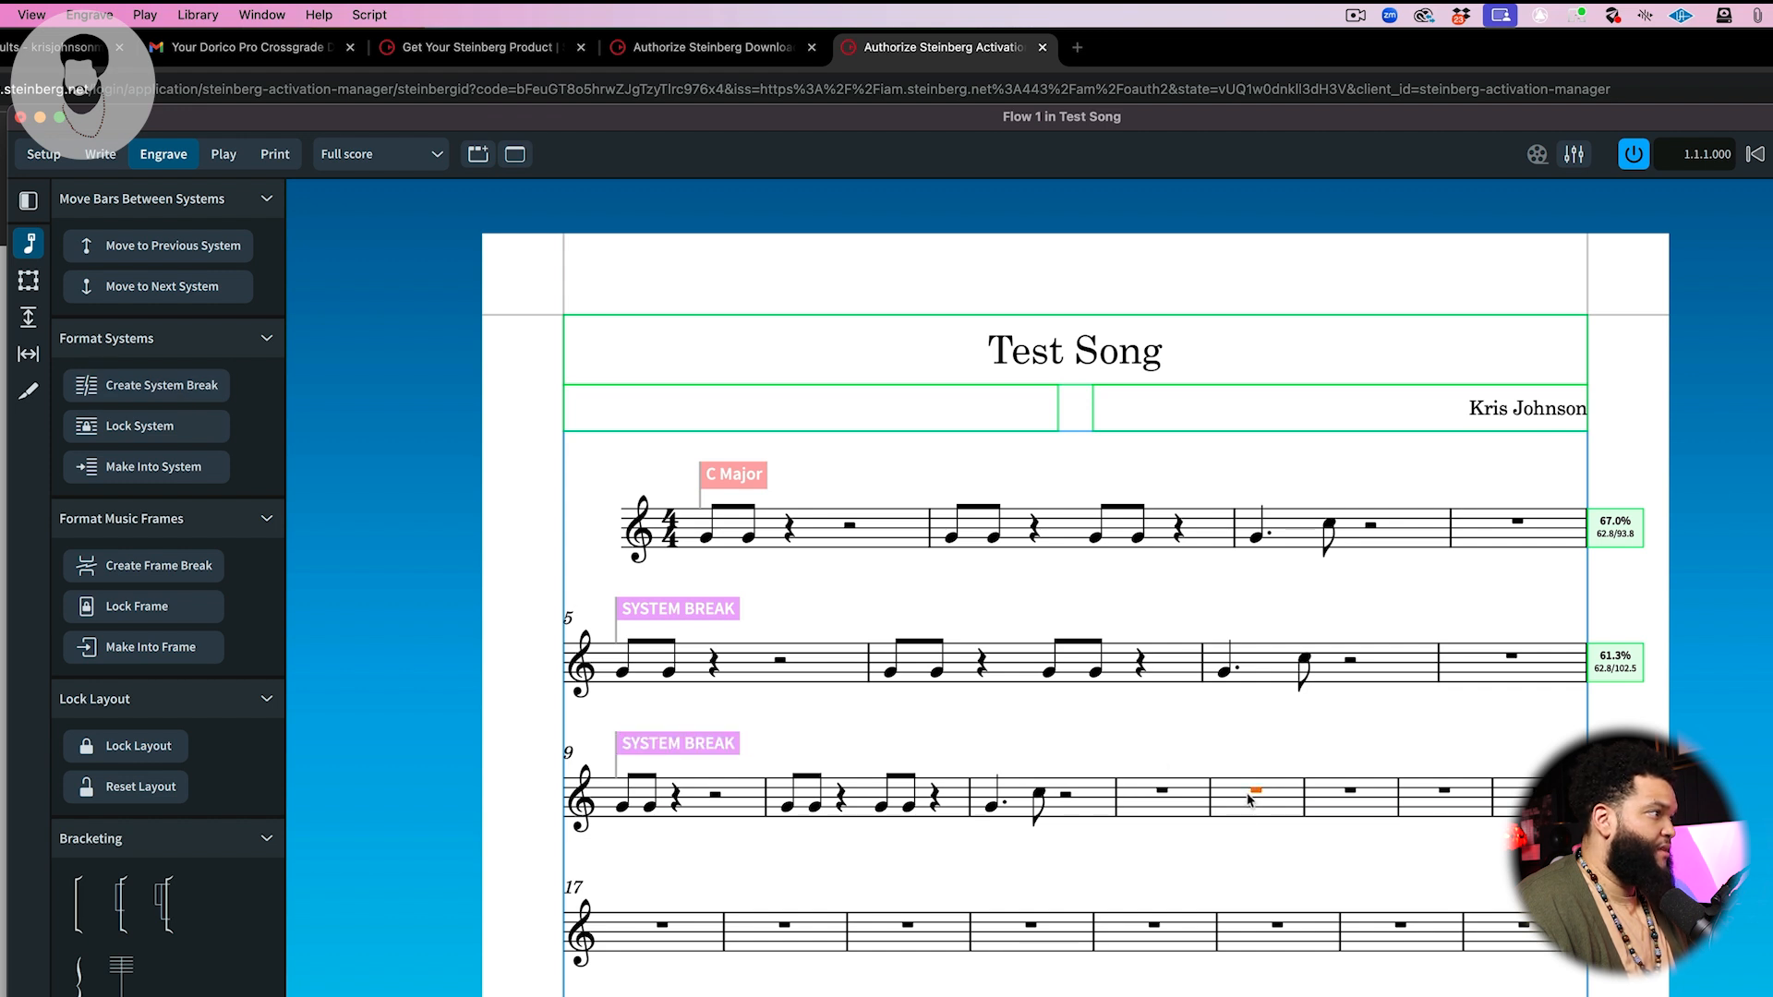
left_click(100, 154)
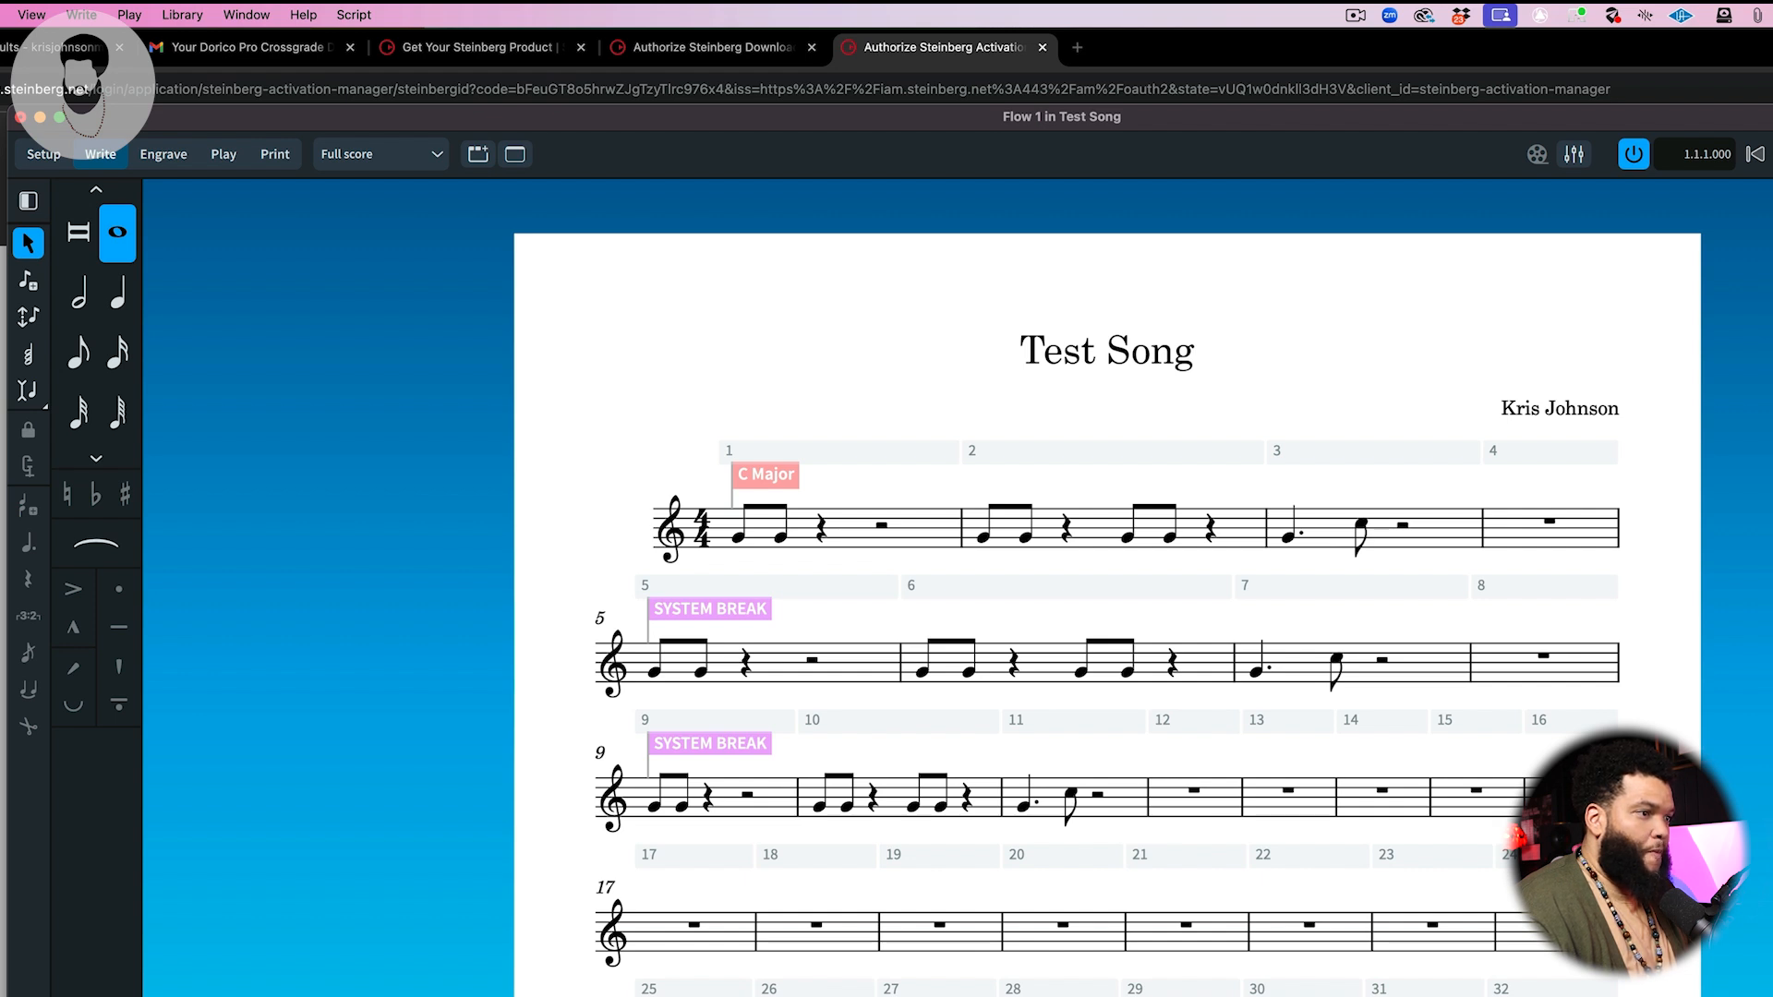
left_click(1528, 993)
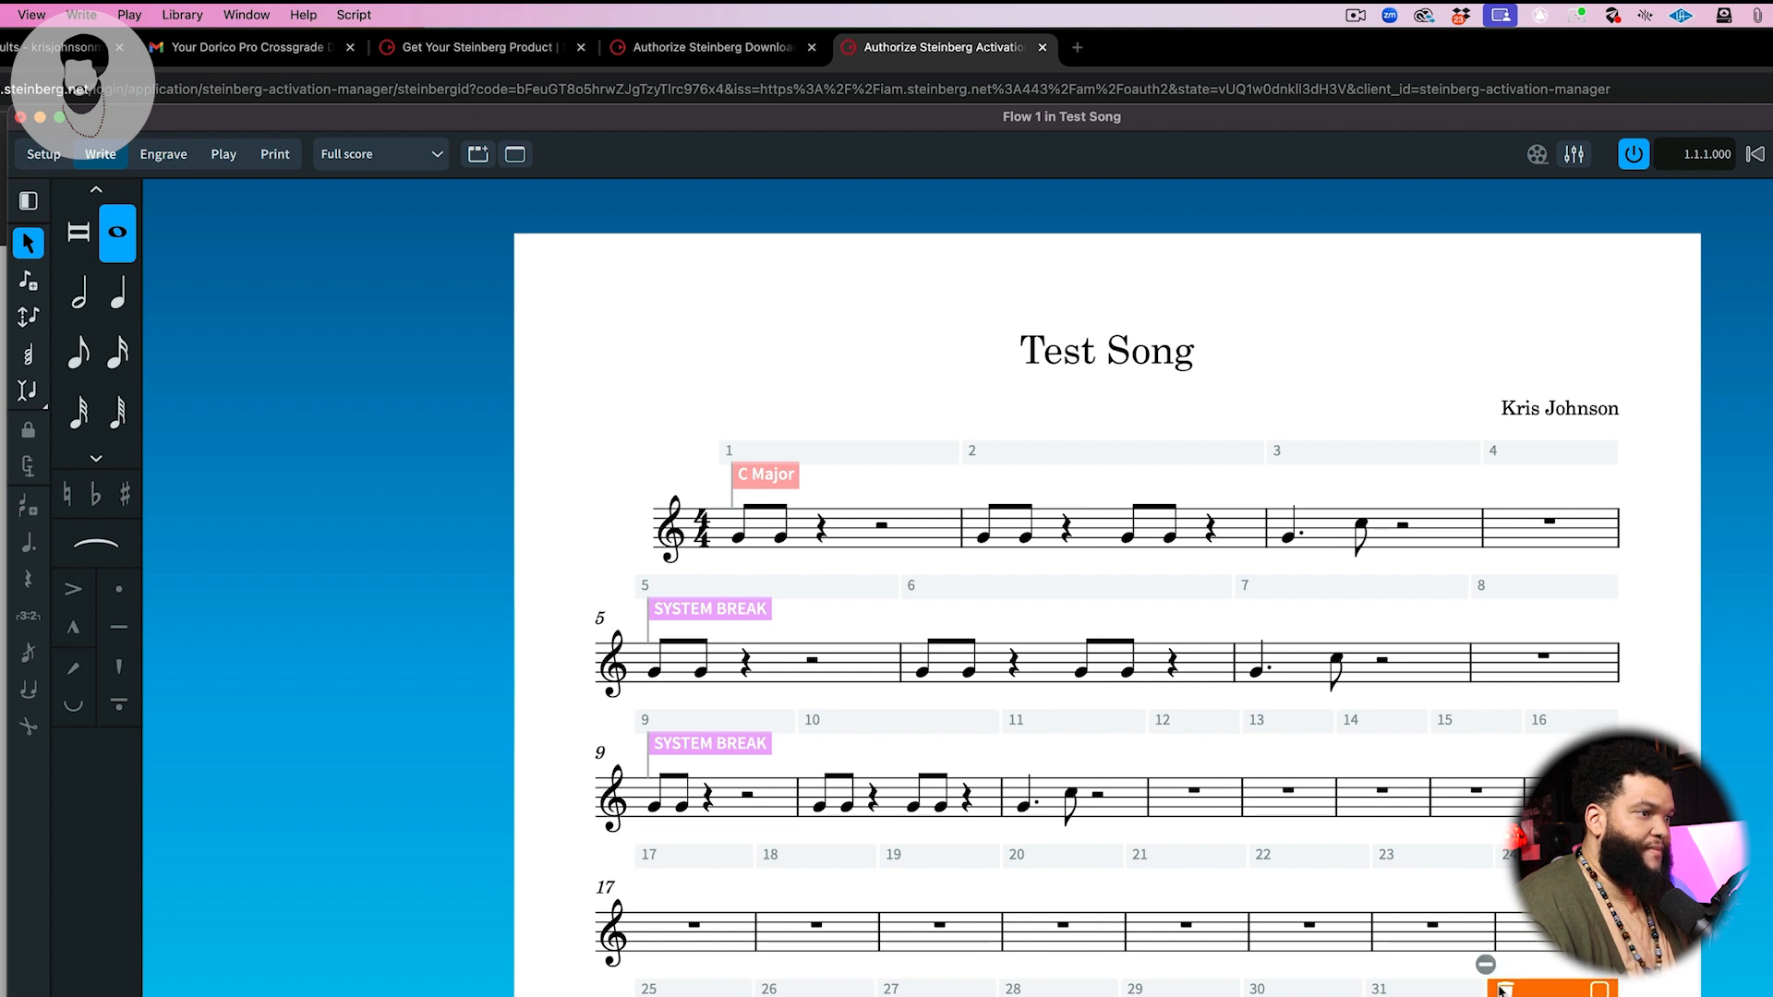
left_click(1265, 730)
left_click(1263, 725)
left_click(1265, 727)
left_click(1265, 728)
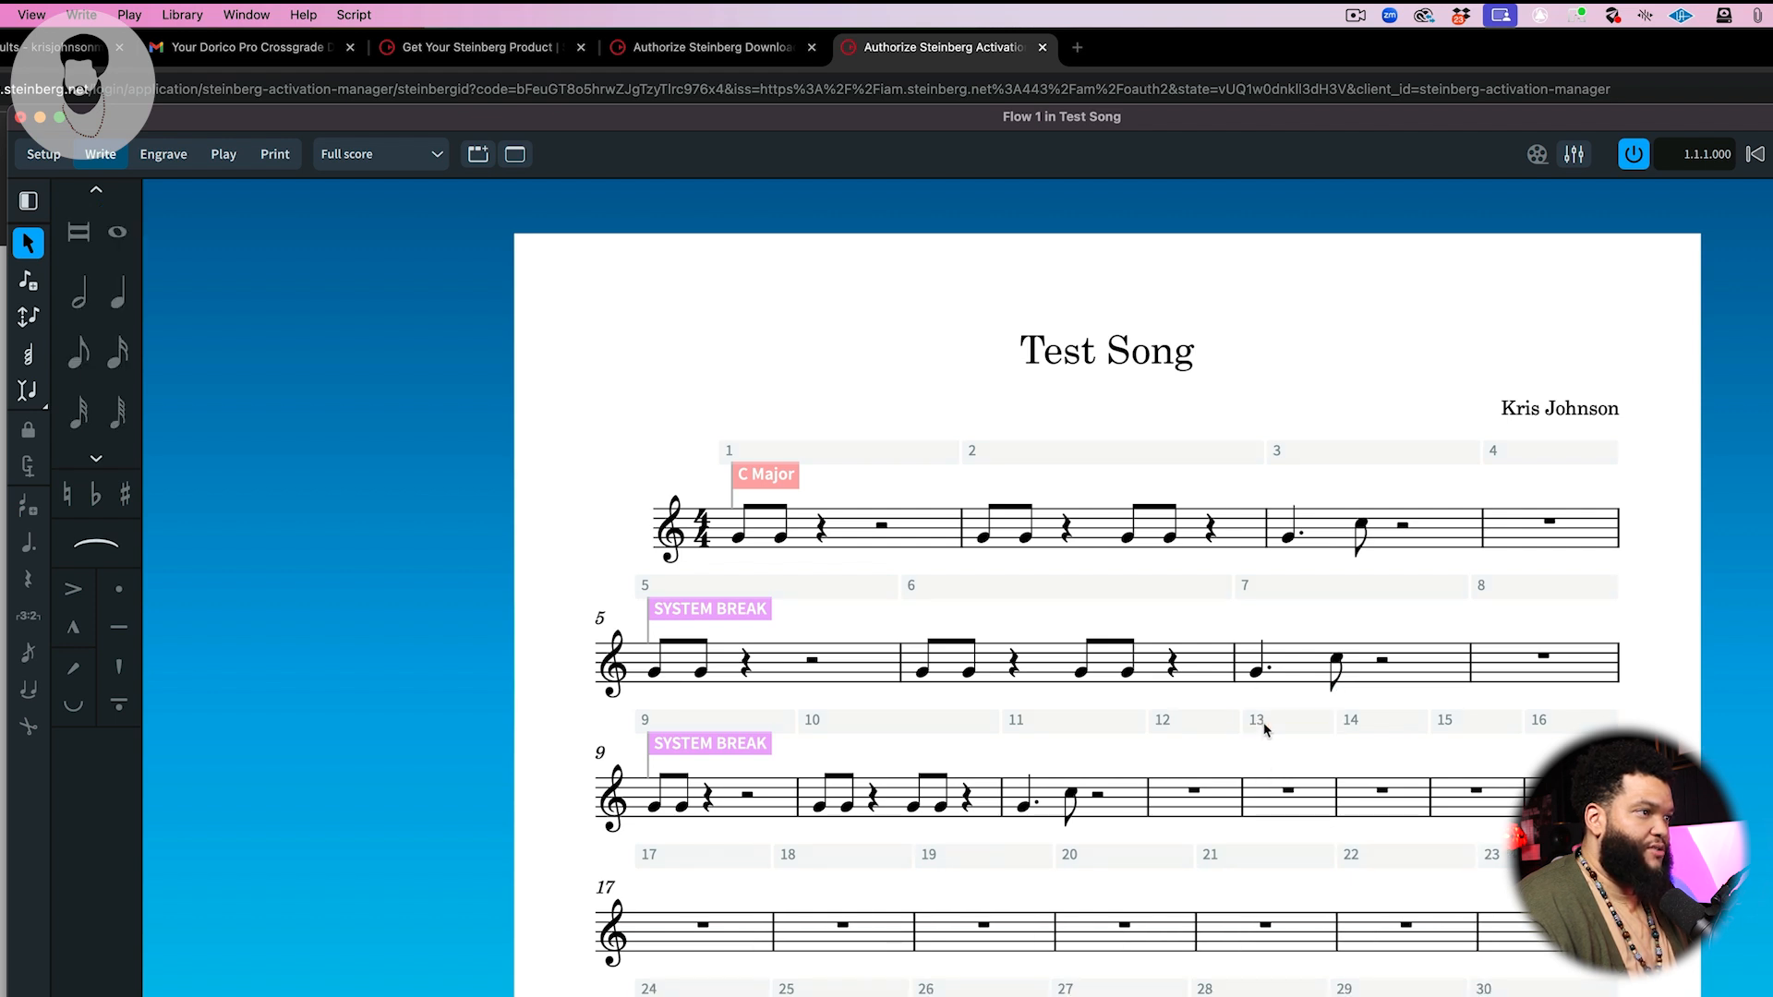
left_click(1288, 791)
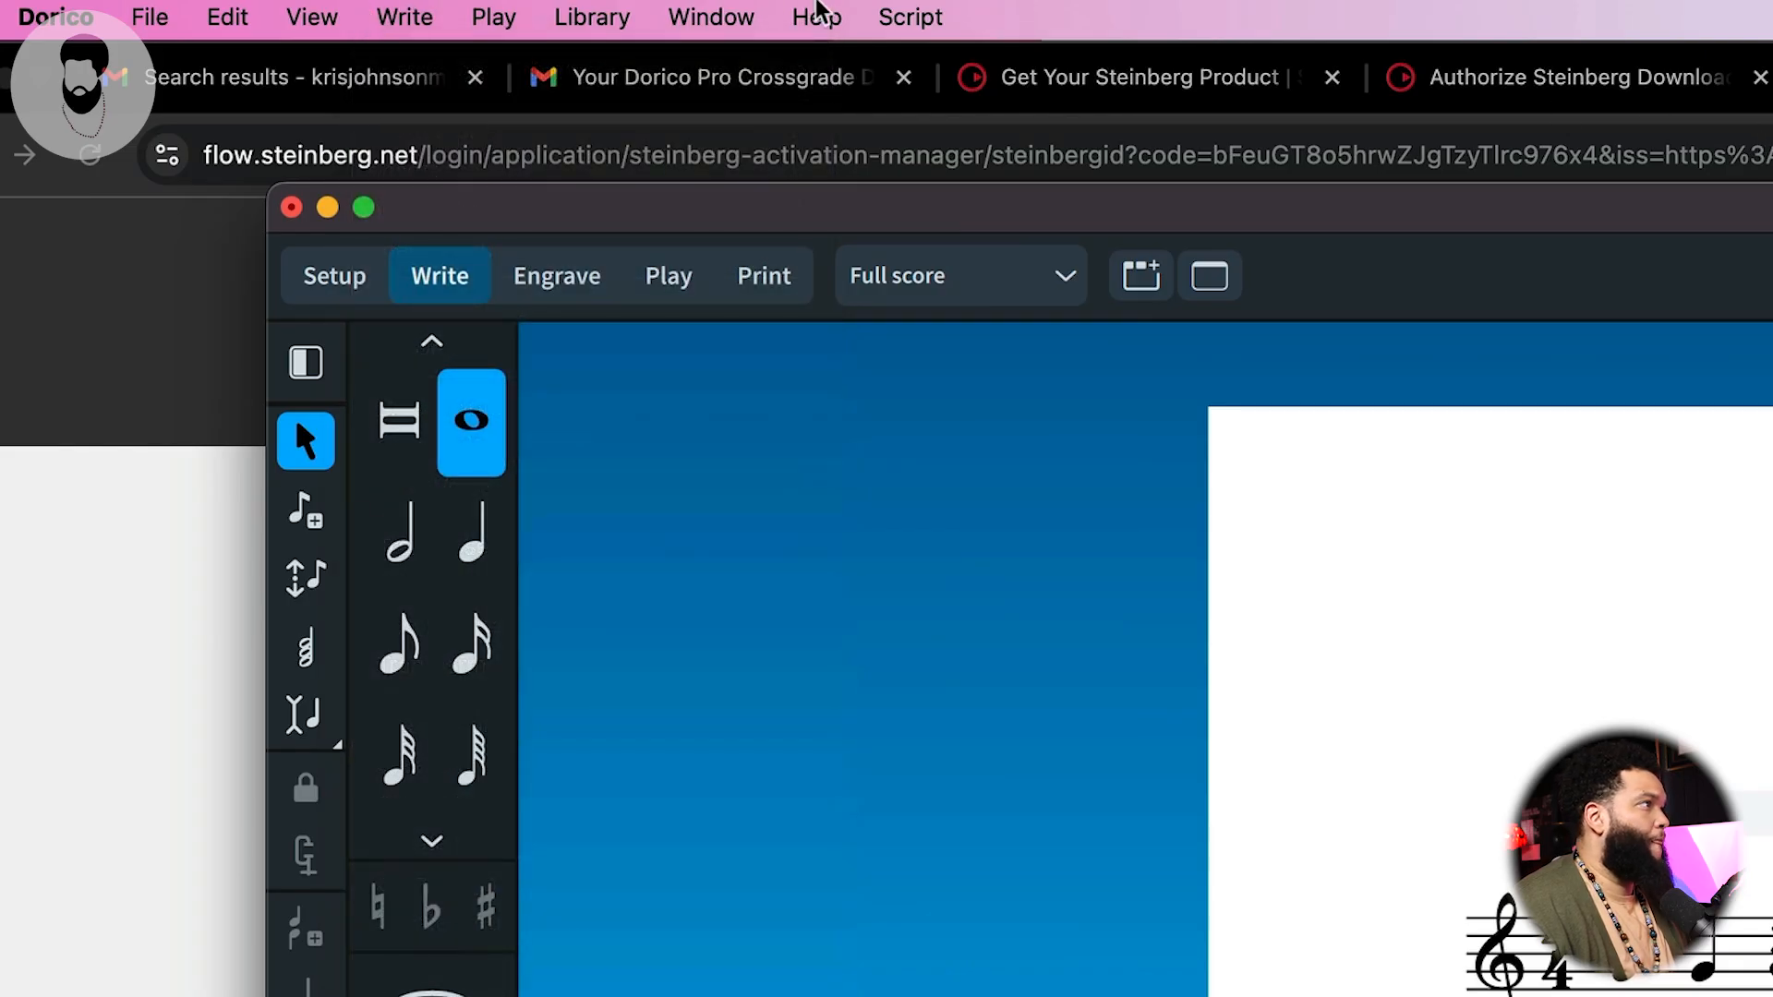
left_click(265, 14)
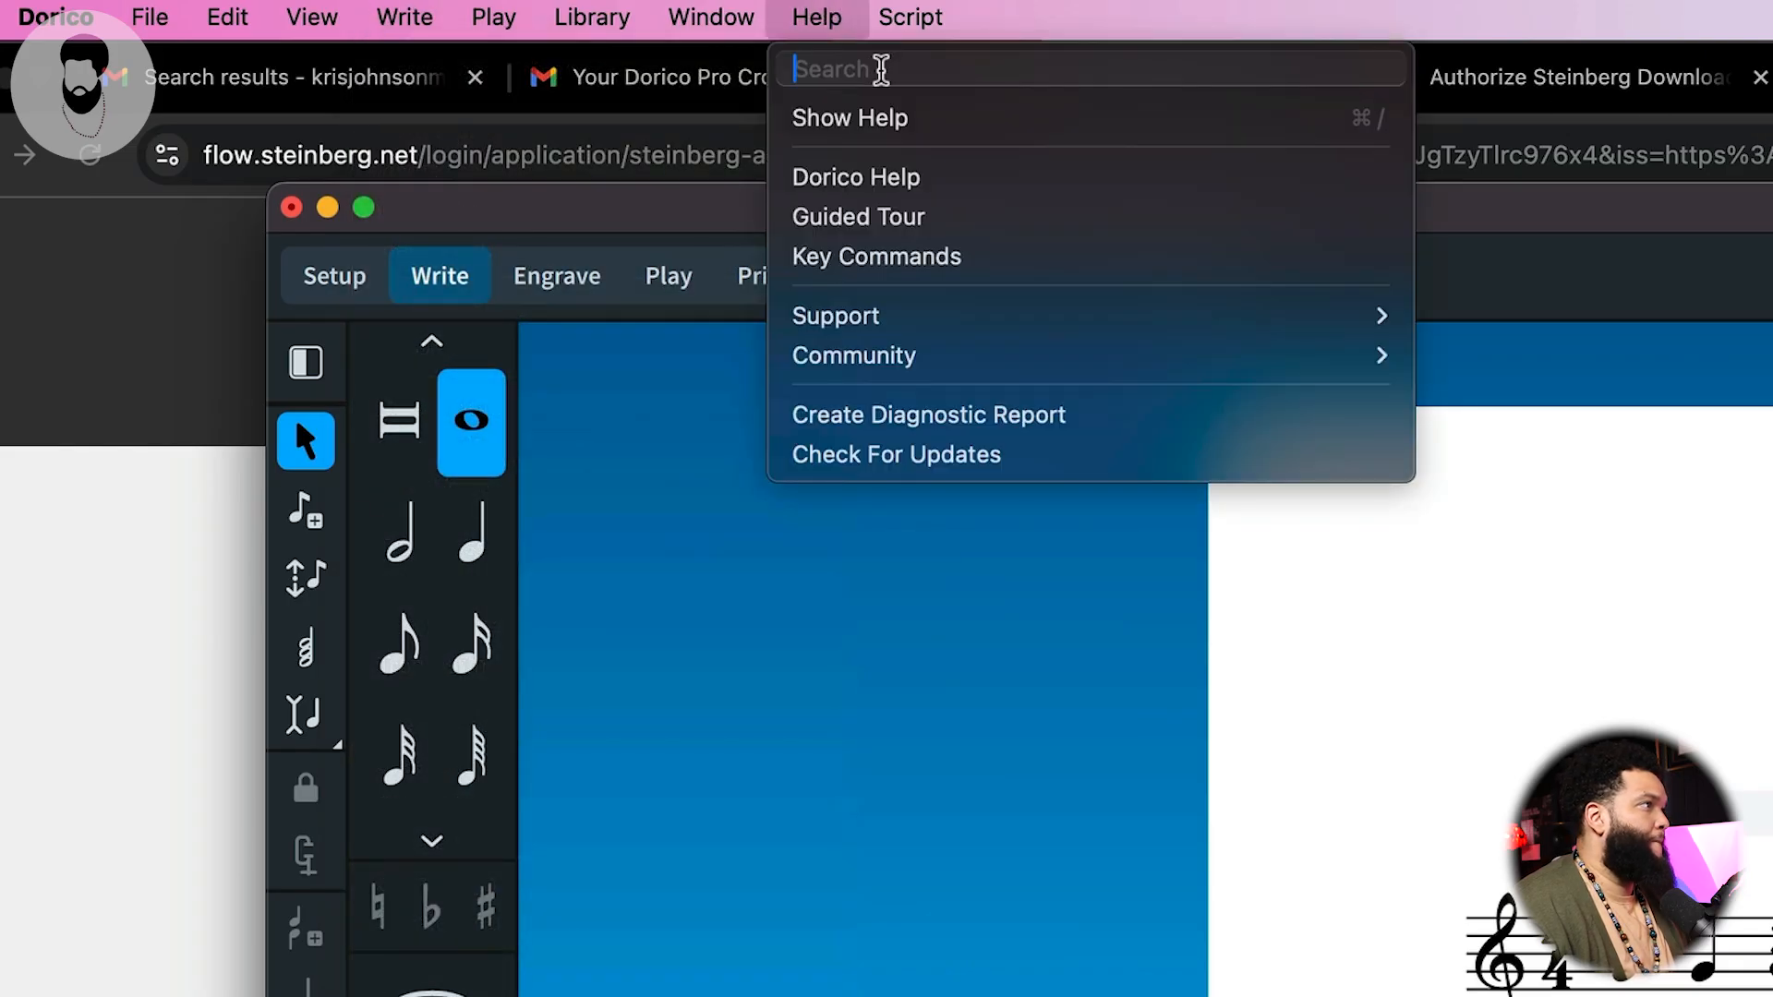
type("delete")
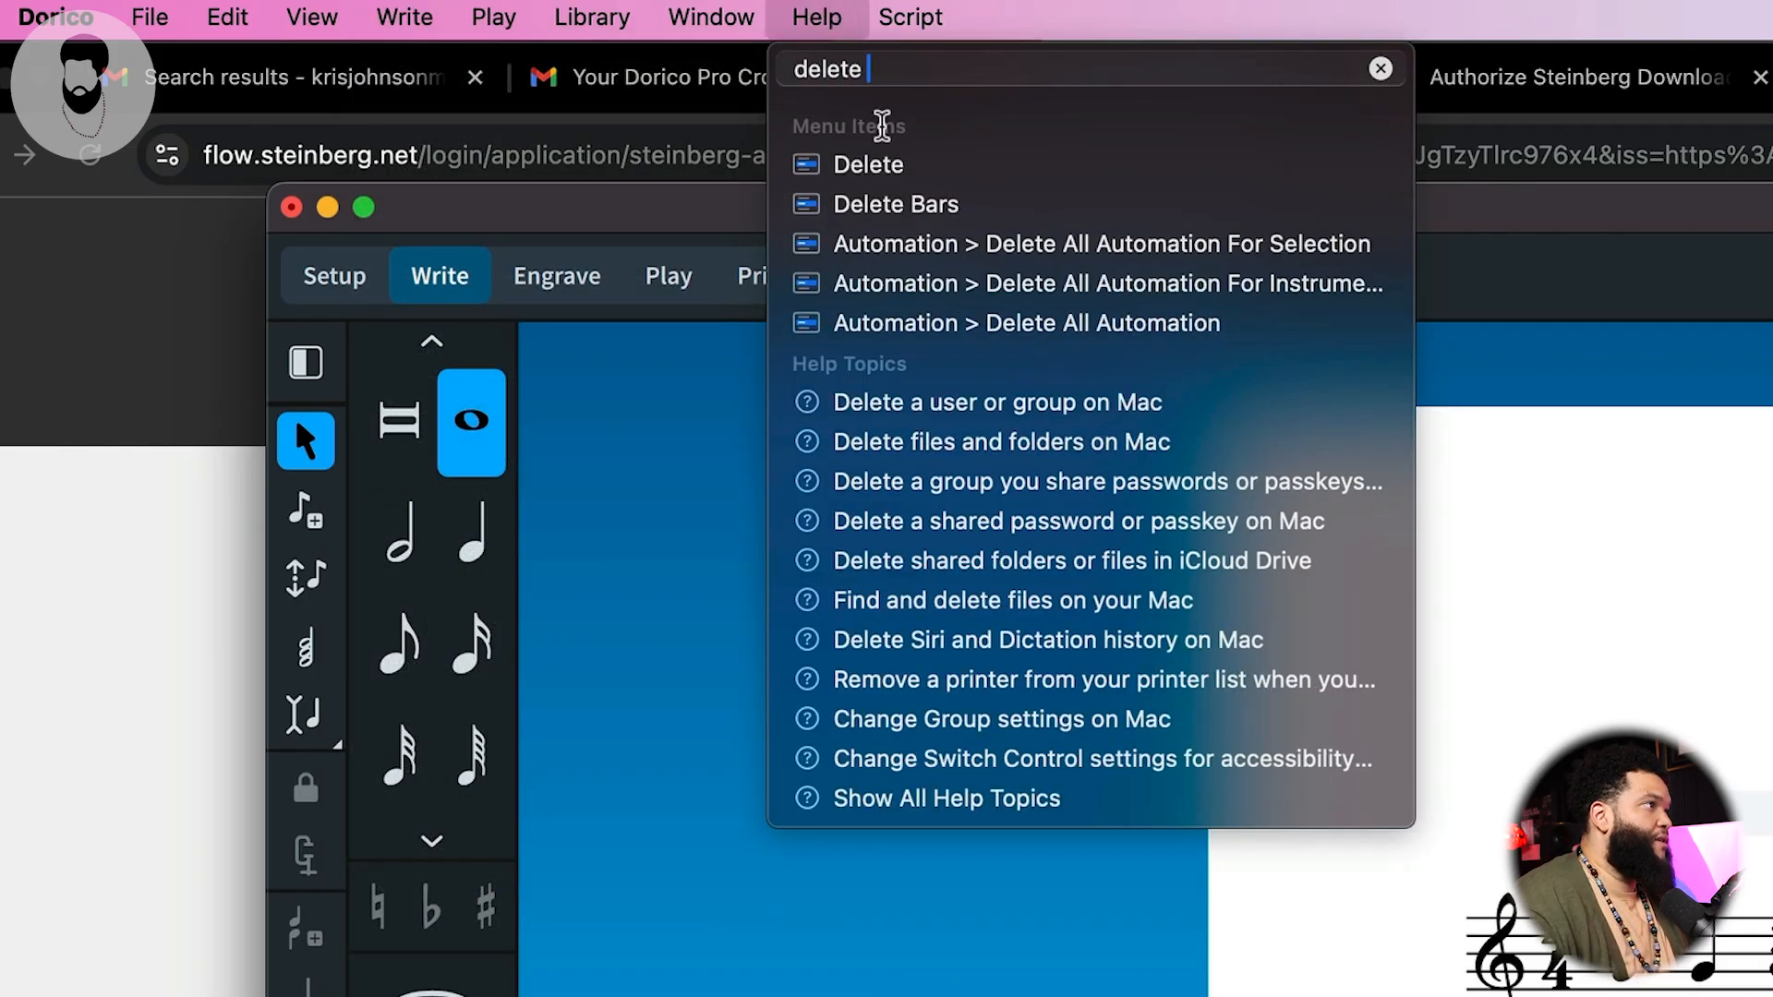
mouse_move(868, 206)
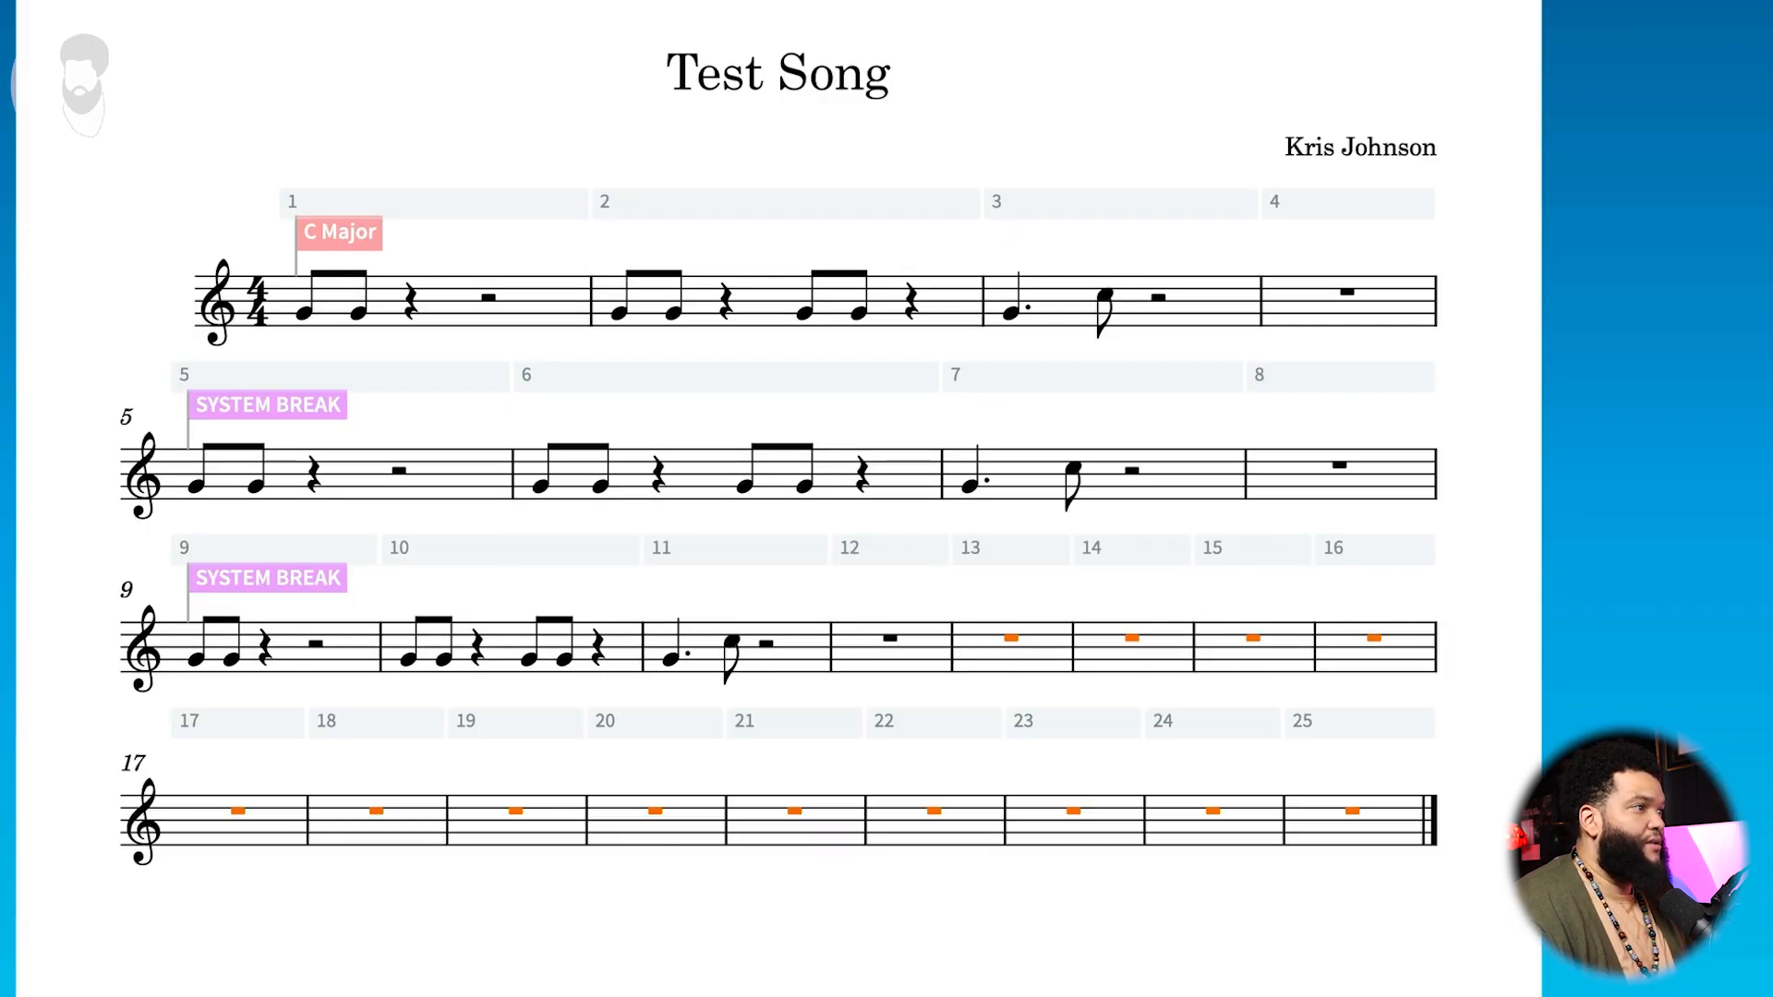
left_click(1351, 810)
left_click(1011, 638, "shift")
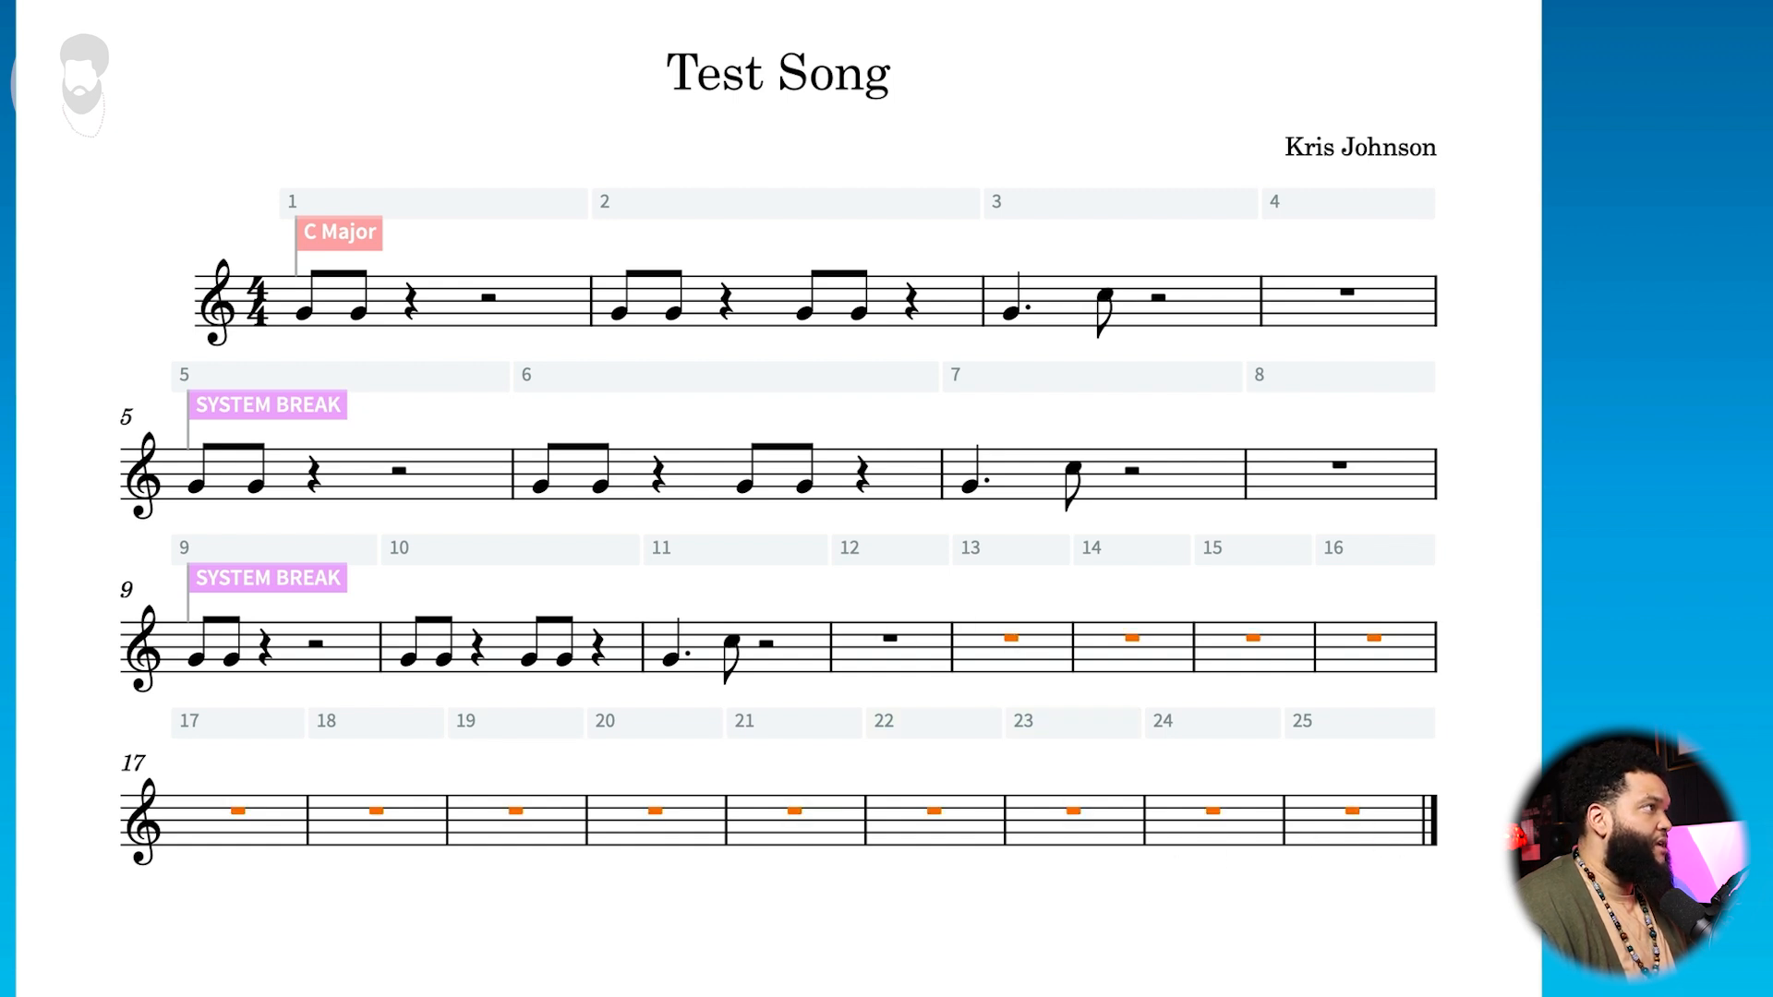
left_click(242, 24)
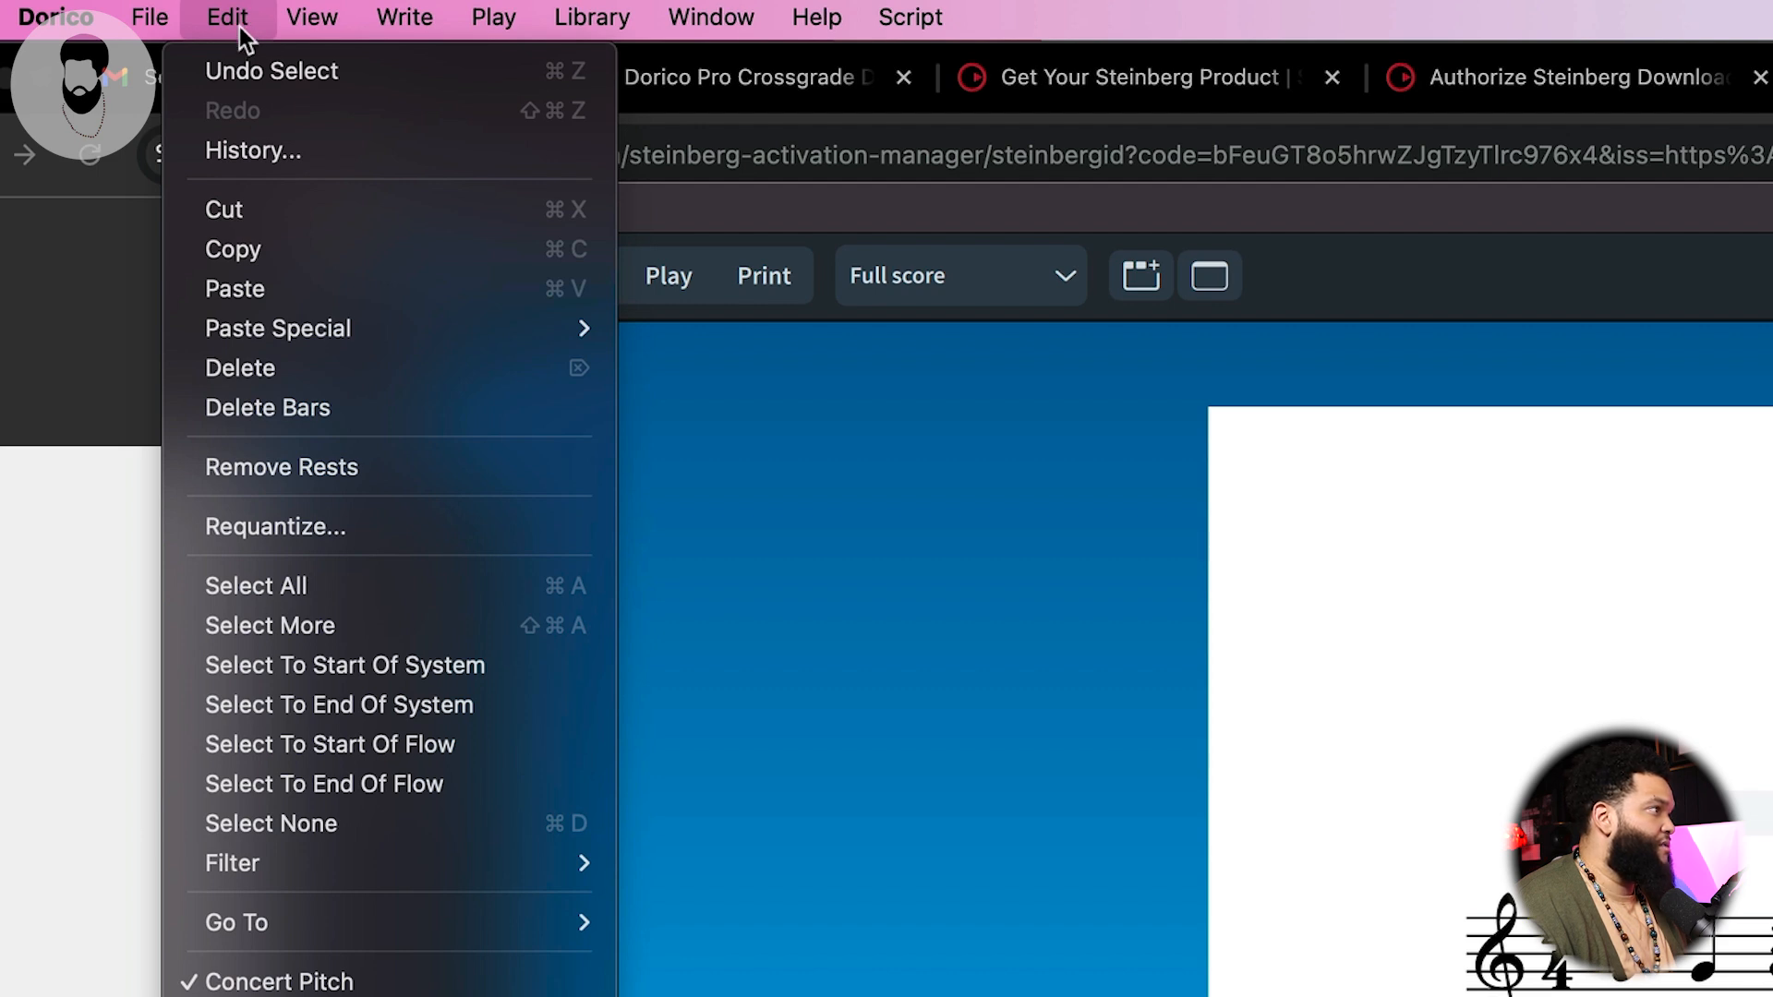
mouse_move(392, 13)
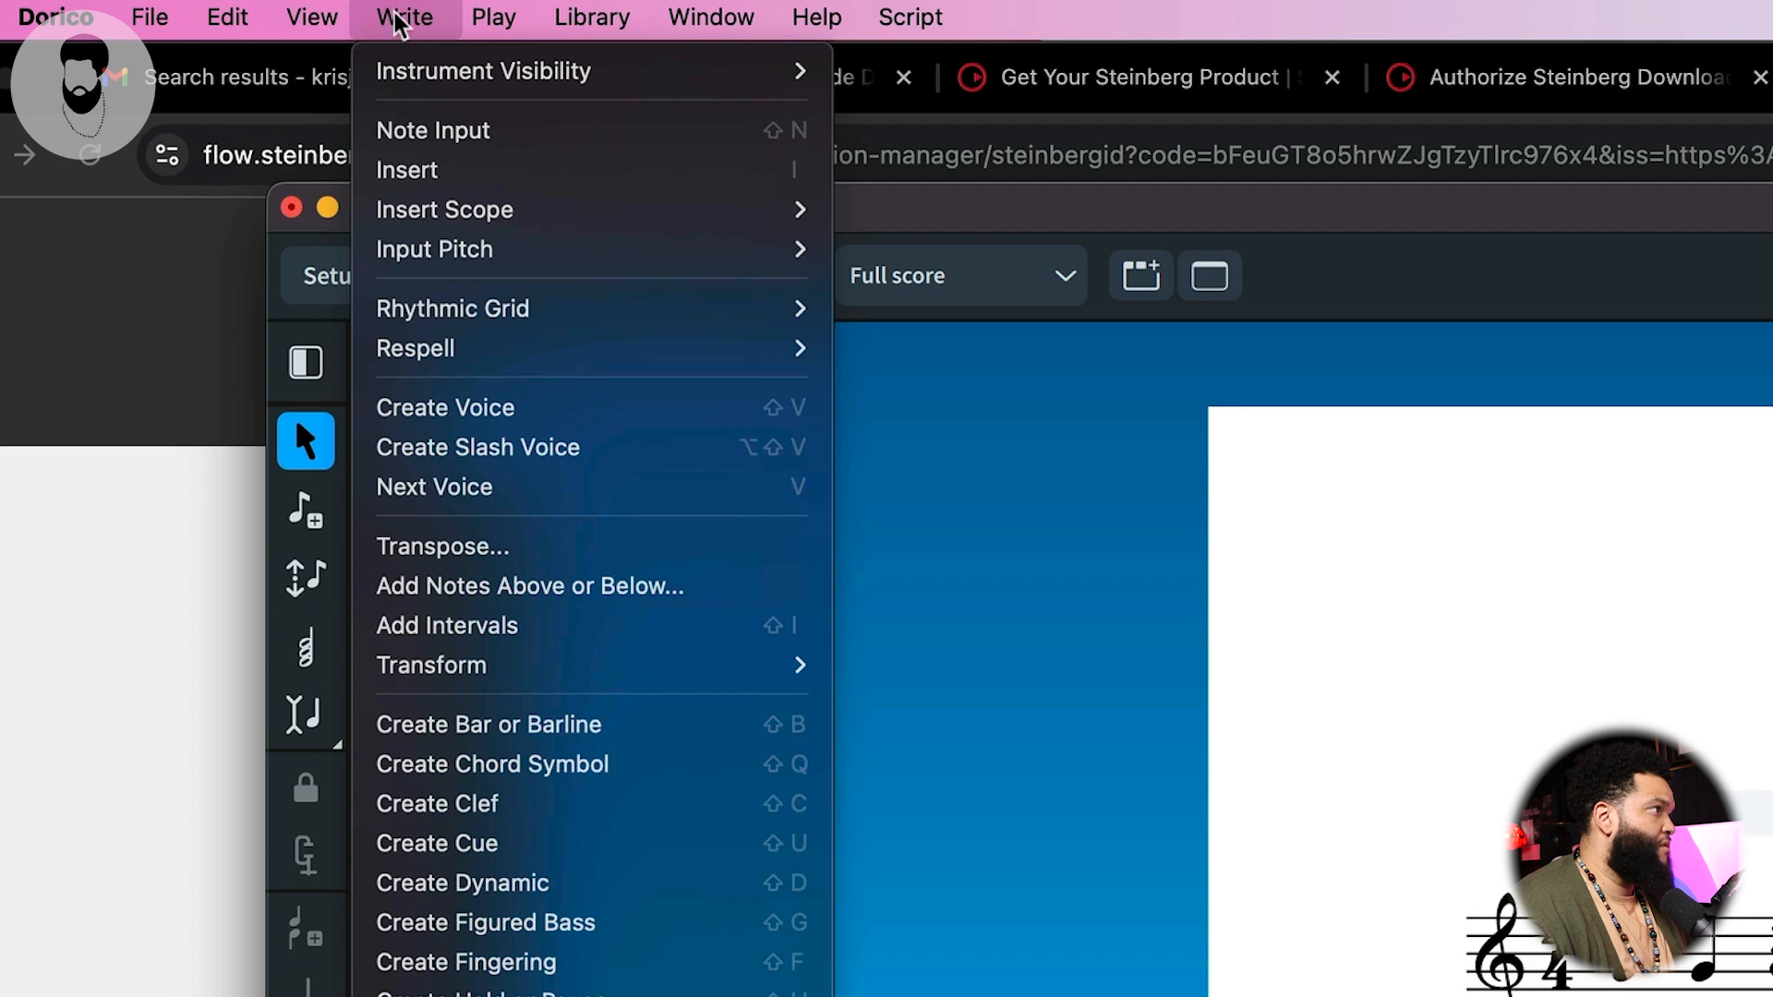
mouse_move(813, 13)
mouse_move(947, 248)
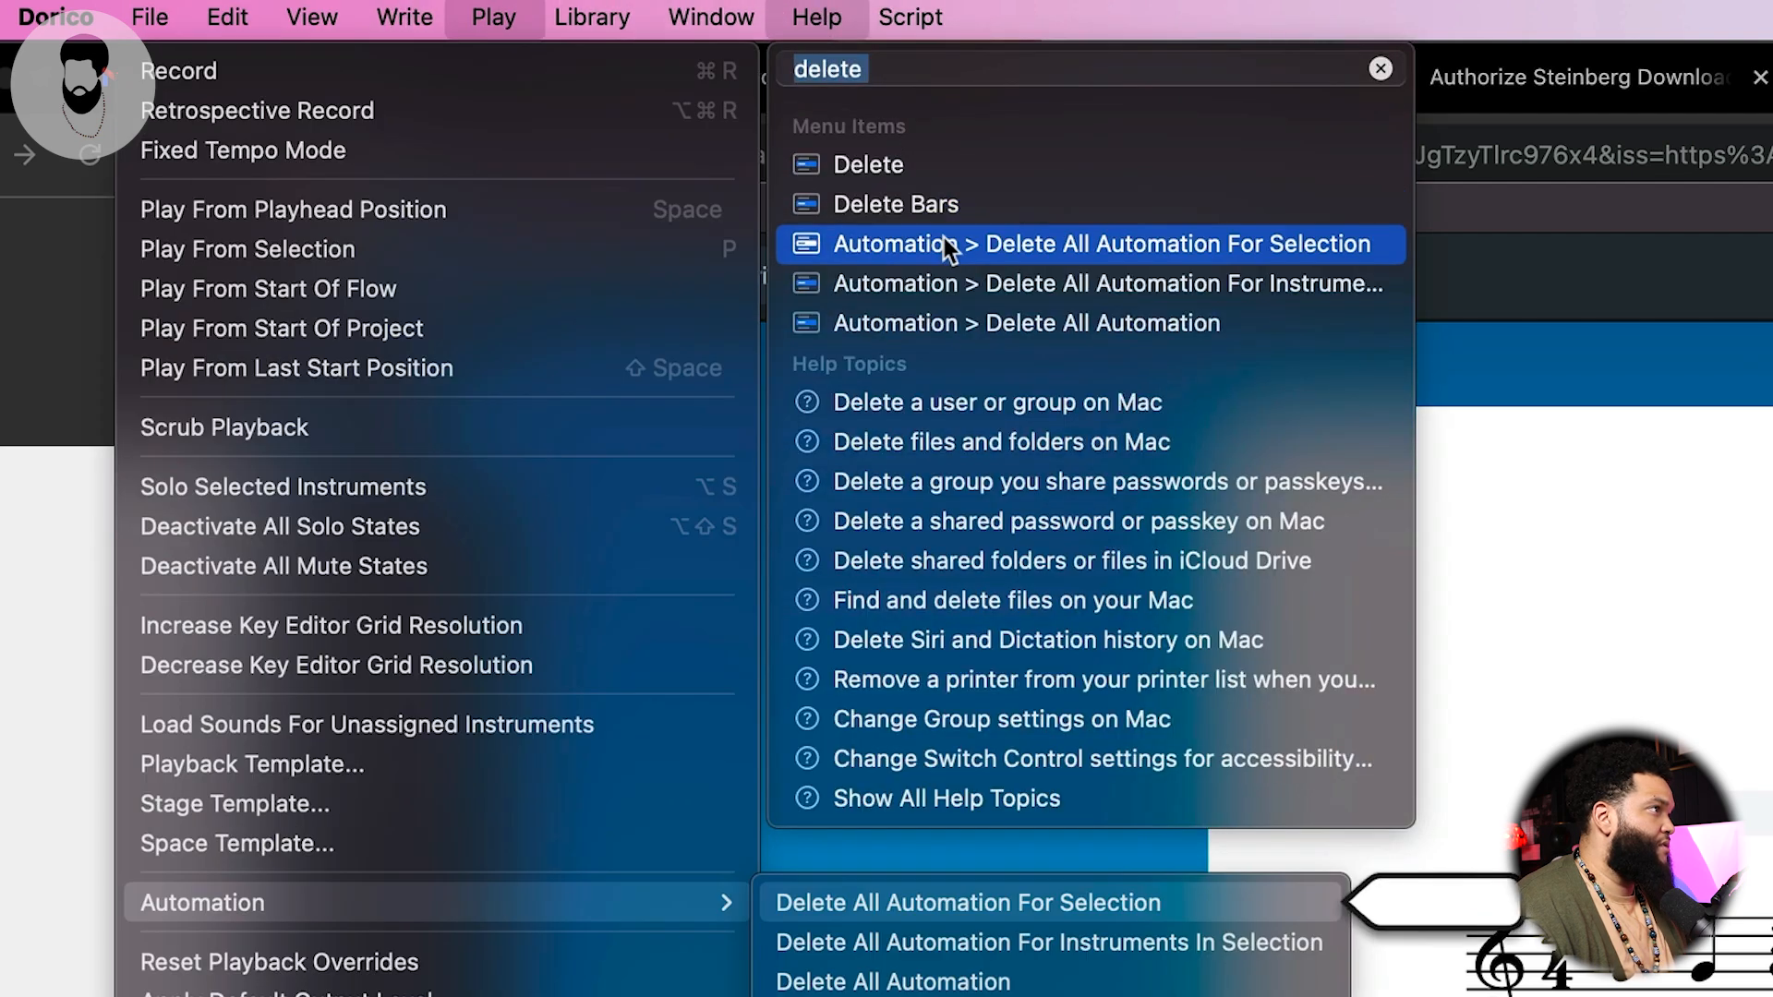
mouse_move(945, 216)
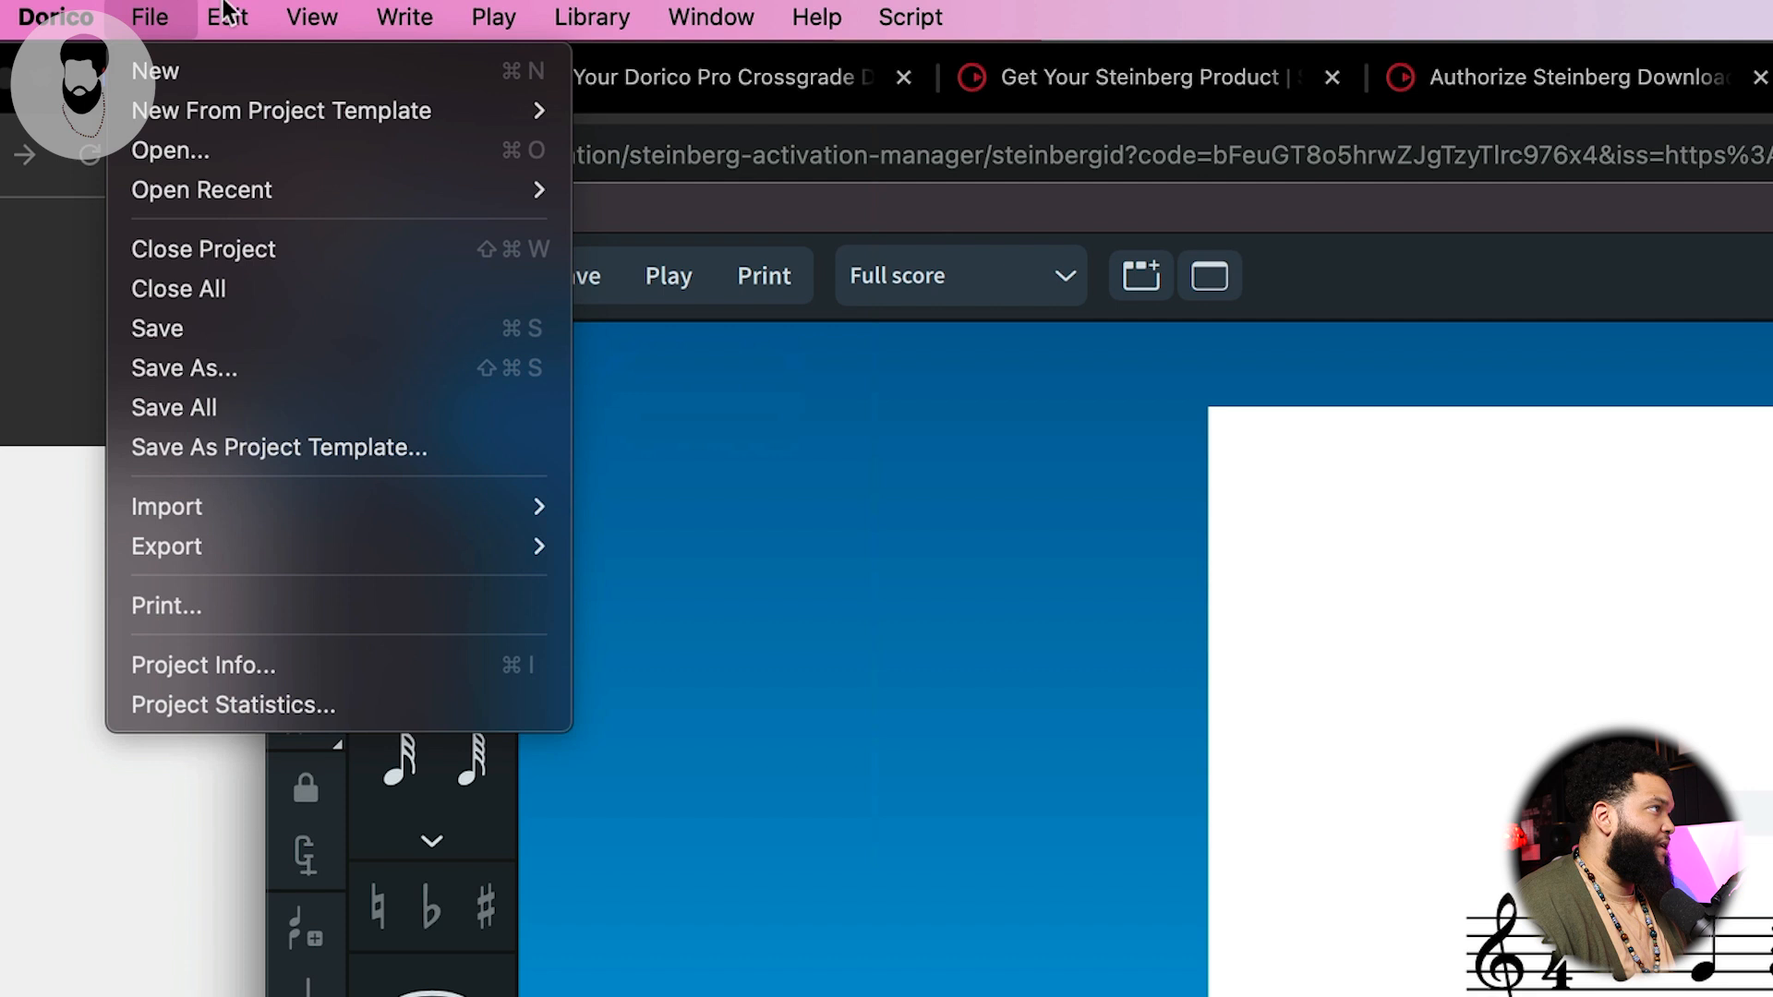
mouse_move(228, 17)
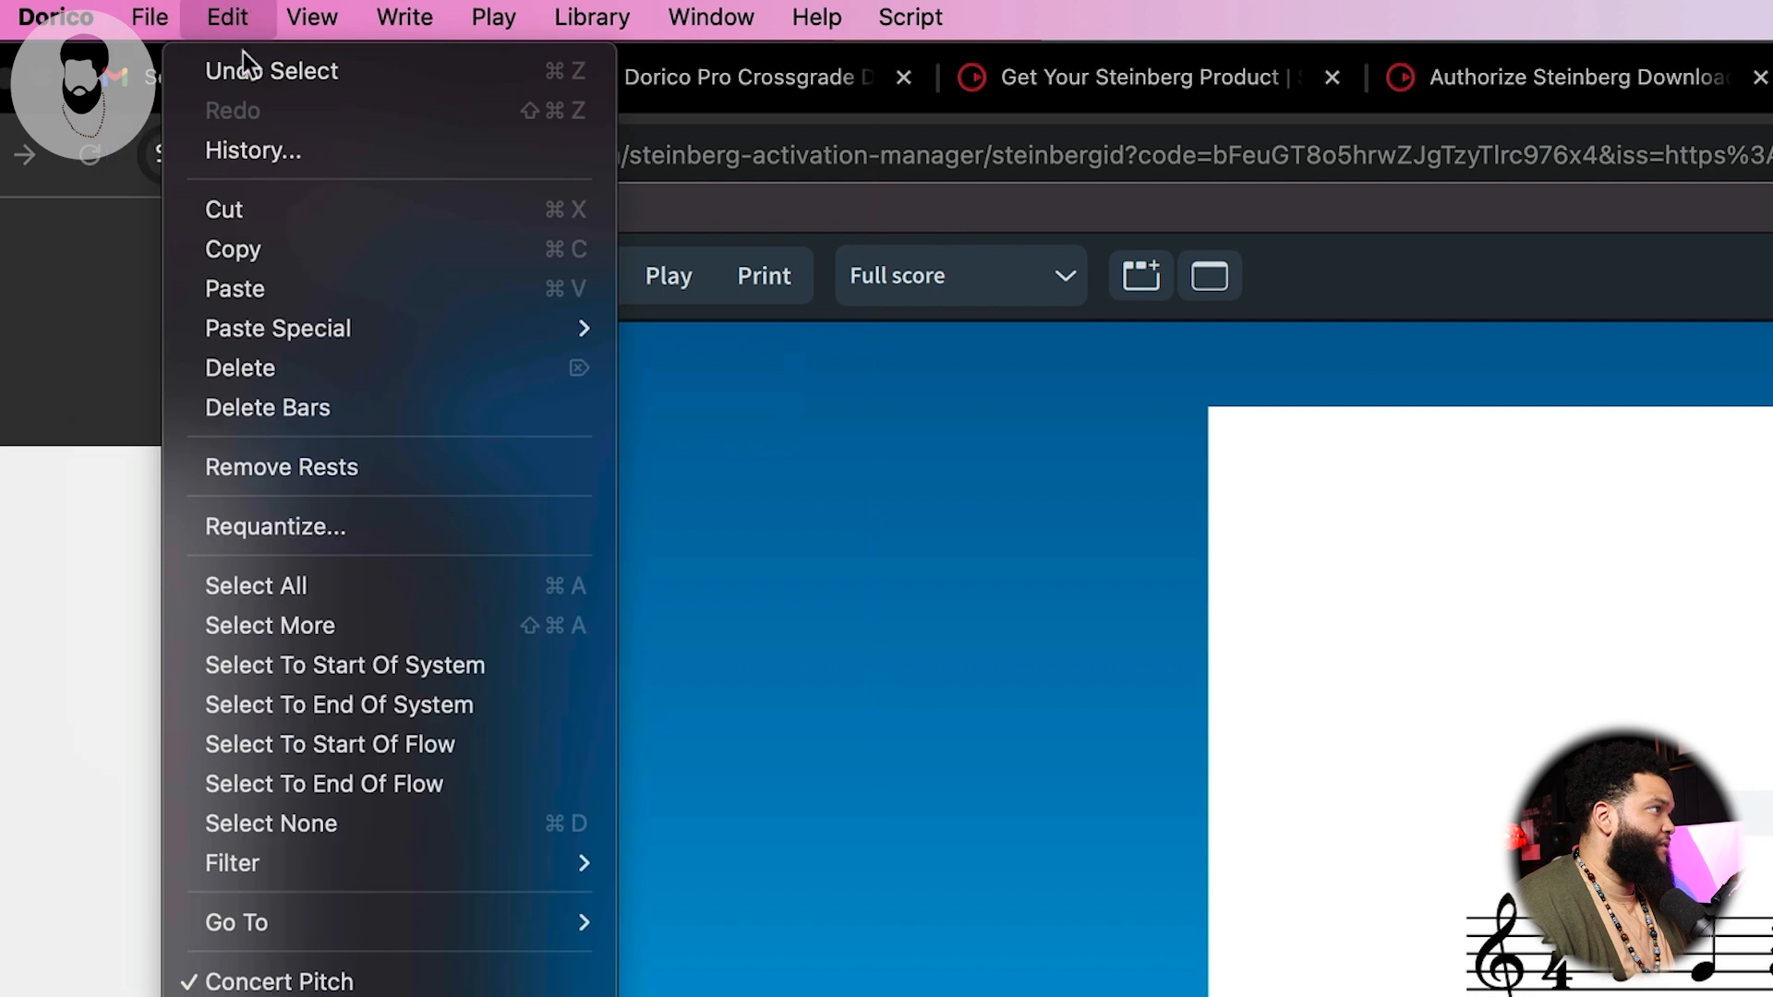
left_click(340, 408)
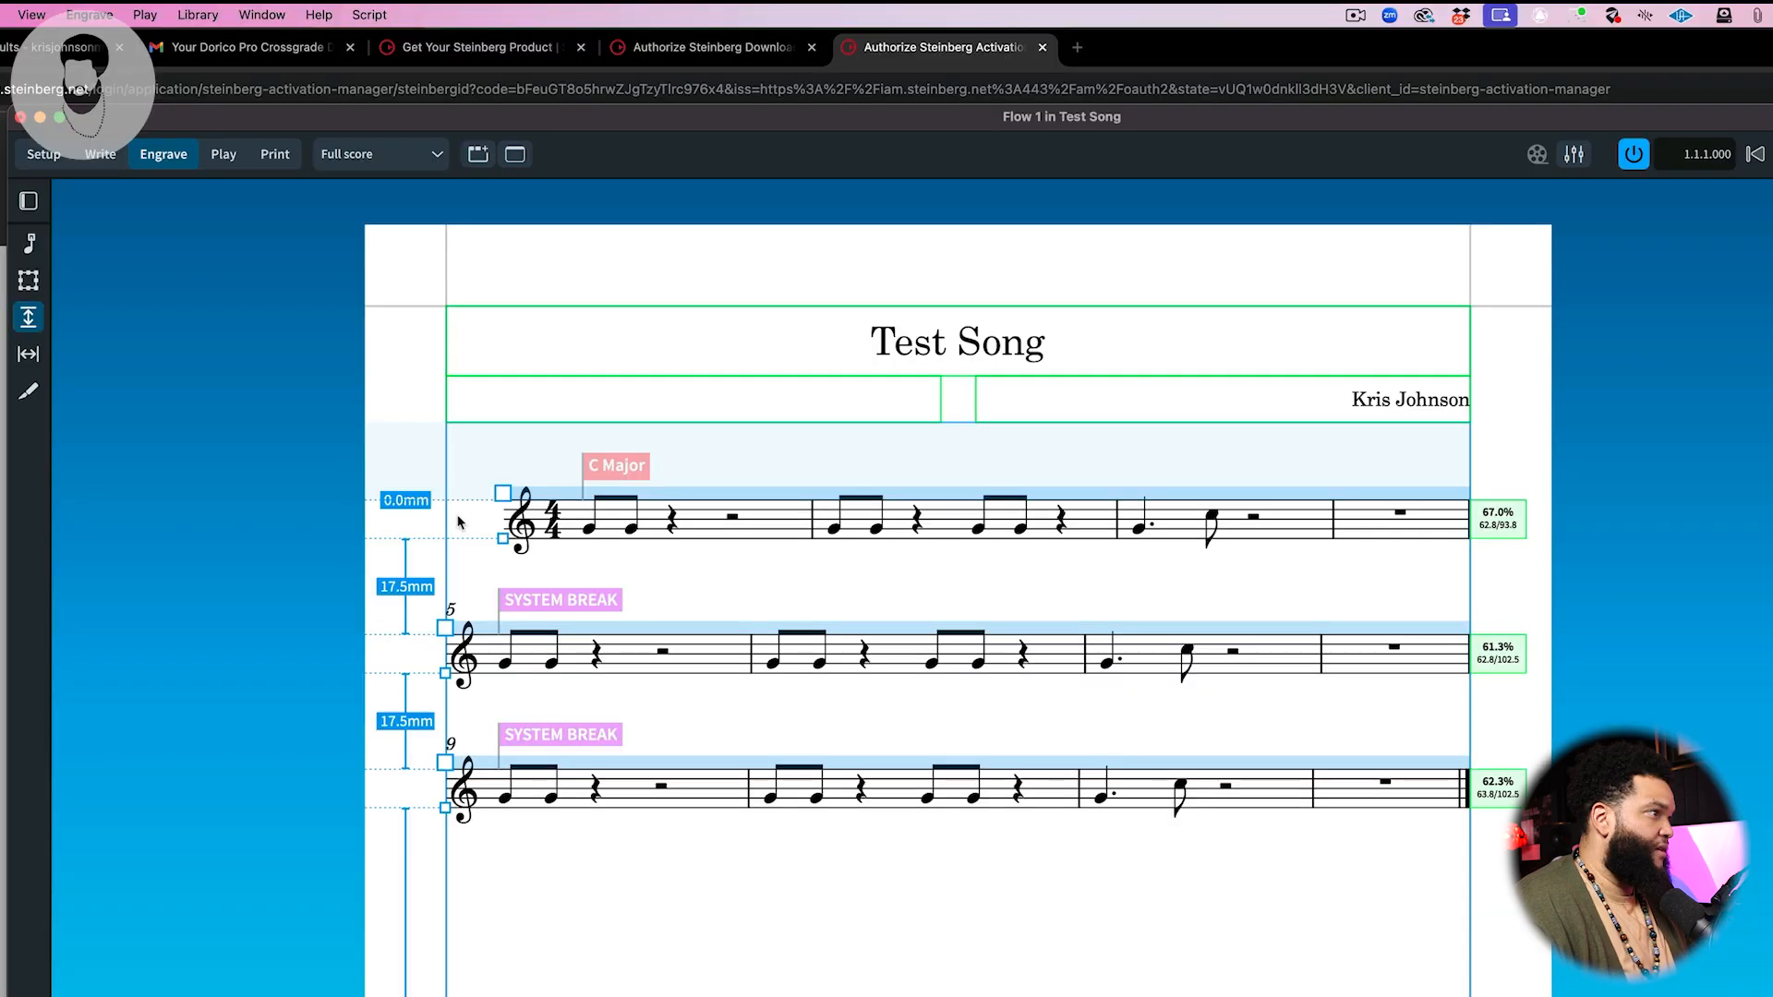
Step: Try to adjust the first system's staff spacing by dragging its handle in Engrave mode
left_click(503, 494)
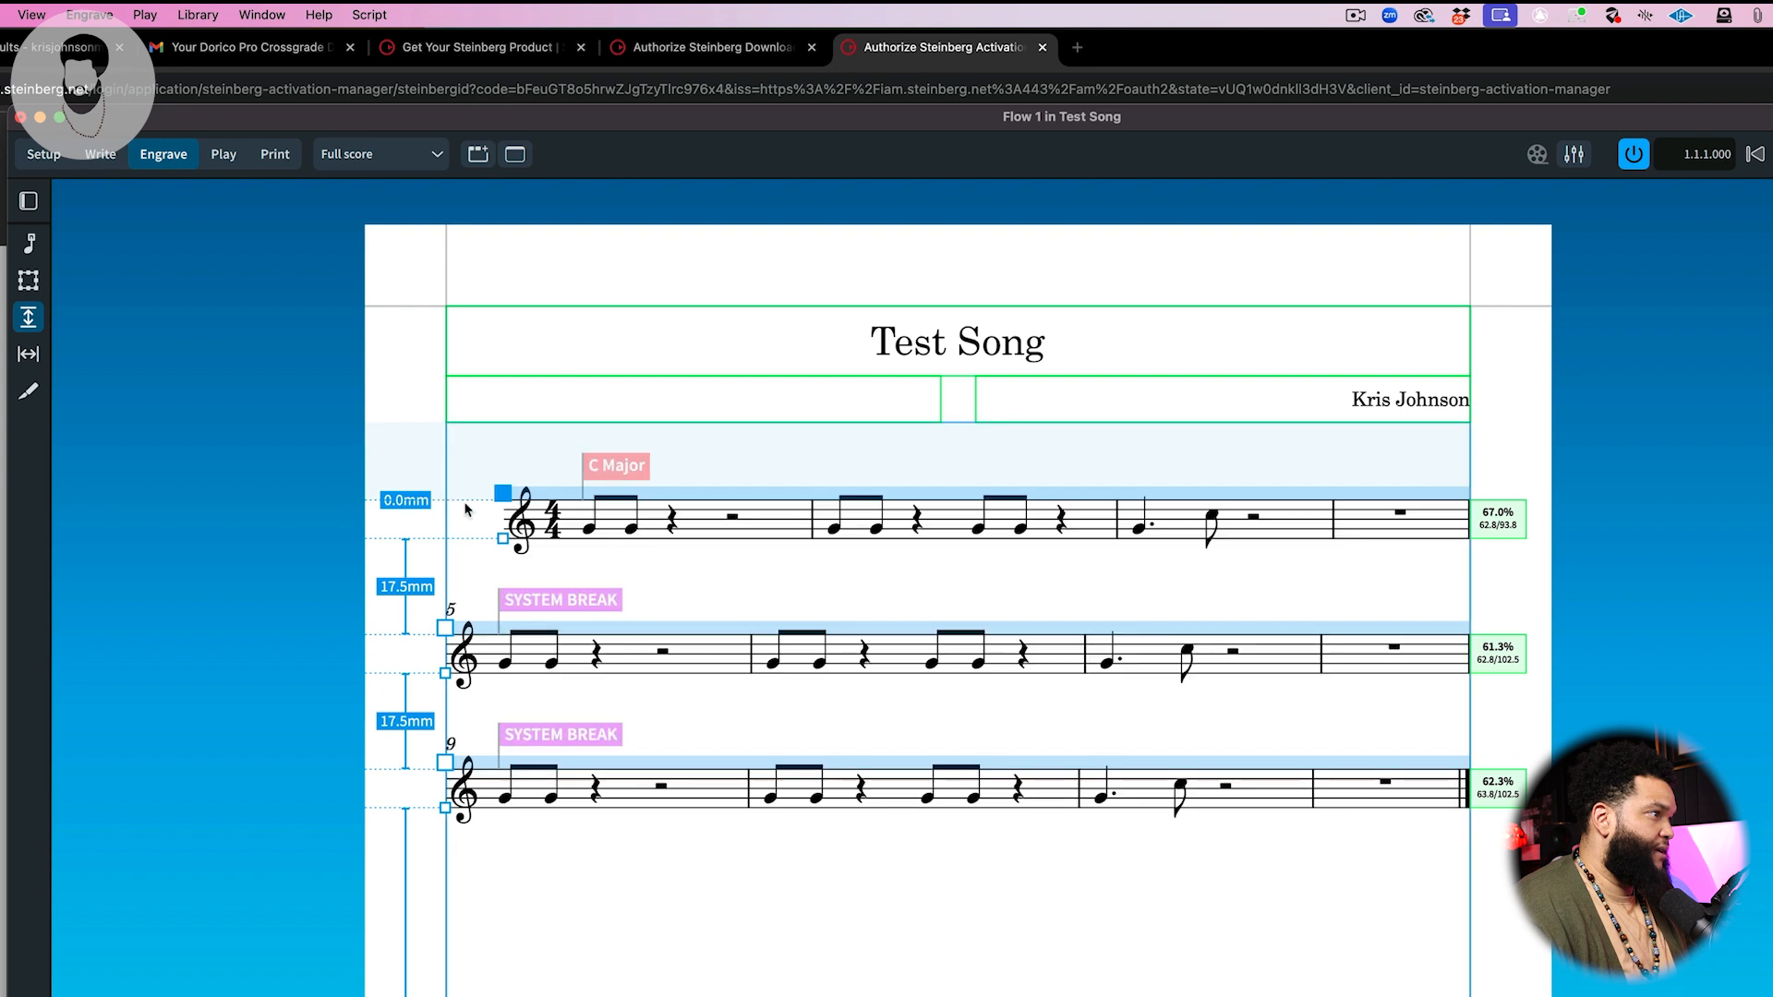
left_click(504, 539)
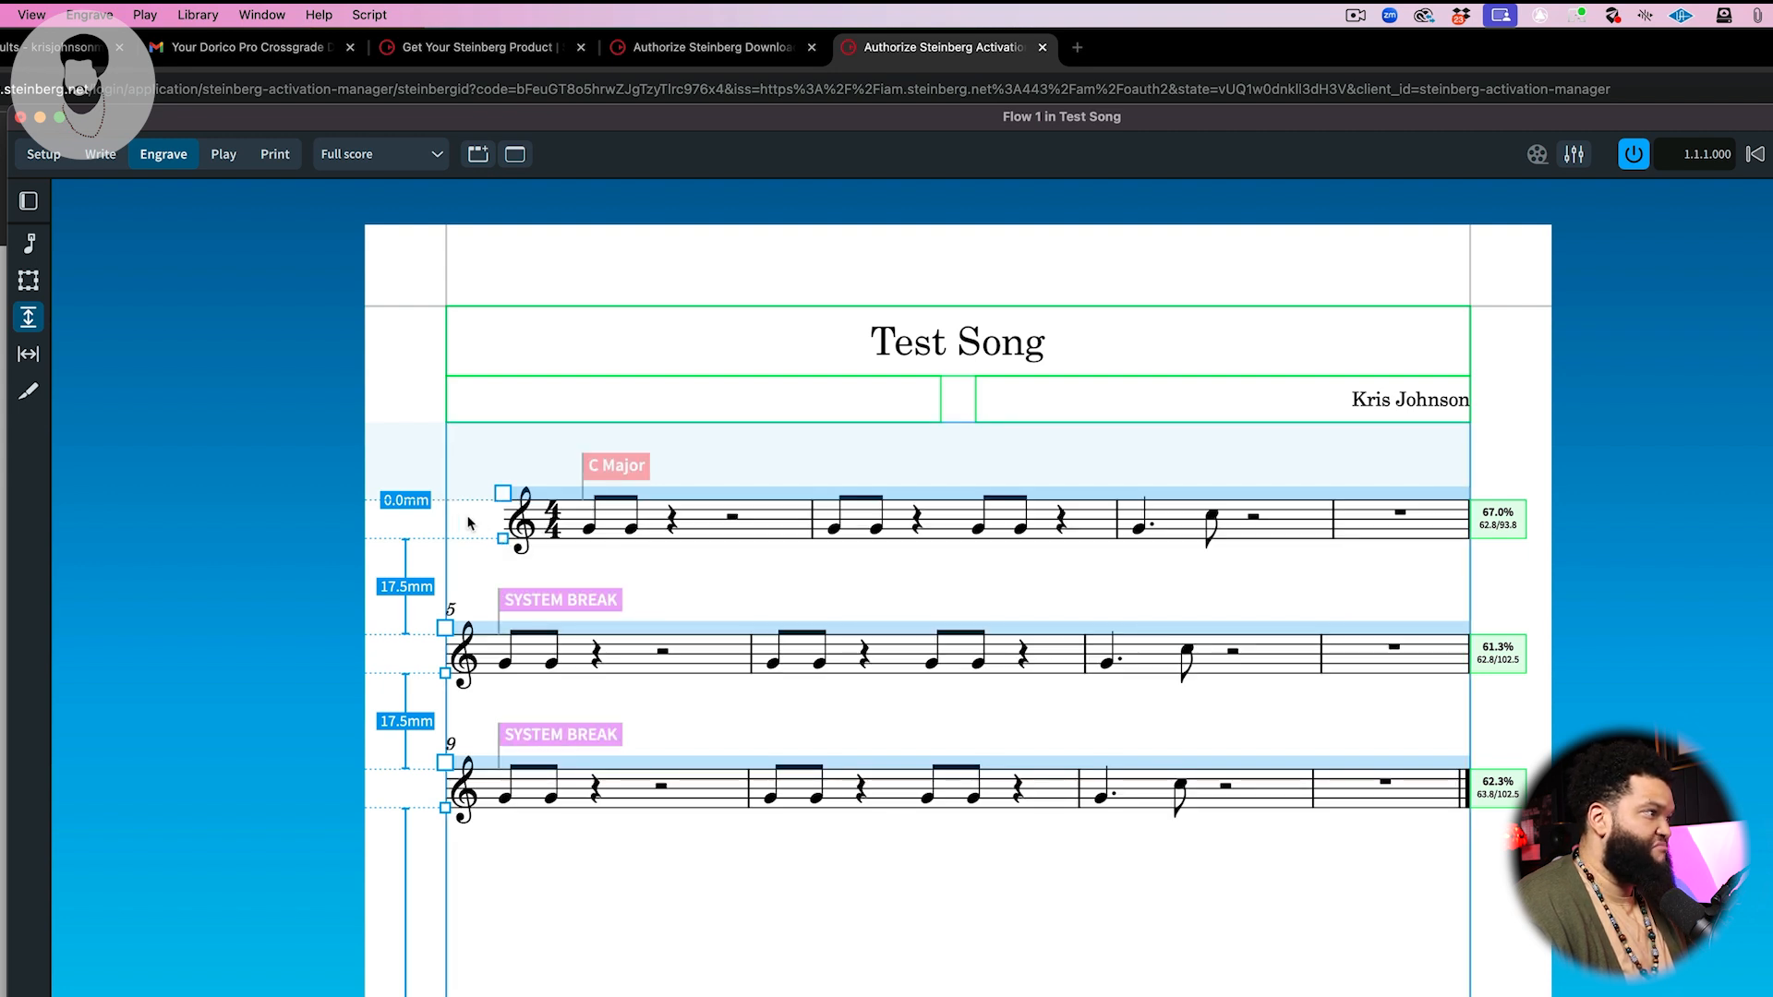
left_click(503, 494)
key("Escape")
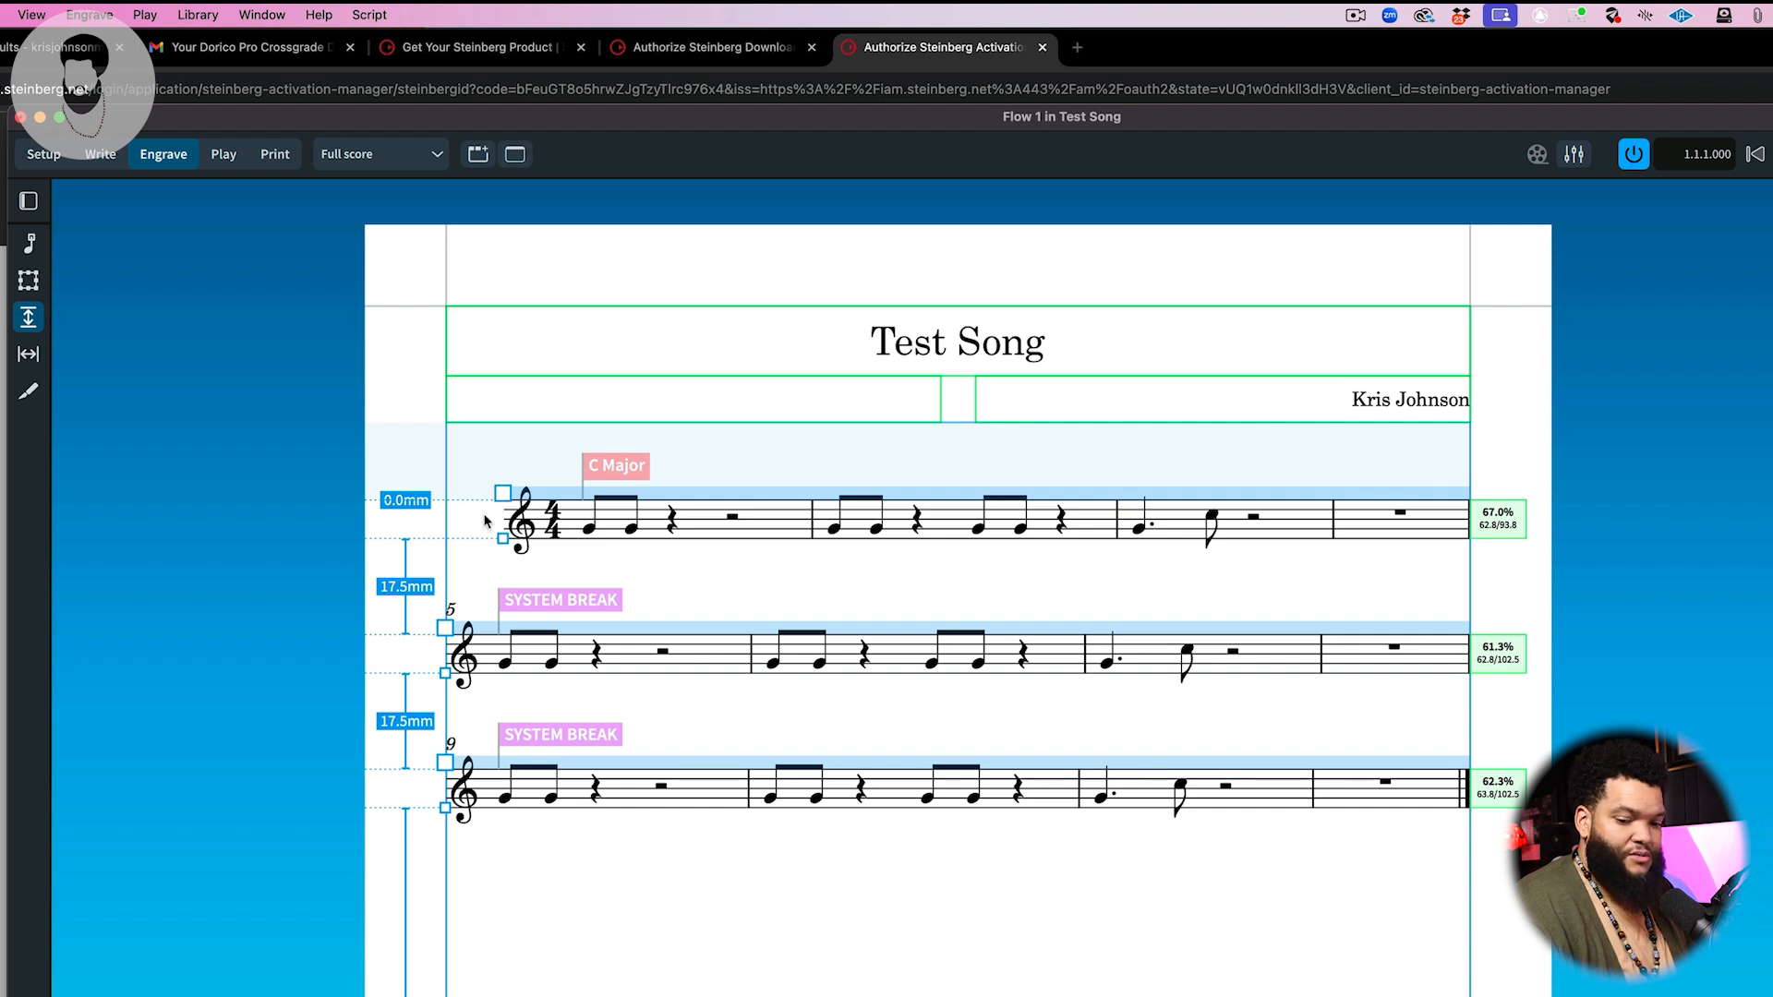
left_click(502, 493)
scroll(503, 493, "down", 1)
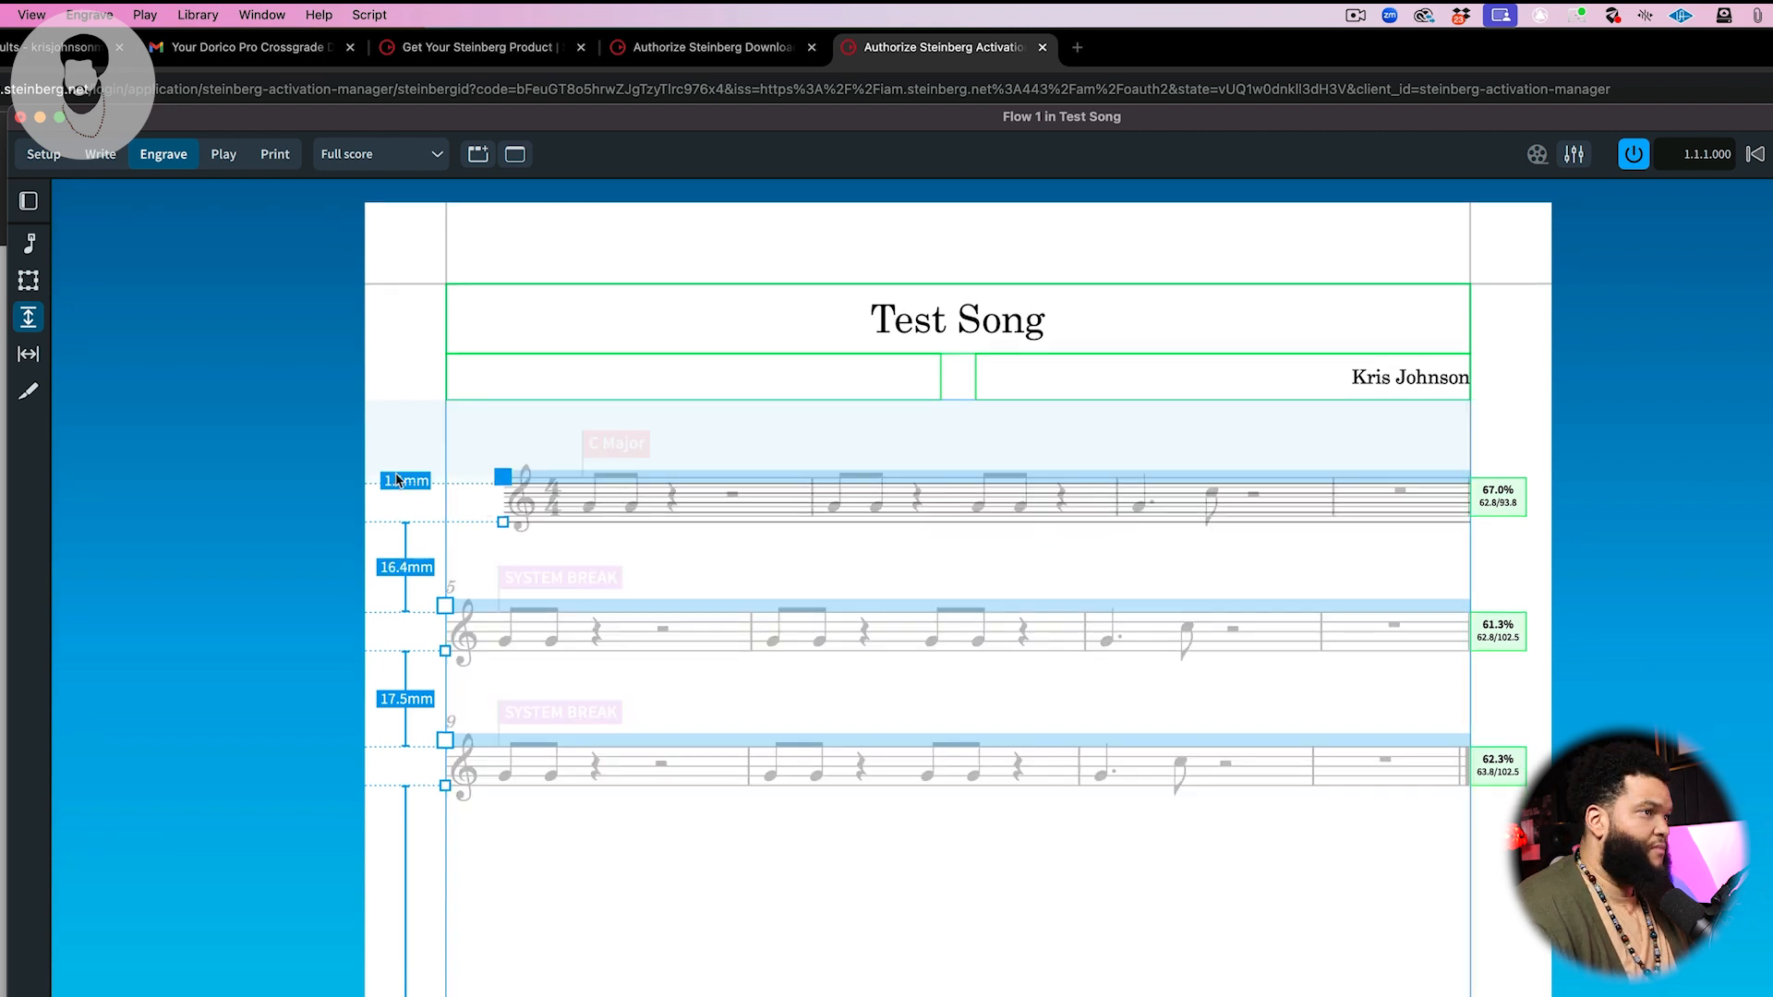
left_click(503, 530)
left_click_drag(504, 521, 439, 523)
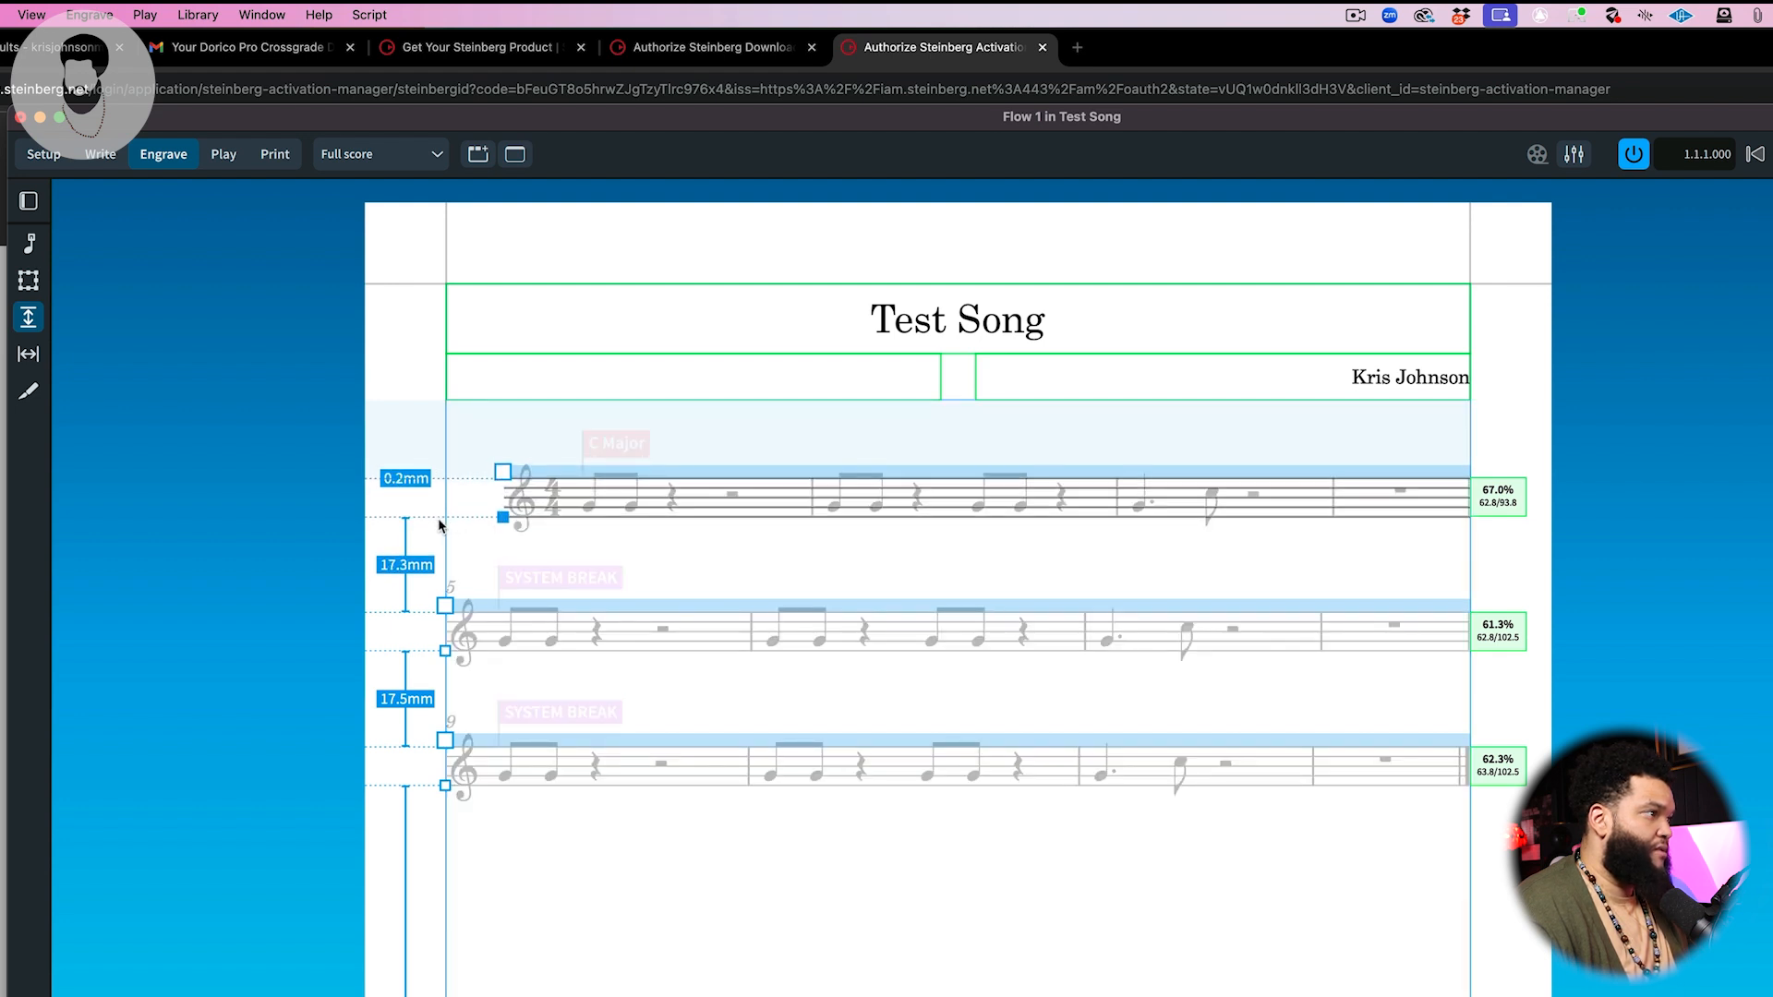
left_click(30, 243)
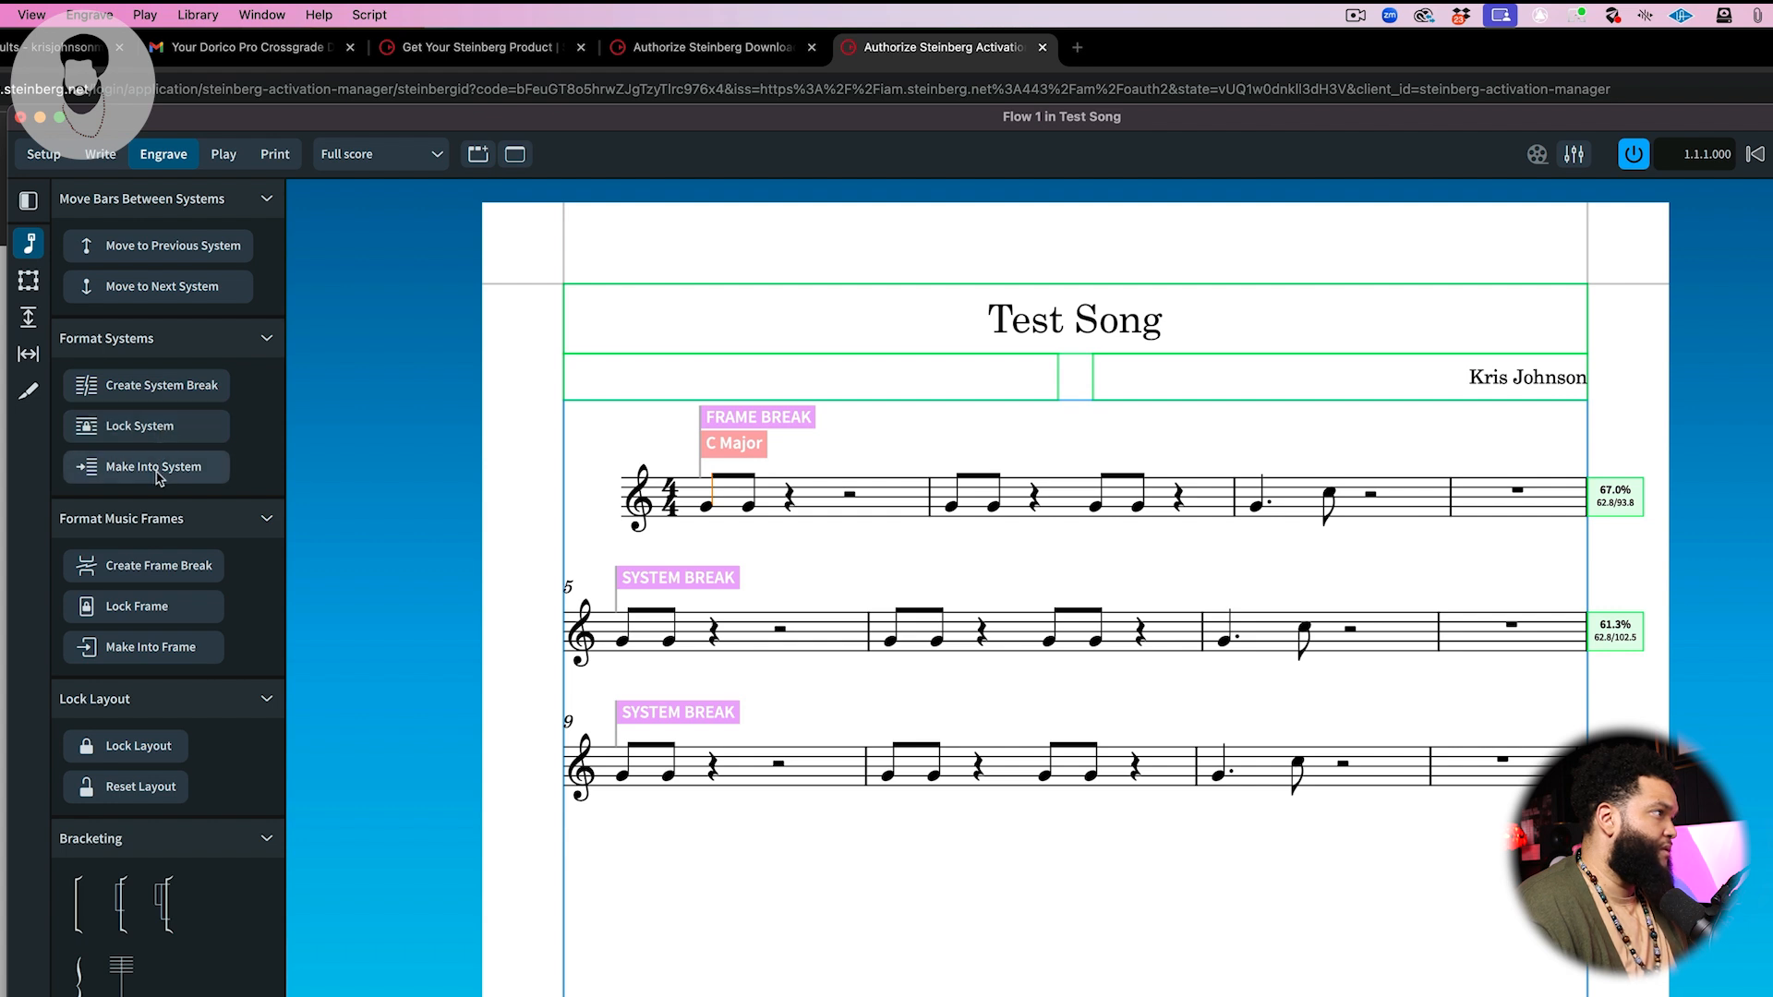
left_click(155, 468)
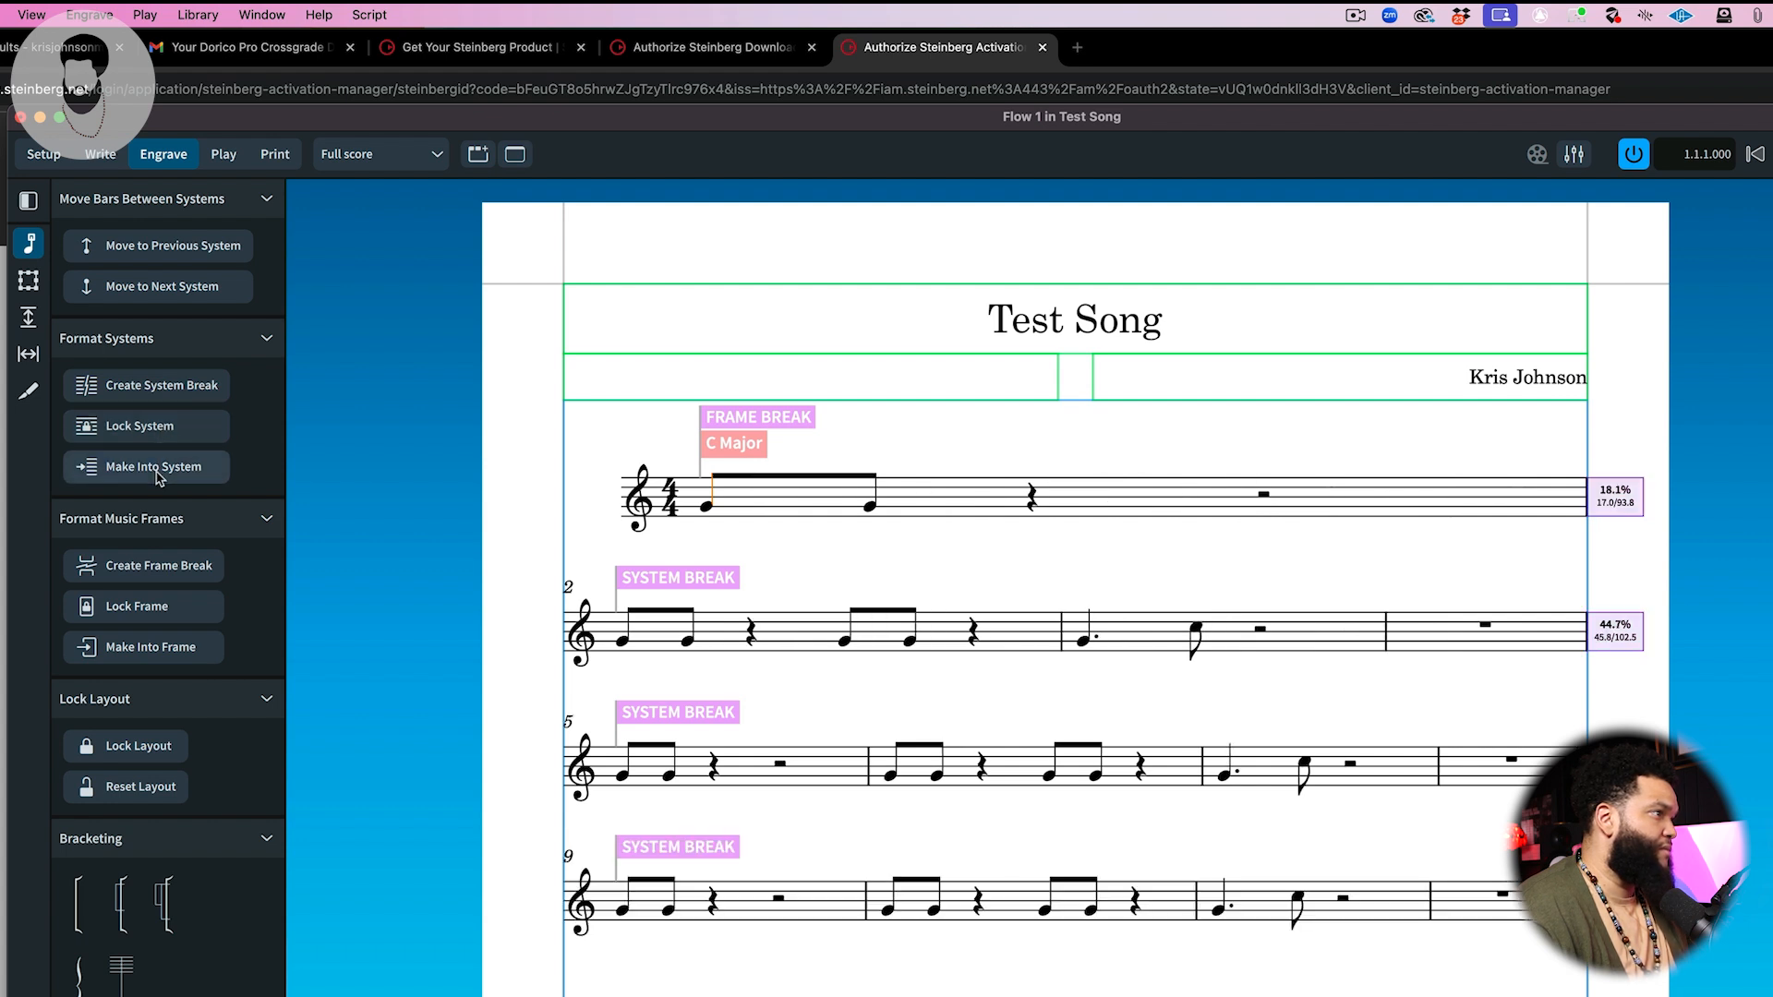
key("super+z")
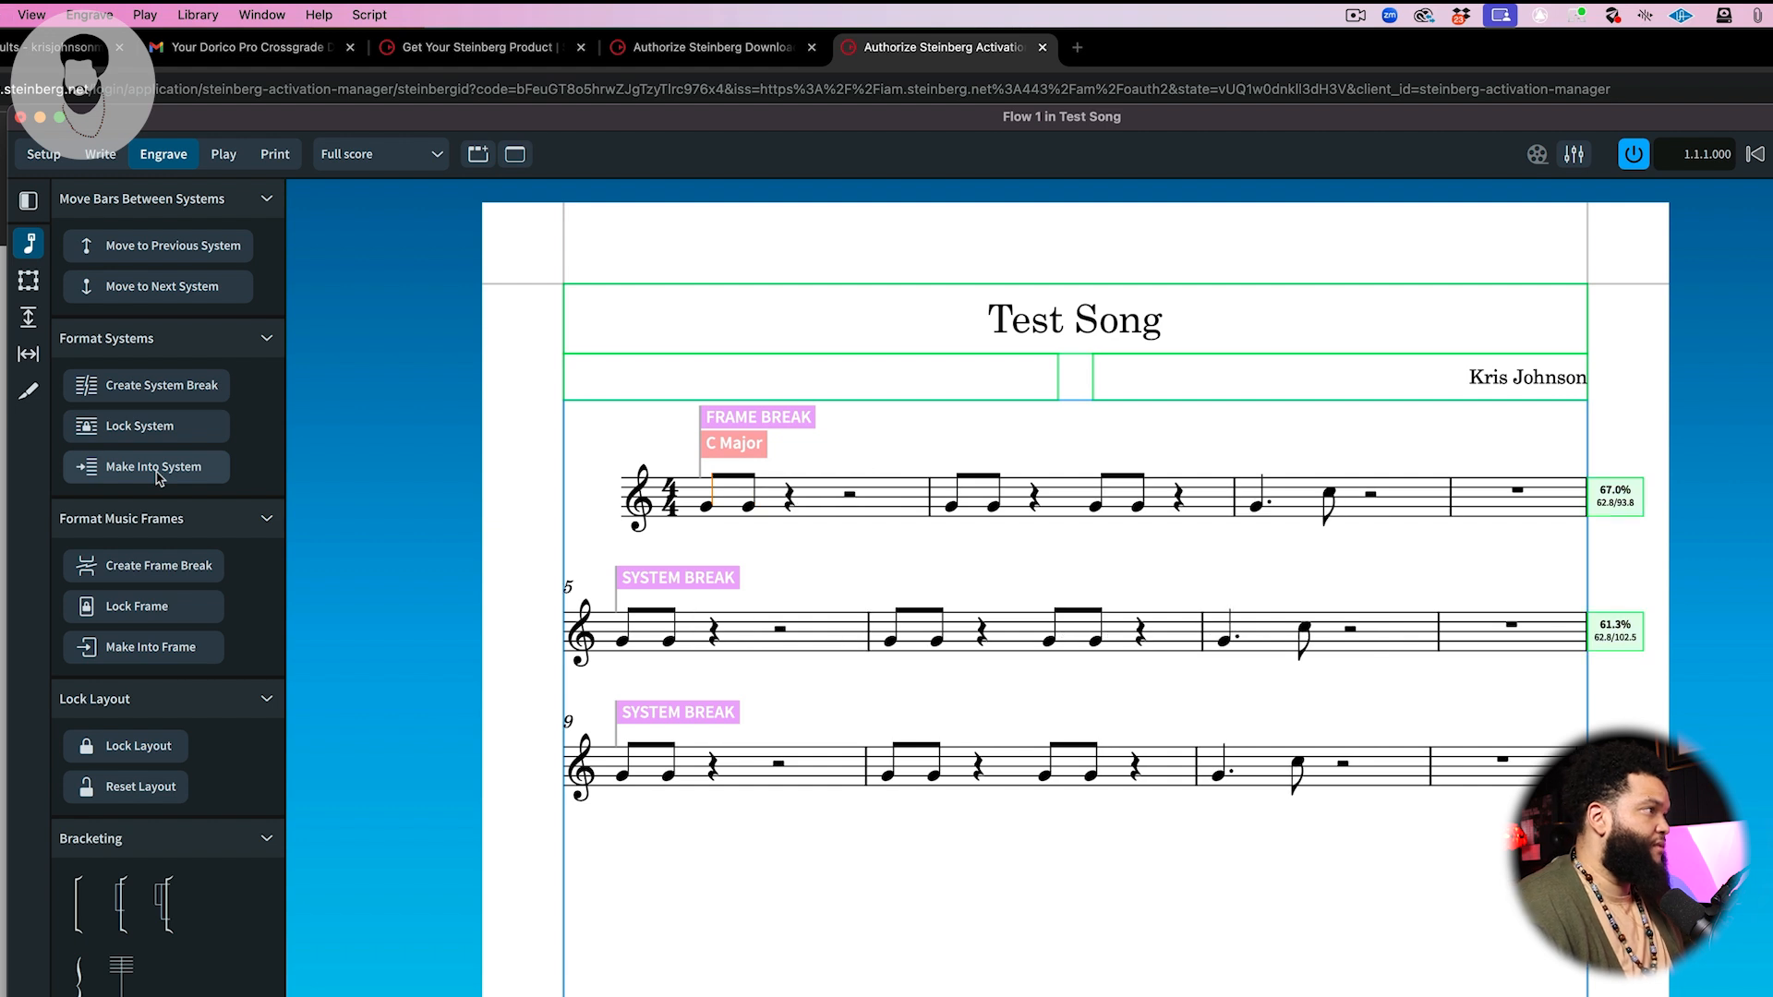
left_click(90, 15)
left_click(678, 290)
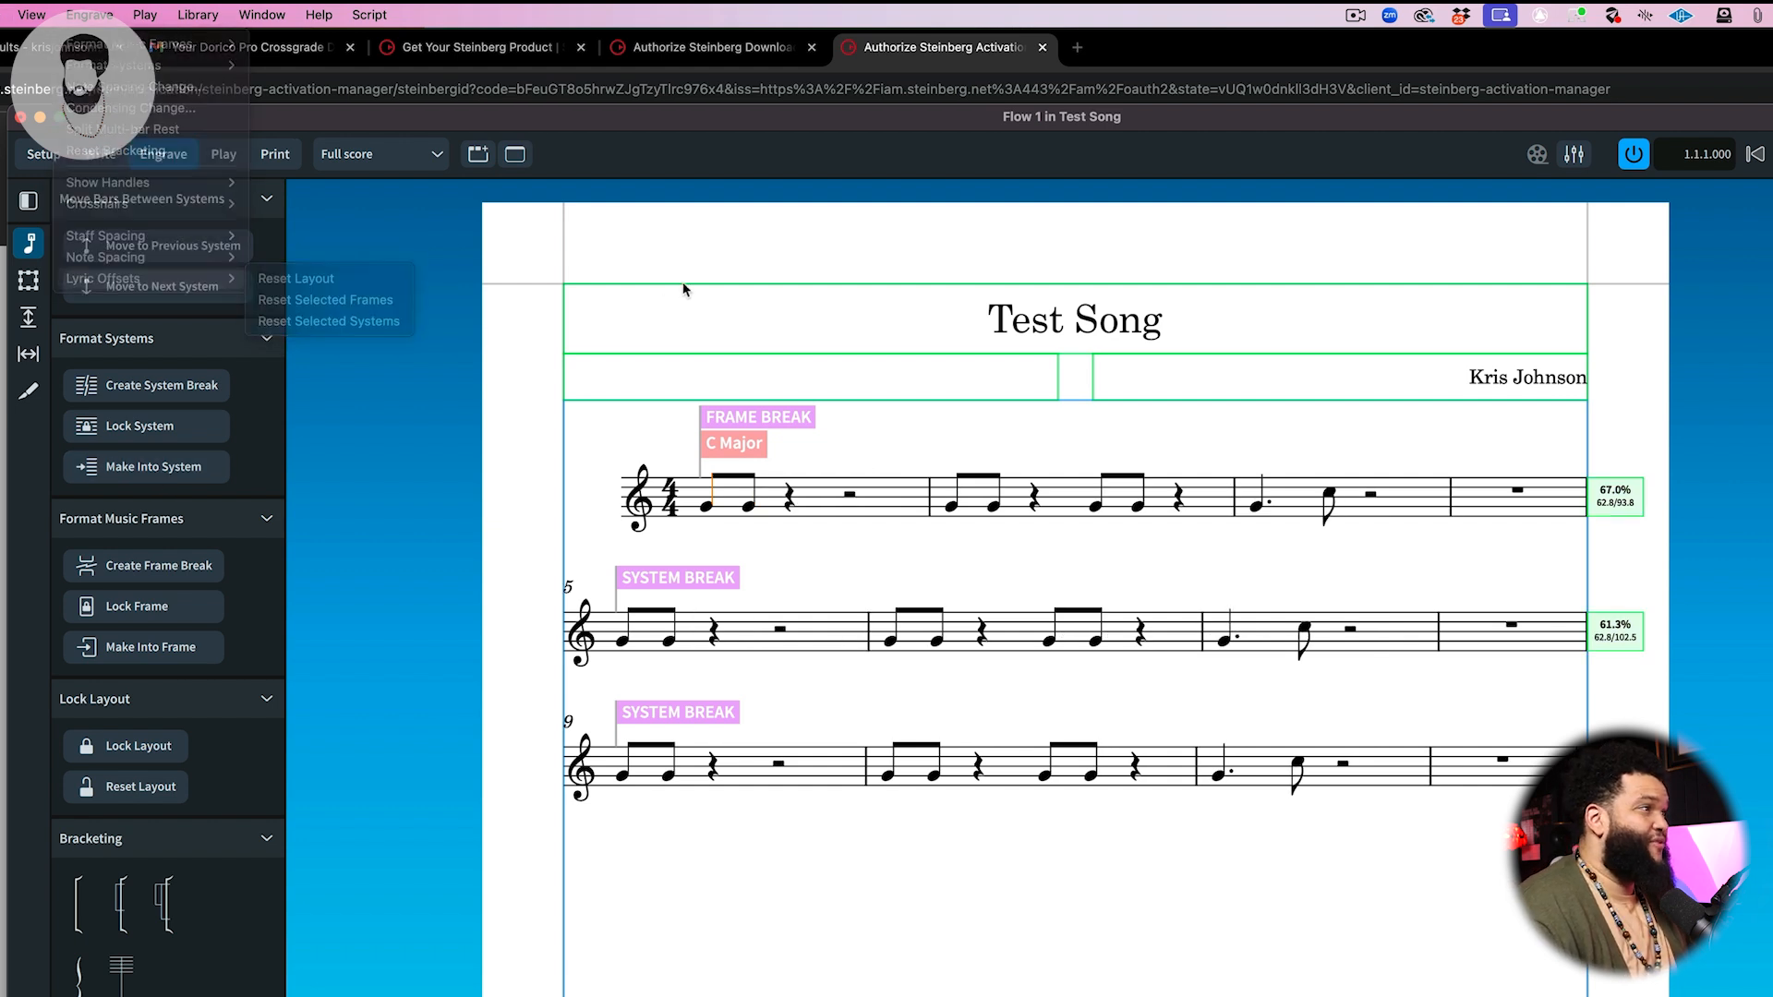
Step: Switch to Write mode and add a C7 chord symbol at the start of bar 1
left_click(486, 456)
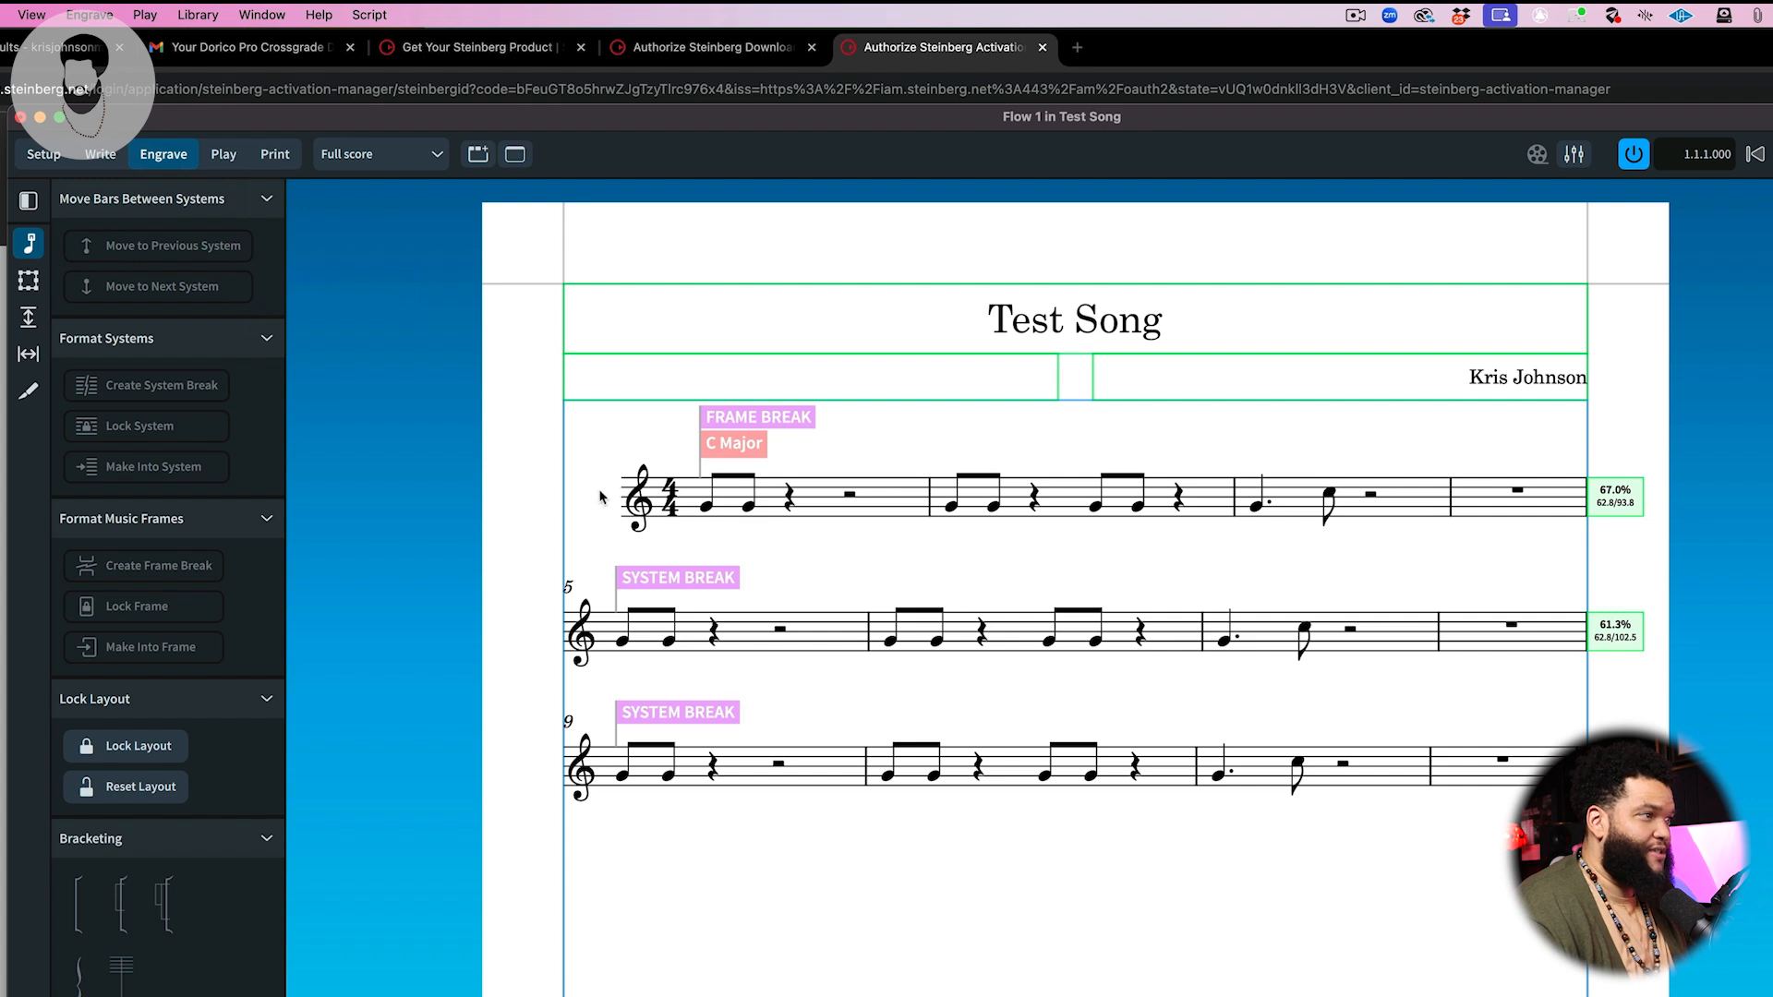
left_click(100, 155)
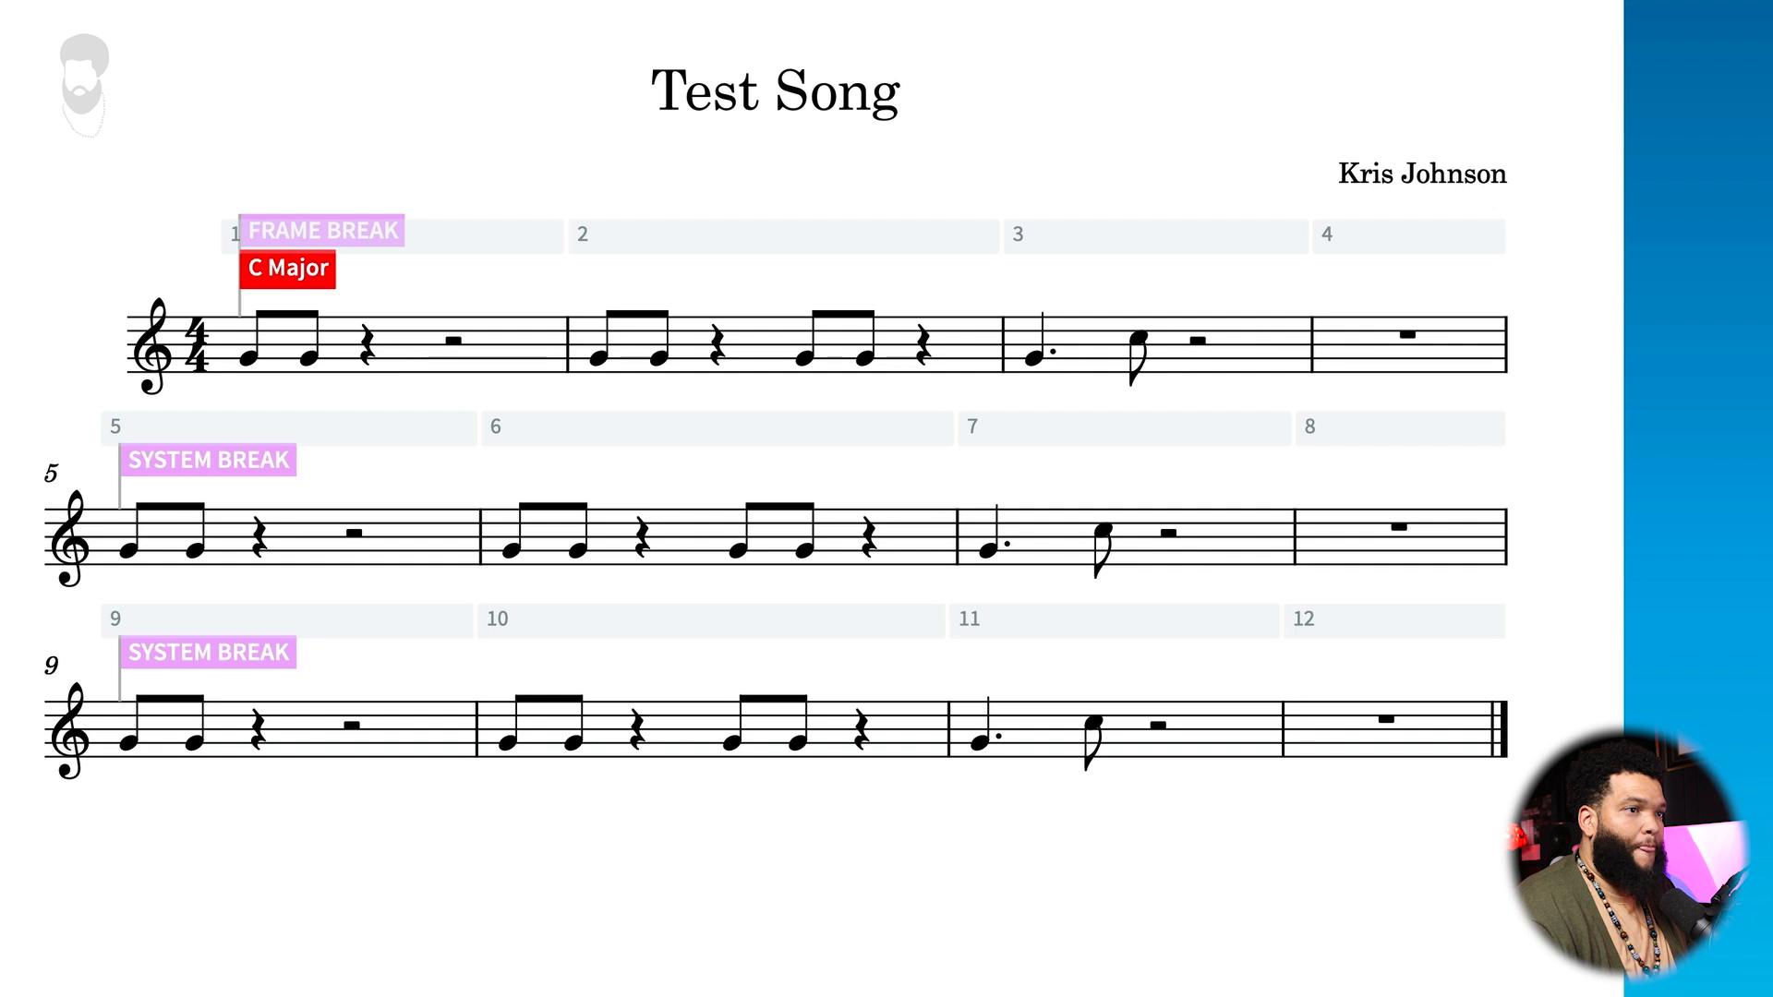
key("shift+q")
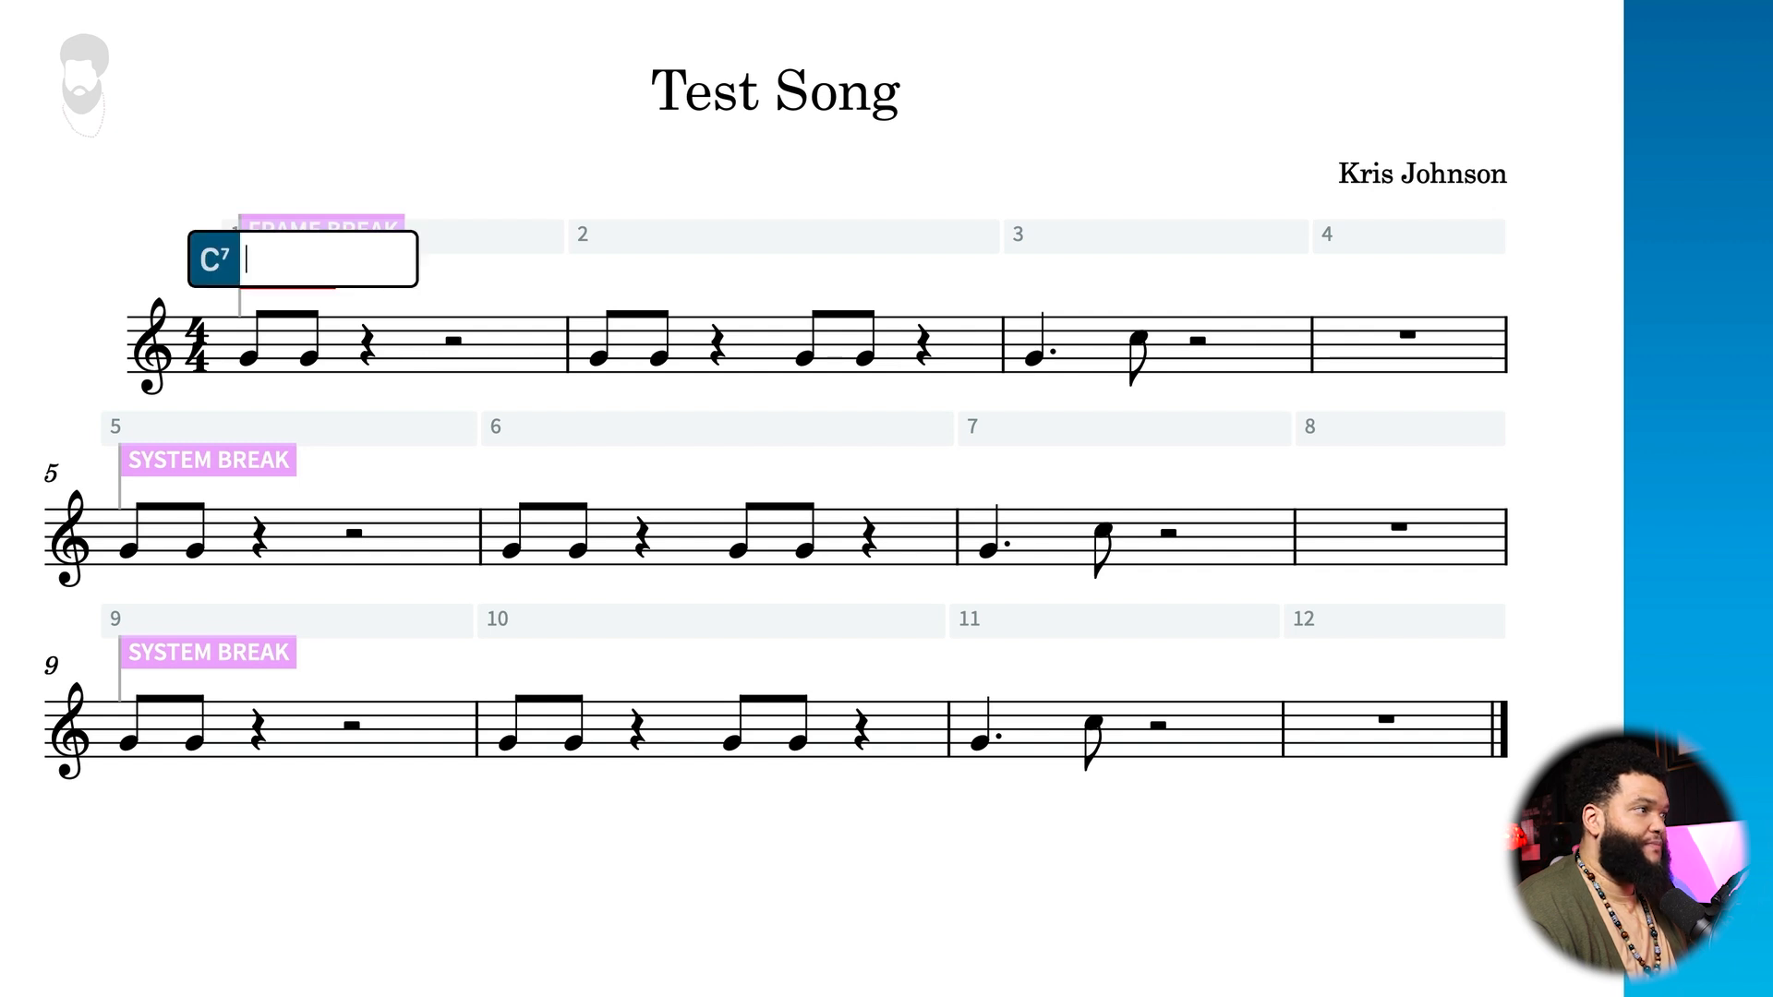
type("c7")
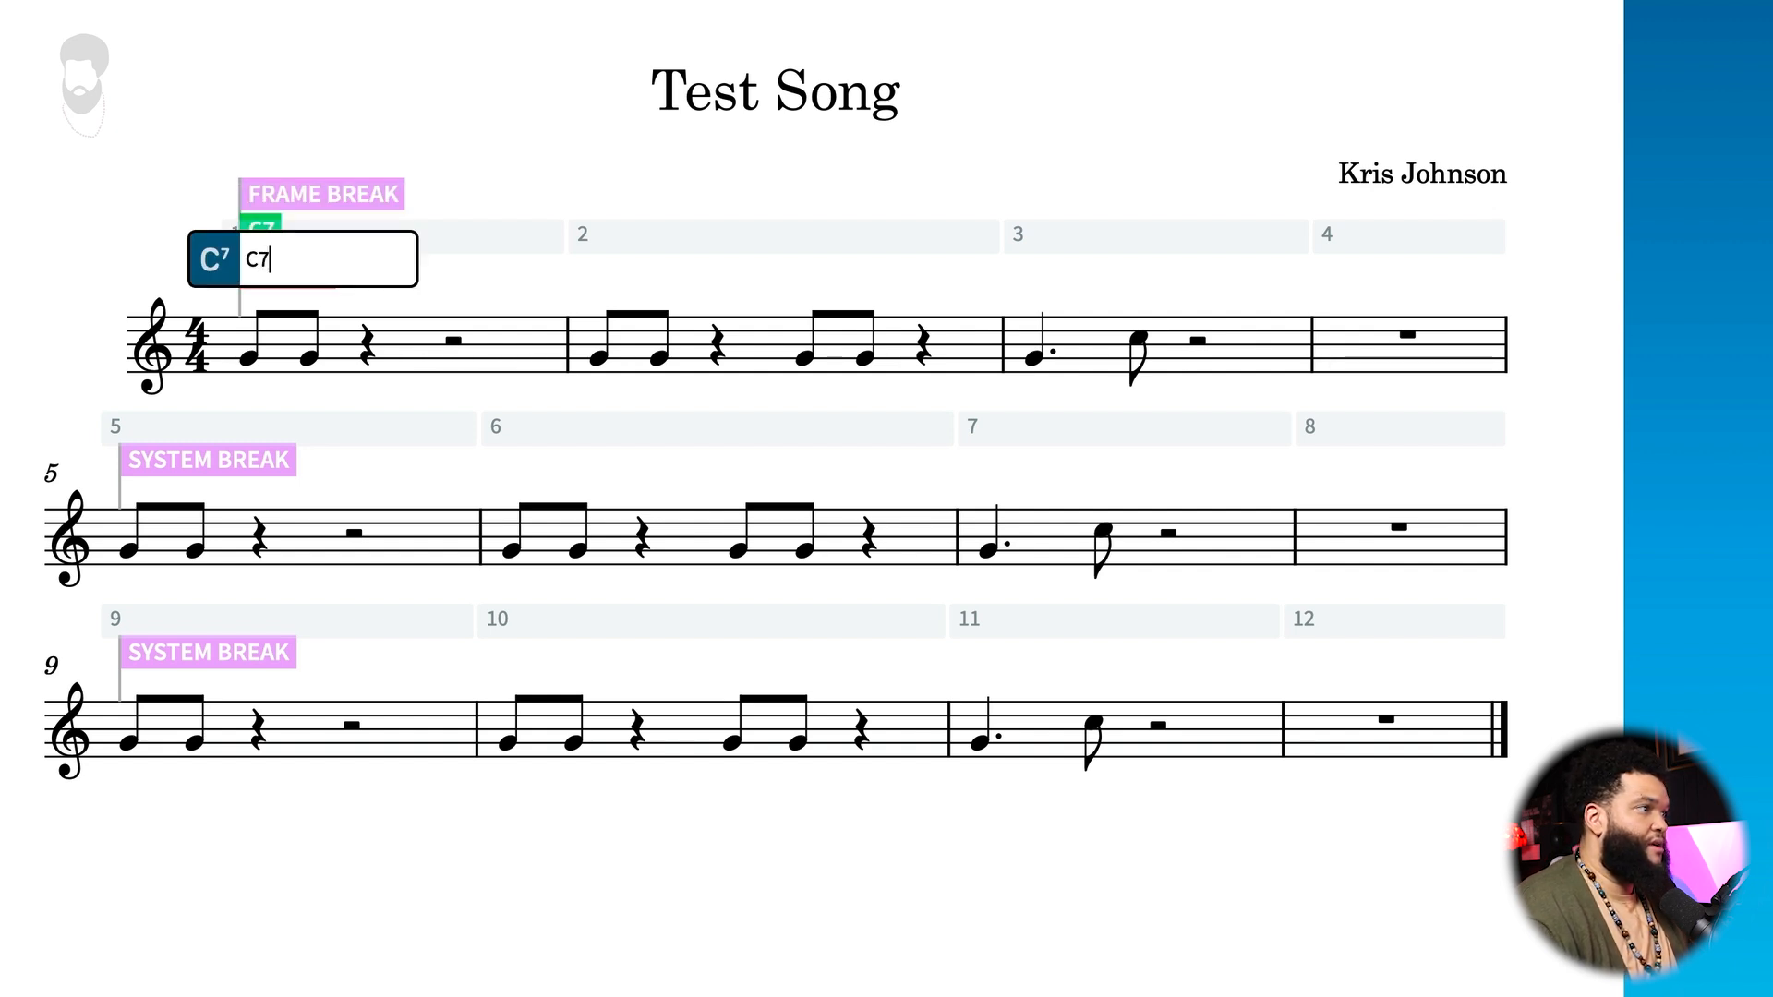
left_click(595, 298)
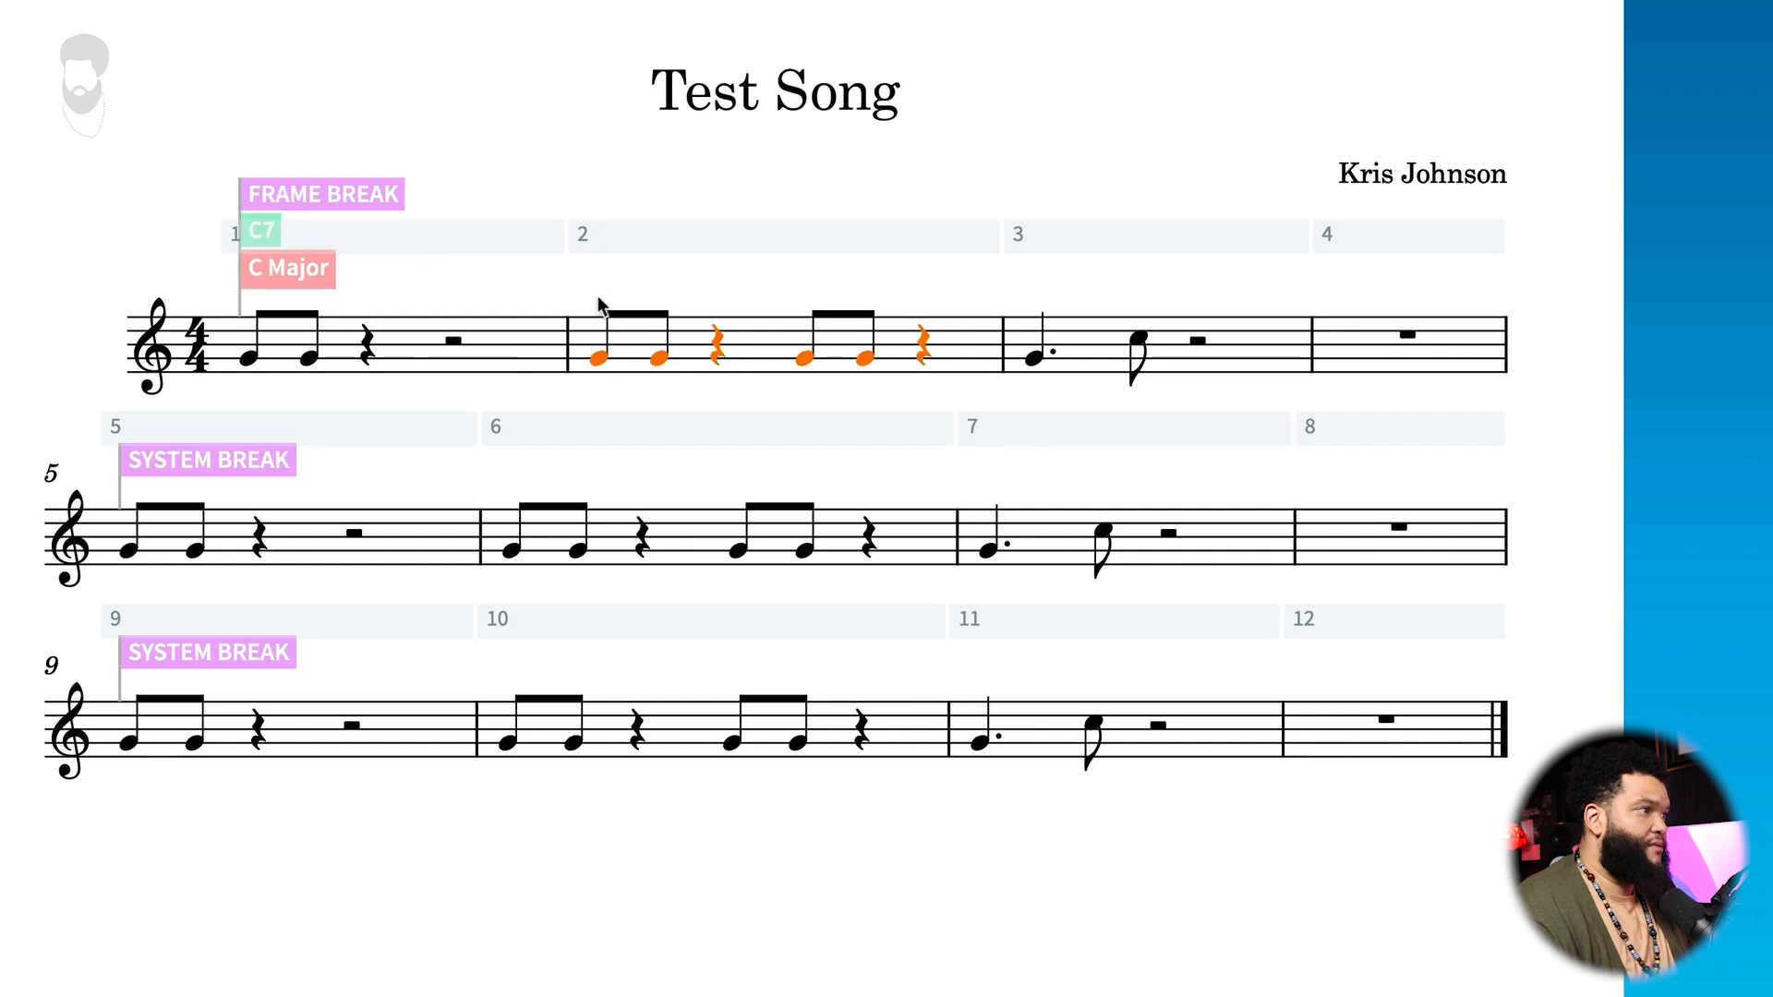
key("Escape")
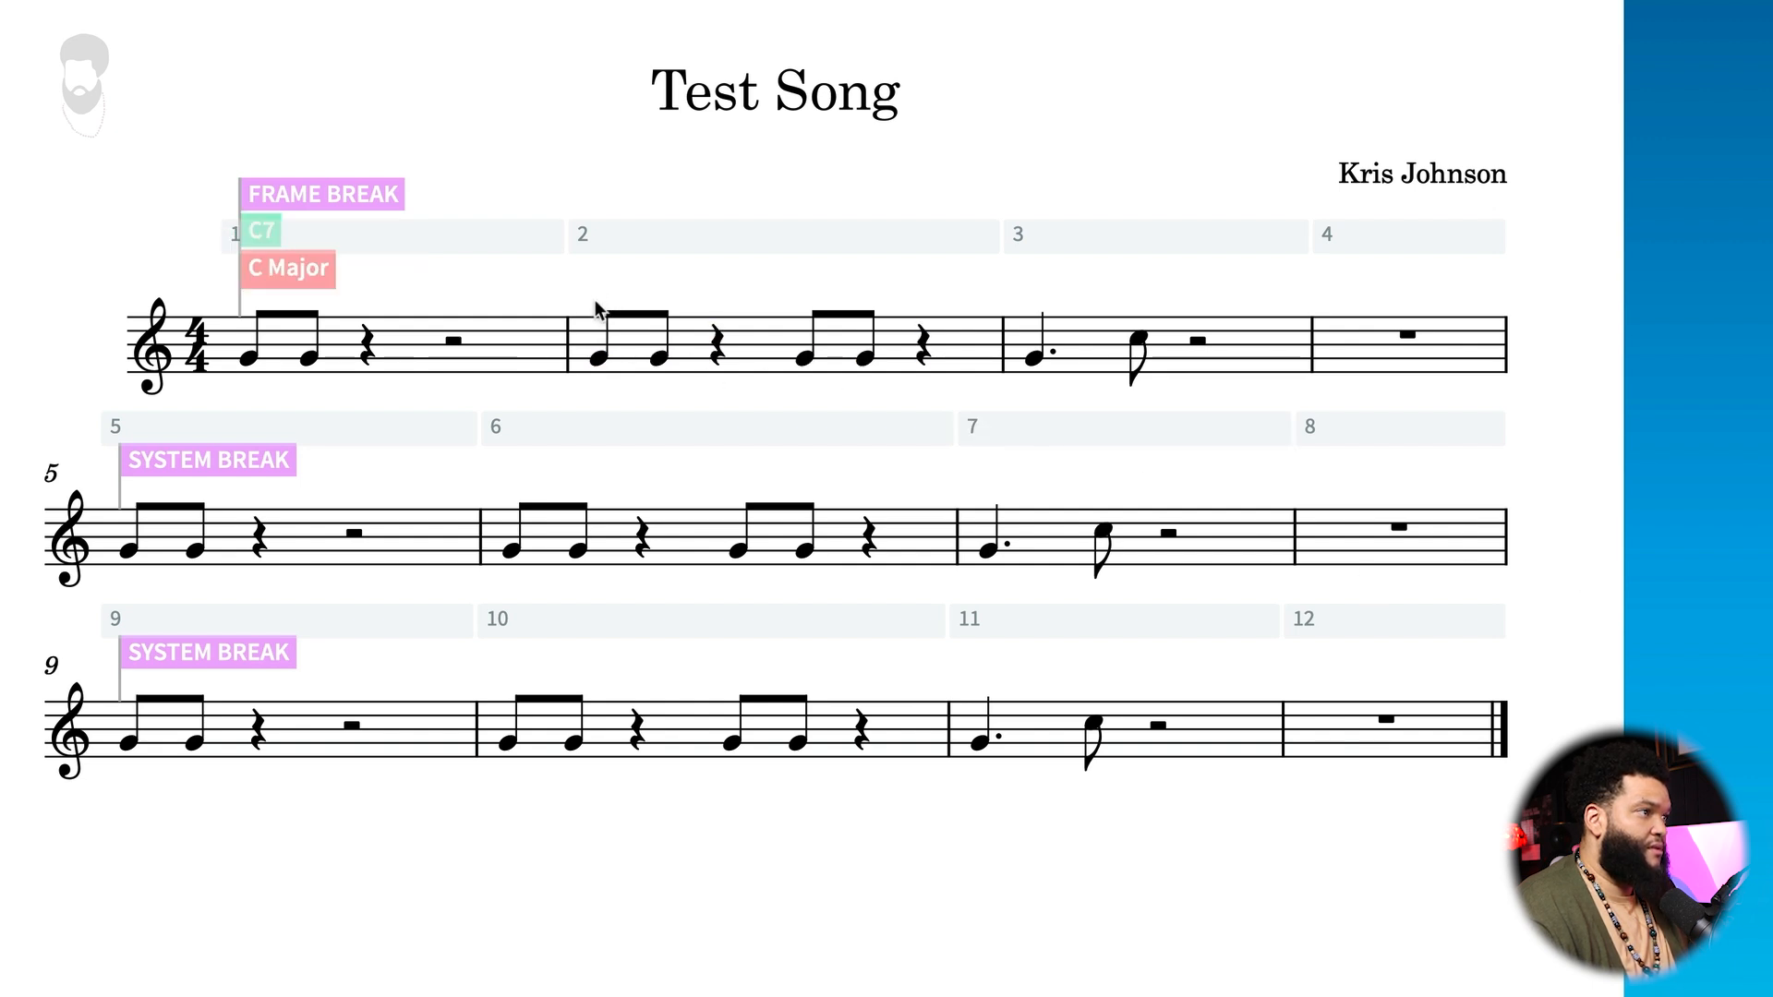
Step: Starting from bar 2's first note, enter chord symbols F7, C7 and F#7 at the starts of bars 2, 3 and 4
left_click(606, 352)
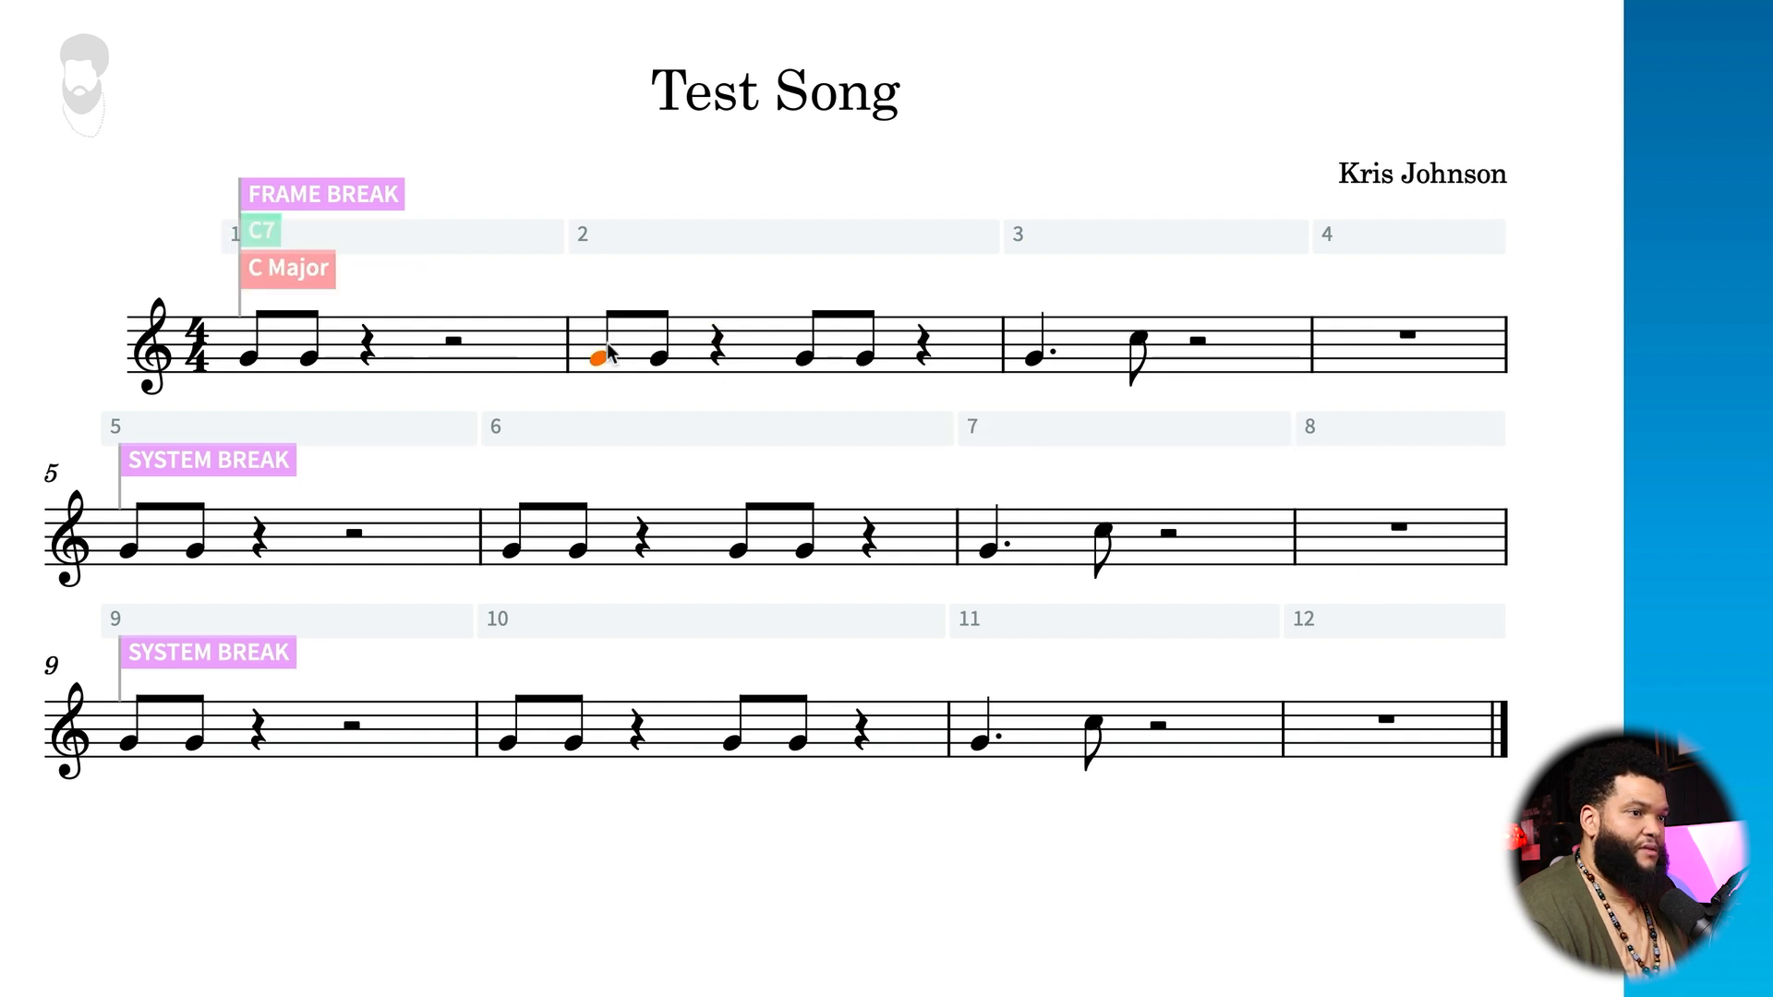
key("shift+q")
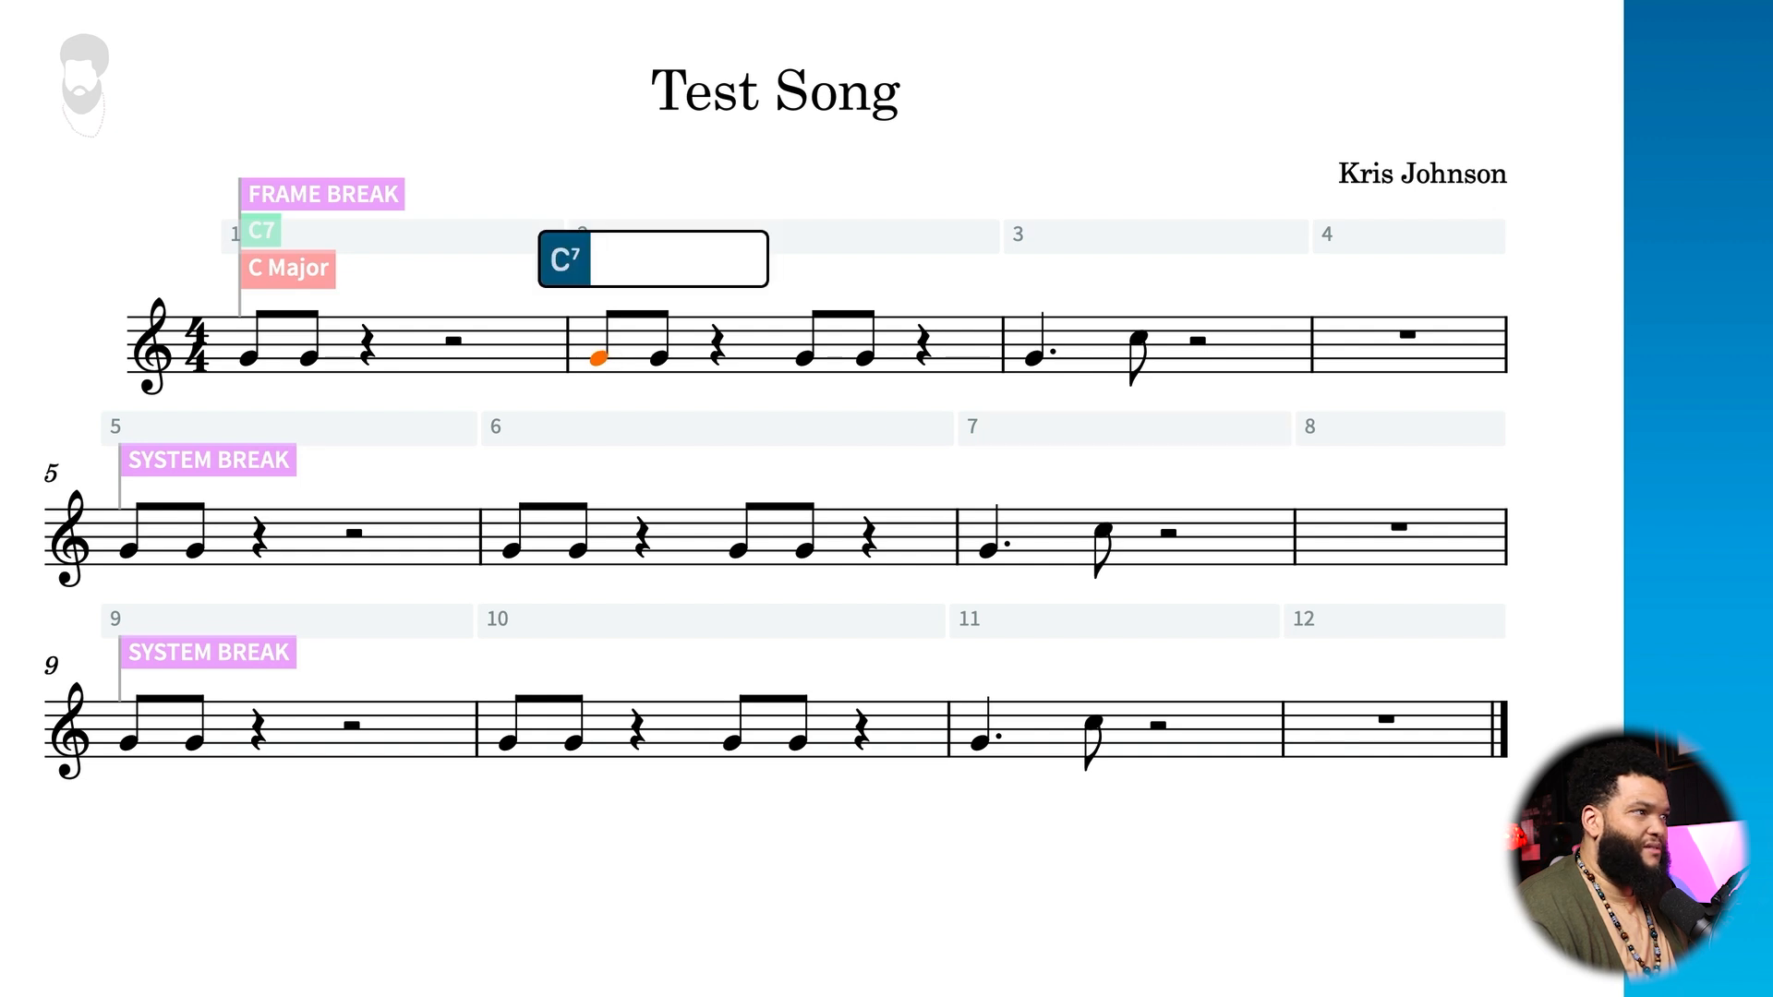
type("F7")
key("space")
key("space")
key("space")
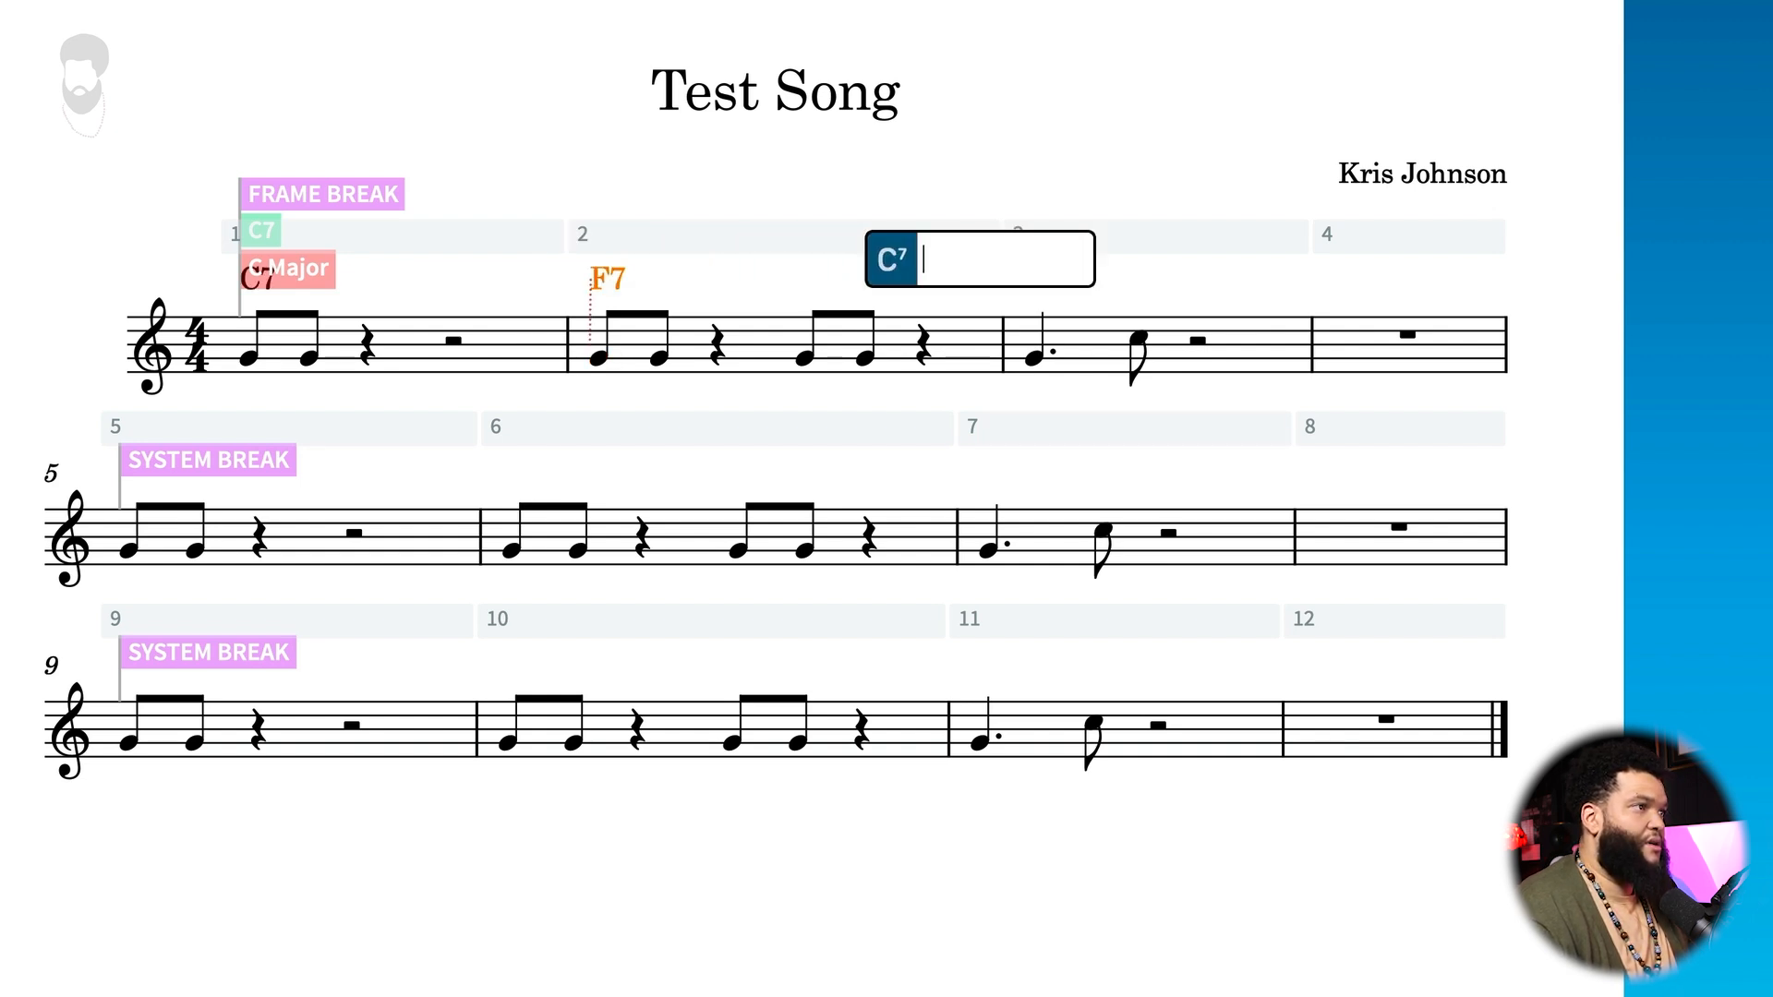
key("space")
type("C7")
key("space")
key("space")
key("space")
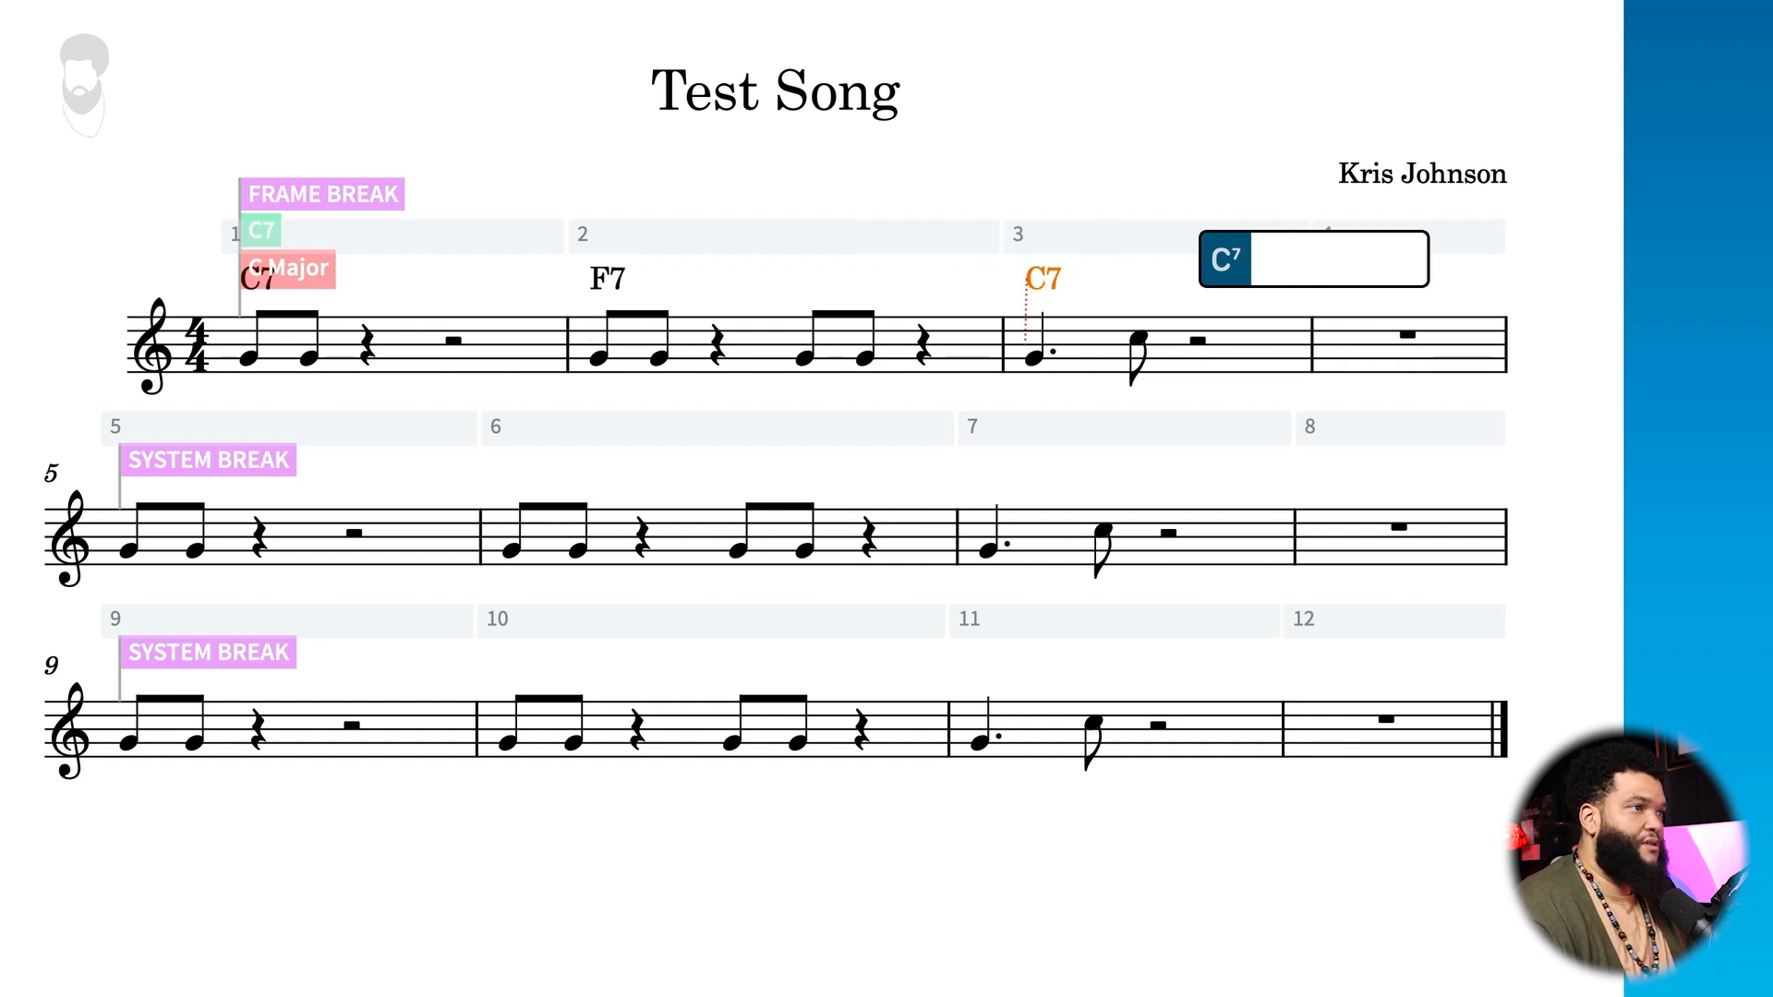
key("space")
type("F#7")
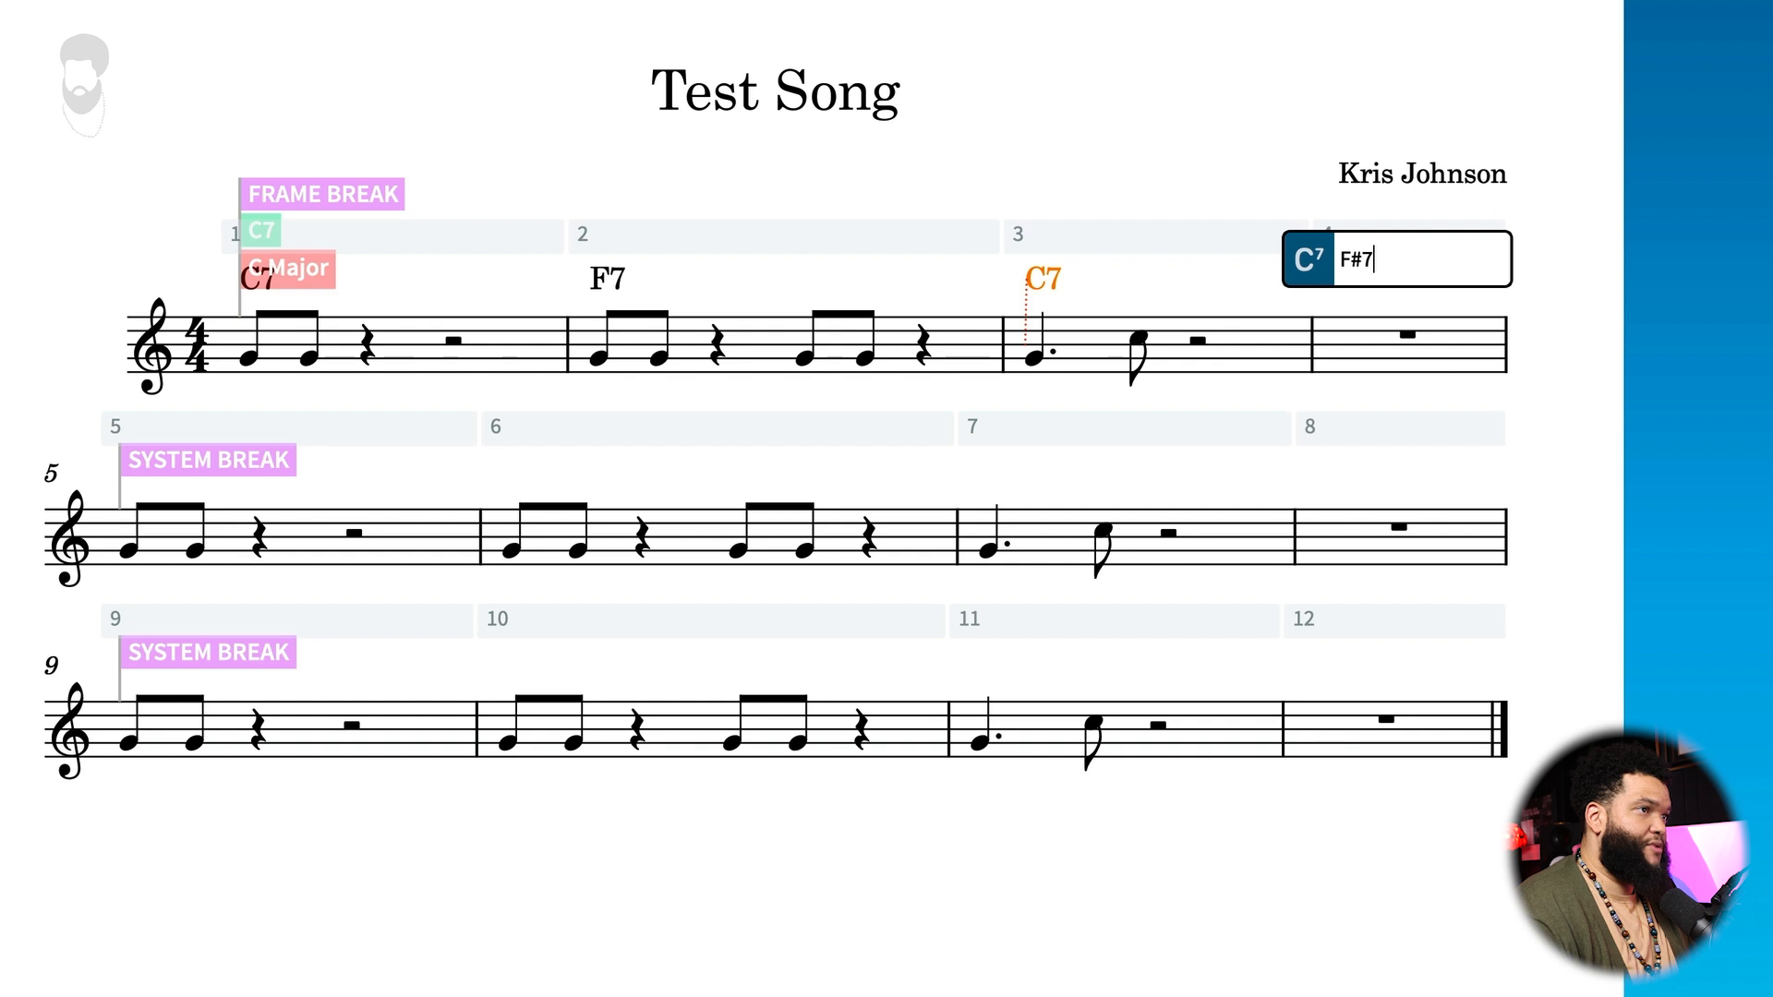
key("space")
key("space")
key("space")
key("space")
Step: Enter chord symbols F7, Bb13, C7 and A7 at the starts of bars 5 to 8
type("F7")
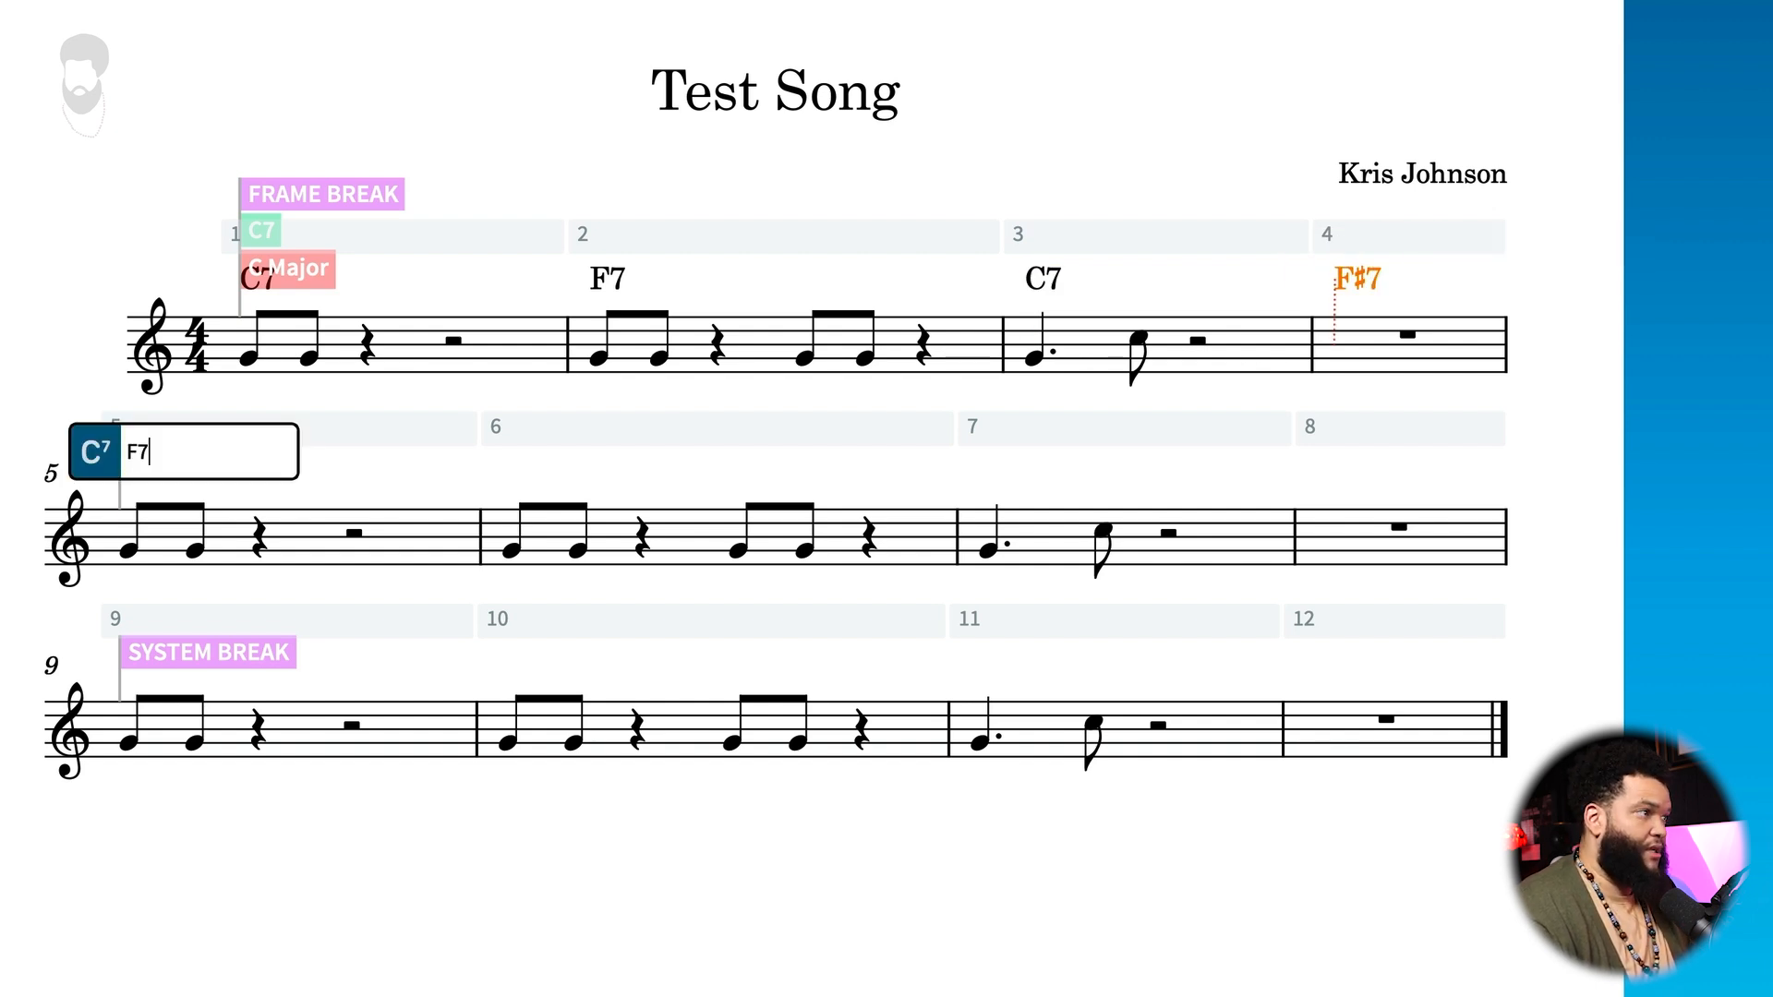
key("Tab")
type("B")
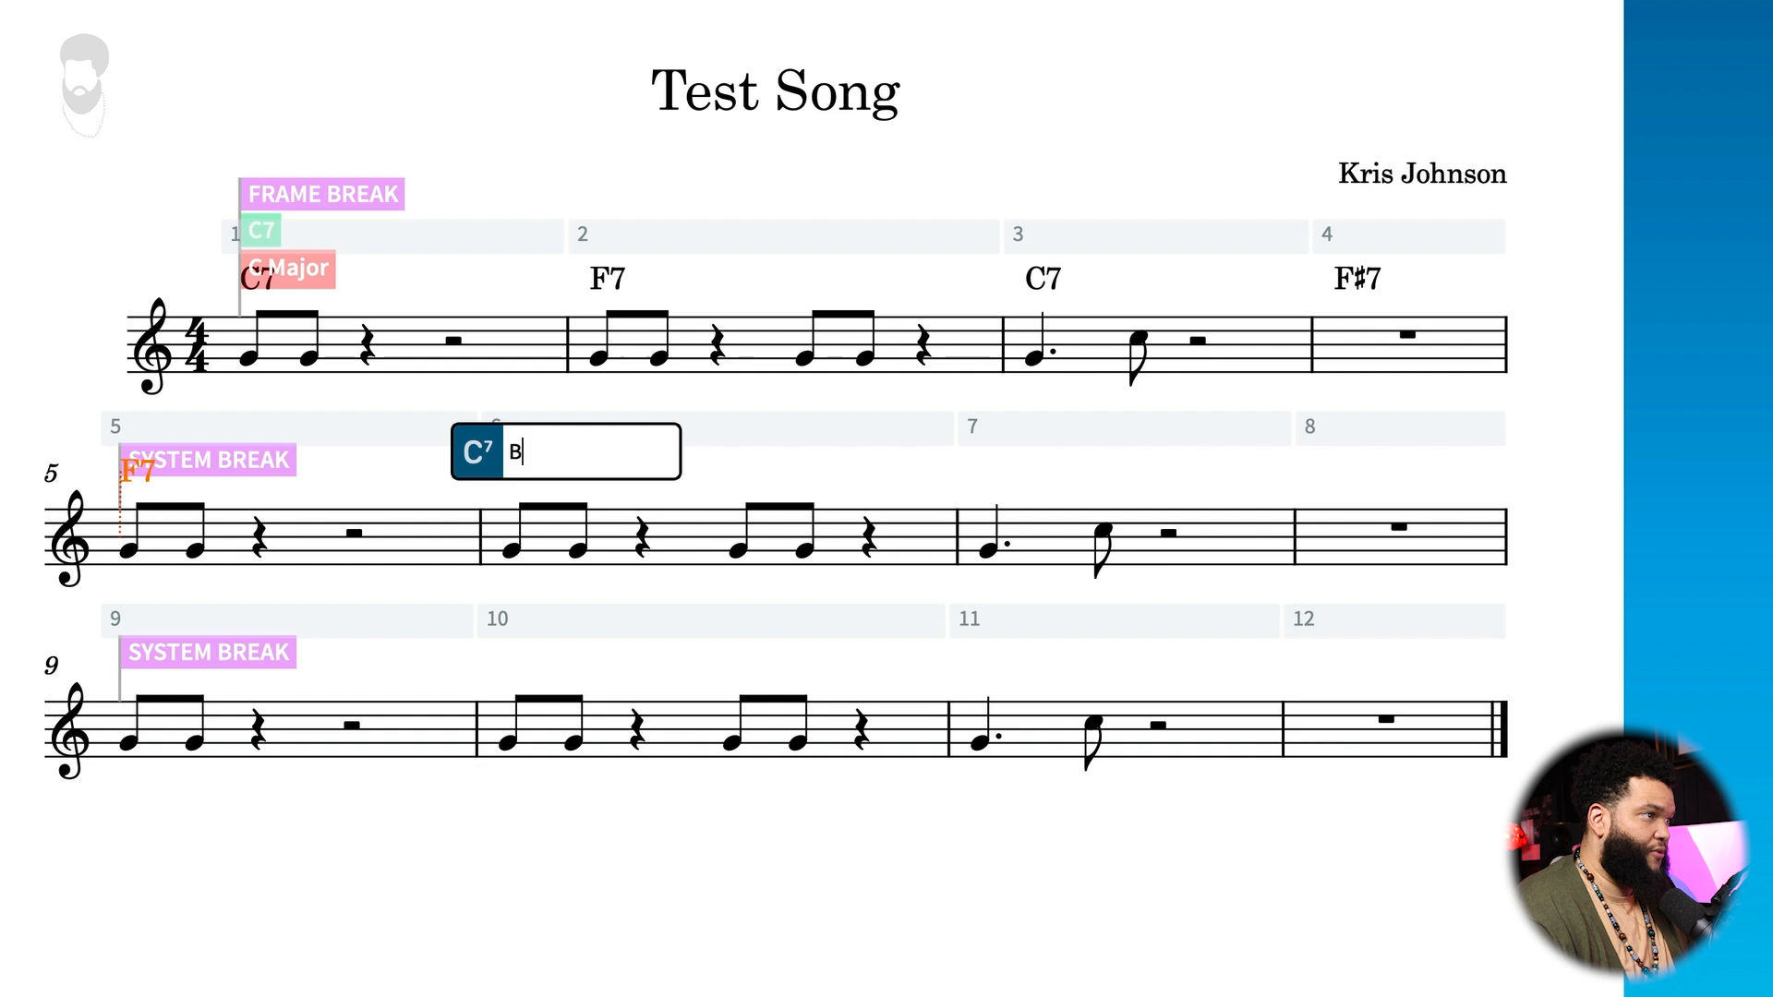
type("b7")
key("Tab")
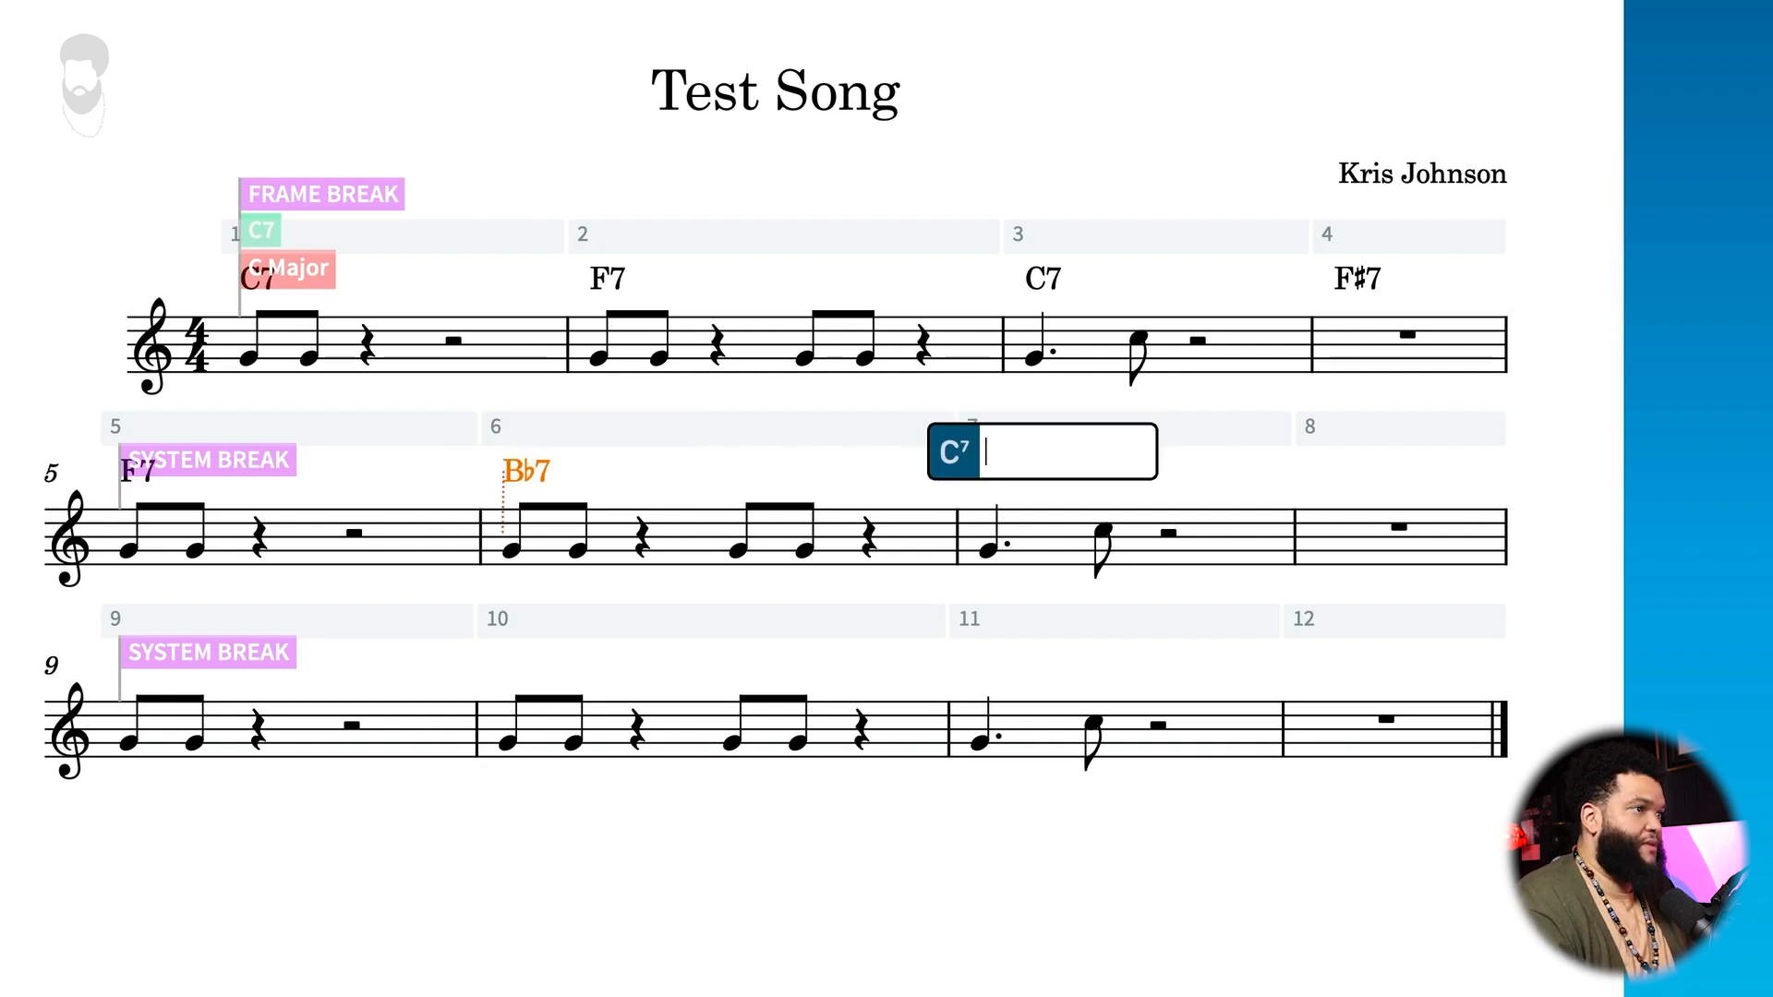
key("shift+Tab")
key("BackSpace")
type("13")
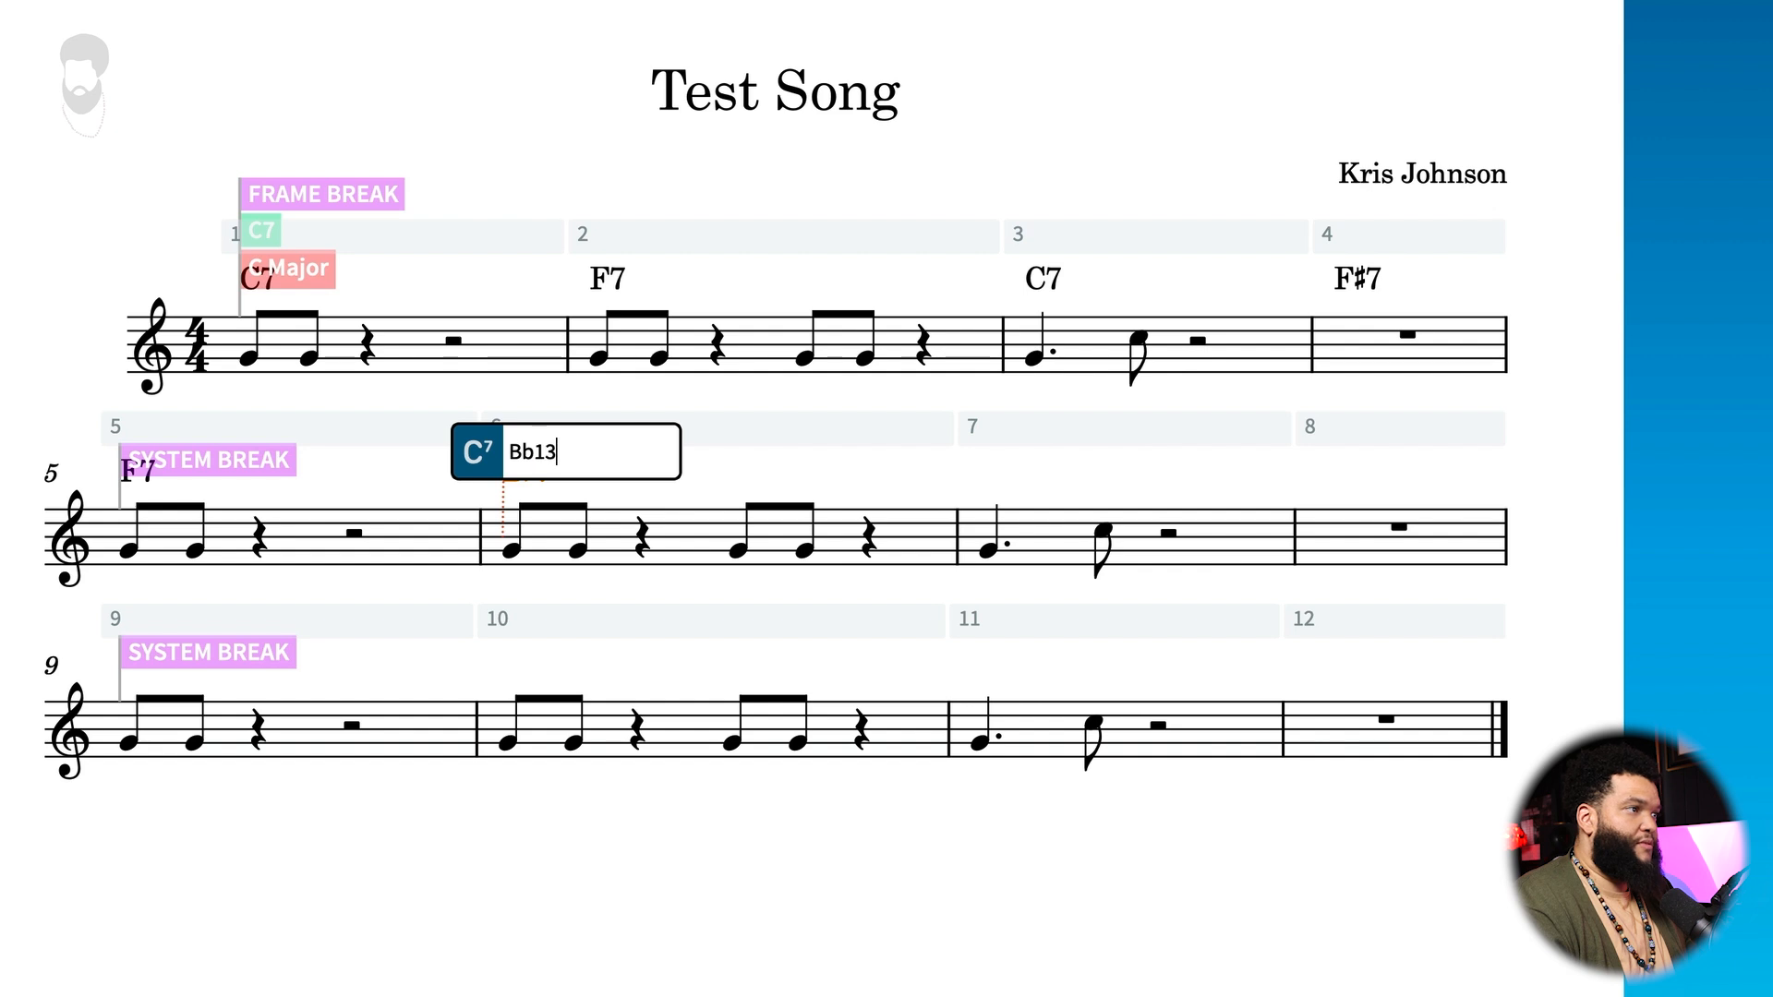
key("Tab")
type("c")
type("7")
key("Tab")
type("A7")
key("Tab")
type("D-")
key("Tab")
key("Tab")
key("ctrl+Left")
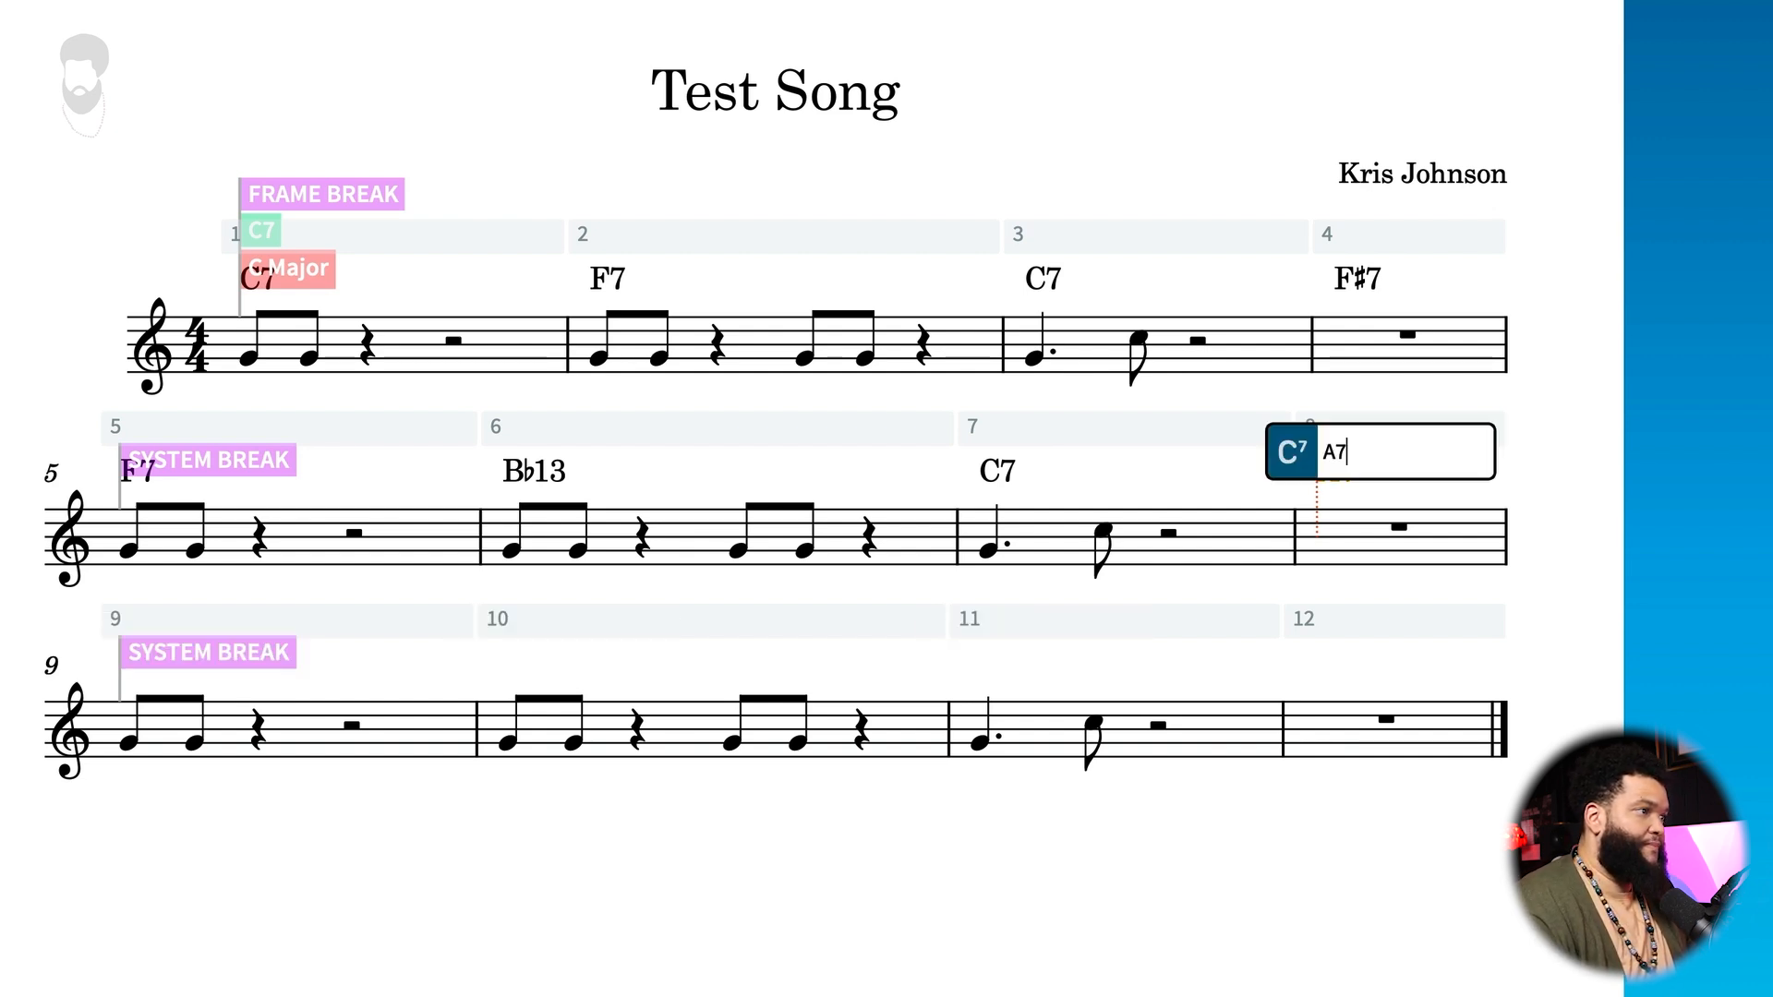
key("Tab")
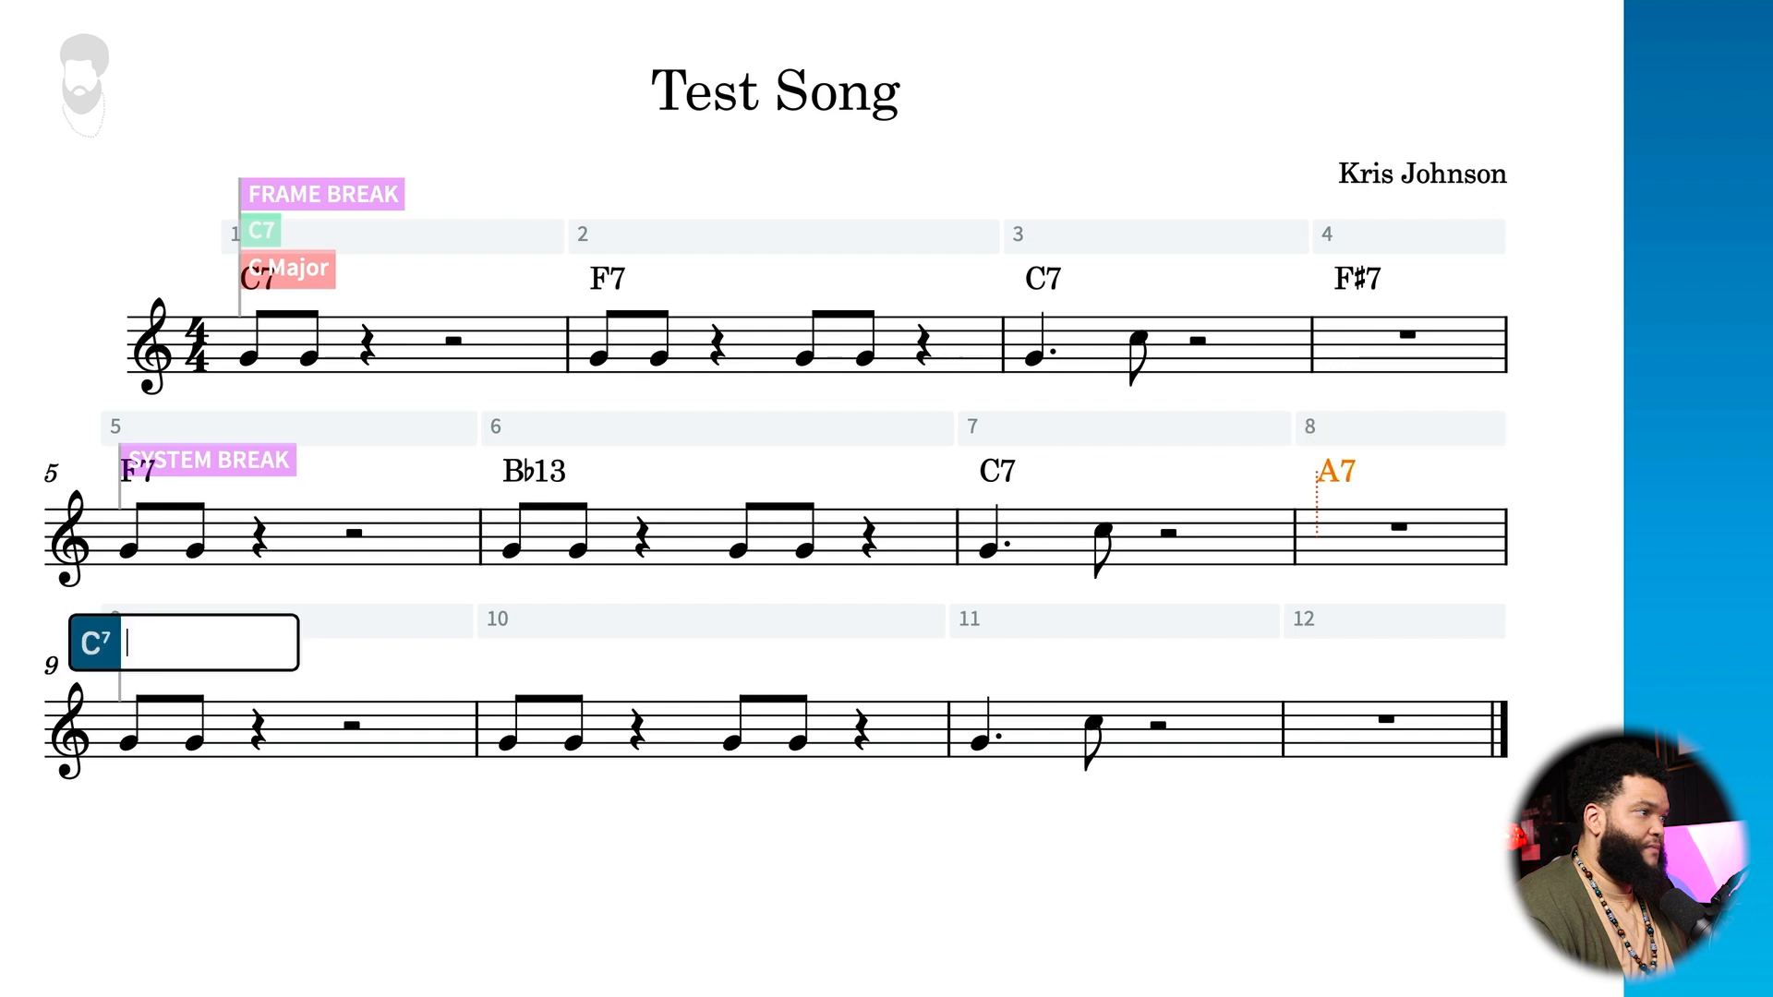
Step: Leave bar 9 empty, enter Db13(#11) at bar 10 and C7 at bar 11
key("Tab")
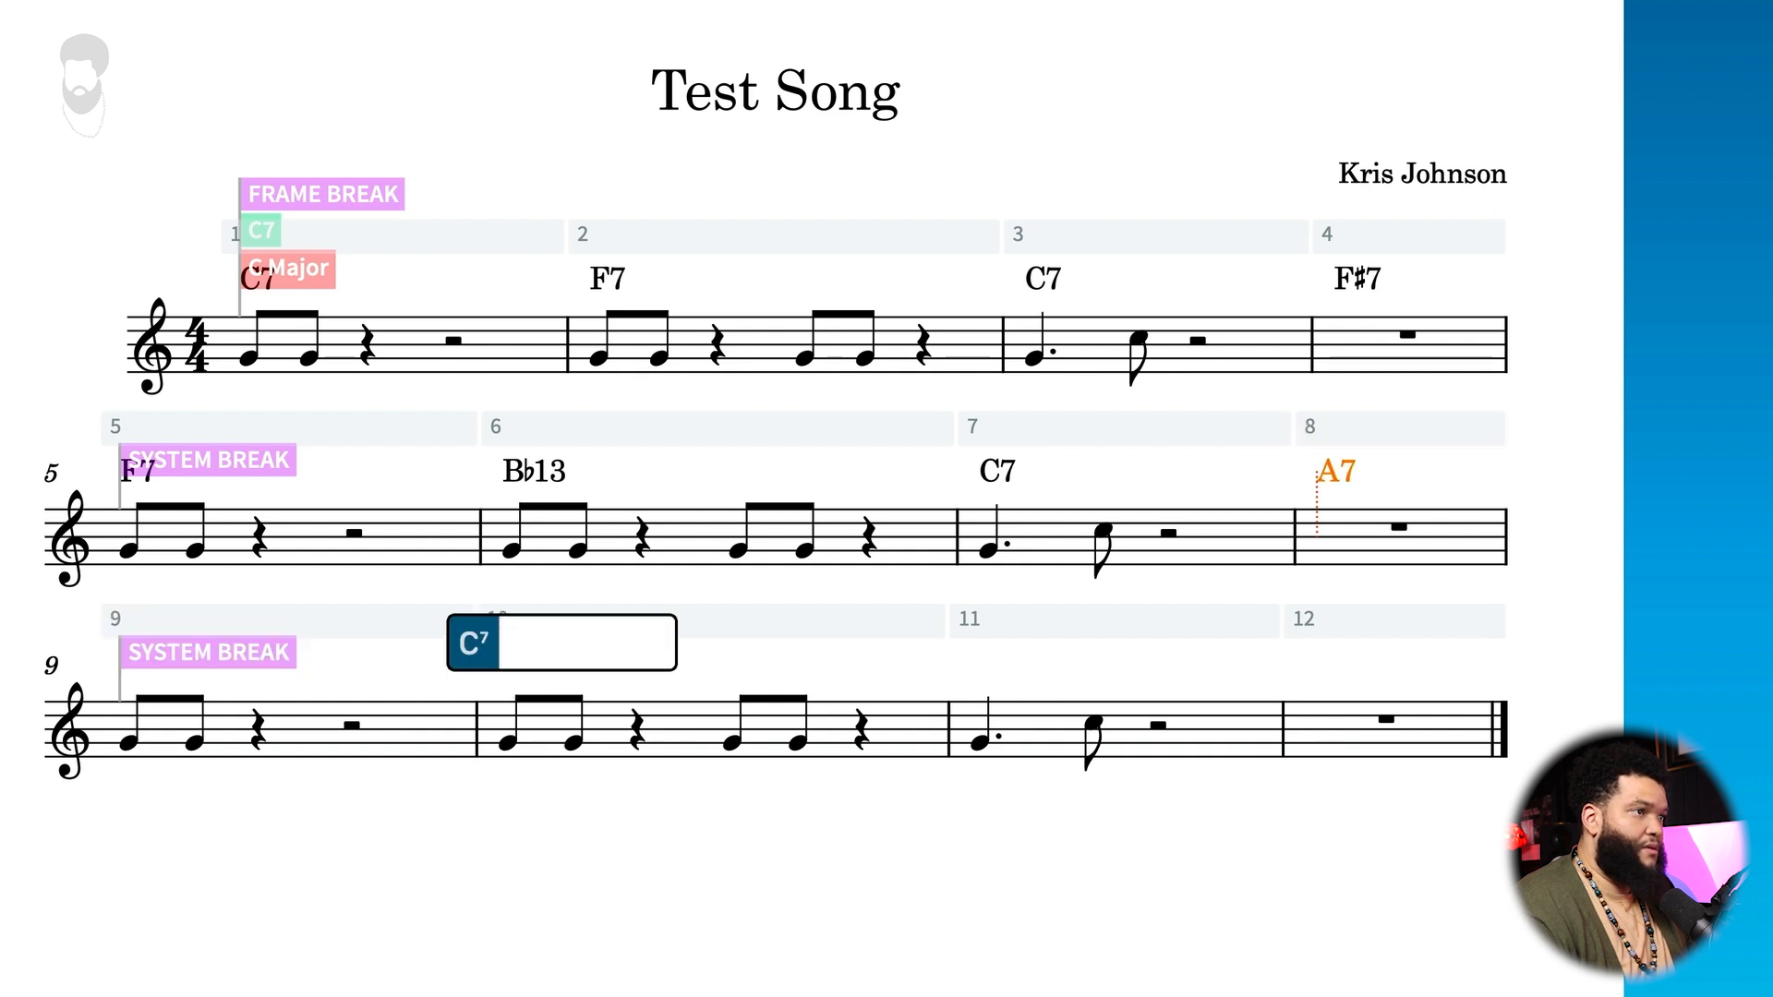
type("Db")
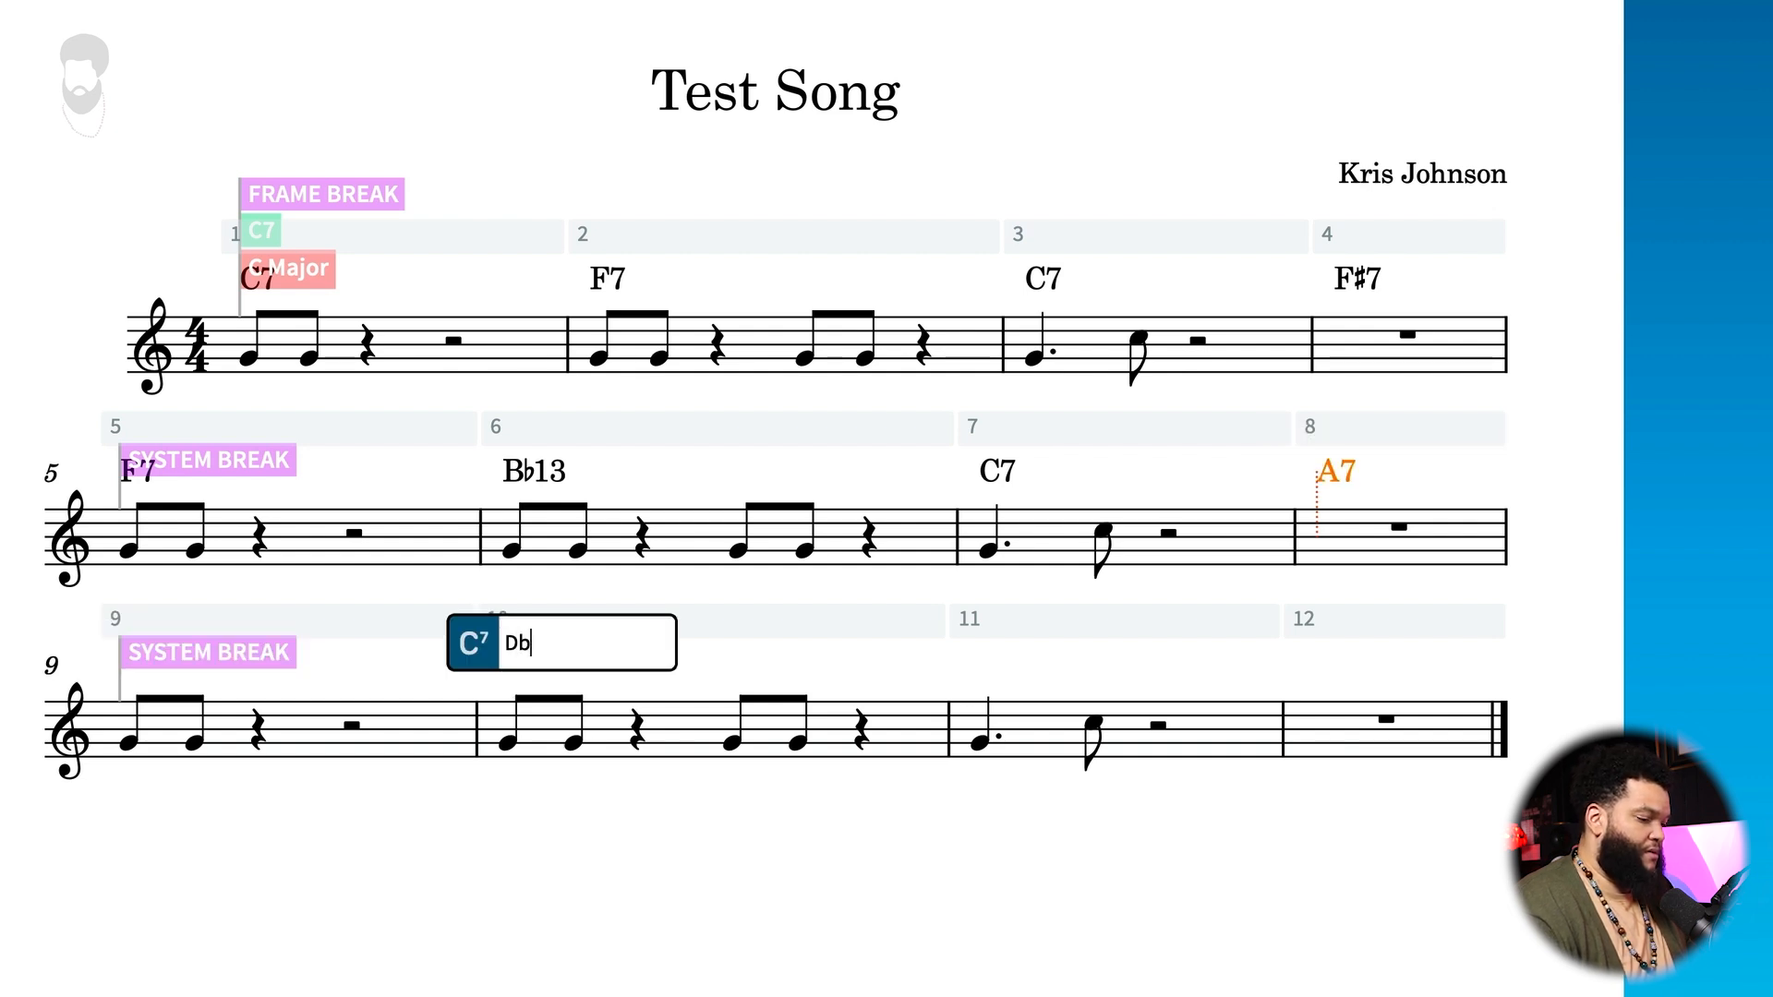
type("7(")
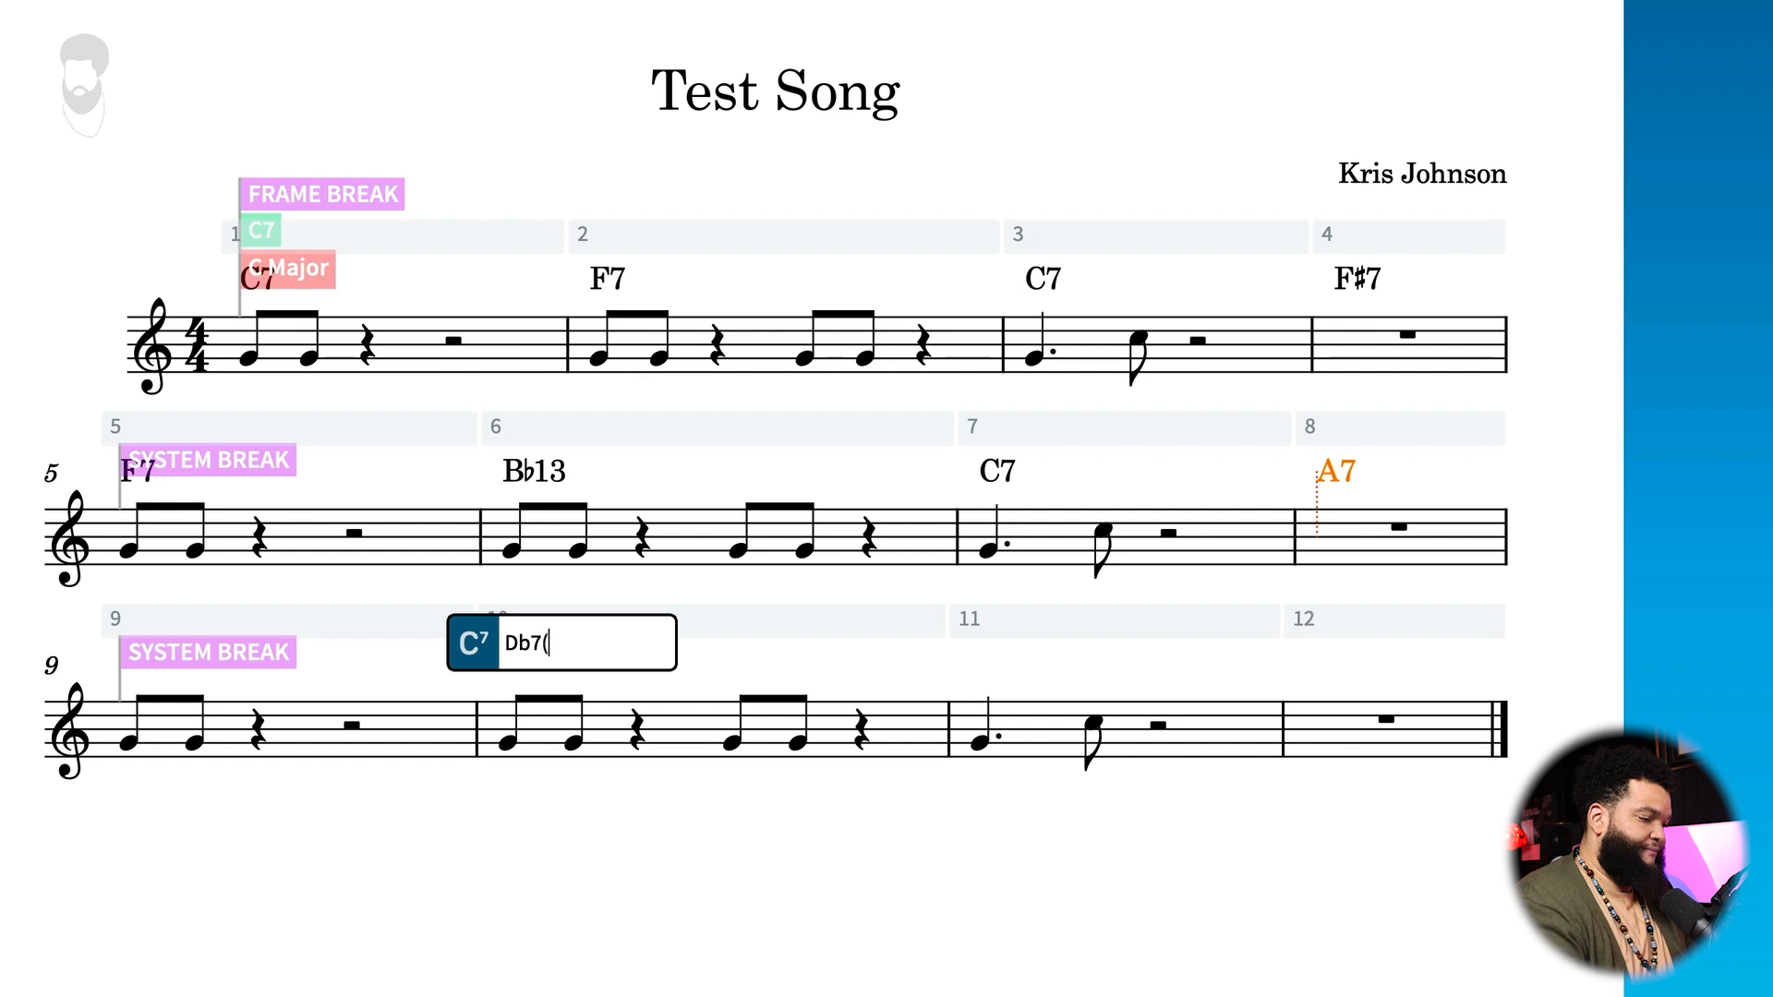
type("#11)")
key("Left")
key("Left")
key("Left")
key("BackSpace")
type("31")
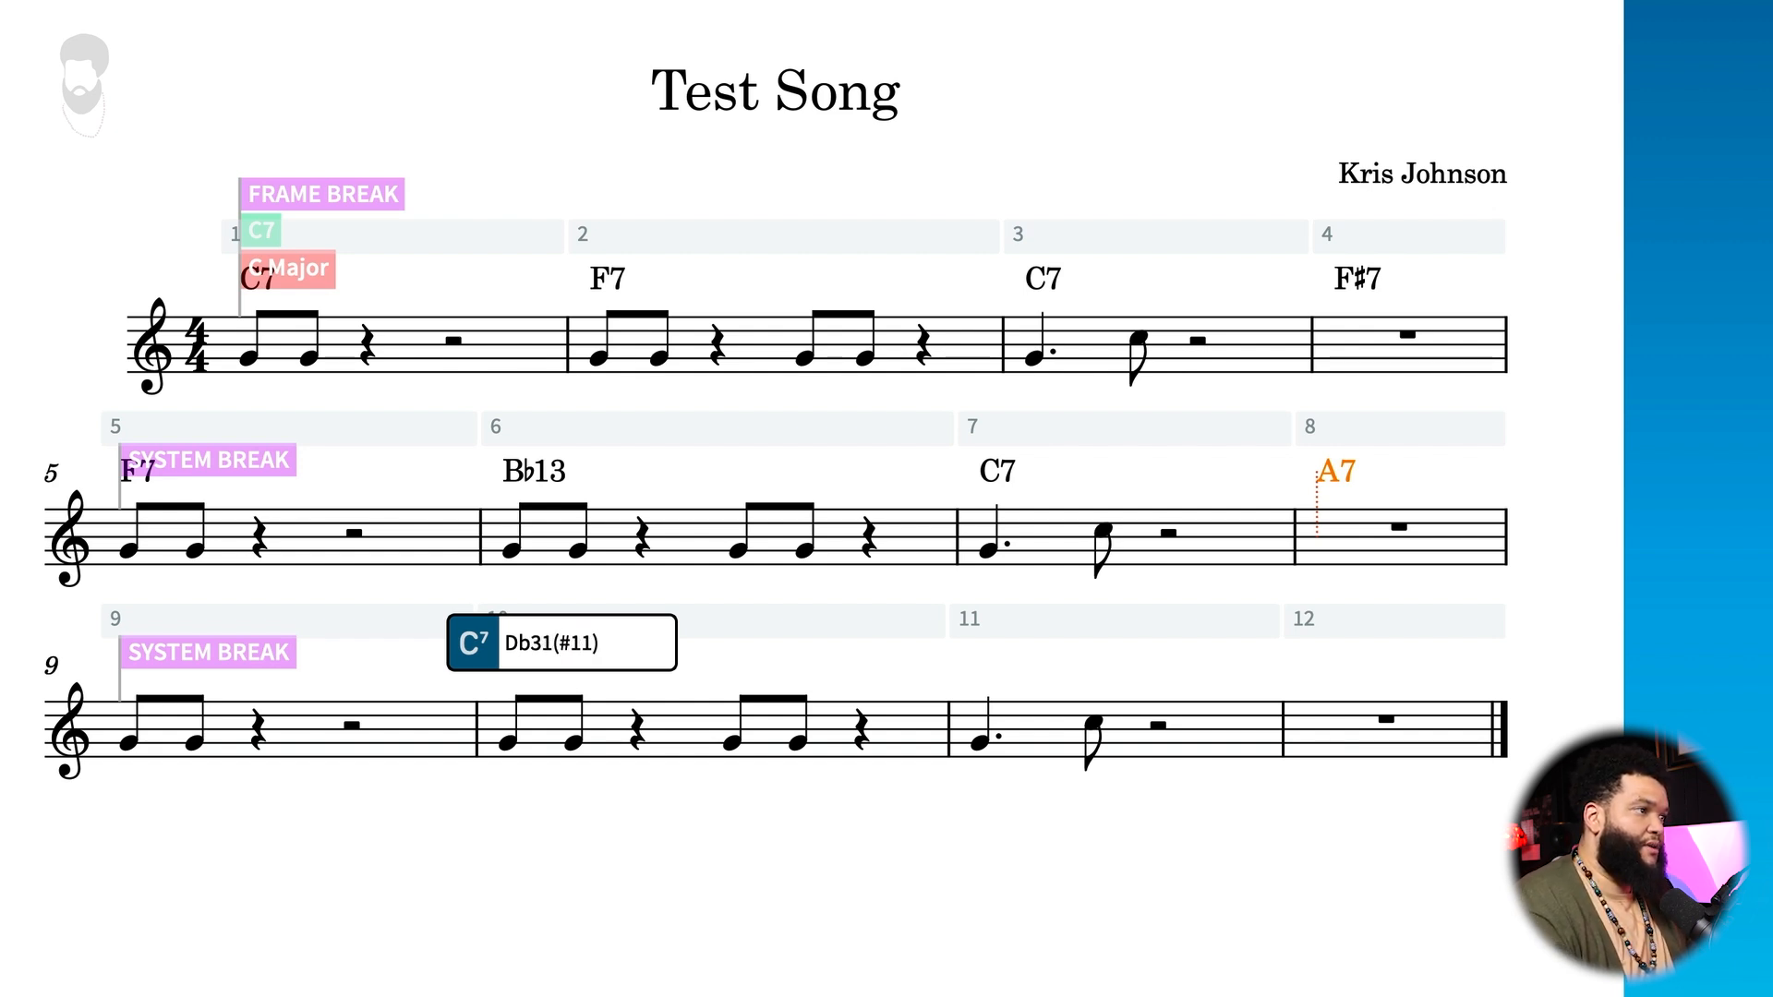
key("BackSpace")
key("BackSpace")
type("13")
key("Tab")
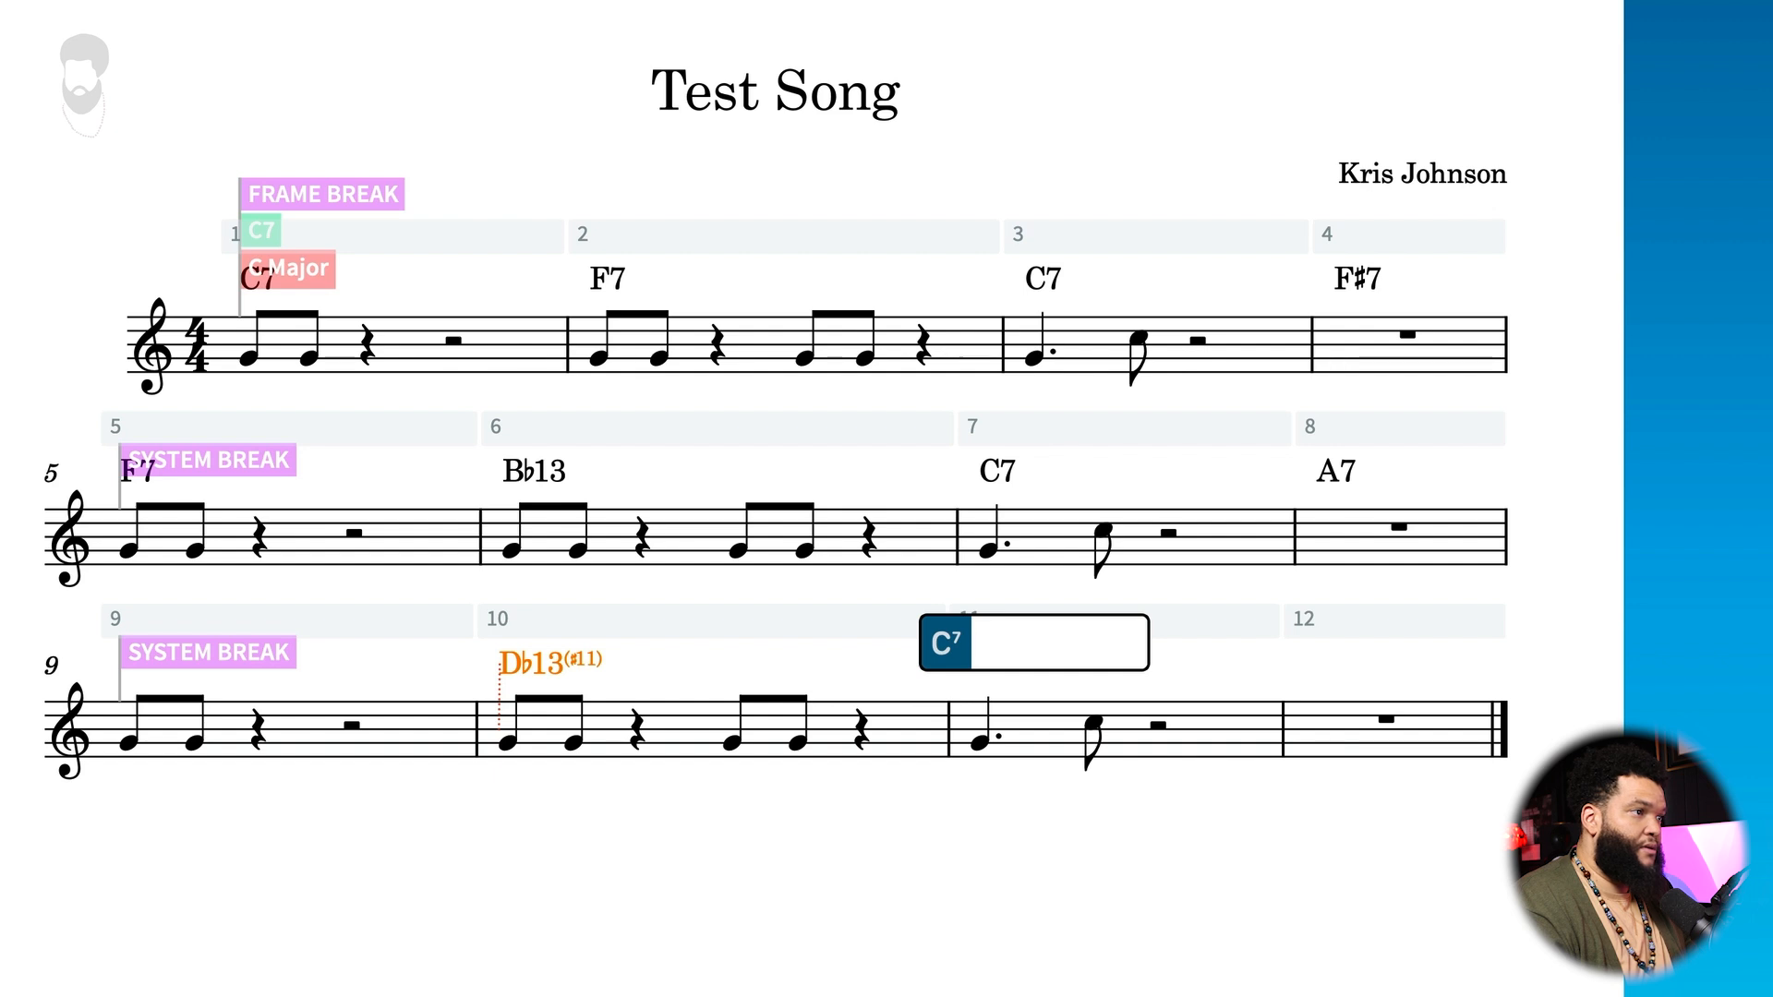
type("c")
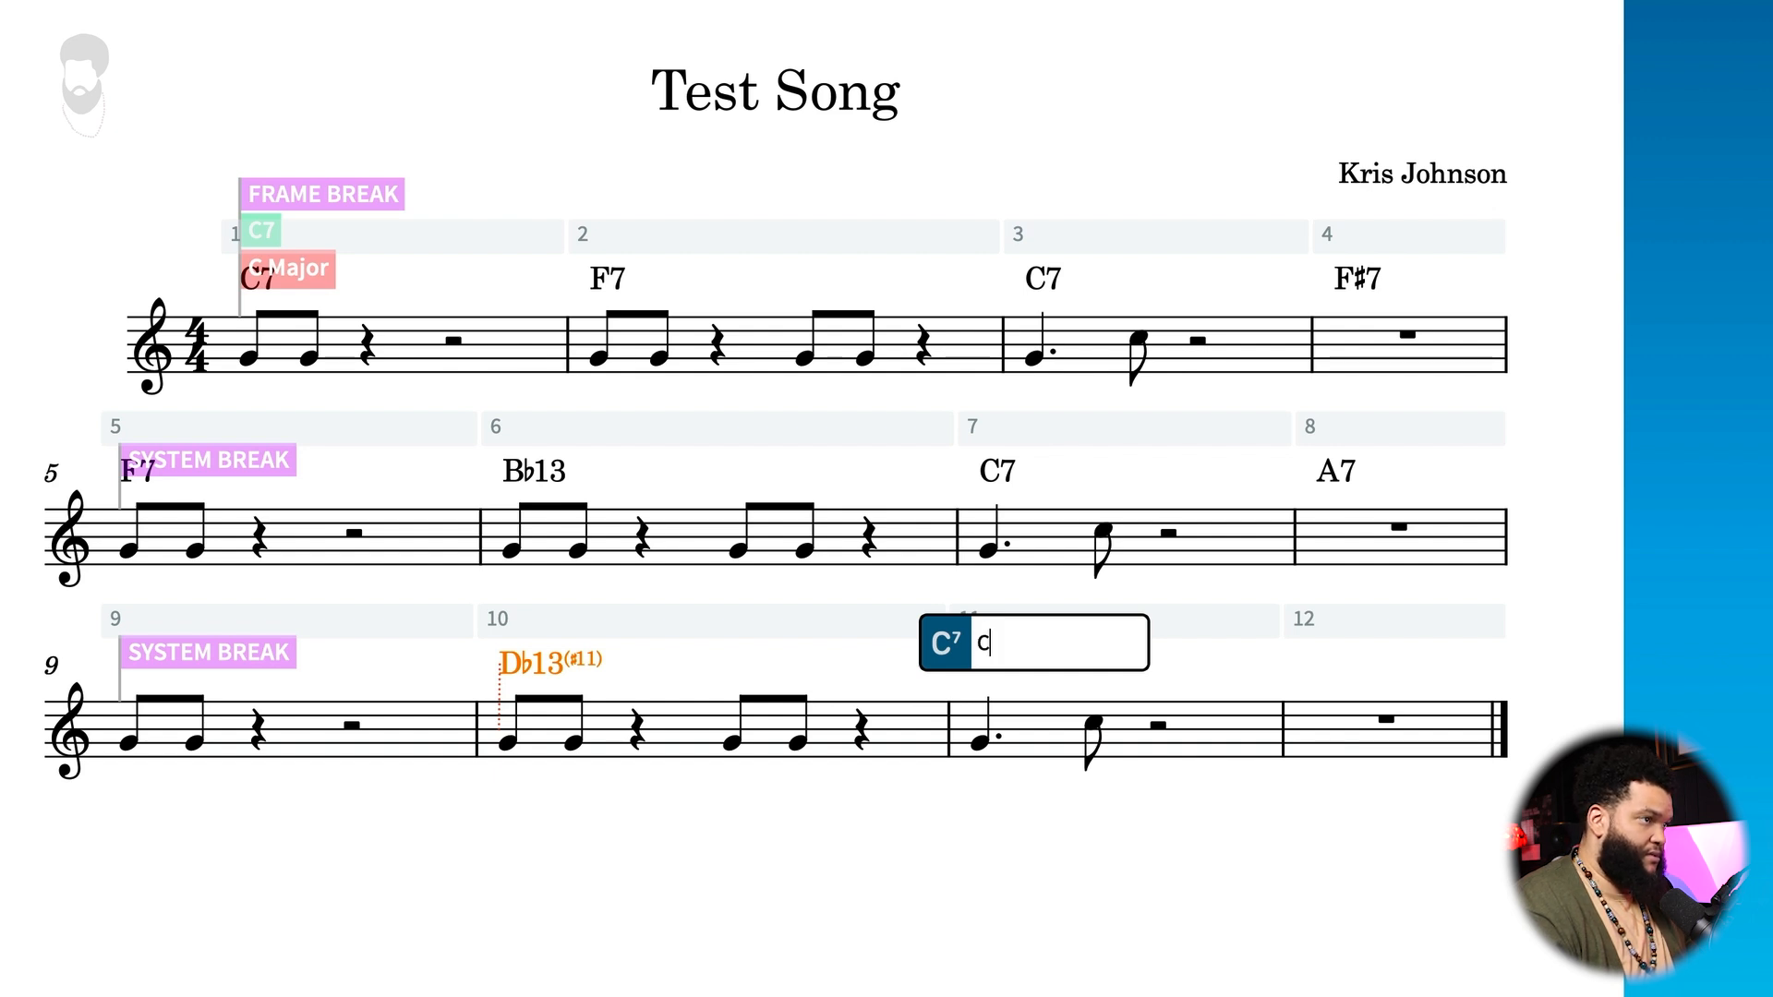
type("7")
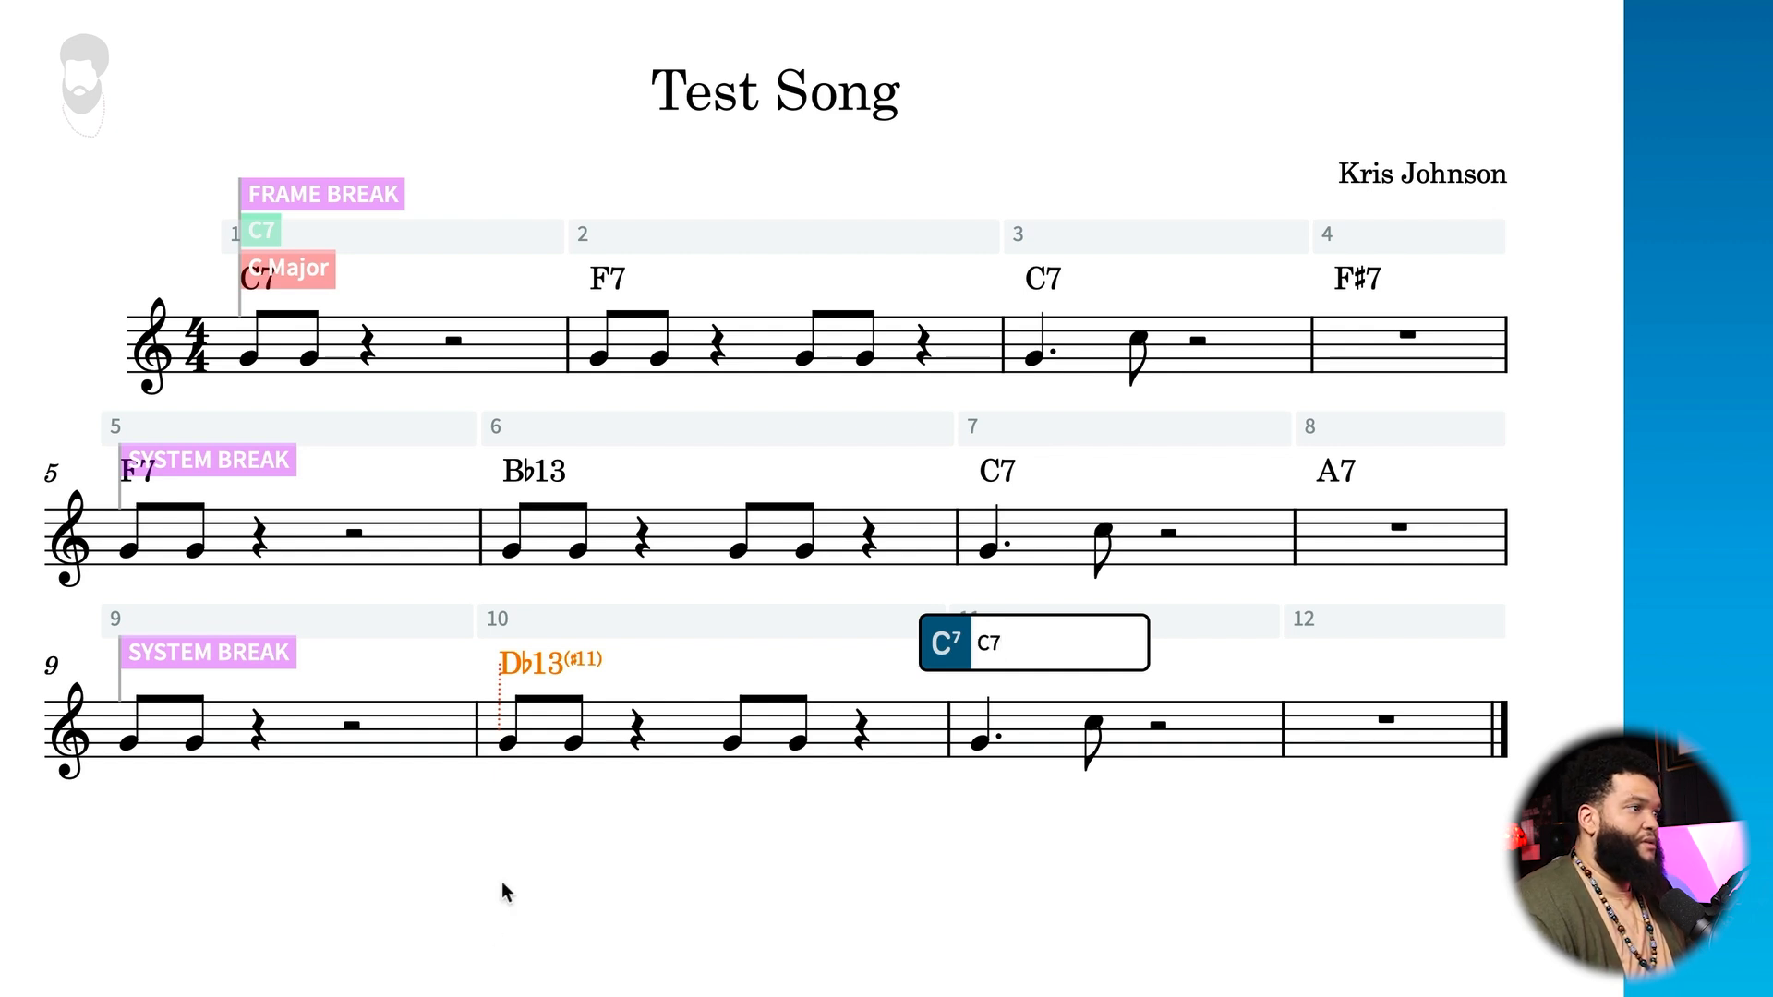